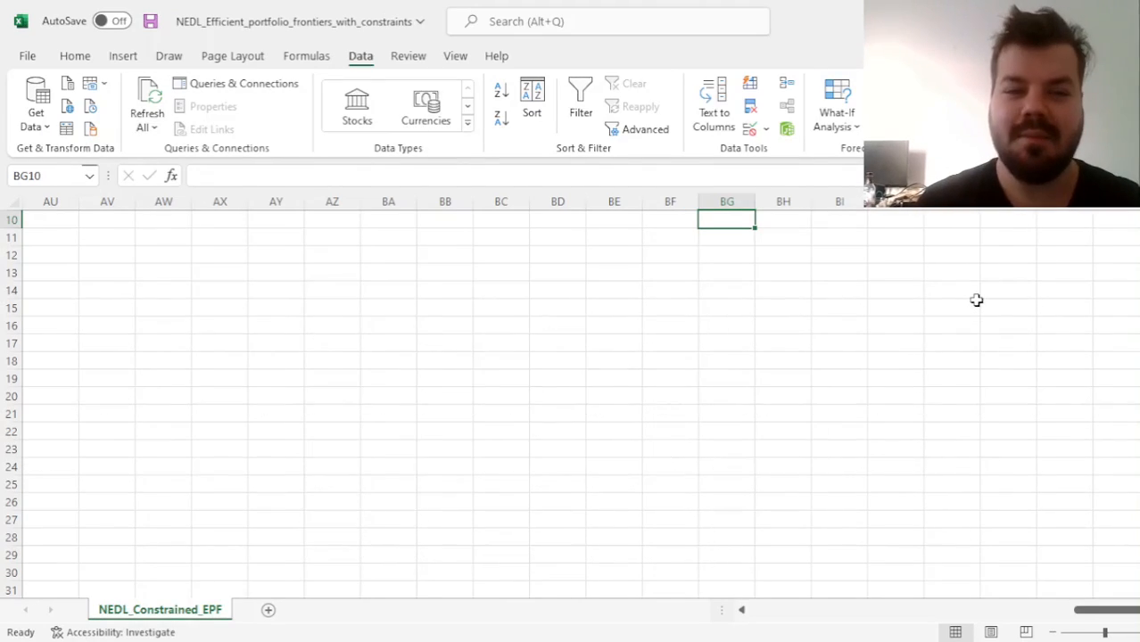
Examine the stock price table from cell A1, including the ten company headers and the date range in column A
key("ctrl+Left")
key("ctrl+Left")
key("ctrl+Left")
key("ctrl+Home")
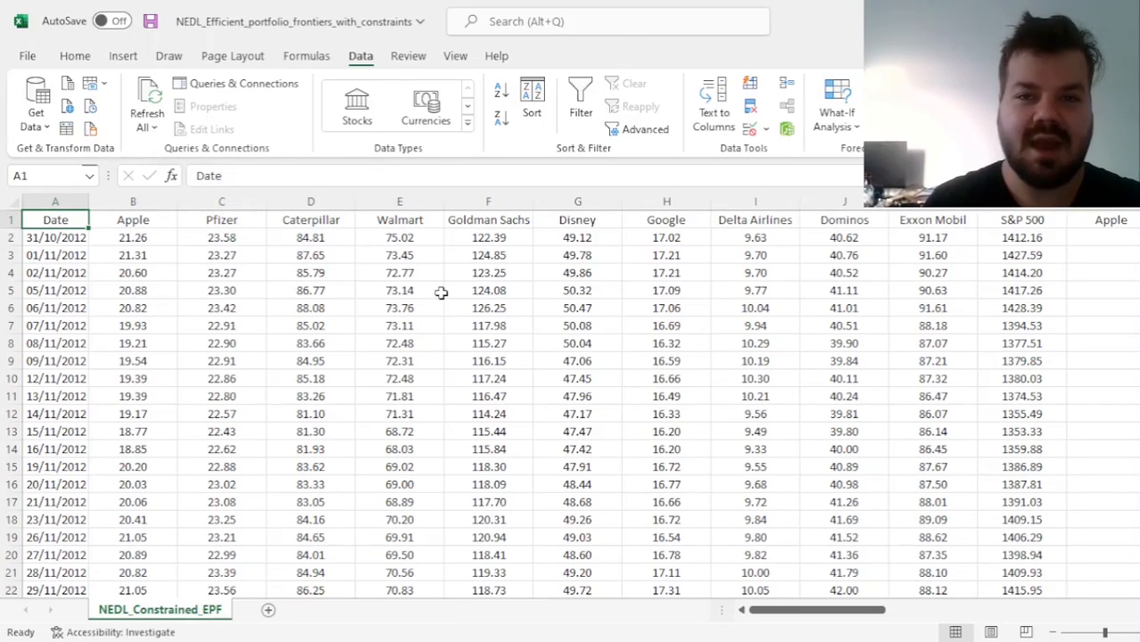
left_click_drag(123, 223, 933, 214)
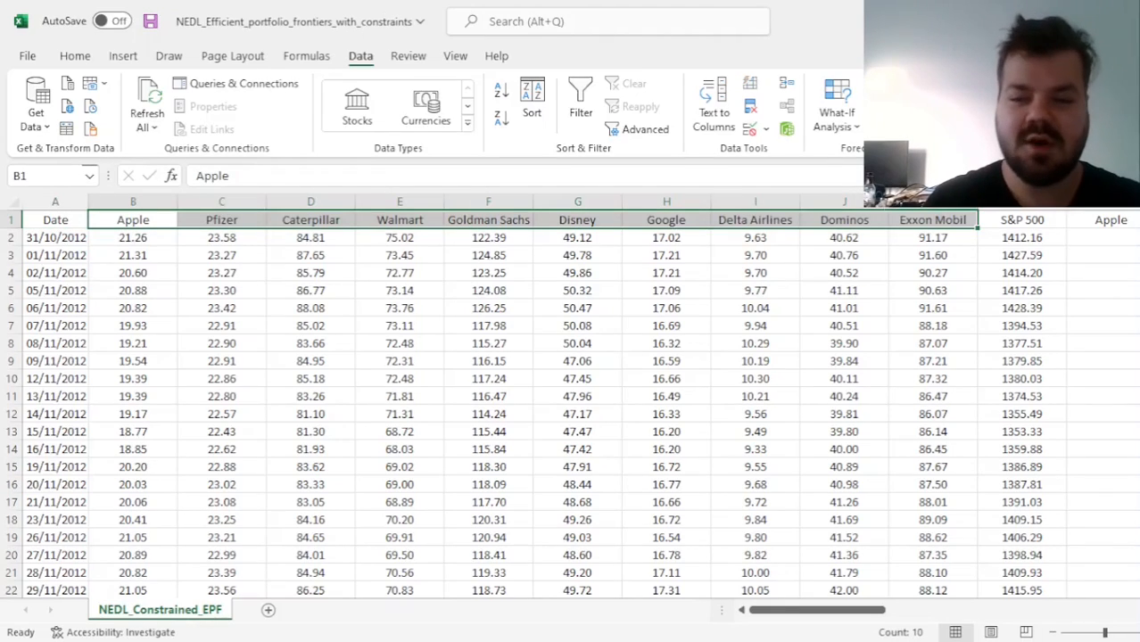
key("Left")
key("Right")
key("Left")
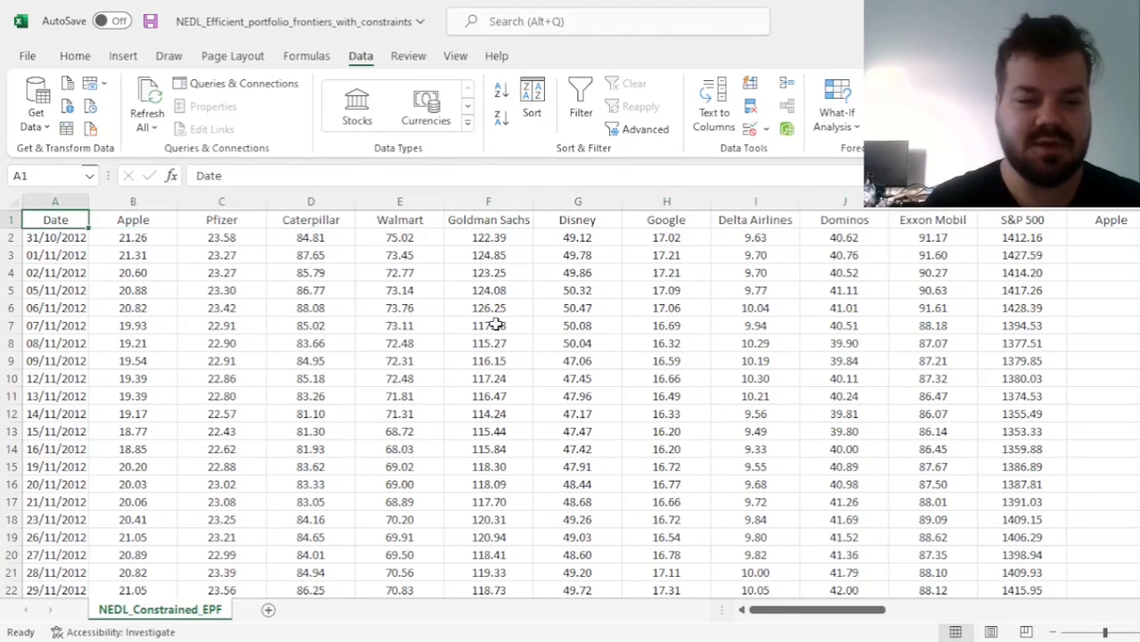
key("Down")
key("ctrl+shift+Down")
key("ctrl+Home")
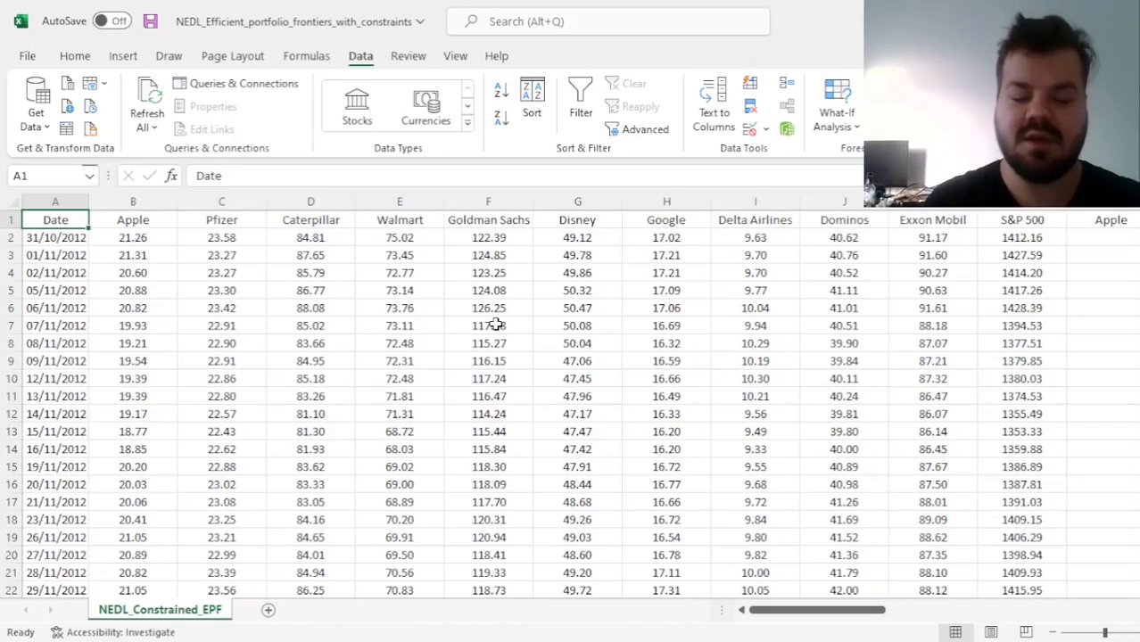
key("Down")
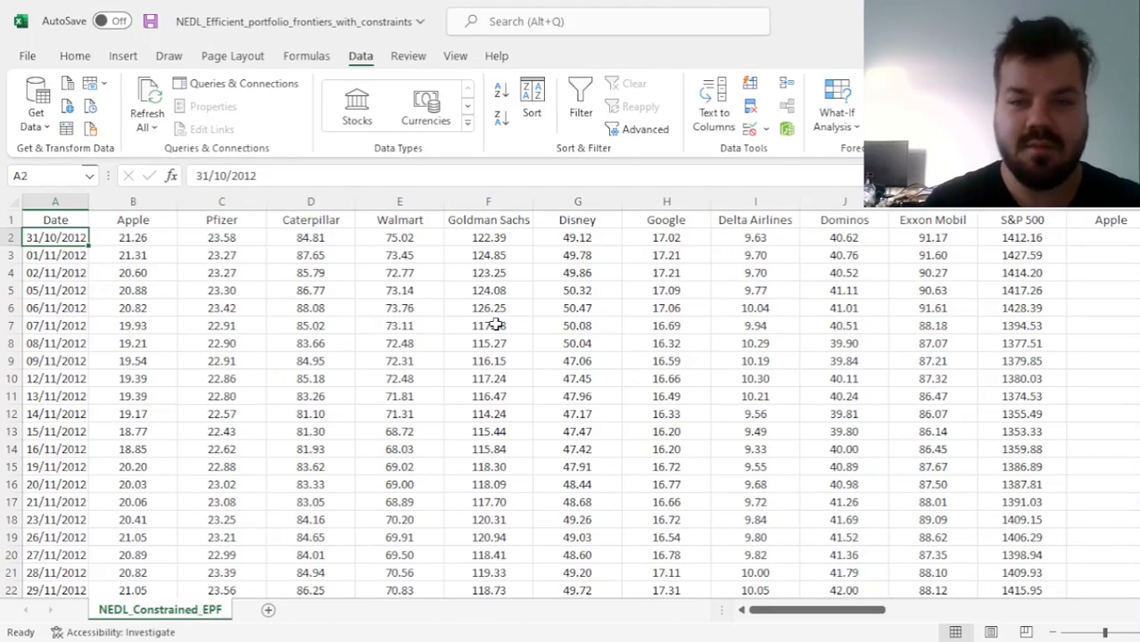
key("ctrl+Down")
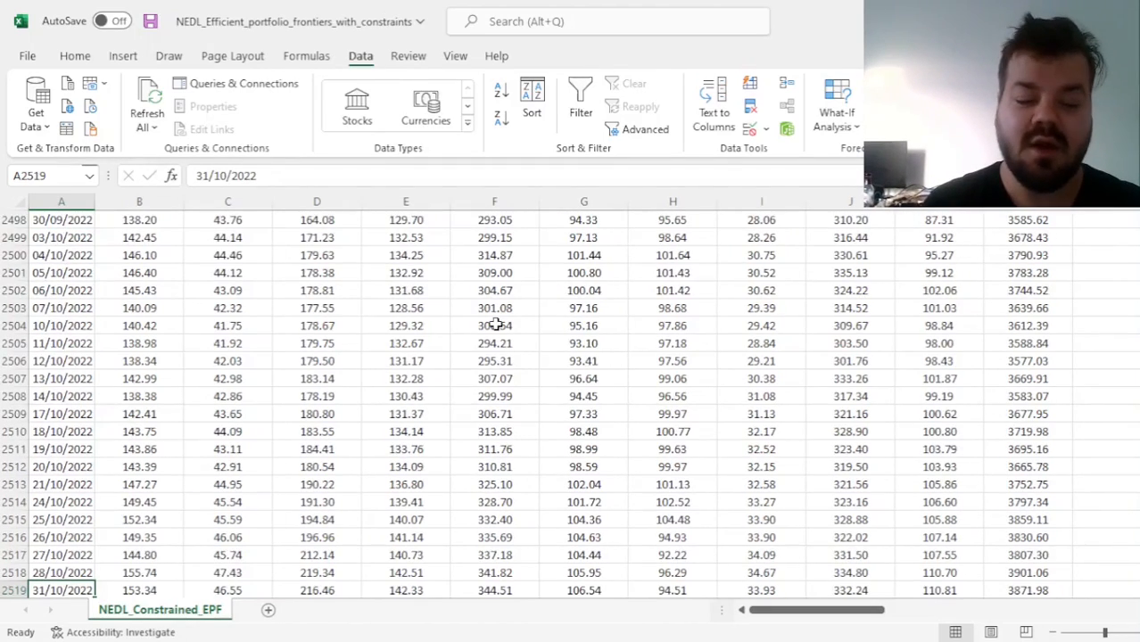
key("ctrl+Home")
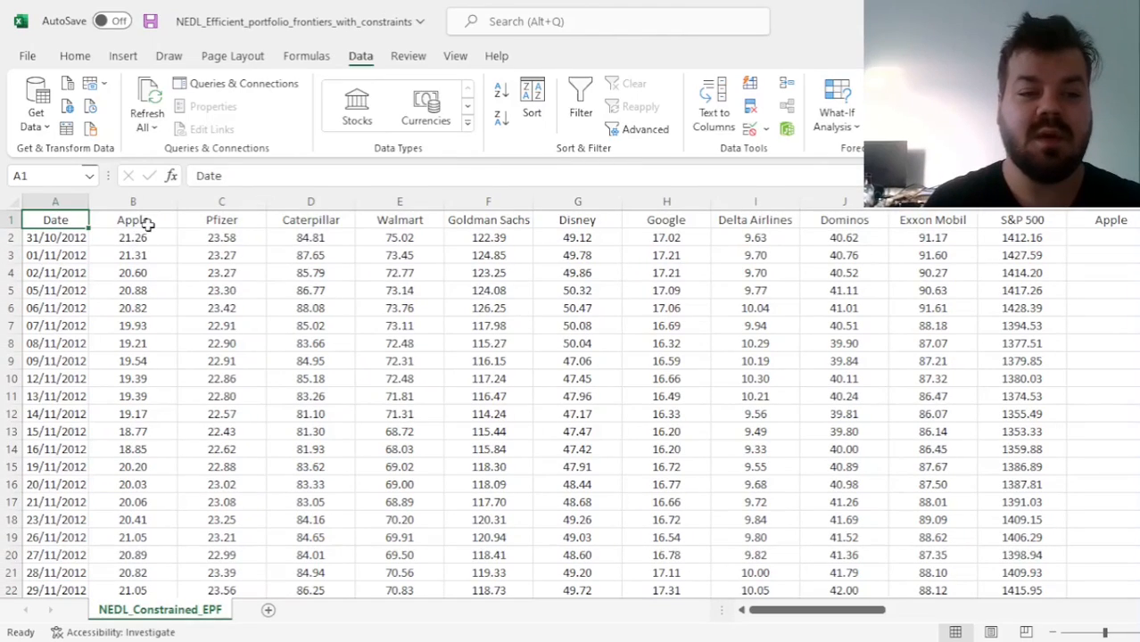
Review the ten stock headers in B1:K1 and the S&P 500 benchmark prices in column L
left_click_drag(133, 221, 946, 234)
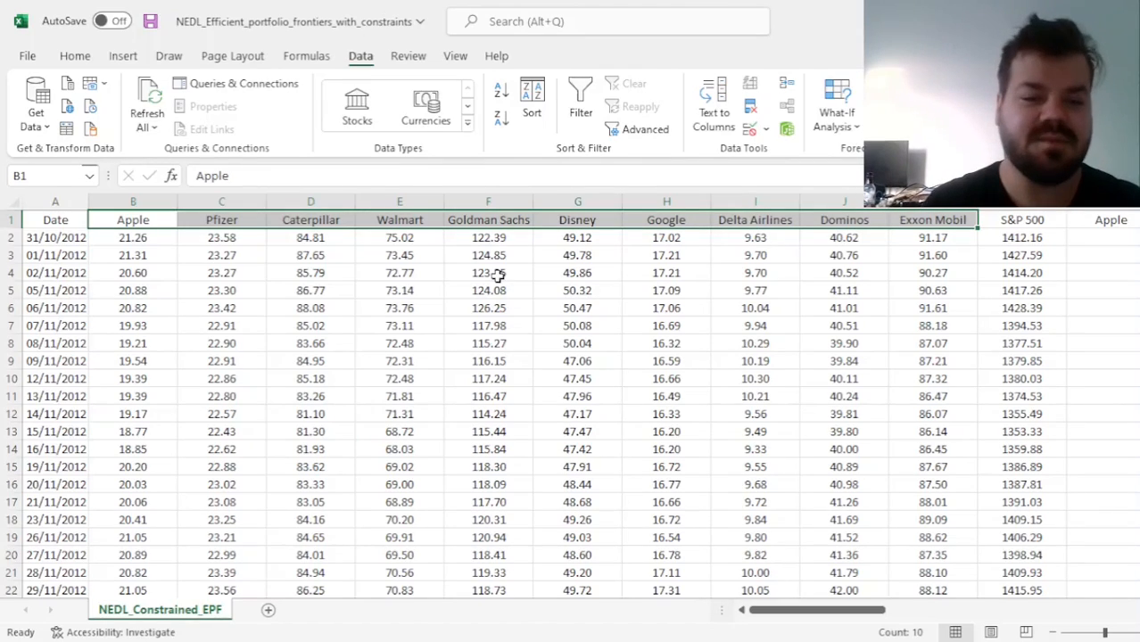
key("Right")
key("Right")
key("Right")
key("Right")
key("Right")
key("Right")
key("Right")
key("Right")
key("Right")
key("Right")
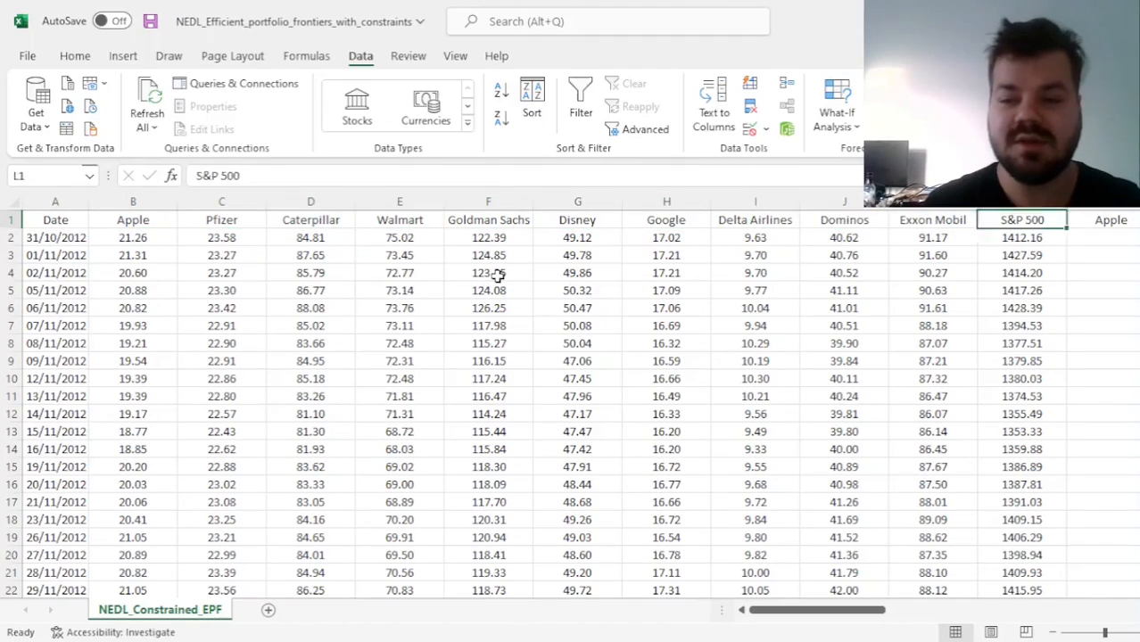
key("ctrl+shift+Down")
key("ctrl+shift+Up")
key("Down")
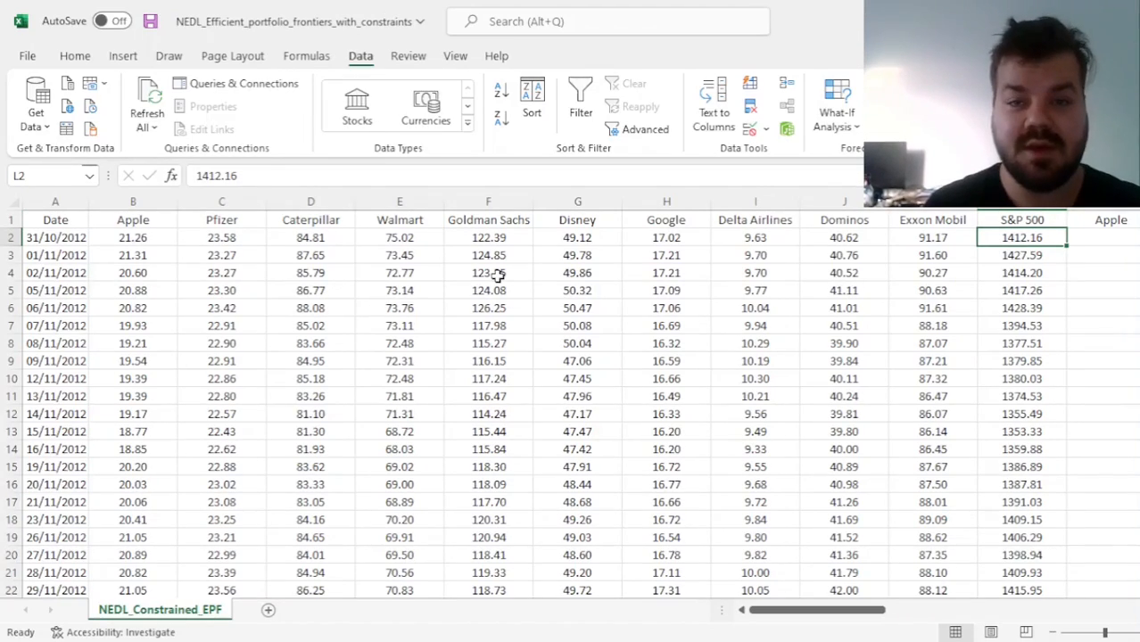
Compute Apple's first daily return in M3 with the formula =B3/B2-1
key("Right")
key("Right")
key("Right")
key("Right")
key("Left")
key("Left")
key("Left")
key("Left")
key("Left")
key("Down")
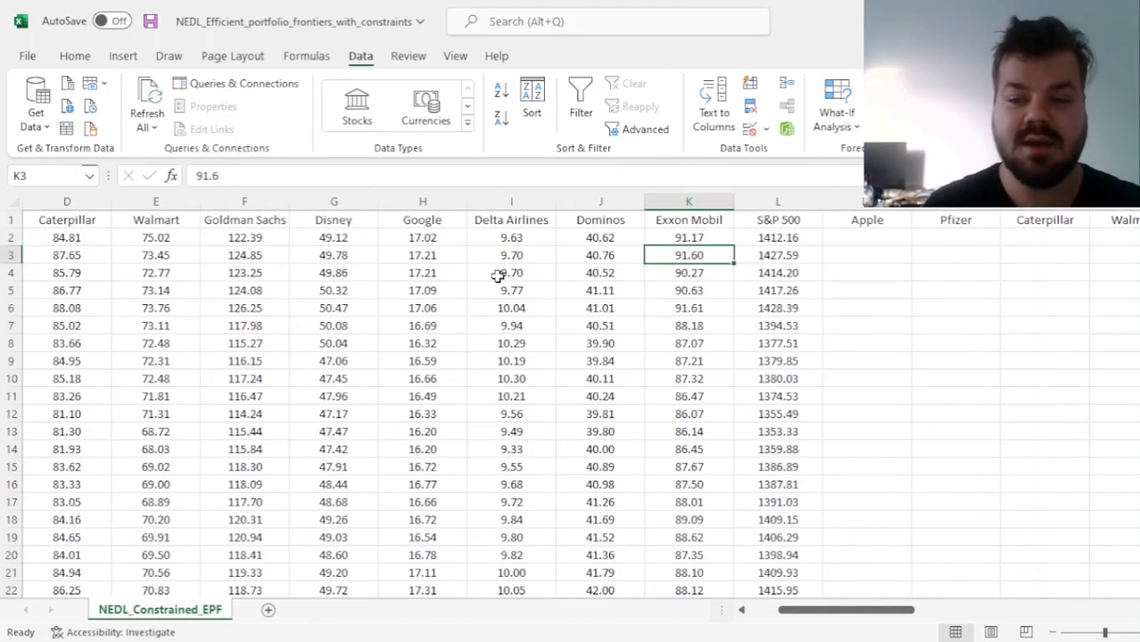
key("Right")
key("Right")
type("=")
key("Left")
key("Left")
key("Left")
key("Left")
key("Left")
key("Left")
key("Left")
key("Left")
key("Left")
key("Left")
key("Left")
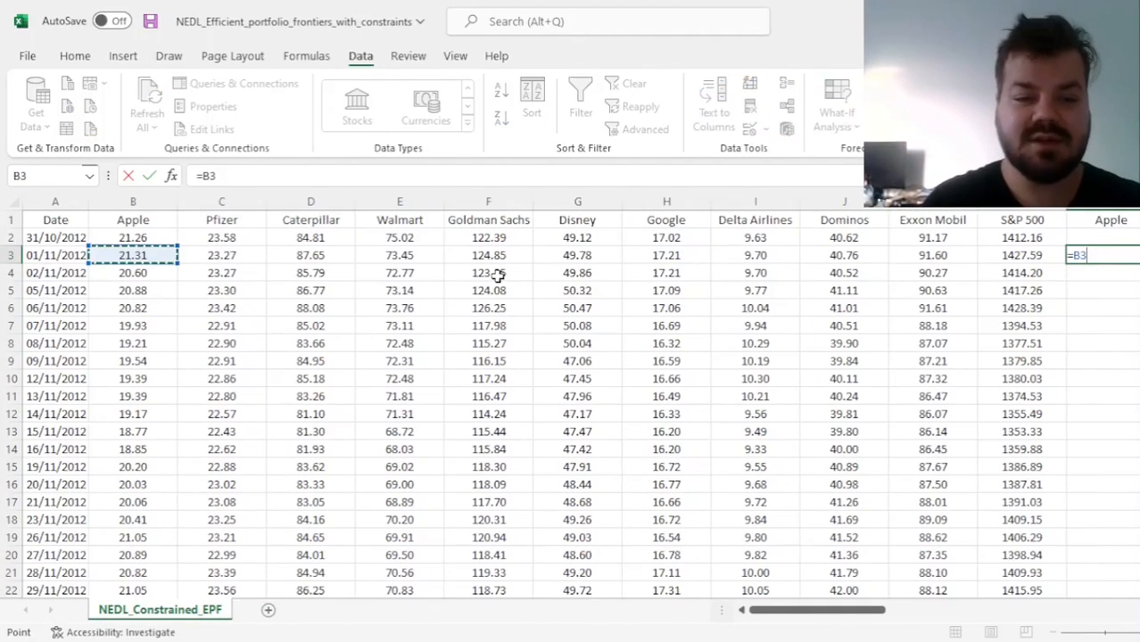
type("/")
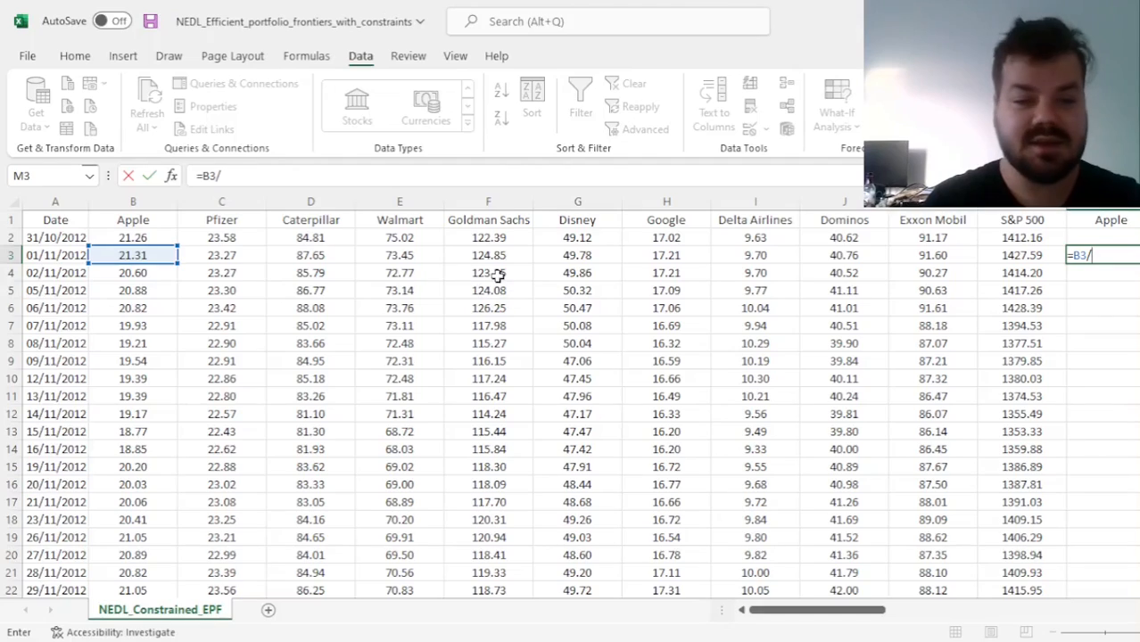
left_click(134, 238)
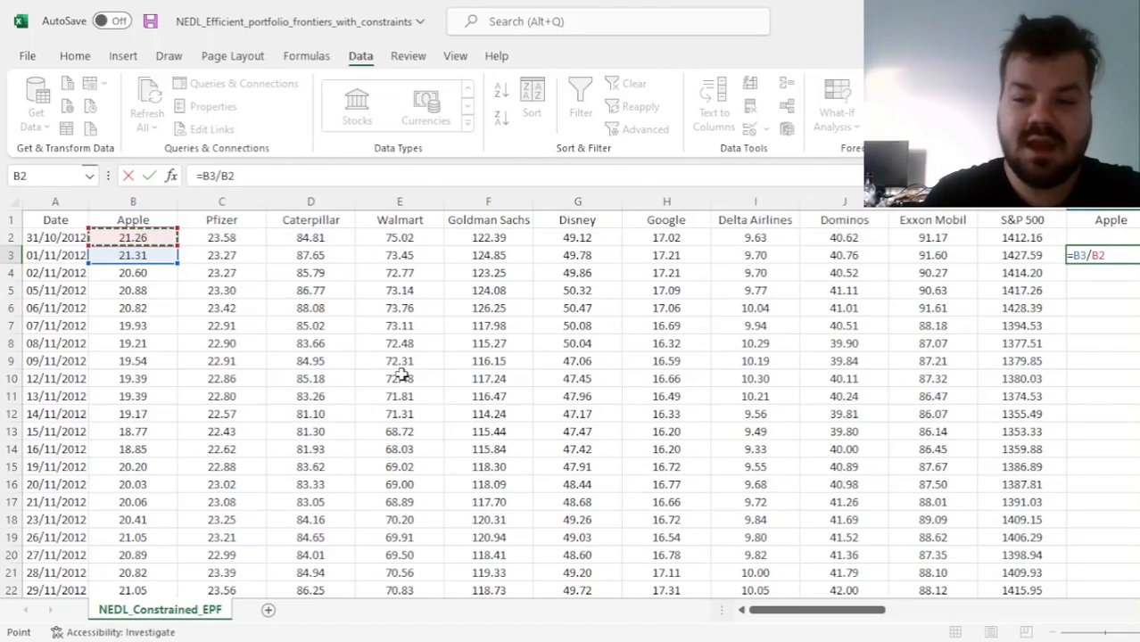
type("-1")
key("ctrl+Return")
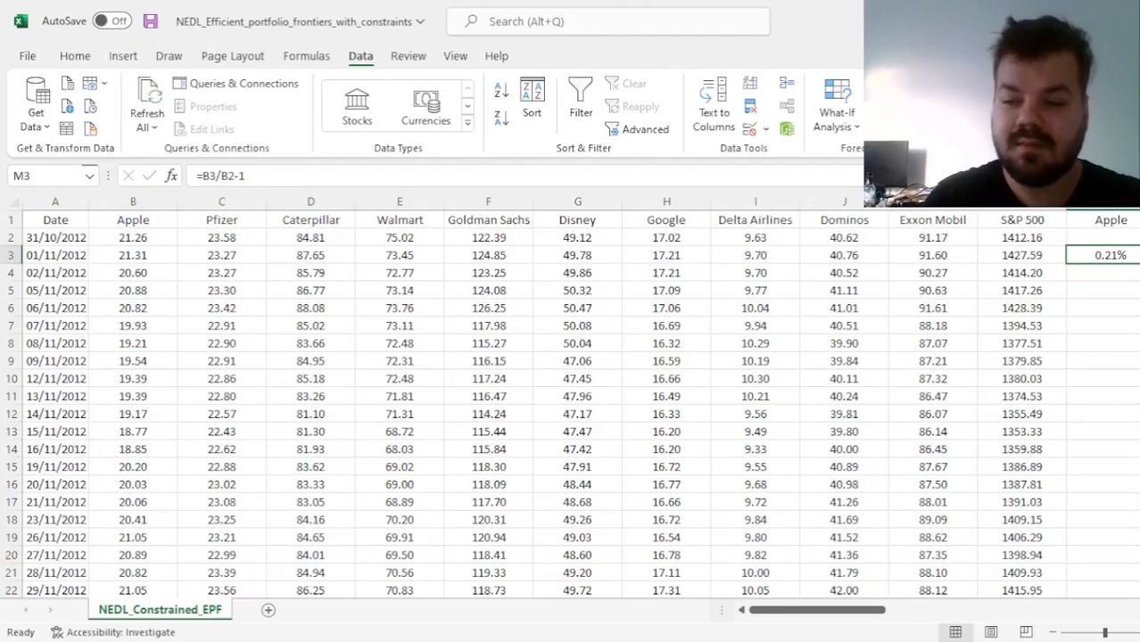
Fill the daily return formula from M3 across to the S&P 500 column W and down through all dates
left_click_drag(1137, 263, 1089, 256)
double_click(1090, 264)
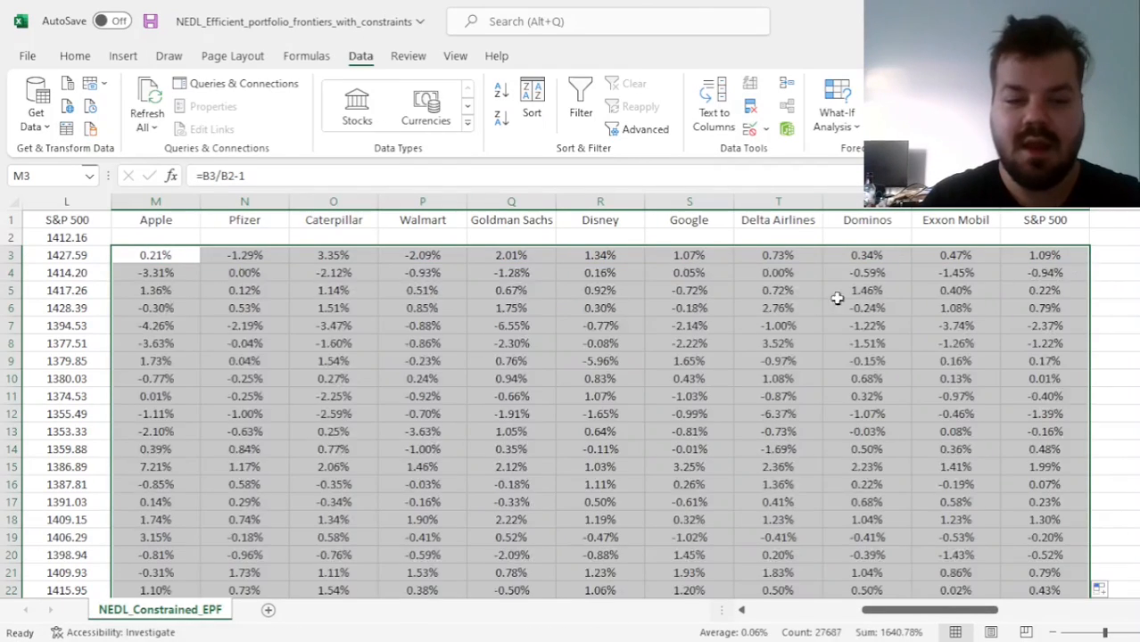
Begin Apple's beta in Z3 with a SLOPE formula using Apple's returns M3:M2519 as the first argument
scroll(958, 397, "right", 5)
scroll(958, 397, "left", 2)
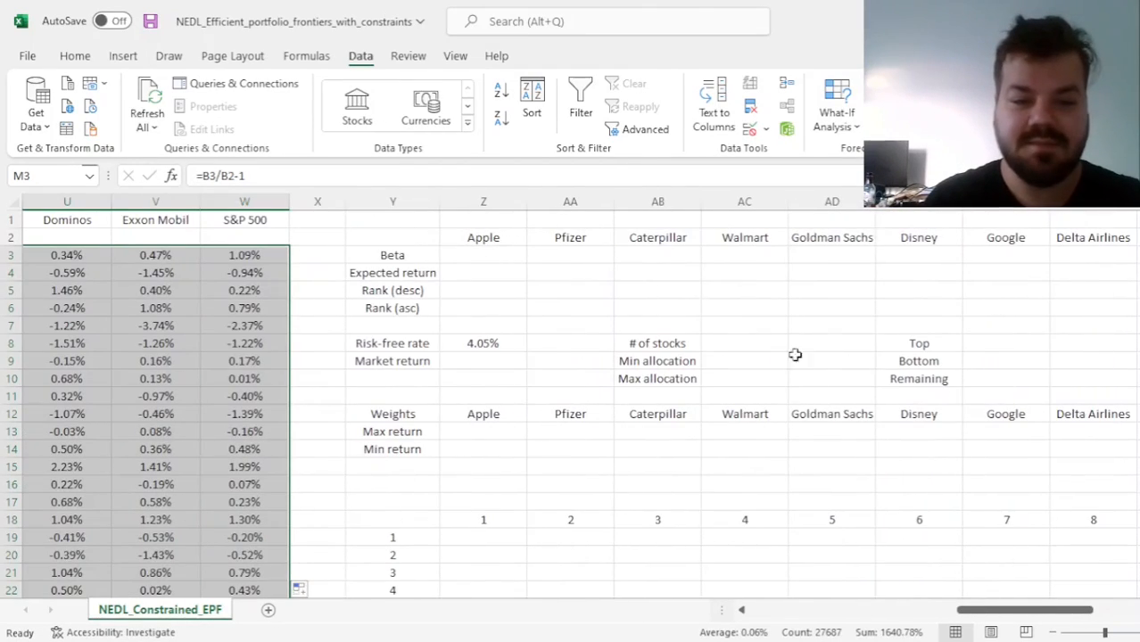
left_click(522, 255)
type("=SLOPE(")
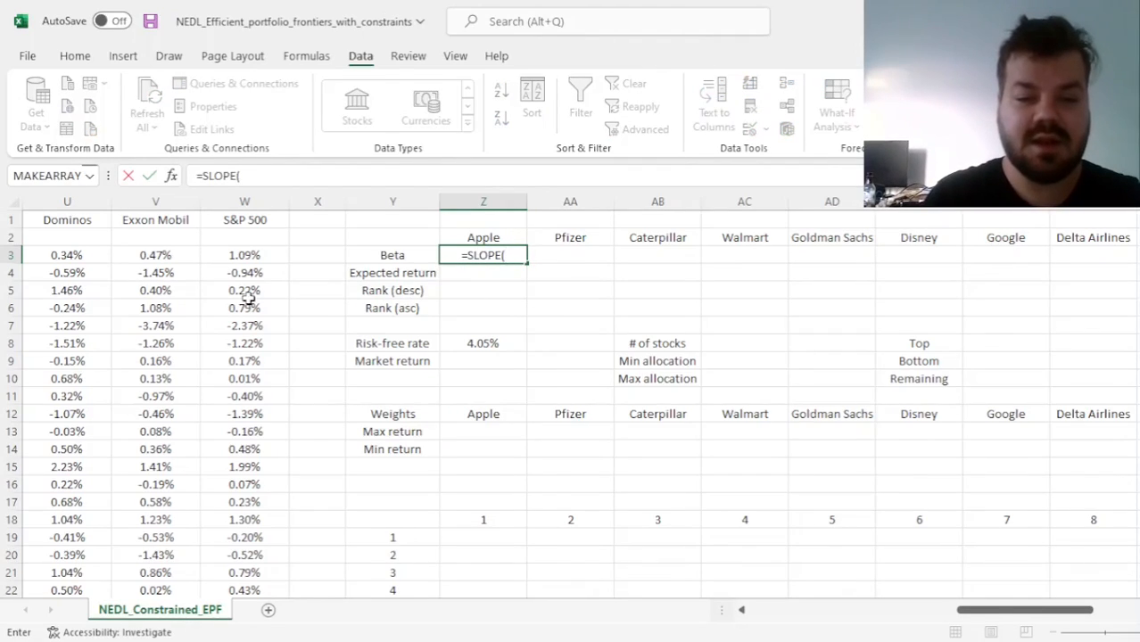
scroll(248, 302, "left", 5)
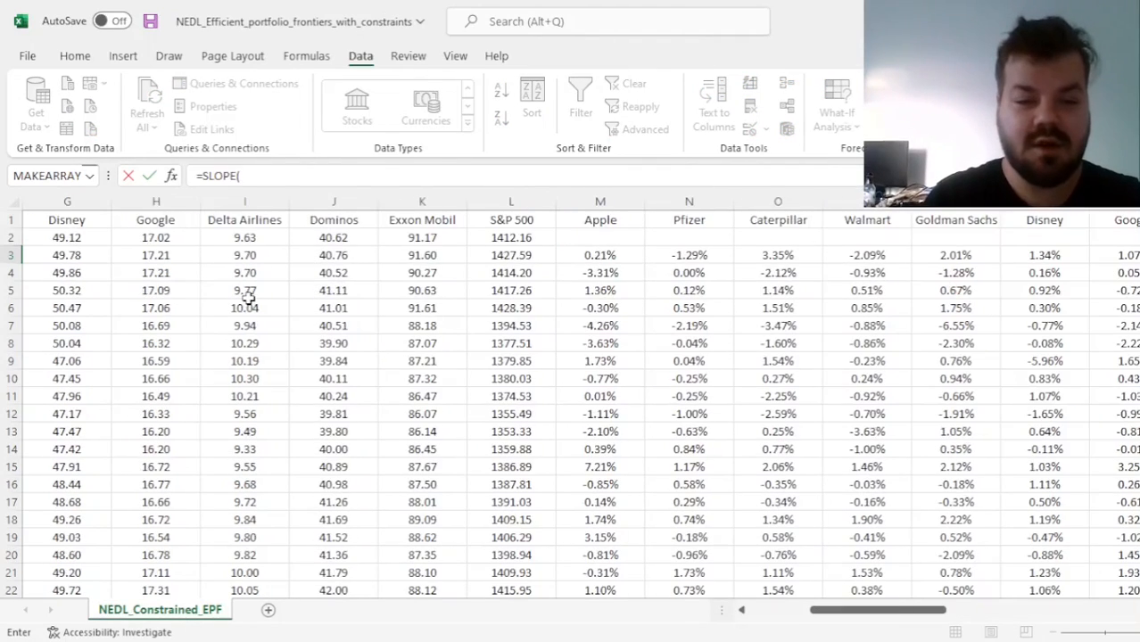
left_click(593, 254)
key("ctrl+shift+Down")
type(",")
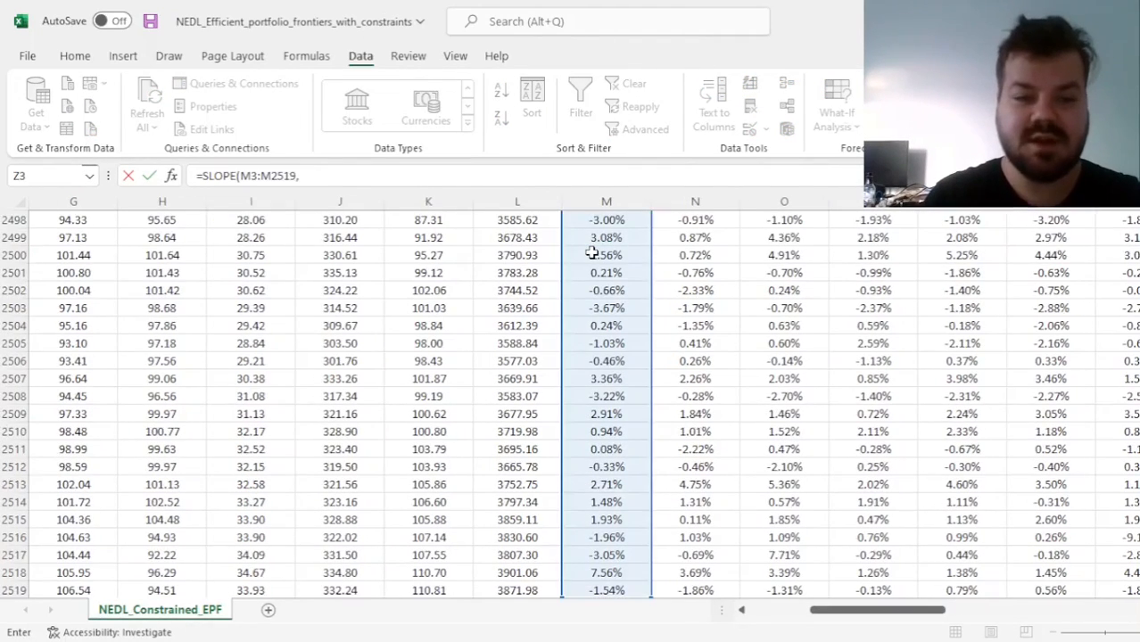
Add the S&P 500 returns W3:W2519 as the second argument of the SLOPE formula
left_click(759, 346)
key("ctrl+Up")
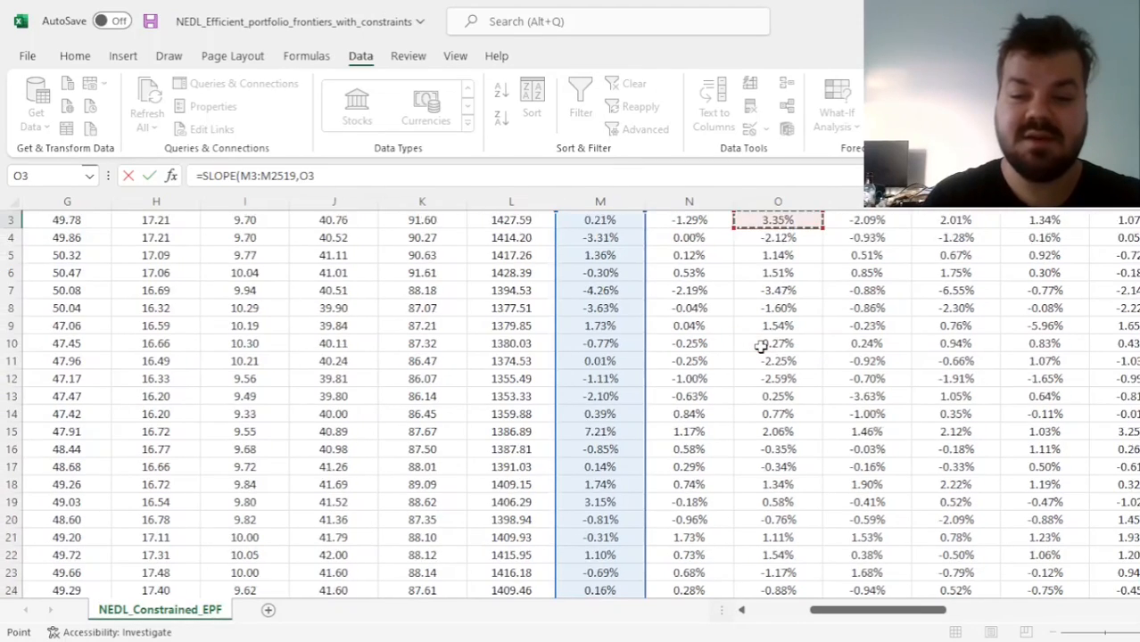
key("ctrl+Right")
key("Right")
key("Right")
key("Left")
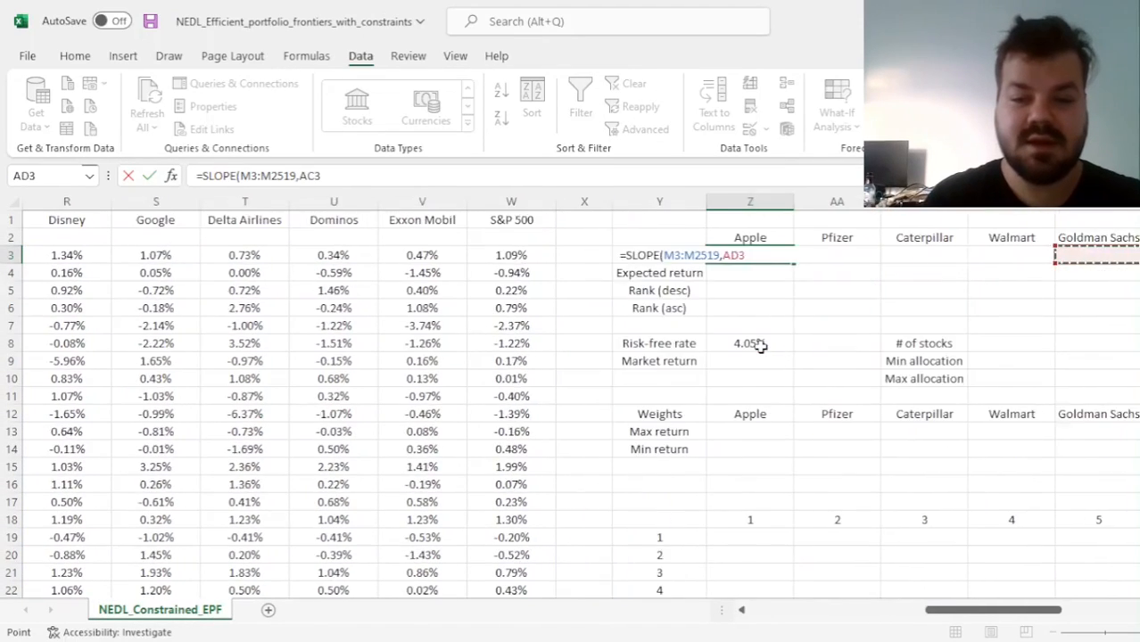
key("Left")
key("ctrl+shift+Down")
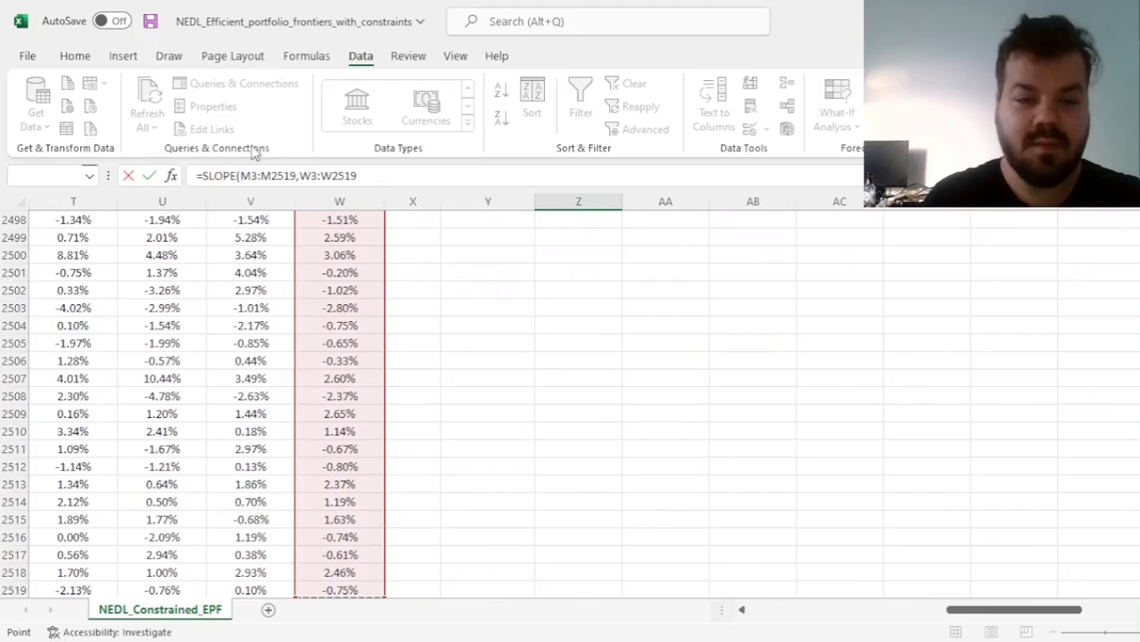
Lock column W in the formula and complete it in Z3 as =SLOPE(M3:M2519,$W3:$W2519)
left_click(301, 176)
type("$")
key("Right")
key("Right")
key("Right")
type("$")
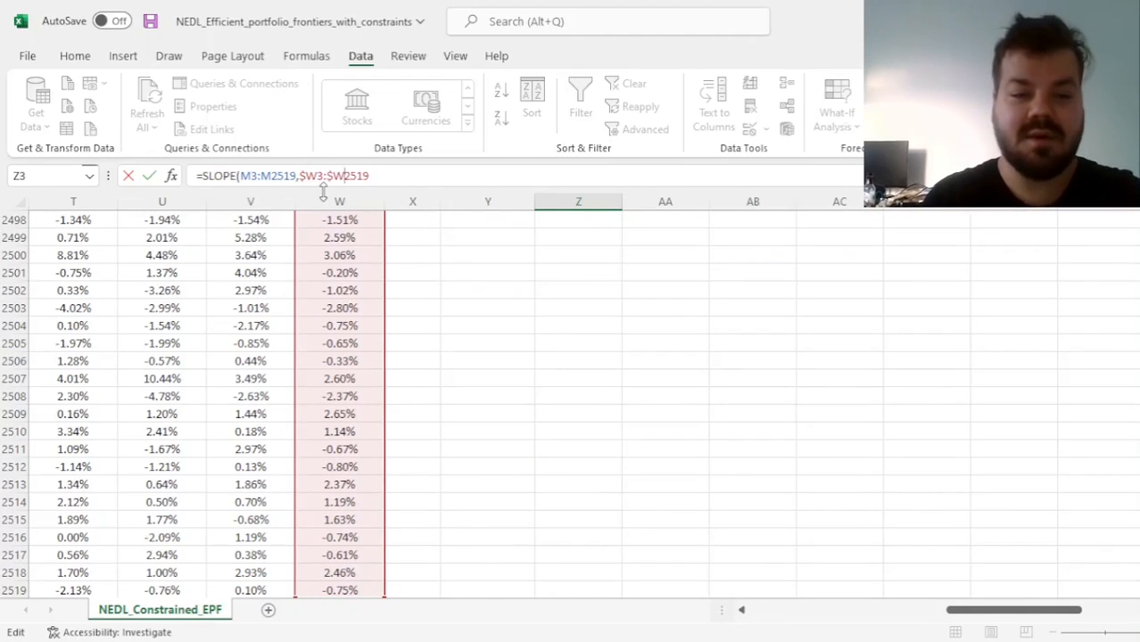
key("End")
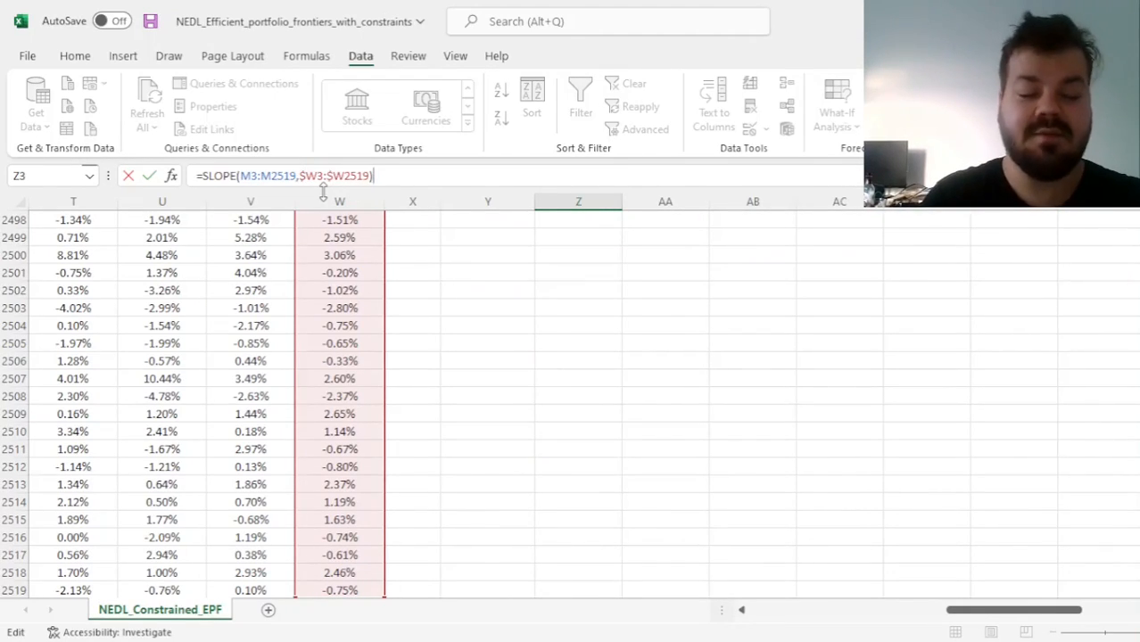
key("ctrl+Return")
Fill the beta formula from Z3 across row 3 for all stocks through Exxon Mobil
key("Up")
key("Up")
left_click(576, 254)
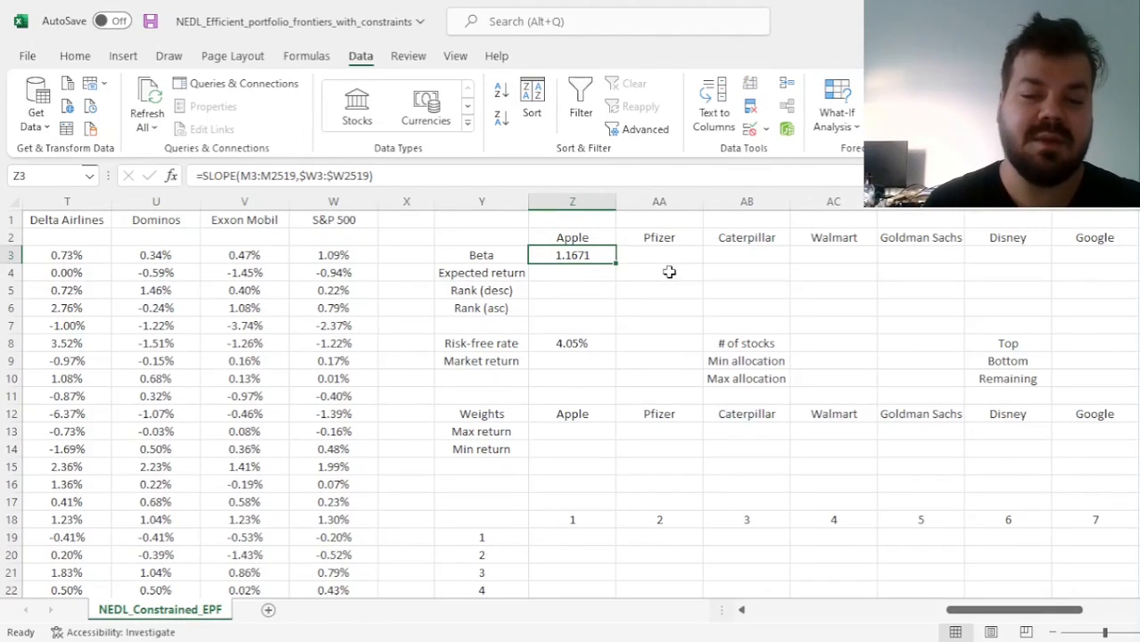
left_click_drag(616, 265, 1060, 269)
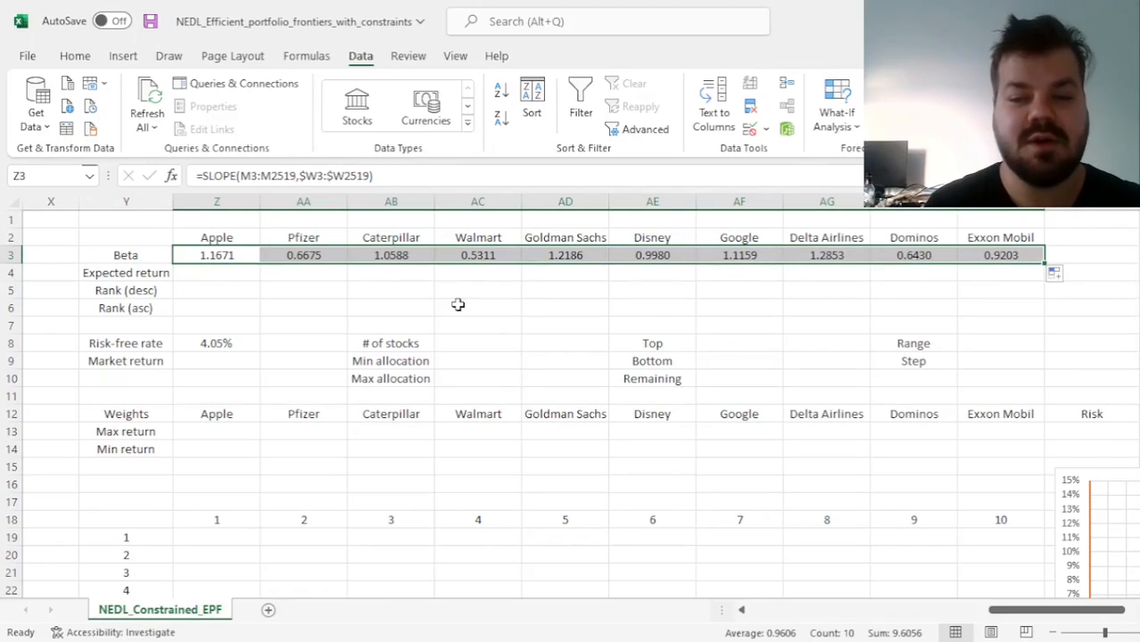
Compare the betas of Pfizer, Walmart, Disney and Caterpillar with those of Delta Airlines, Goldman Sachs, Apple and Google
left_click(312, 257)
left_click(483, 256, "ctrl")
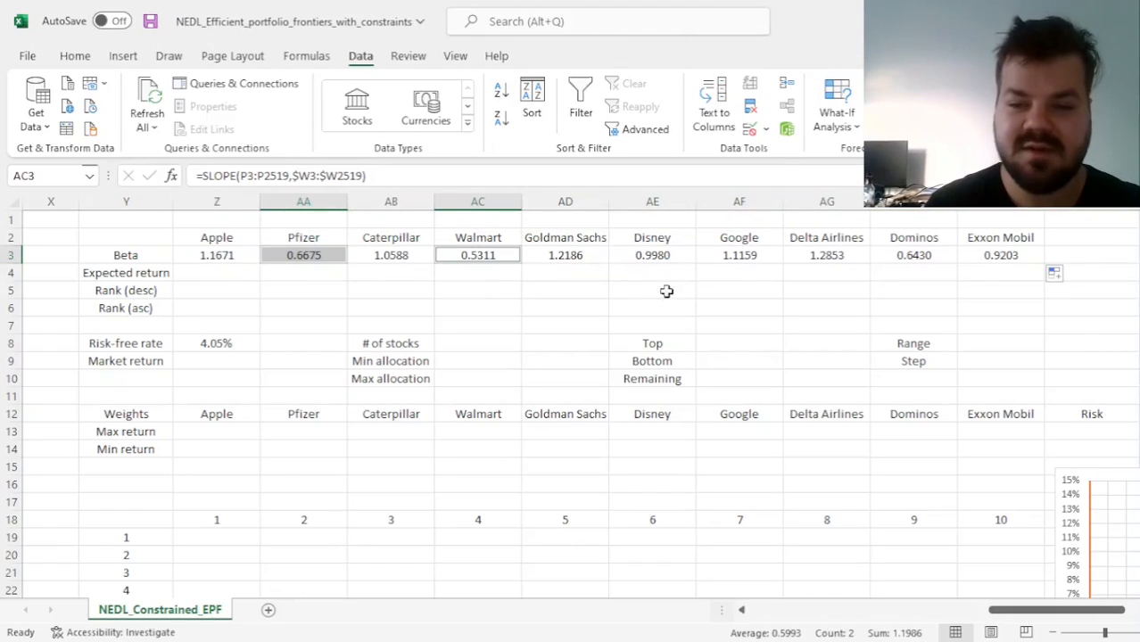
left_click(658, 255)
left_click(409, 257, "ctrl")
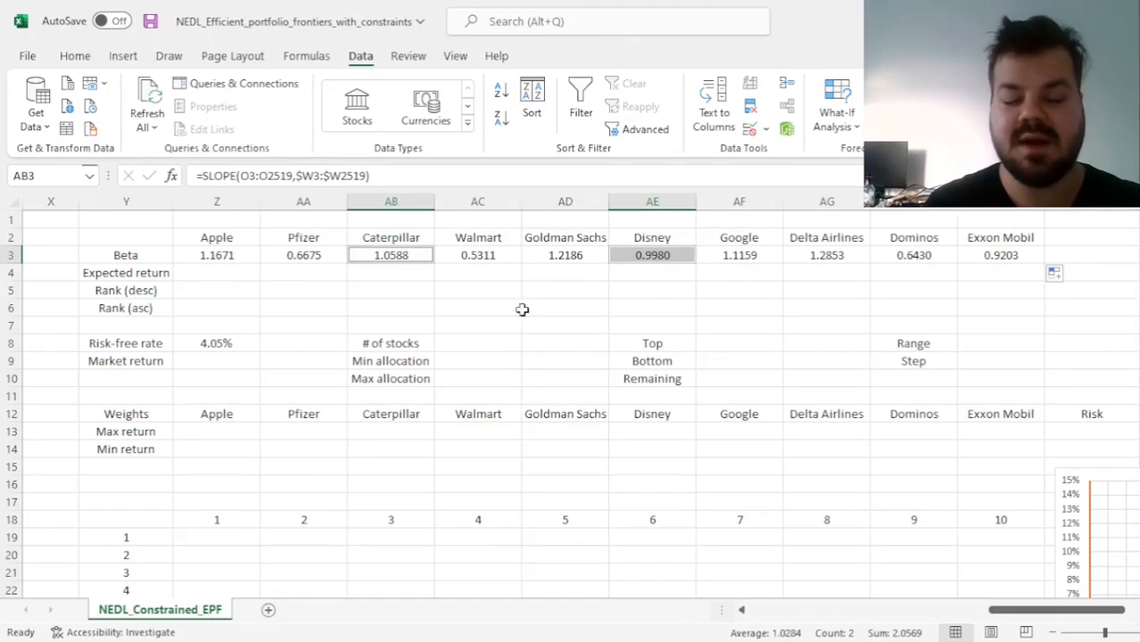
left_click(818, 264)
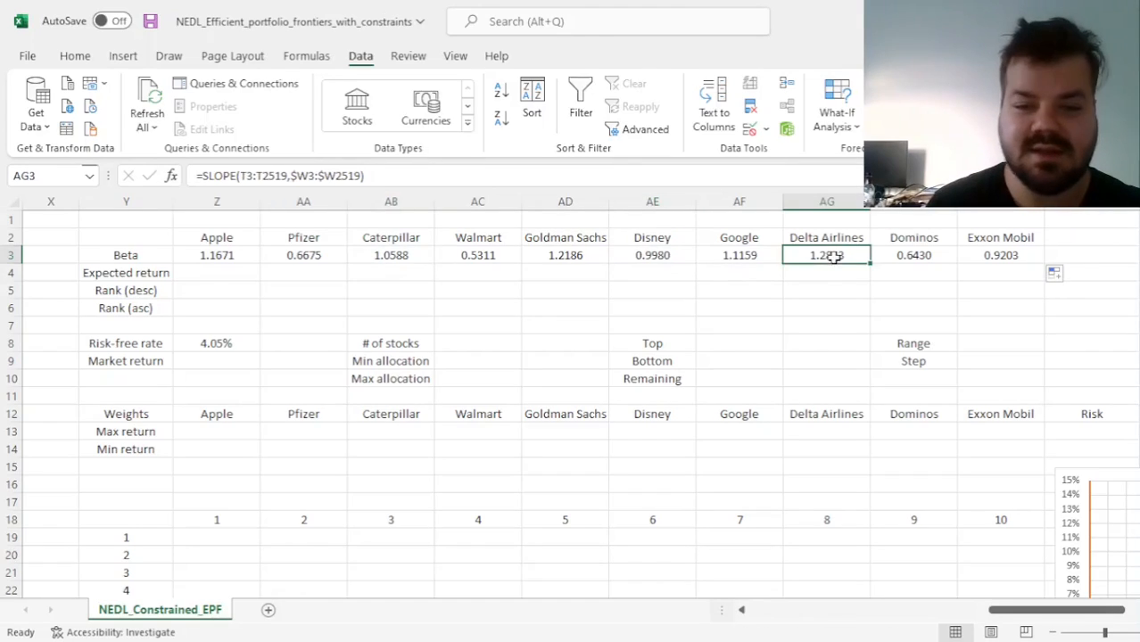
left_click(546, 259, "ctrl")
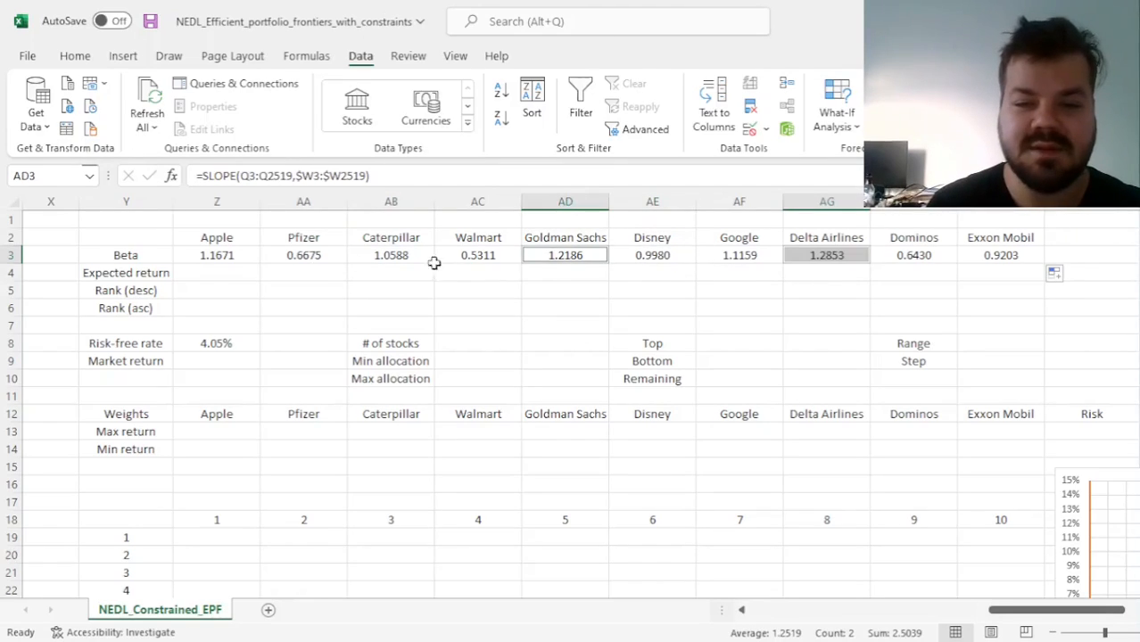
left_click(235, 255, "ctrl")
left_click(740, 258, "ctrl")
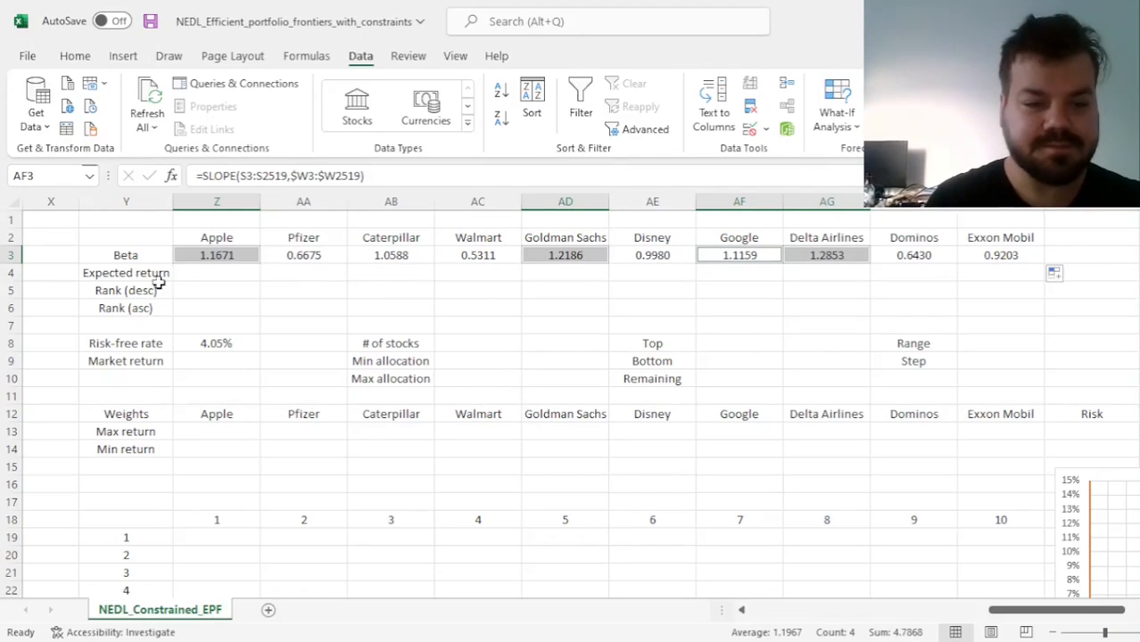
Check the empty expected return cell for Apple and the risk-free rate in Z8
left_click(206, 279)
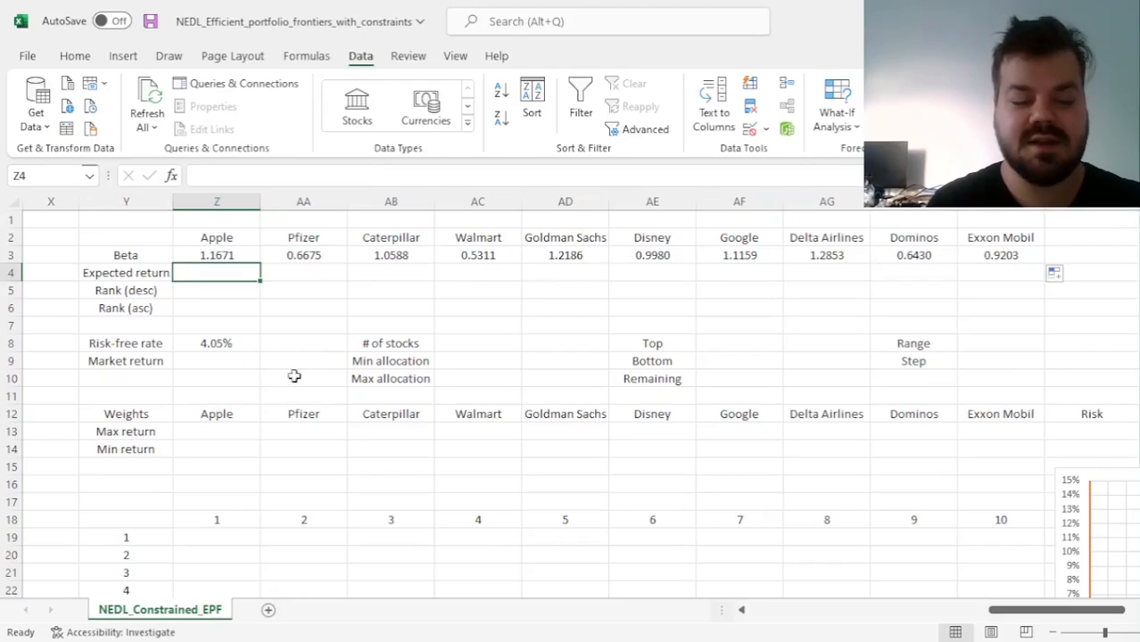
left_click(225, 348)
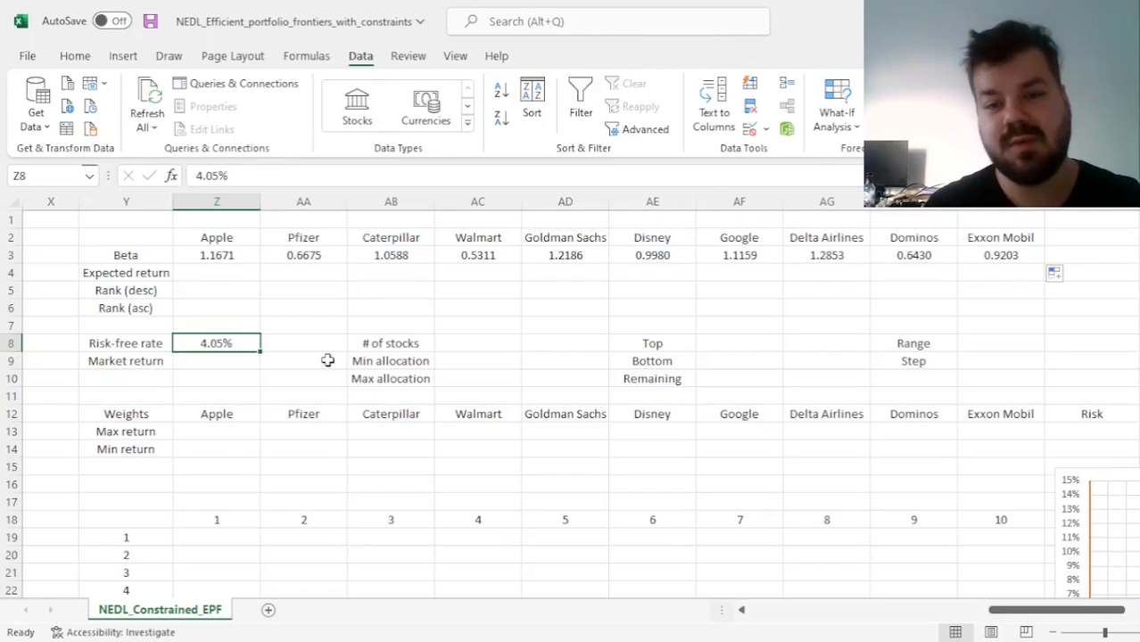
key("Down")
key("Up")
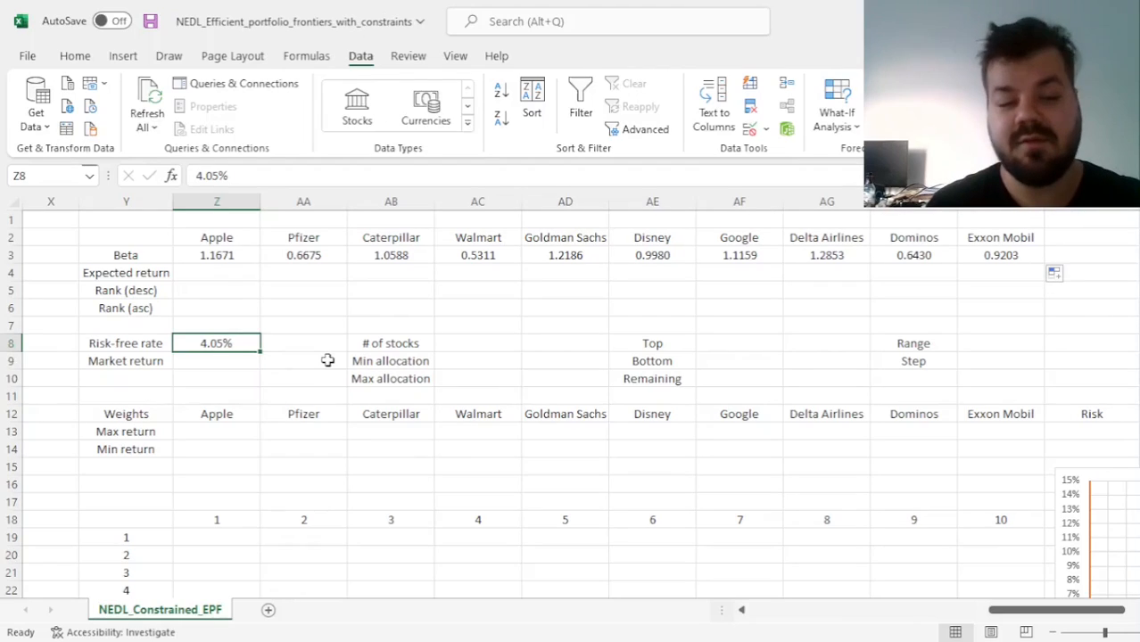
Start the market return formula in Z9 with the last S&P 500 price as the numerator, =(L2519/
key("Down")
type("=")
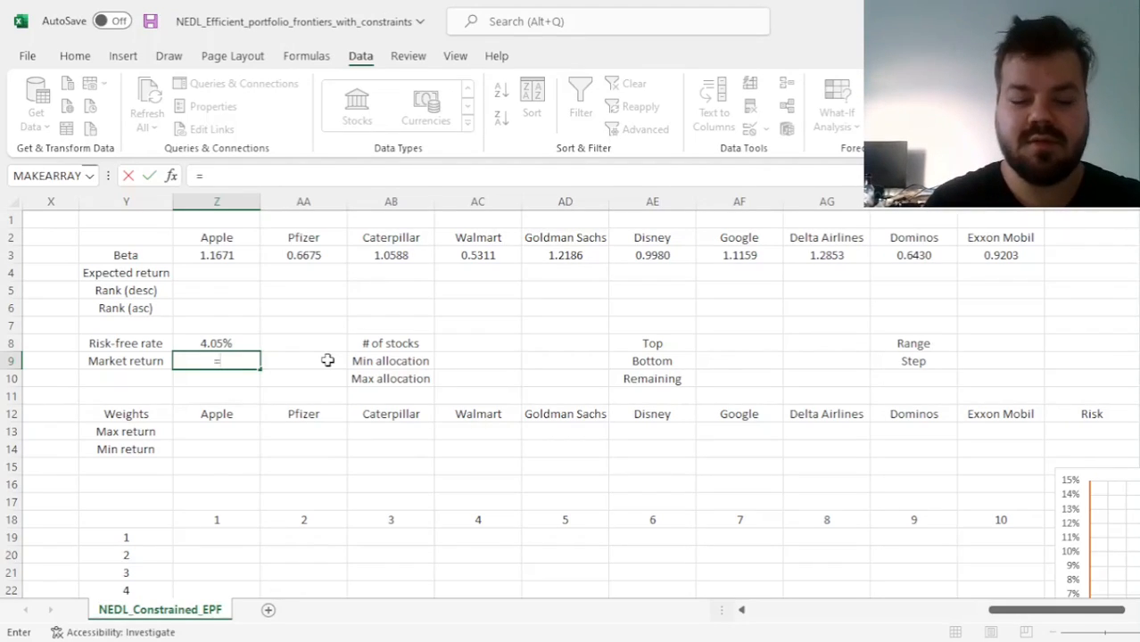
type("(")
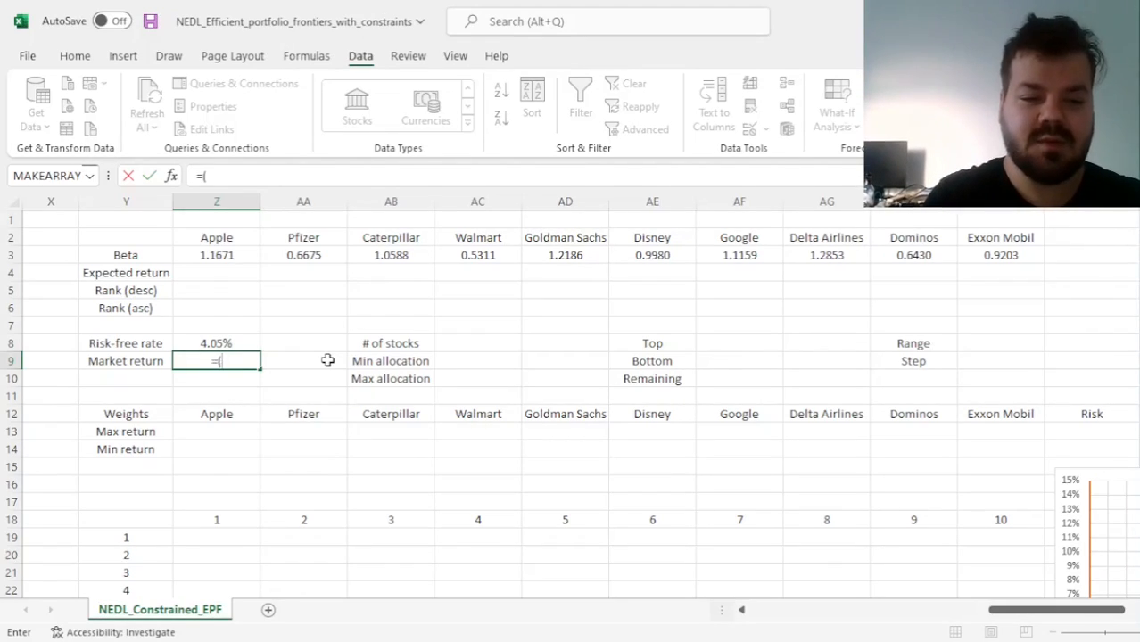
left_click(121, 397)
key("Home")
key("Right")
key("Right")
key("Right")
key("Right")
key("Right")
key("Right")
key("Right")
key("Right")
key("Right")
key("Right")
key("Right")
key("Right")
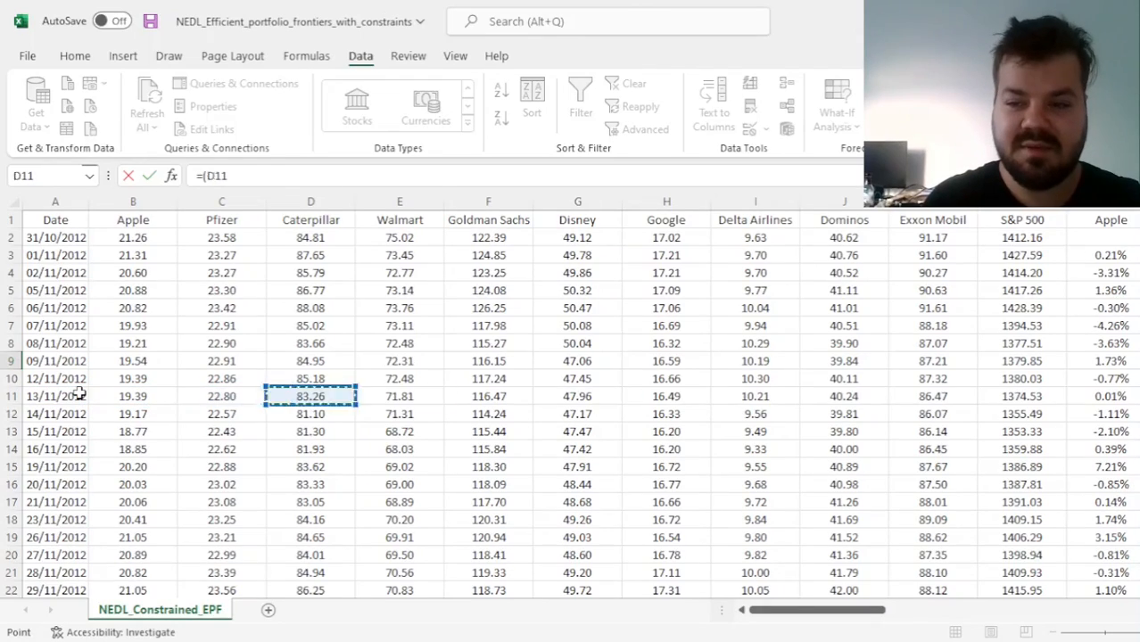
key("Left")
key("ctrl+Down")
type("/")
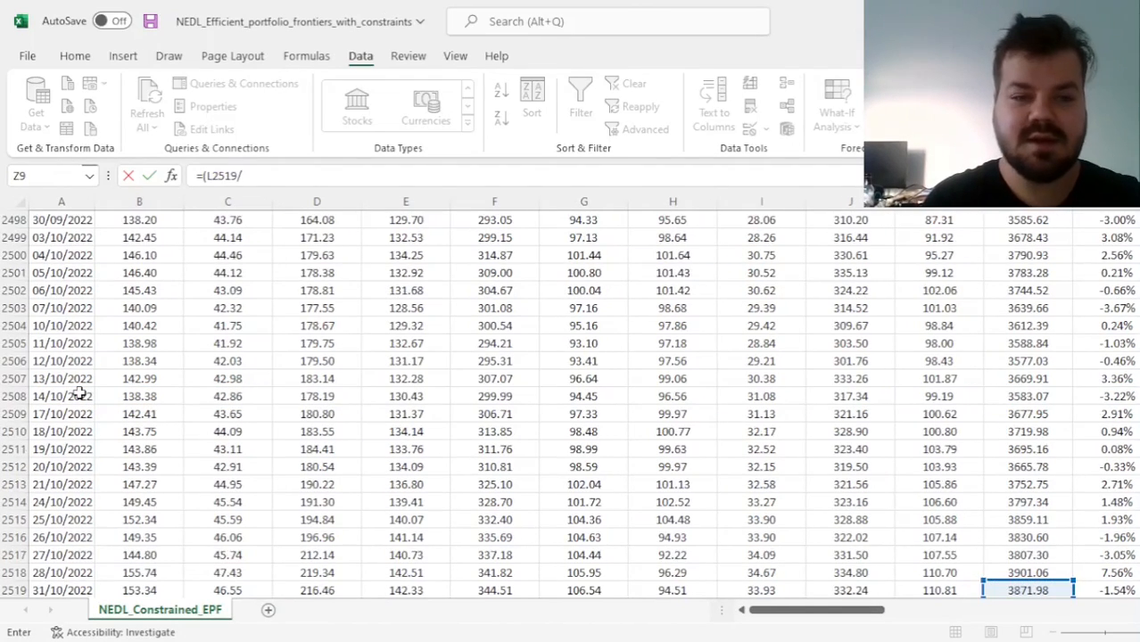
Divide by the first S&P 500 price and annualise over ten years, completing Z9 as =(L2519/L2)^(1/10) - 1
left_click(1026, 379)
key("ctrl+Up")
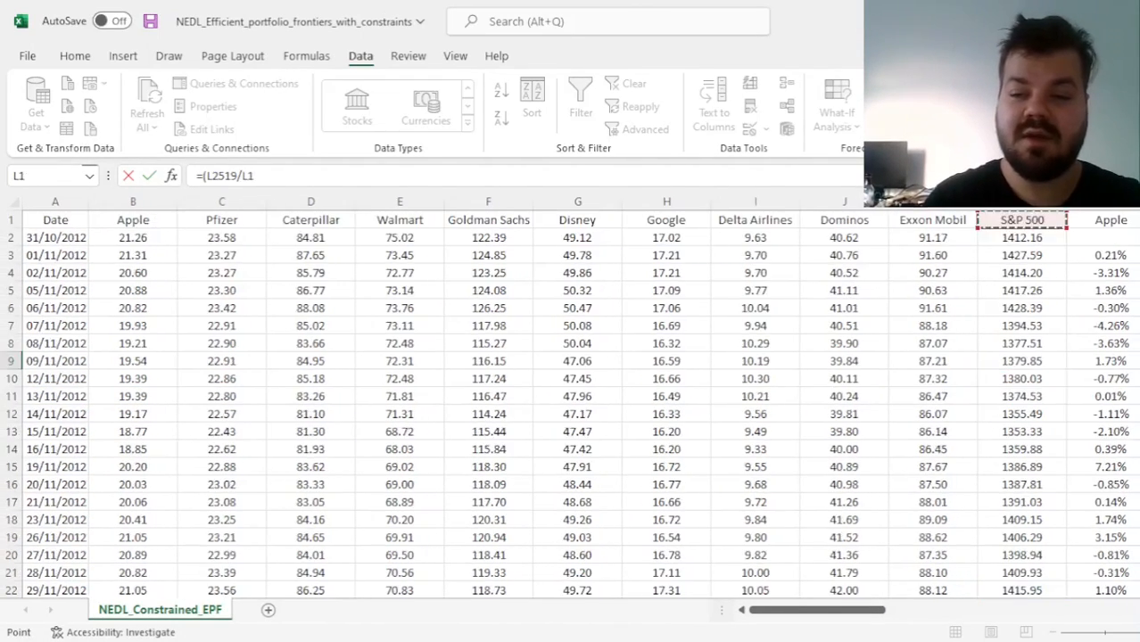
type(")^(1/10)")
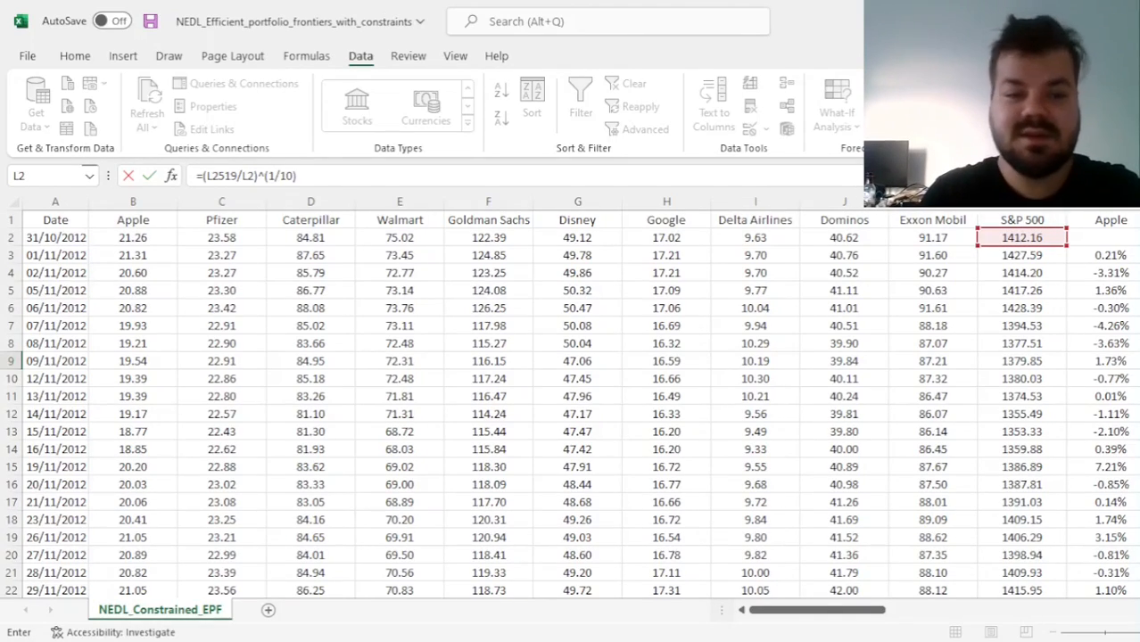
type(" - 1")
key("Right")
key("Right")
key("Right")
key("Right")
key("Right")
key("Right")
key("Right")
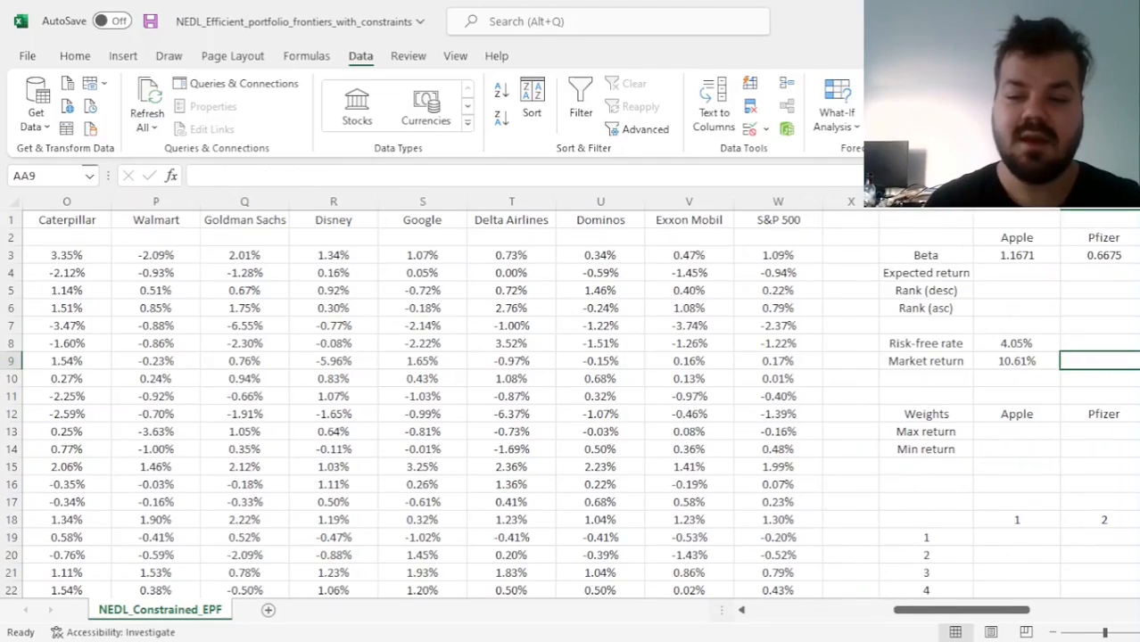
left_click(479, 361)
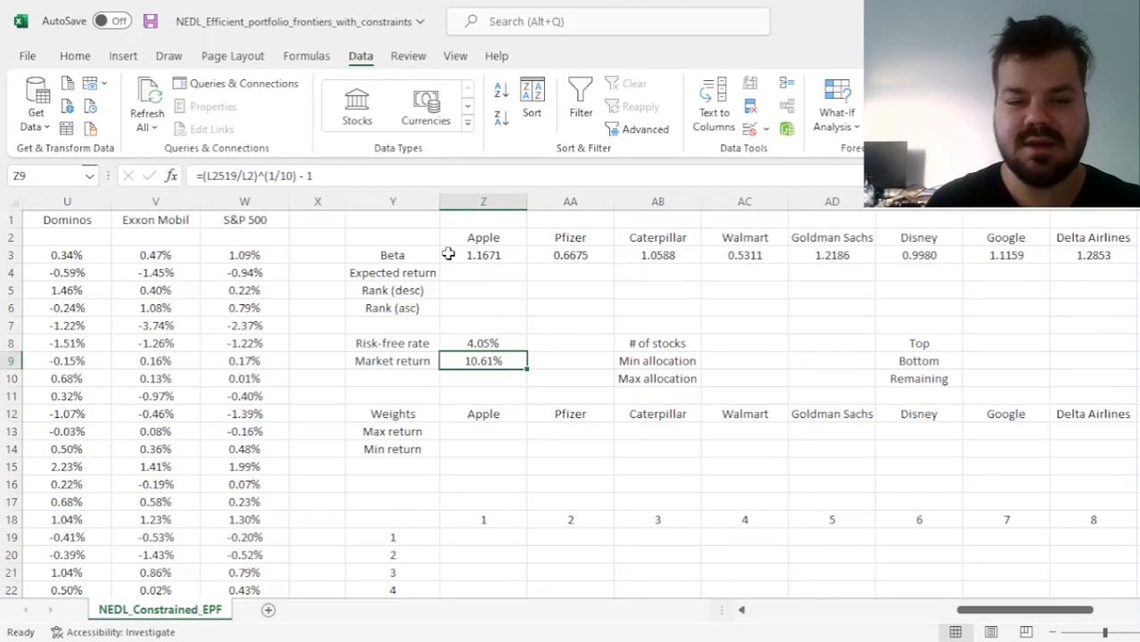
Start Apple's expected return formula in Z4 with the locked risk-free rate plus its beta, =$Z$8 + Z3*(
left_click(489, 273)
type("=")
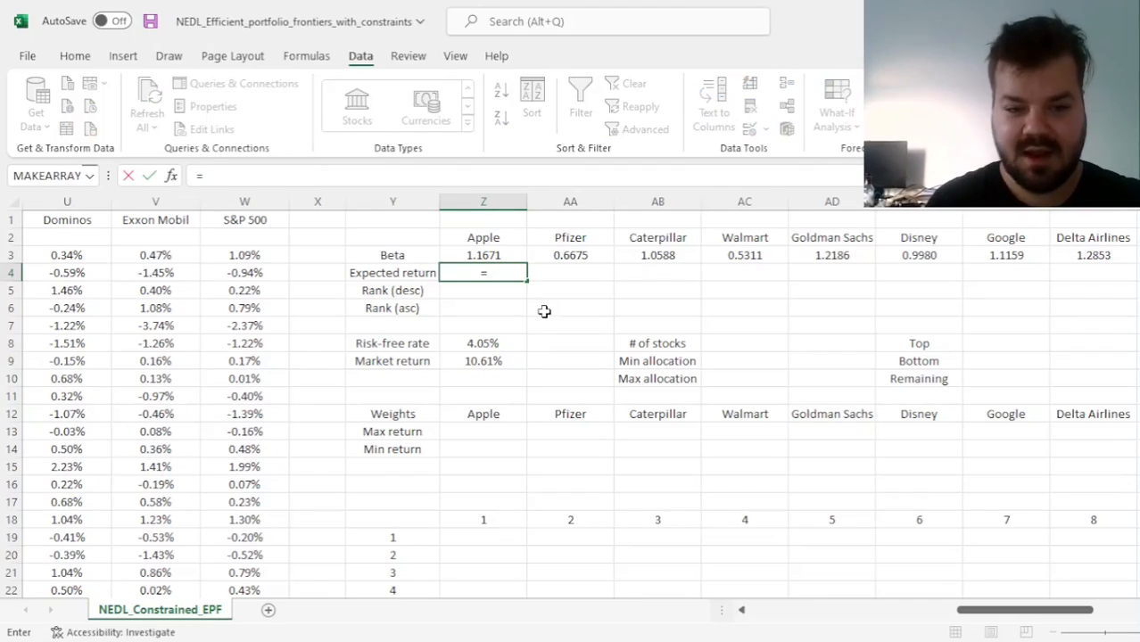
left_click(484, 344)
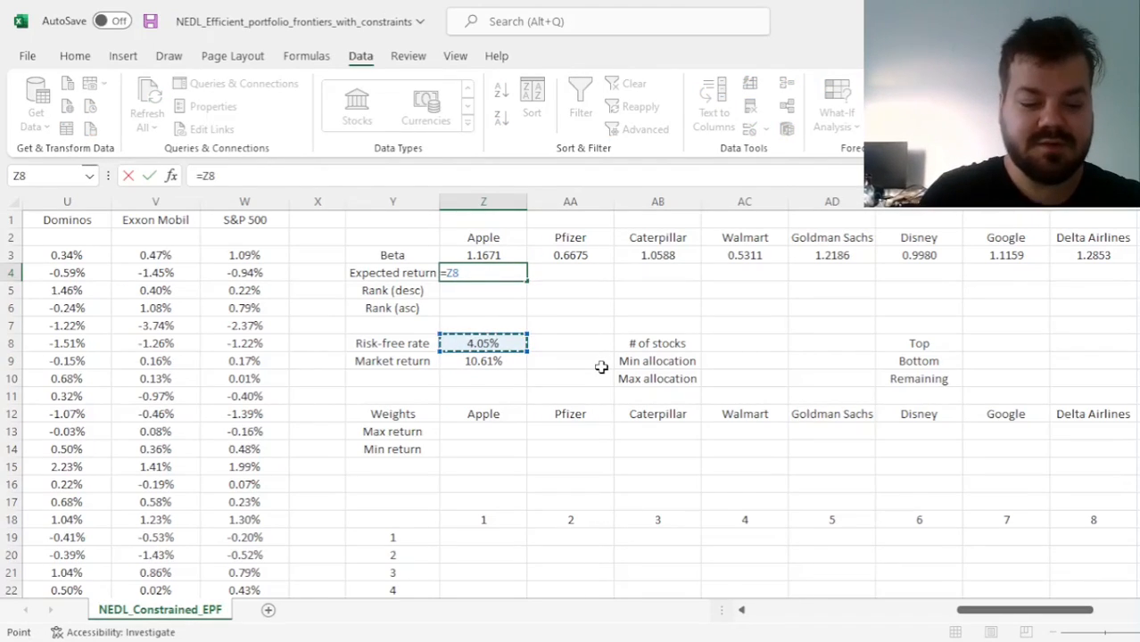
key("F4")
type("+")
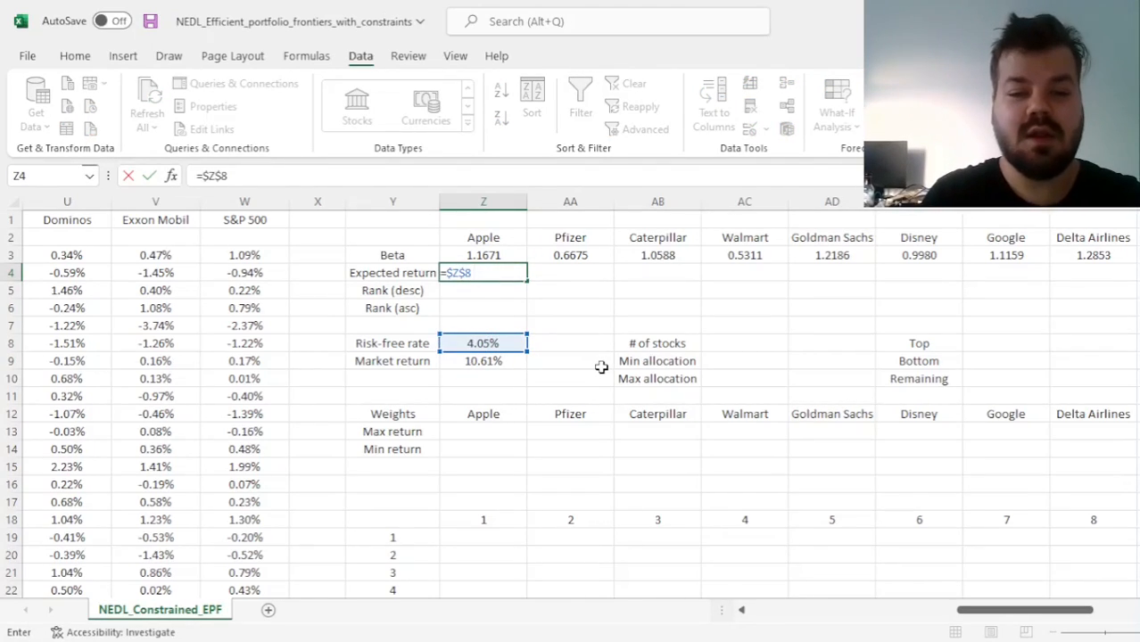
left_click(483, 256)
type("*(")
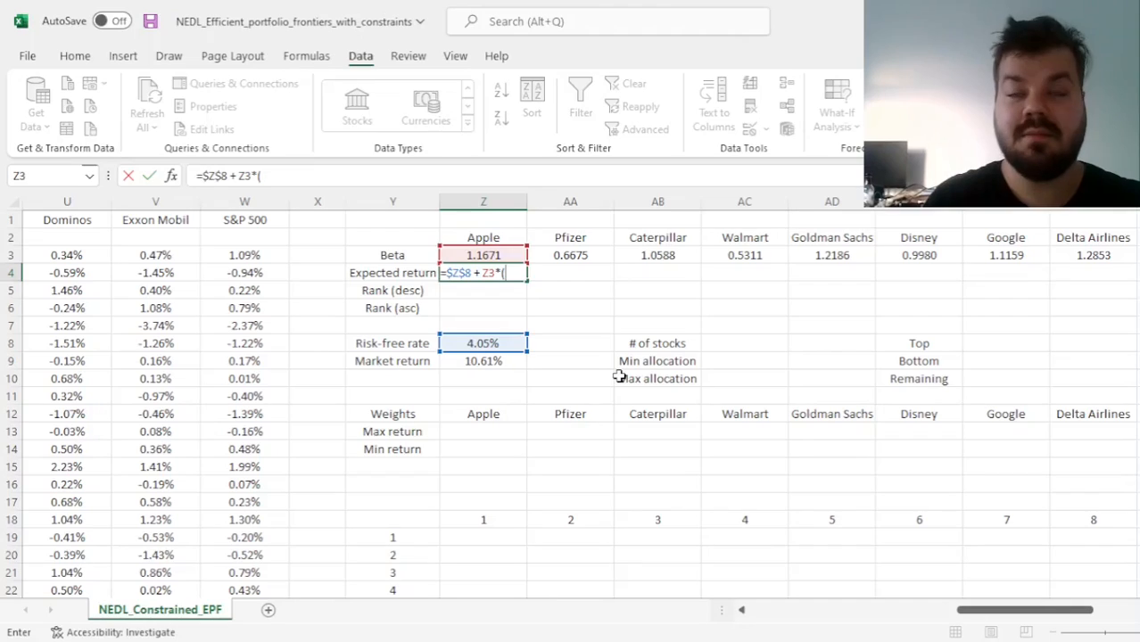
Add the market risk premium with locked references, completing Z4 as =$Z$8 + Z3*($Z$9-$Z$8)
left_click(480, 361)
key("F4")
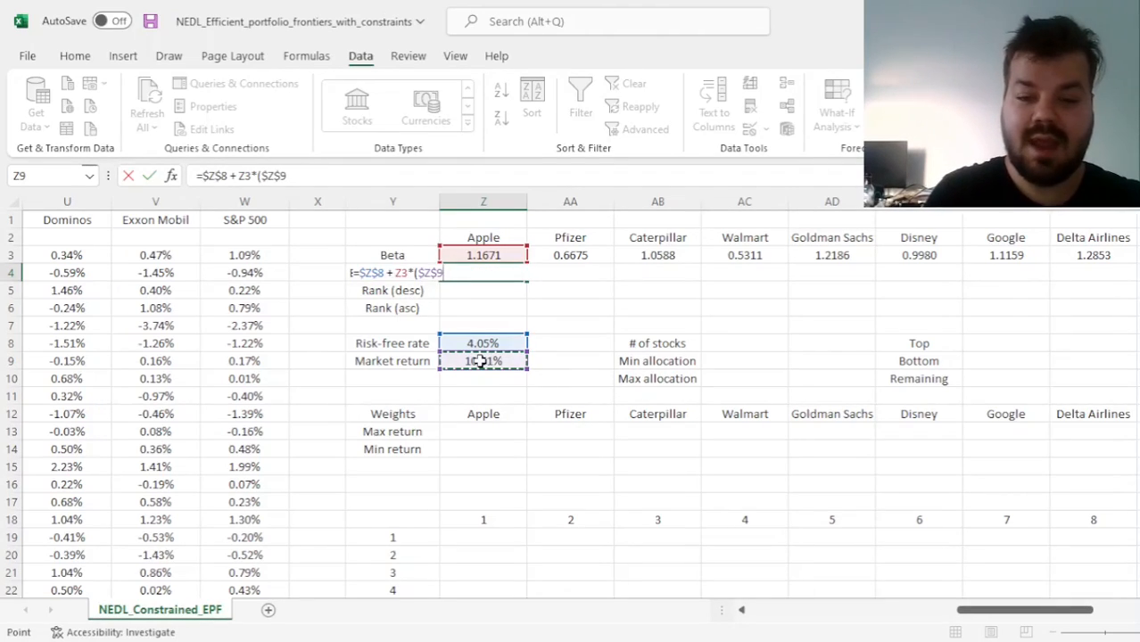
type("-")
left_click(500, 342)
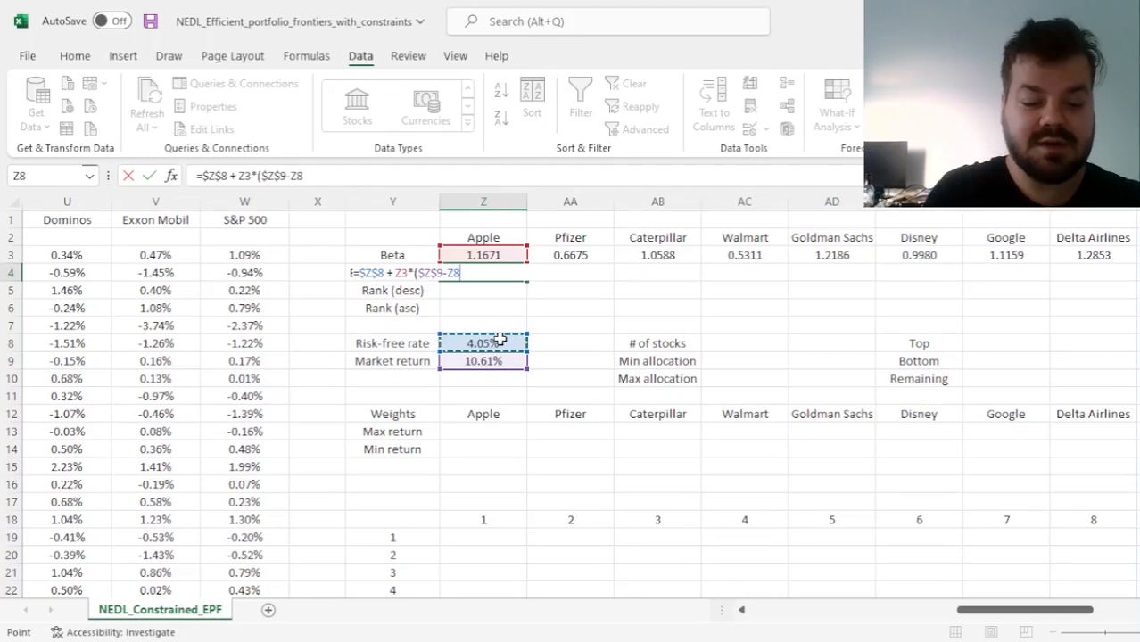
key("F4")
type(")")
key("ctrl+Return")
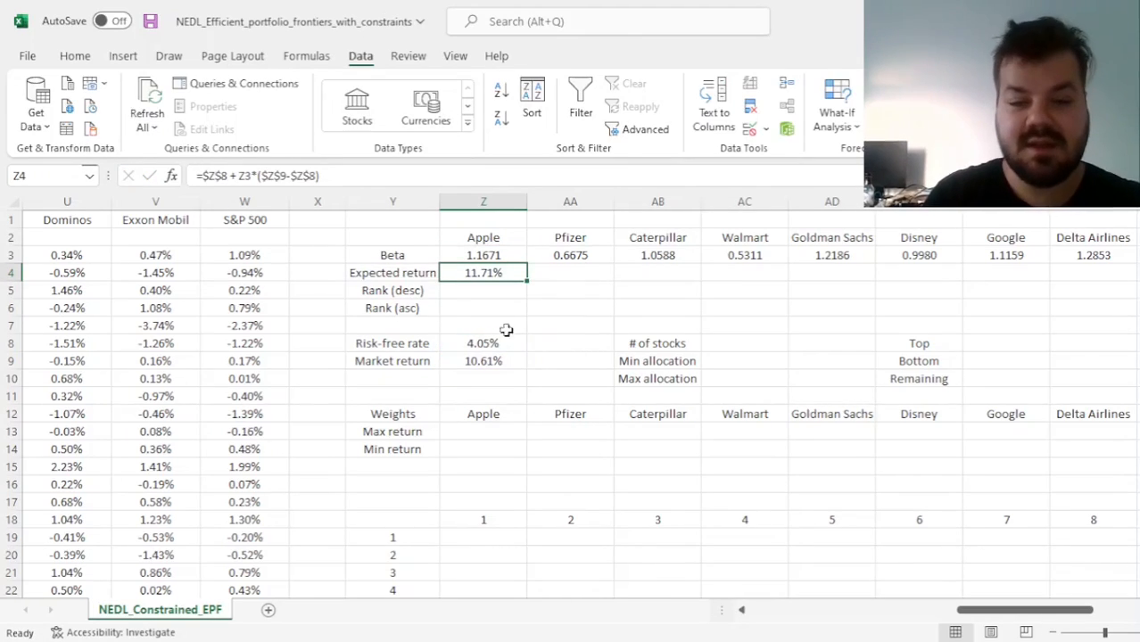
Fill the expected return formula across row 4 through Exxon Mobil and check the results for Walmart and Delta Airlines
left_click_drag(527, 281, 983, 266)
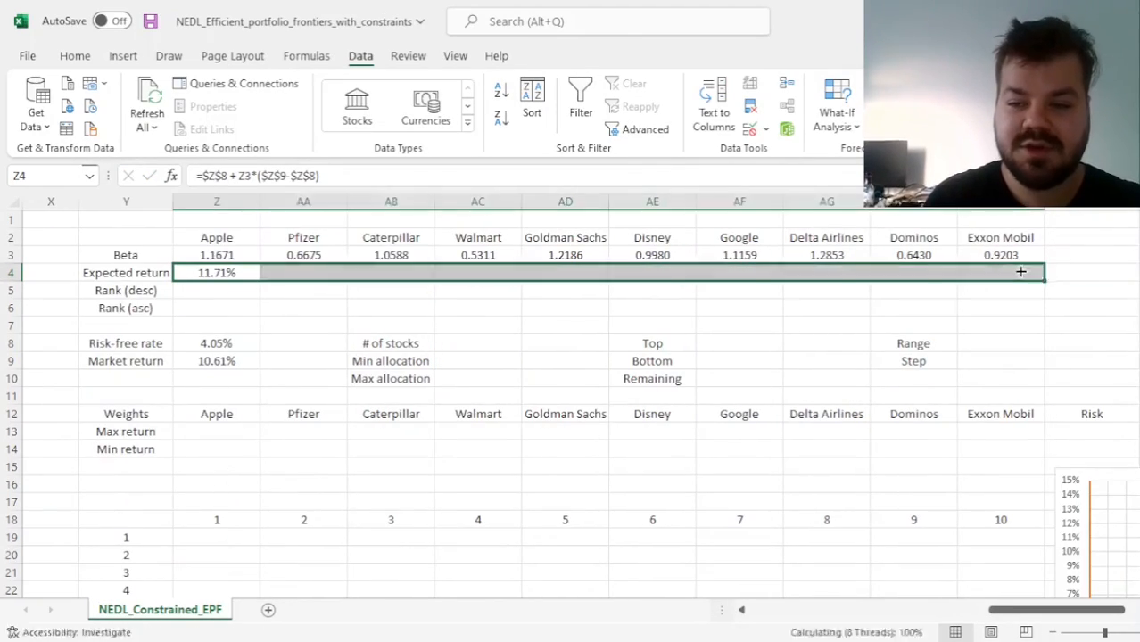
left_click(477, 274)
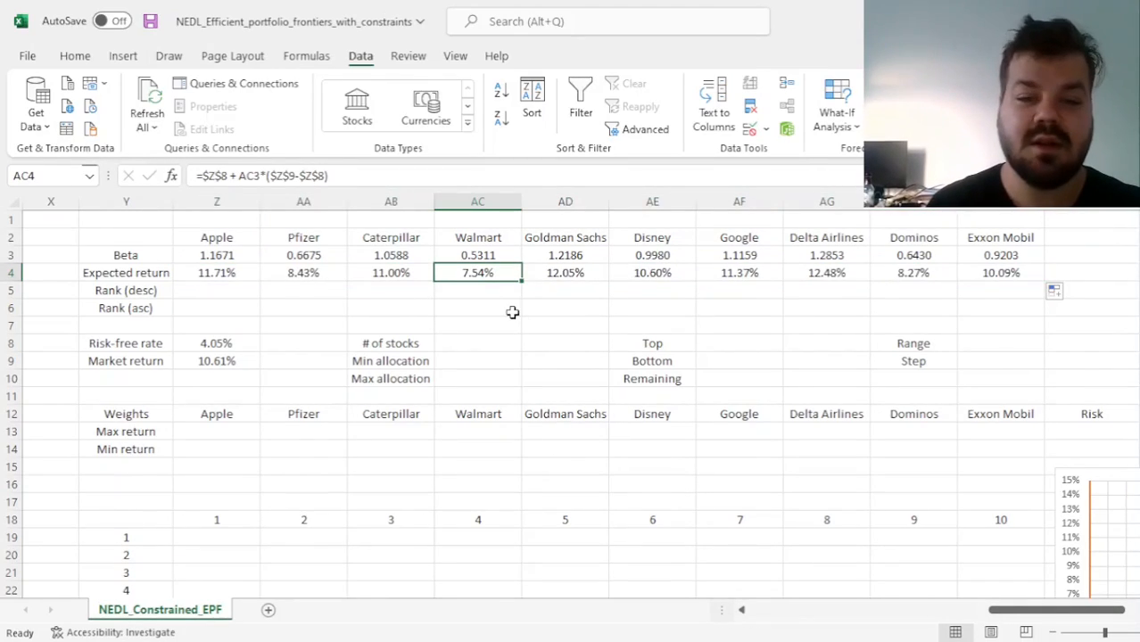
left_click_drag(474, 255, 477, 273)
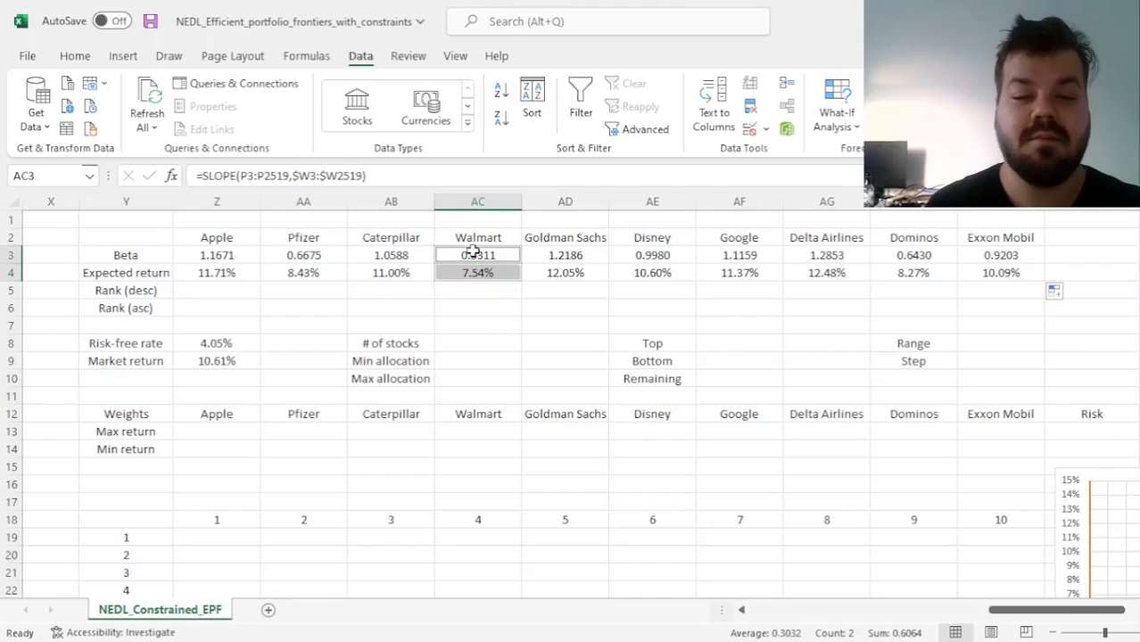
left_click(478, 272)
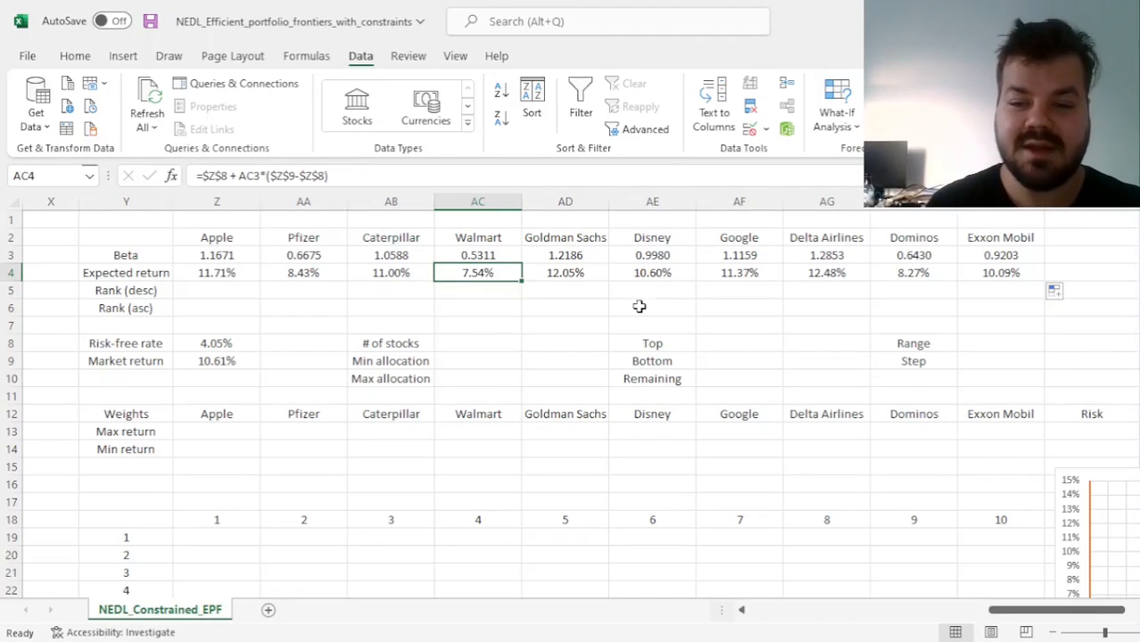
left_click(839, 280)
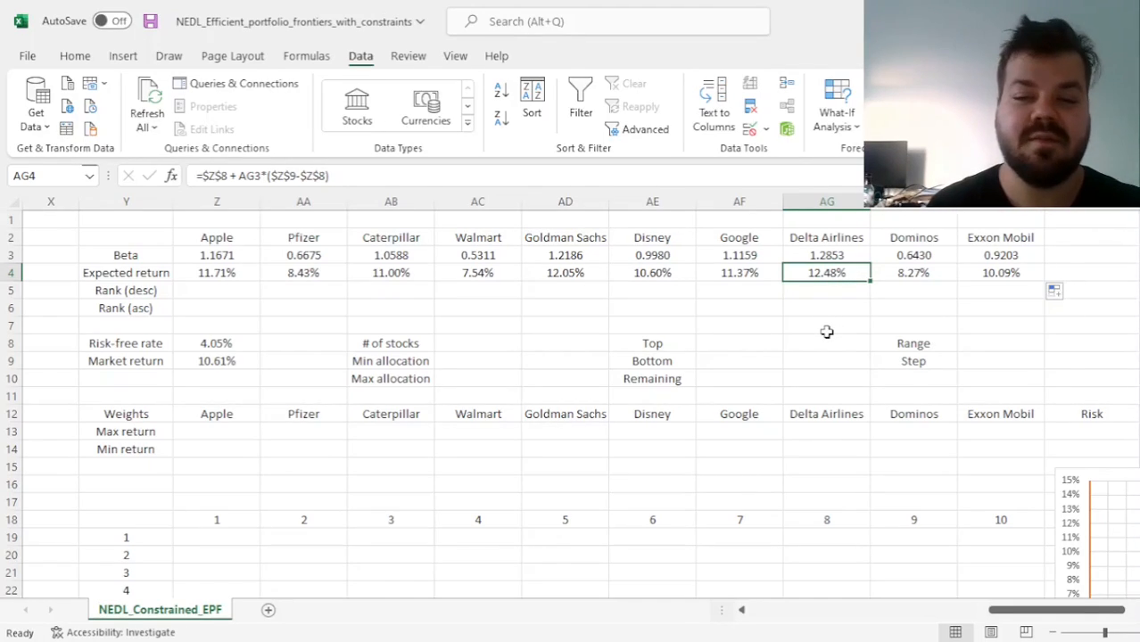
Start the descending rank formula for Apple in Z5 as =RANK(Z4,Z4:AI4, ranking against all ten expected returns
left_click(223, 288)
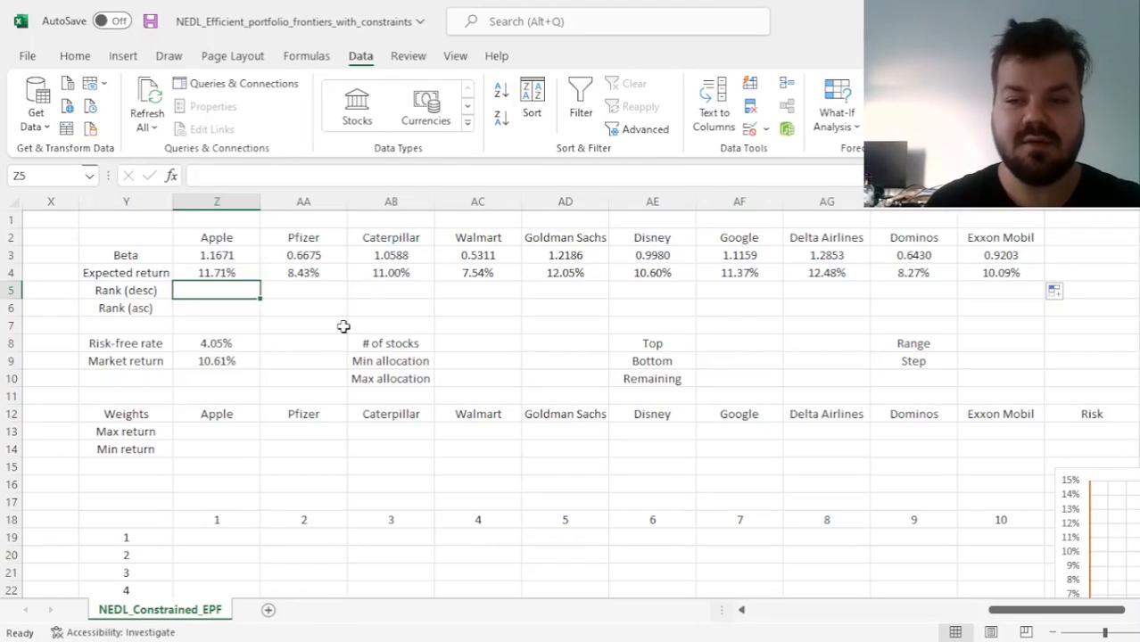
type("=")
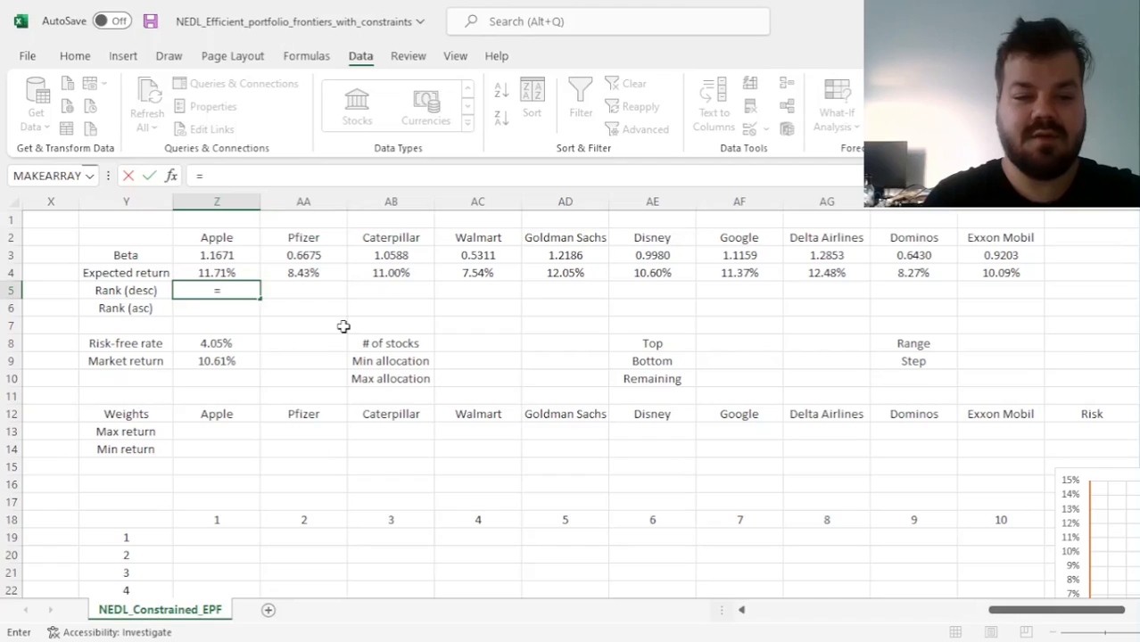
type("RANK(")
key("Up")
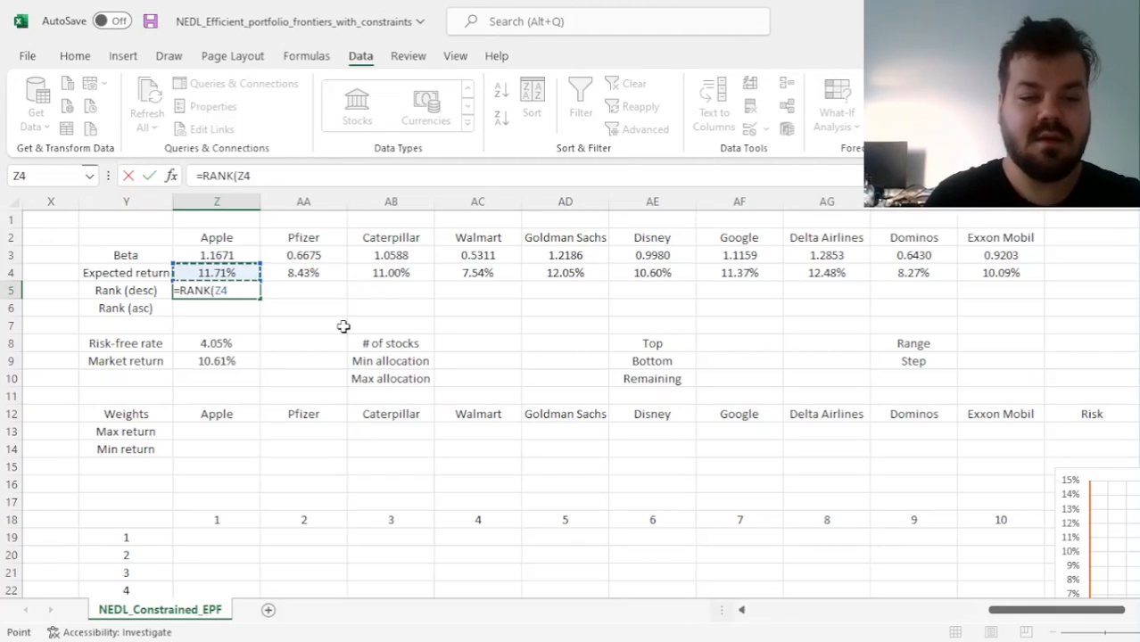
type(",")
key("Up")
key("ctrl+shift+Right")
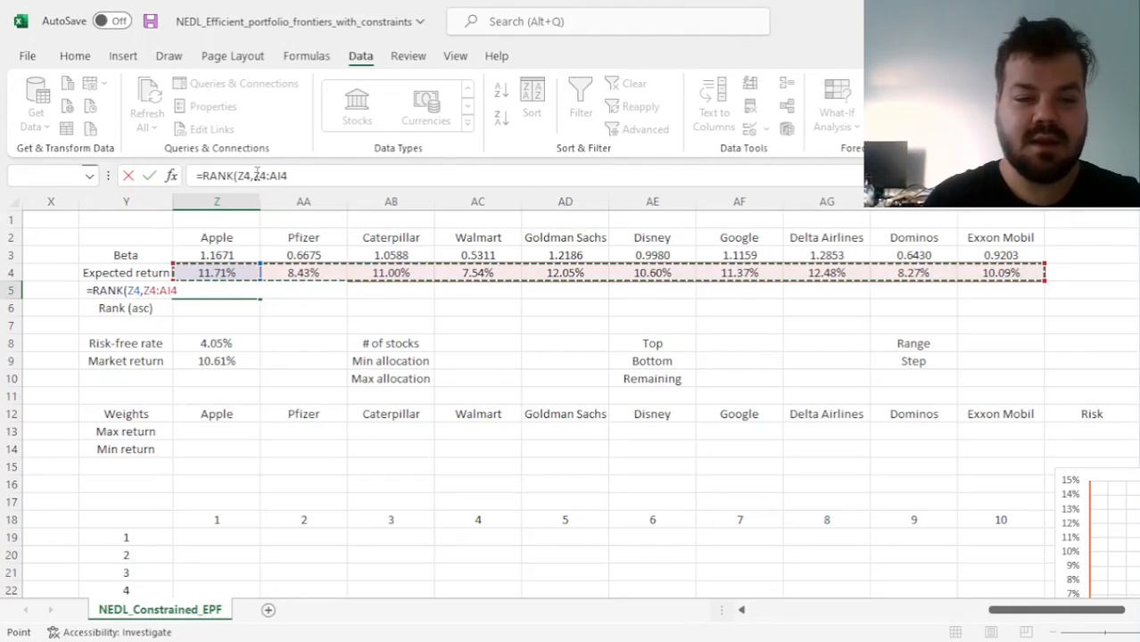
Lock the ranking range and set descending order, completing Z5 as =RANK(Z4,$Z$4:$AI$4,0)
left_click_drag(255, 176, 331, 177)
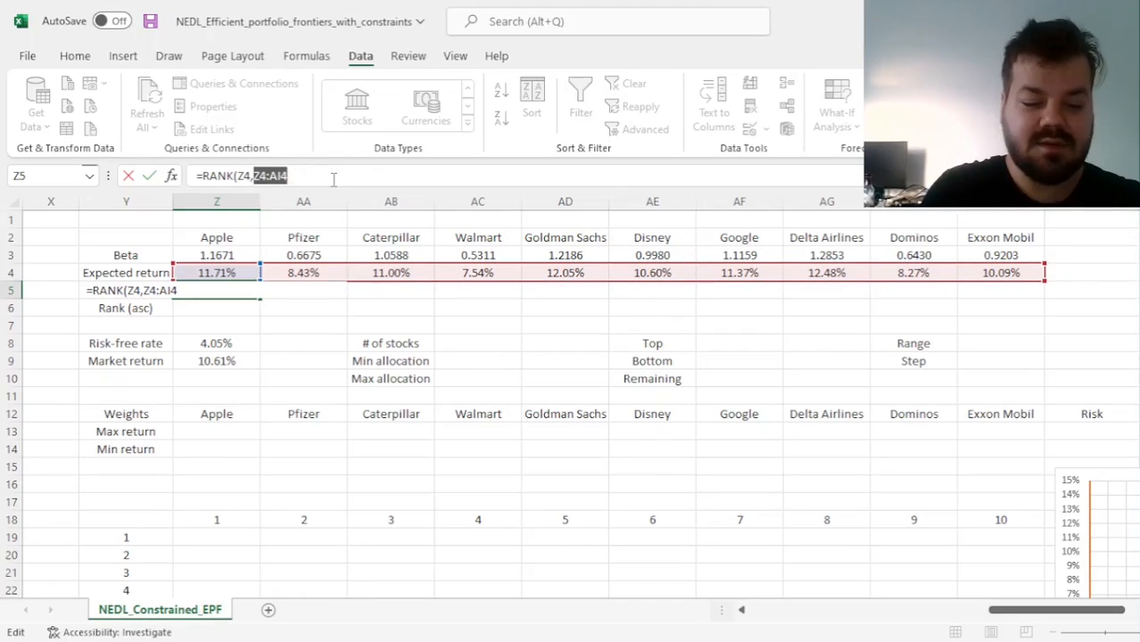
key("F4")
left_click(347, 175)
type(",")
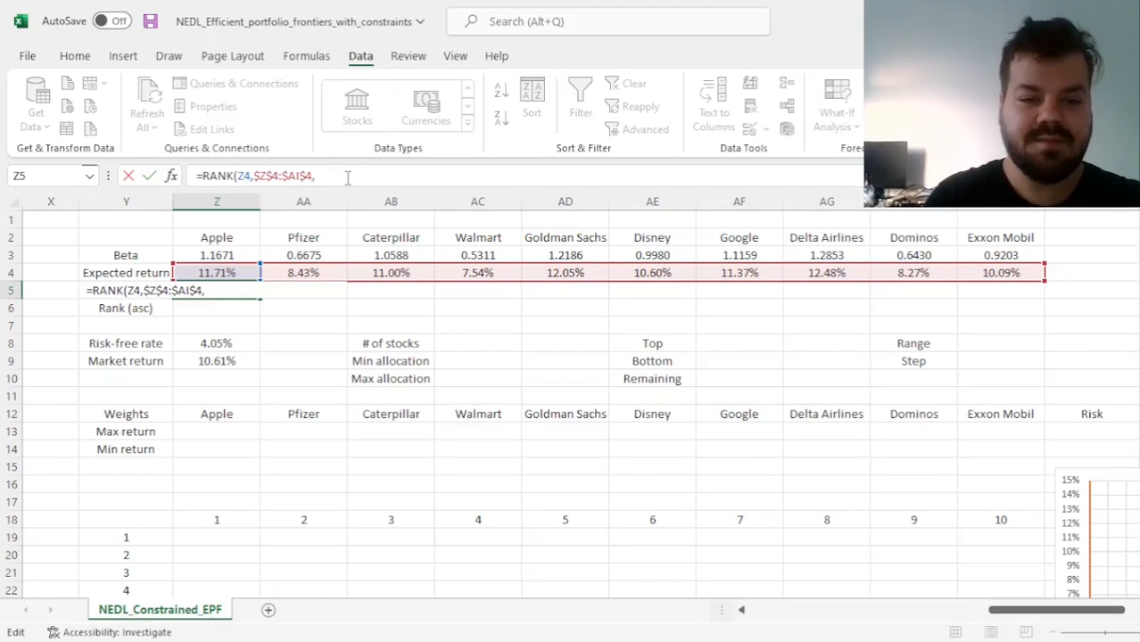
type("0)")
key("Return")
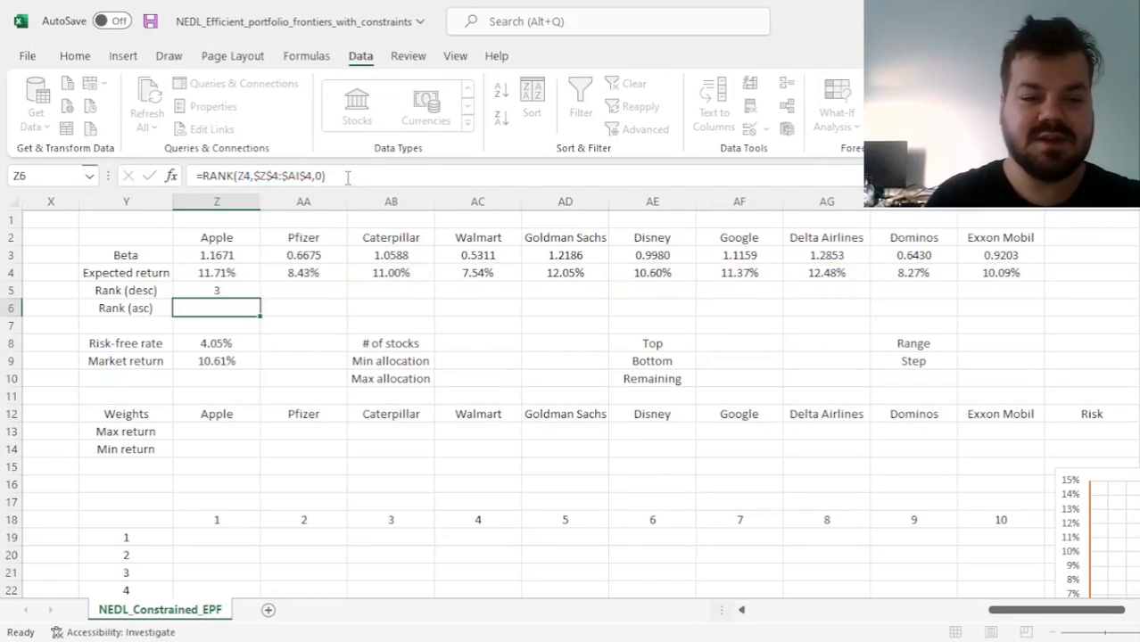
Fill the descending rank across row 5 through Exxon Mobil and check the ranks of Delta Airlines and Walmart
key("Up")
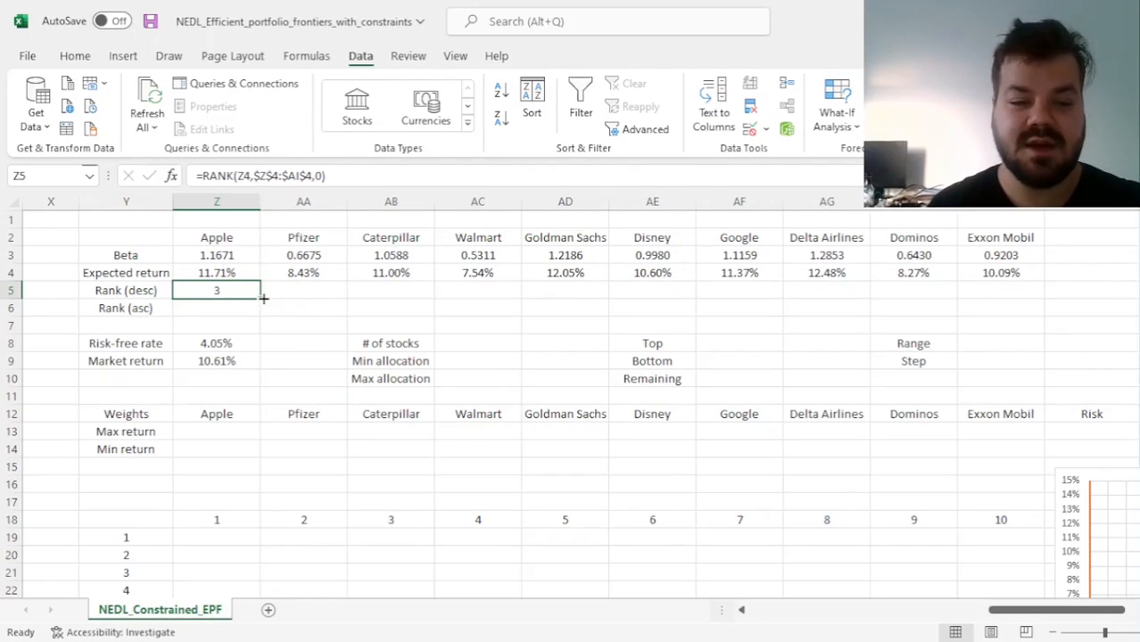
left_click_drag(260, 298, 1008, 312)
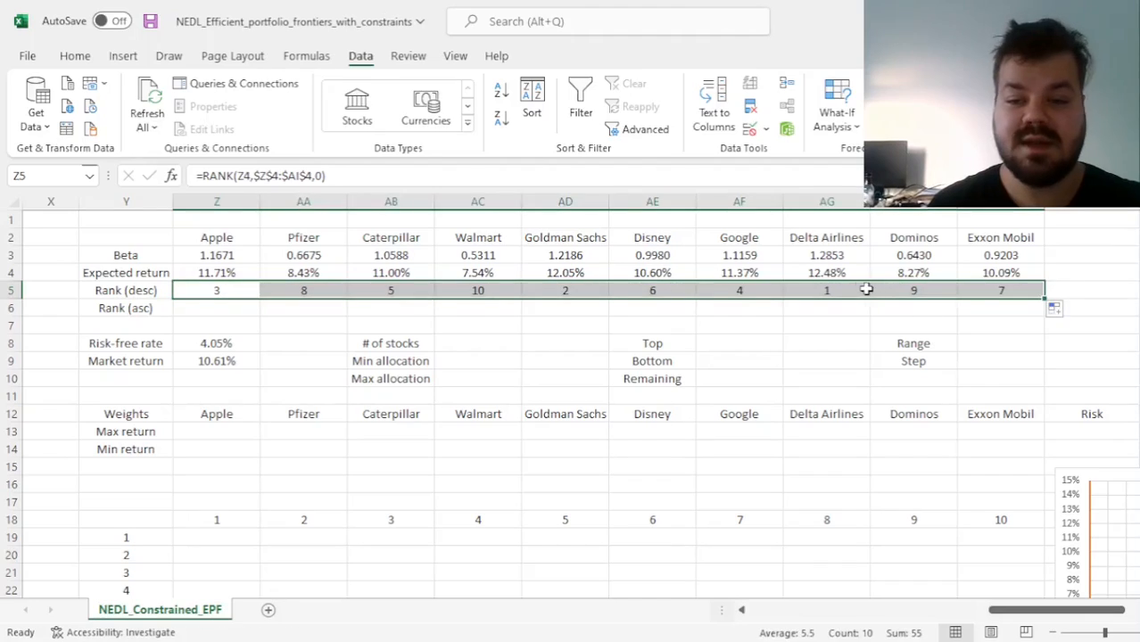
left_click(834, 290)
left_click_drag(827, 273, 827, 286)
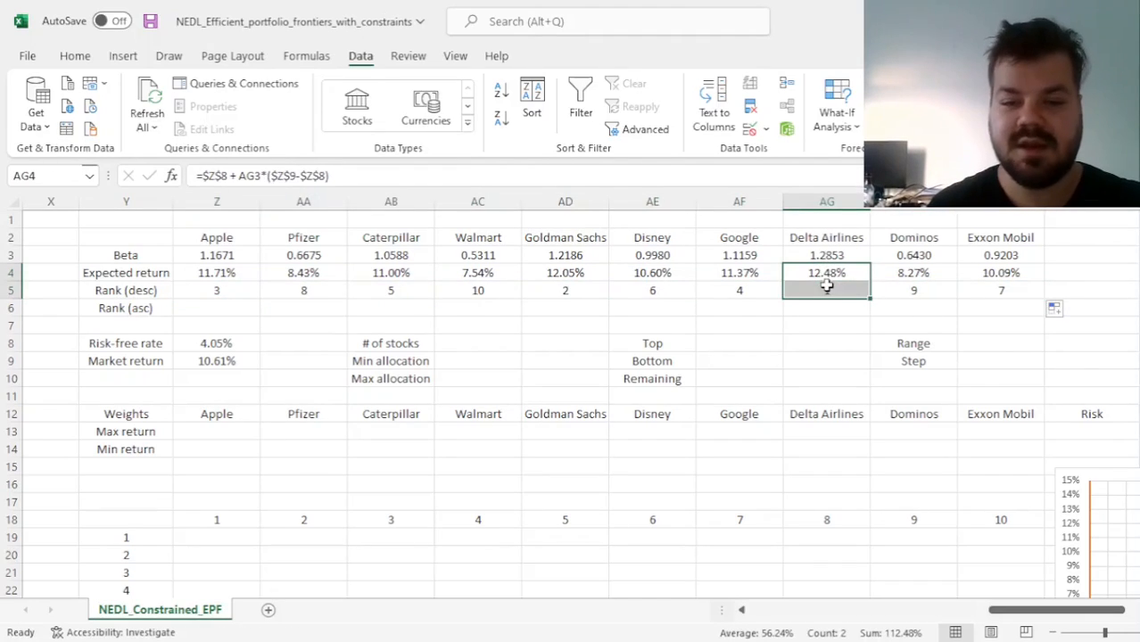
left_click_drag(475, 295, 464, 275)
left_click(476, 287)
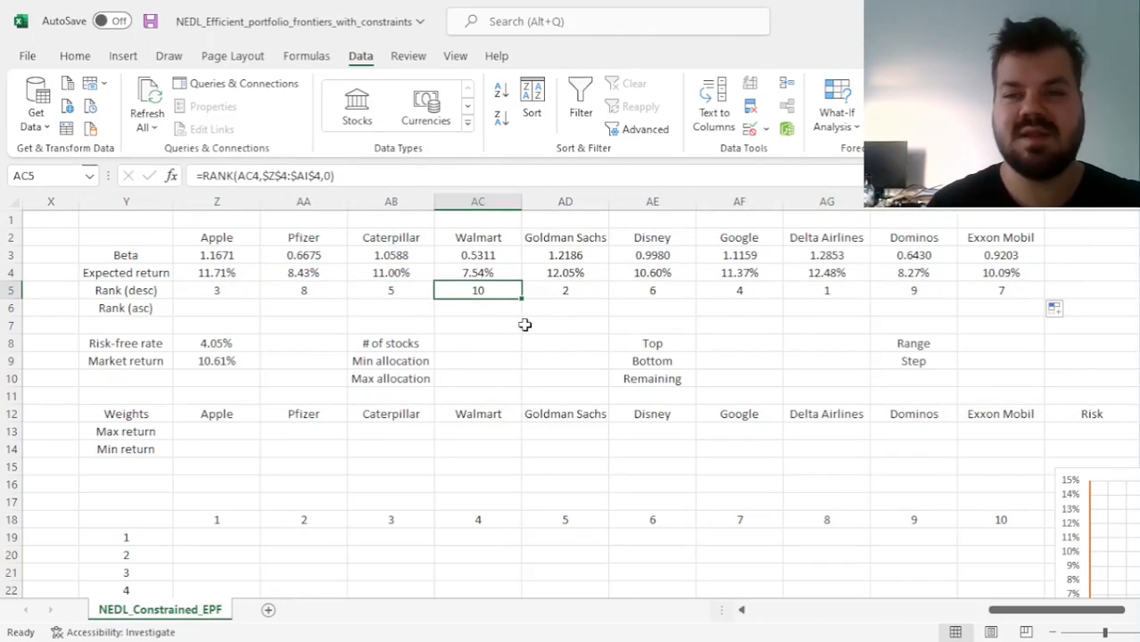
Copy the text of Apple's descending rank formula from Z5 into Z6 without shifting its references
left_click(217, 293)
left_click(340, 176)
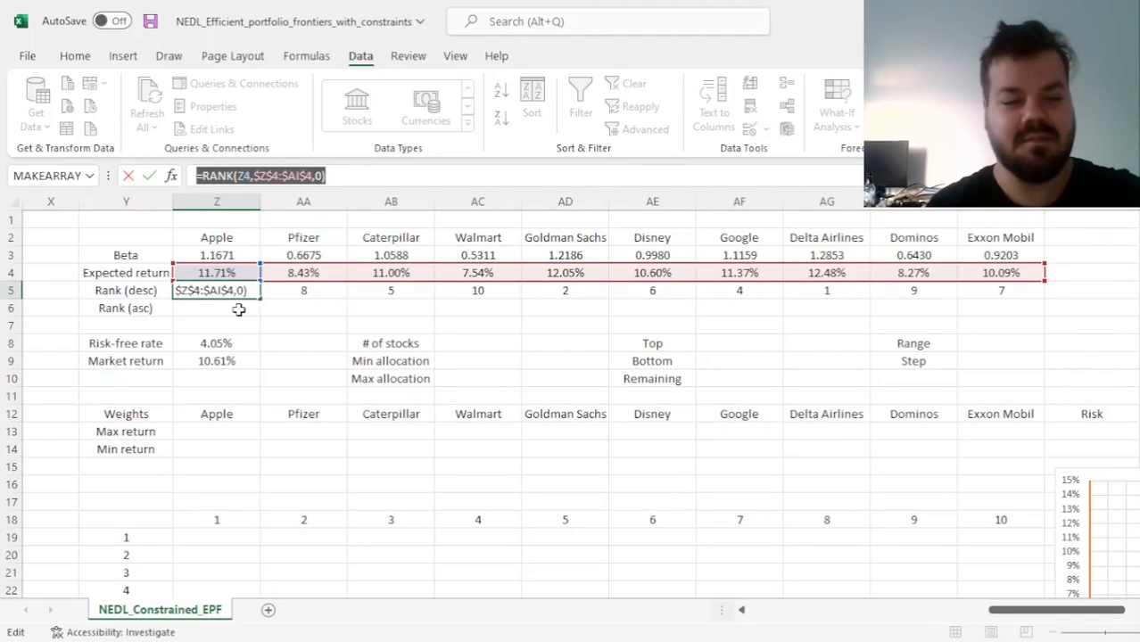
key("Return")
left_click(251, 172)
type("=RANK(Z4,$Z$4:$AI$4,0)")
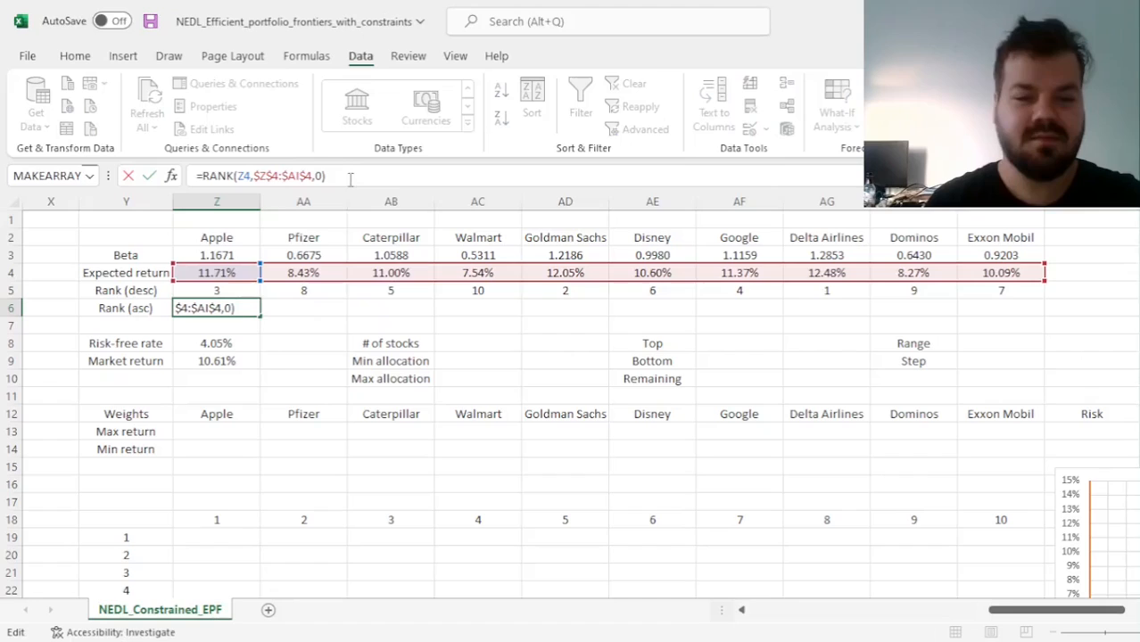
Change the order argument to 1 for ascending rank, completing Z6 as =RANK(Z4,$Z$4:$AI$4,1)
left_click(322, 177)
key("BackSpace")
type("1")
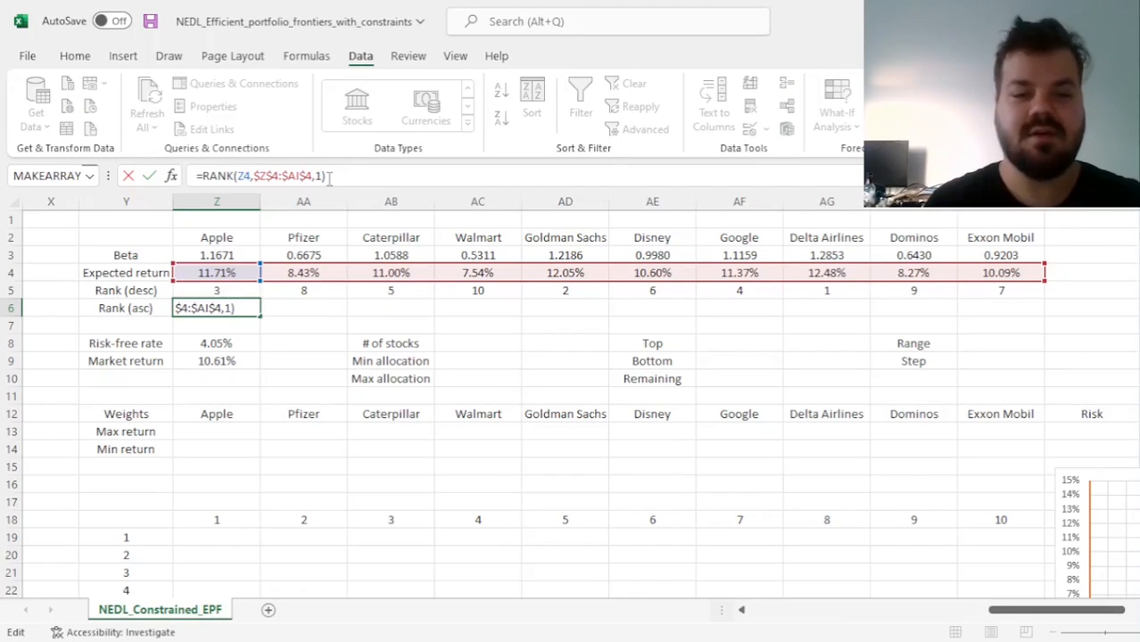
key("Return")
key("Up")
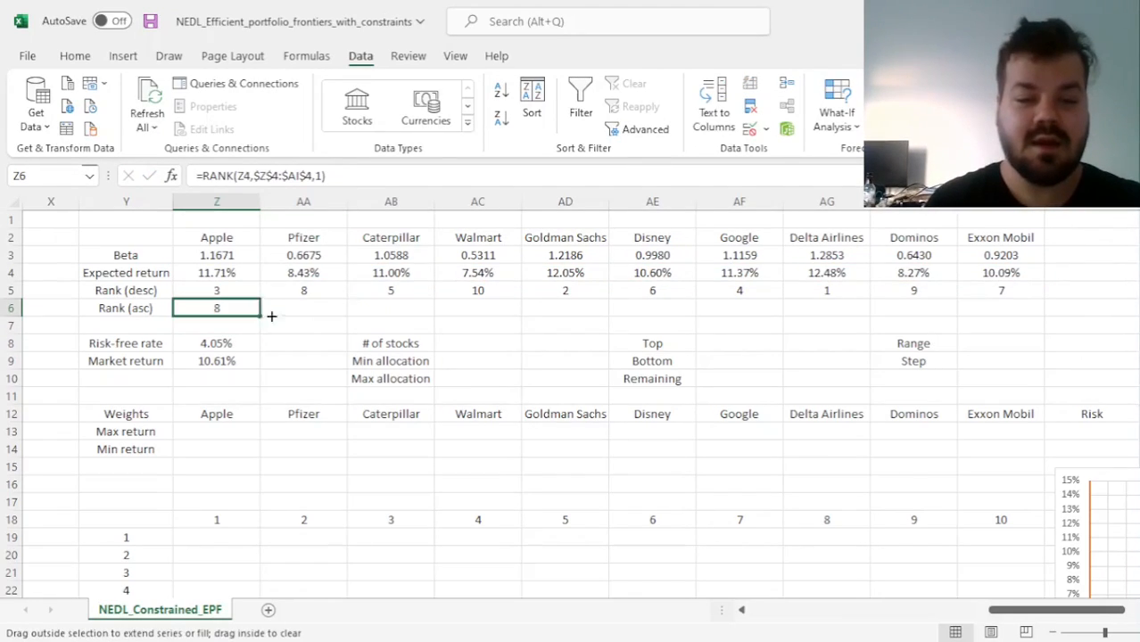
Fill the ascending rank across row 6 through Exxon Mobil and check the ranks of Walmart and Delta Airlines
left_click_drag(272, 316, 974, 344)
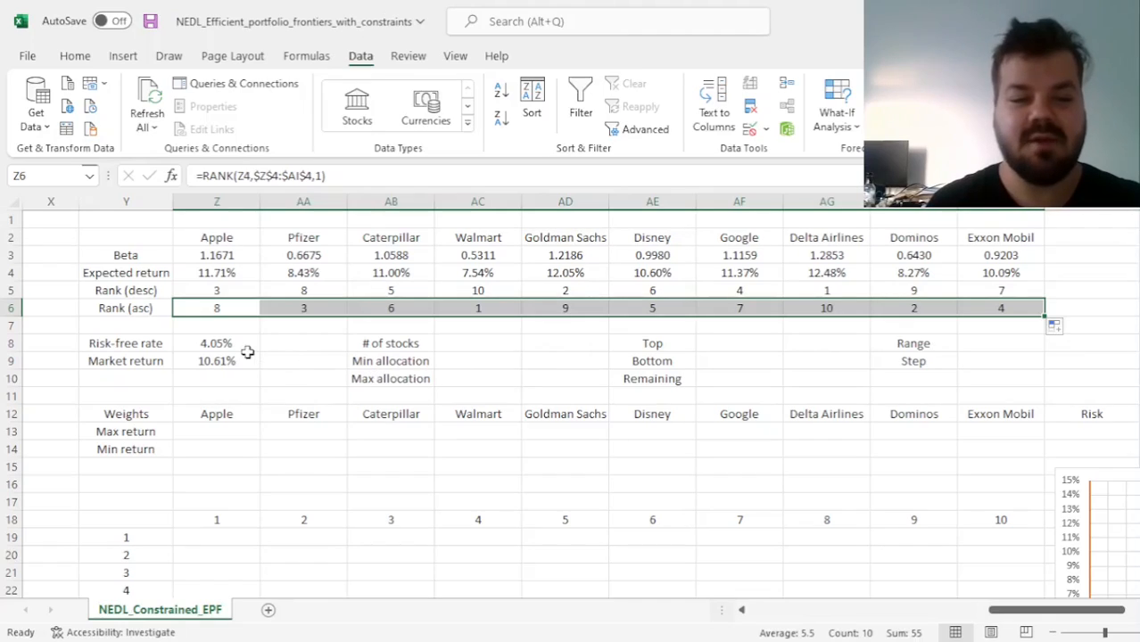
left_click(486, 312)
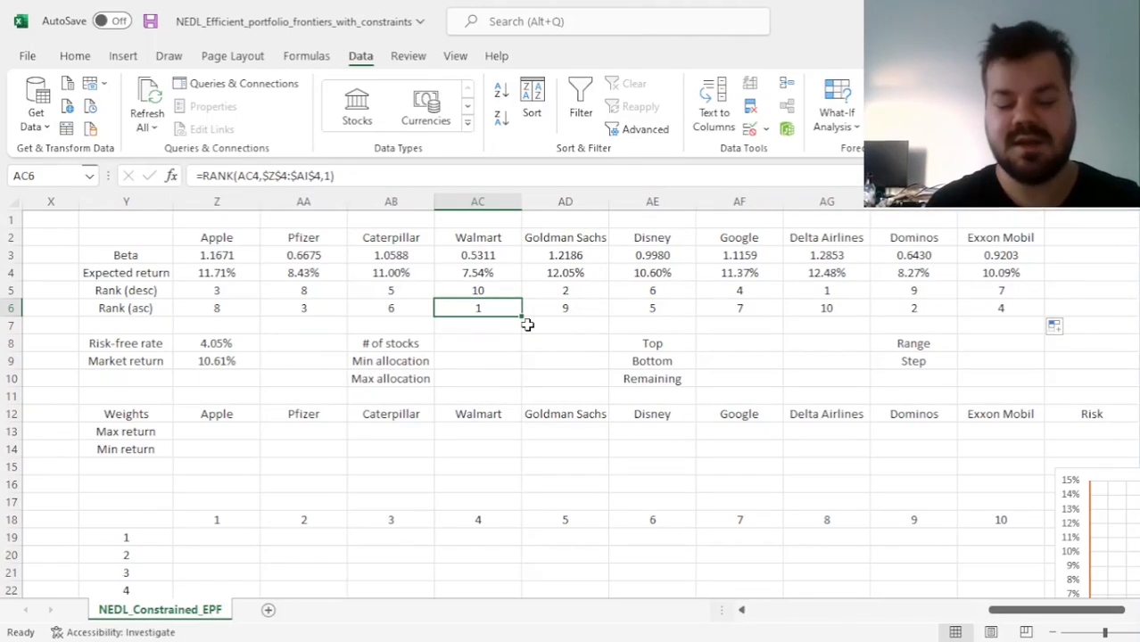
left_click(833, 307)
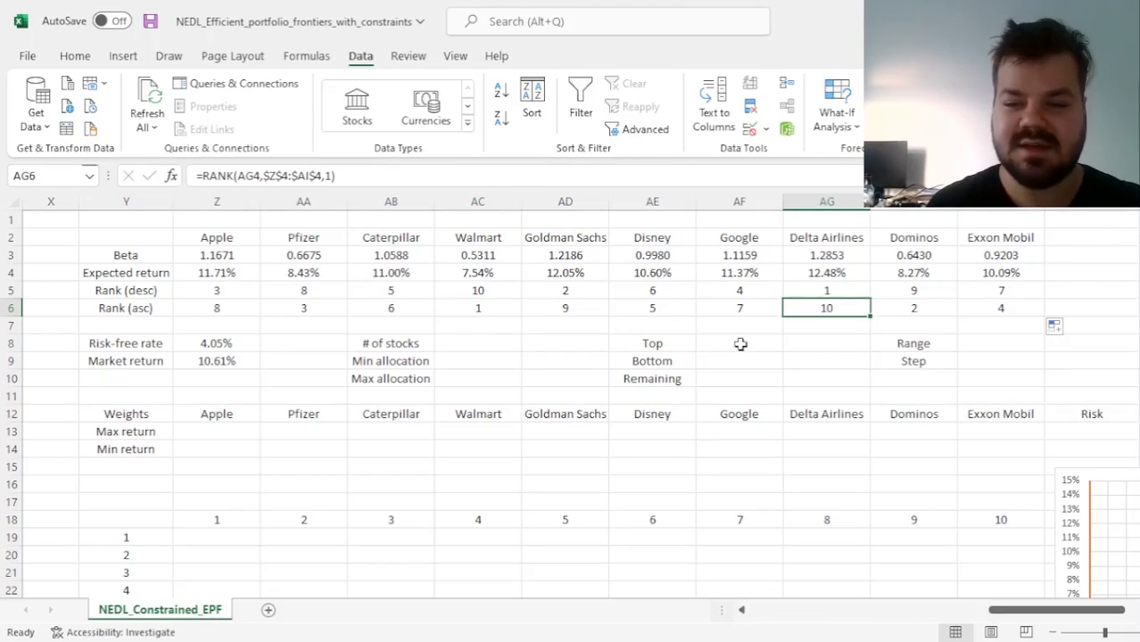
Count the stocks in AC8 with =COUNT(Z4:AI4), using the expected return row, and check the formula's range
left_click(458, 340)
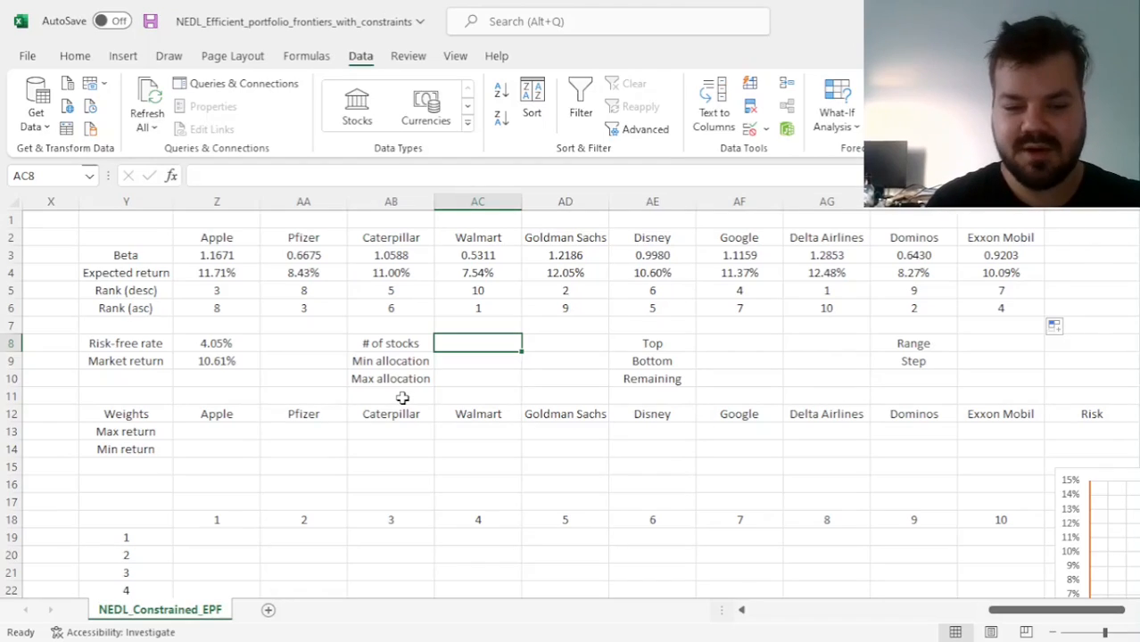
type("=COUNT(")
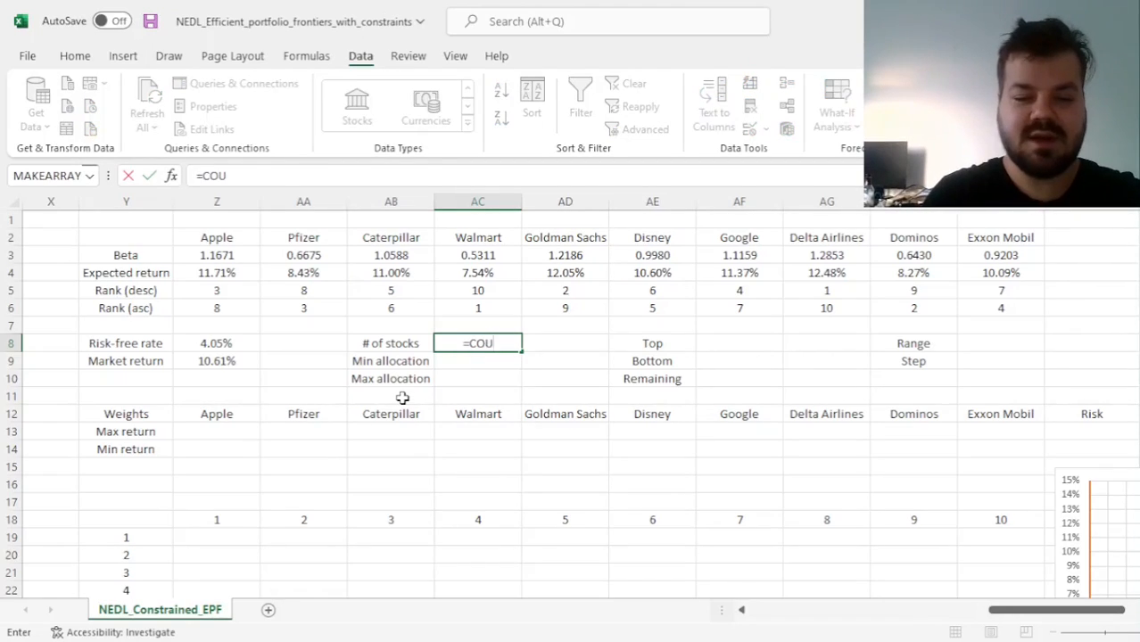
left_click(207, 271)
key("ctrl+shift+Right")
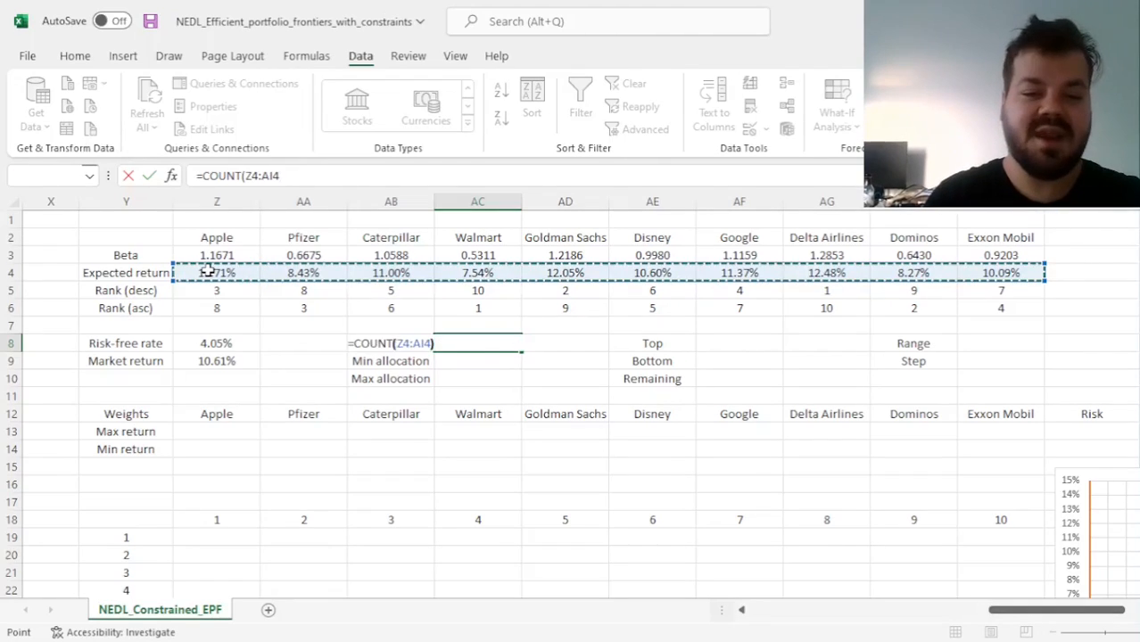
key("Return")
key("Up")
key("F2")
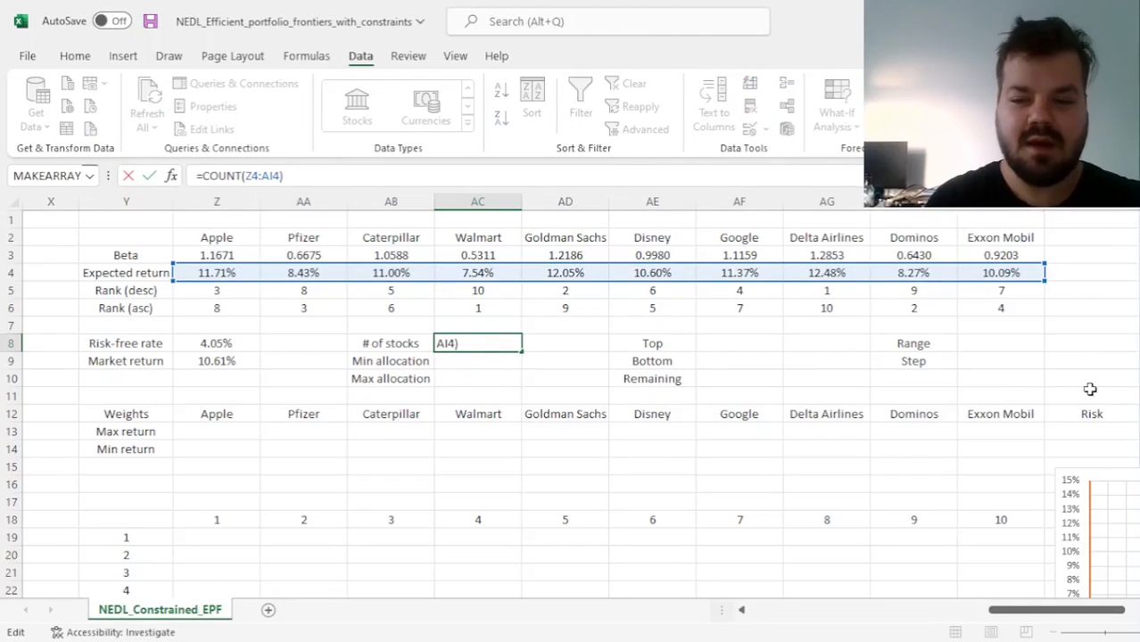
key("Return")
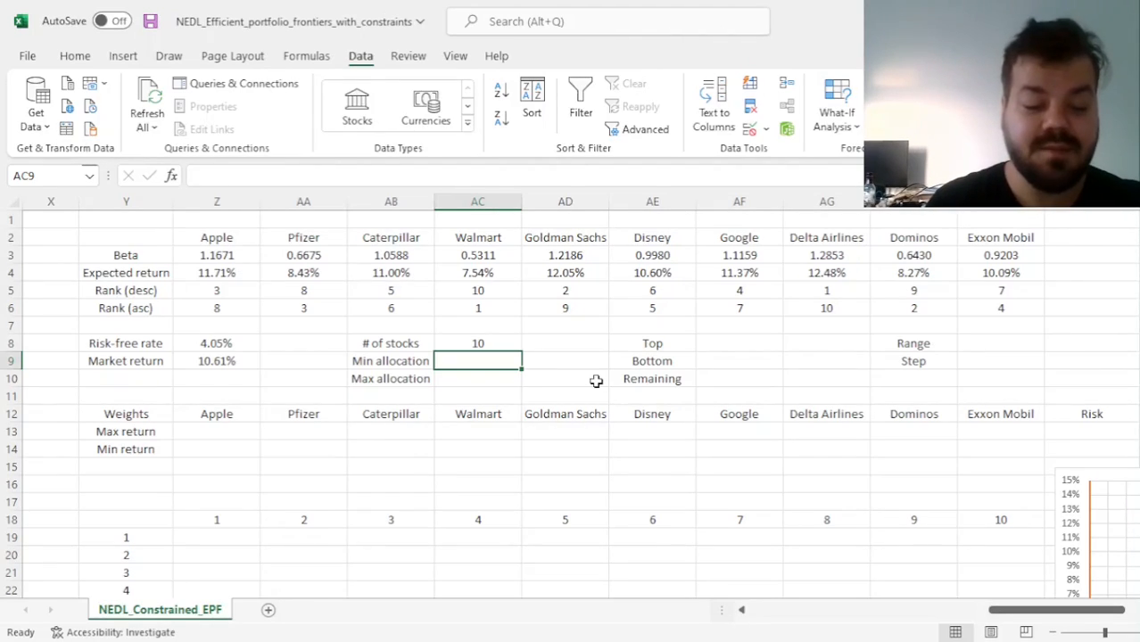
Set the minimum allocation in AC9 to 1% and the maximum allocation in AC10 to 50%
type("1%")
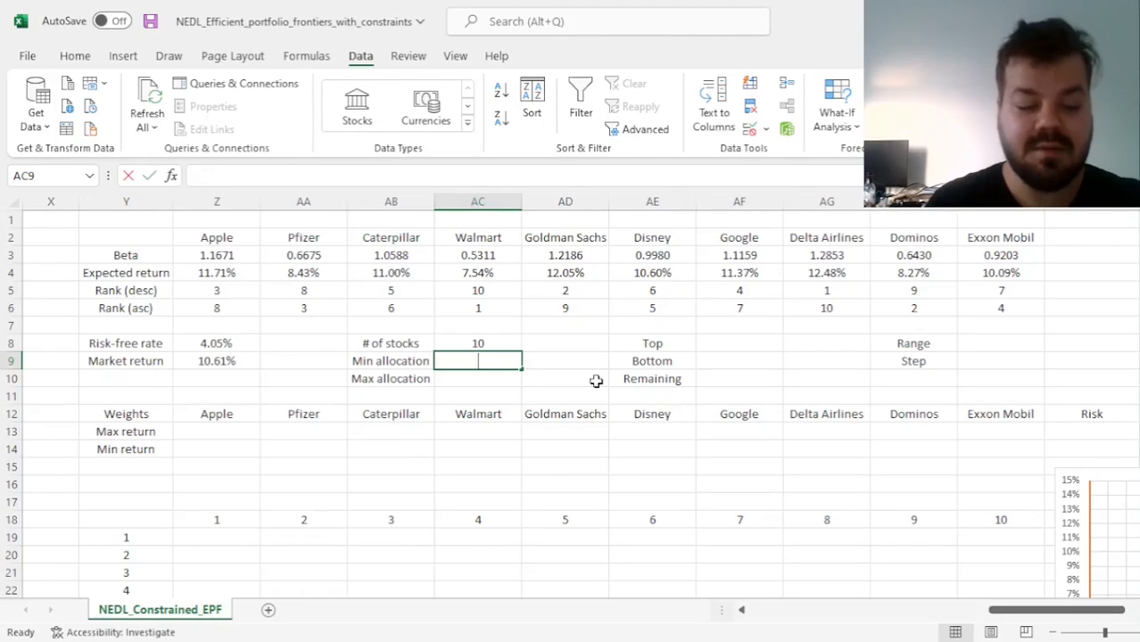
key("Return")
key("Up")
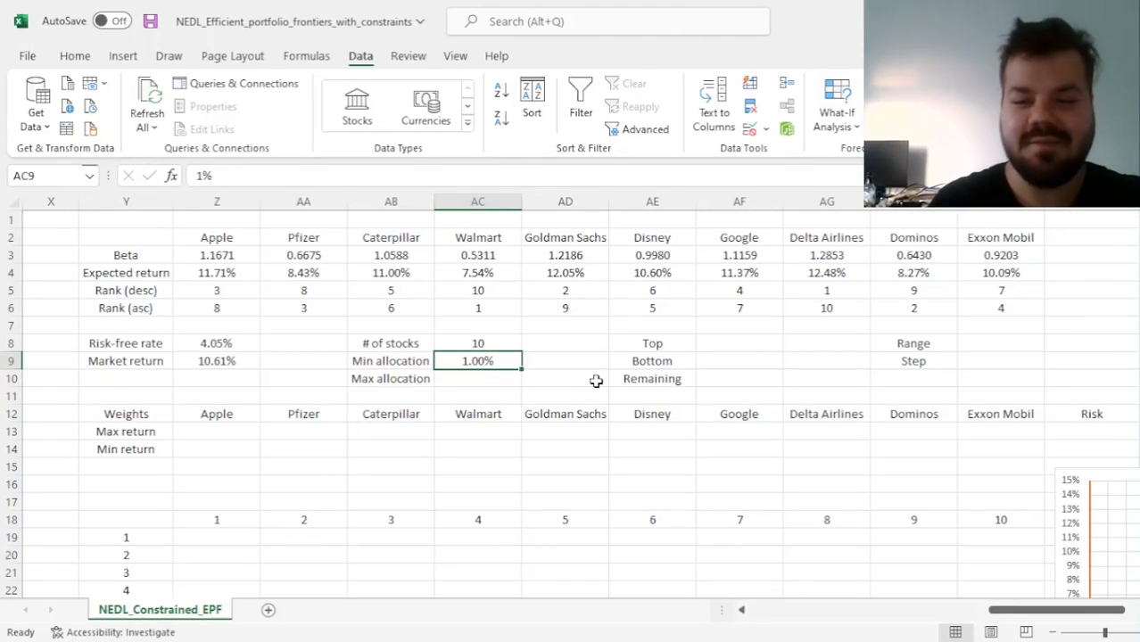
key("Return")
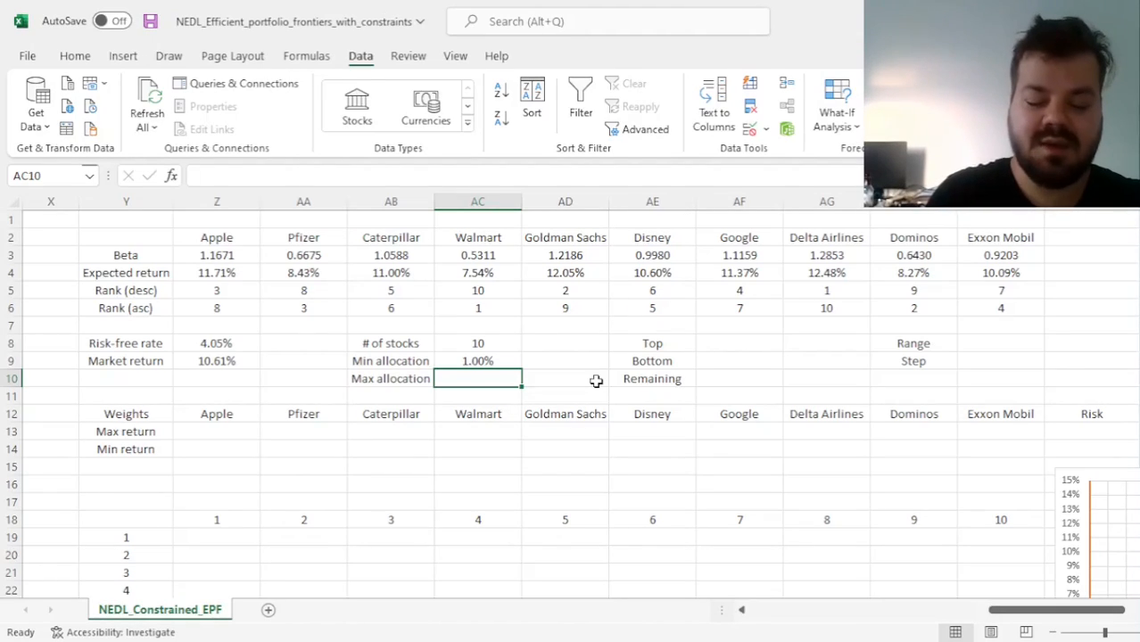
type("50%")
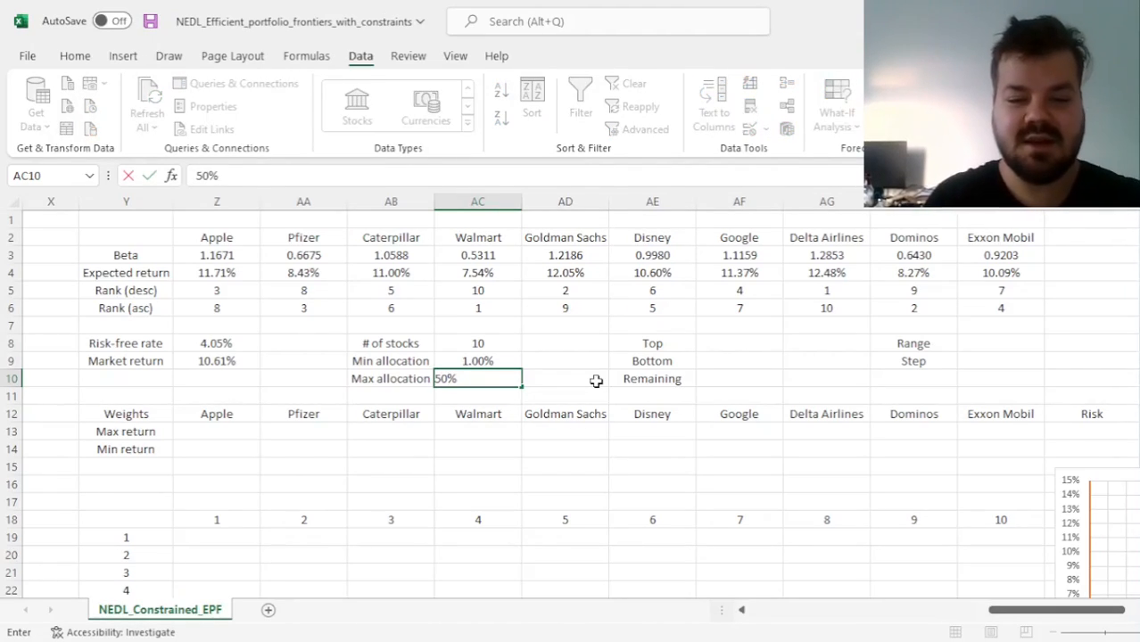
key("ctrl+Return")
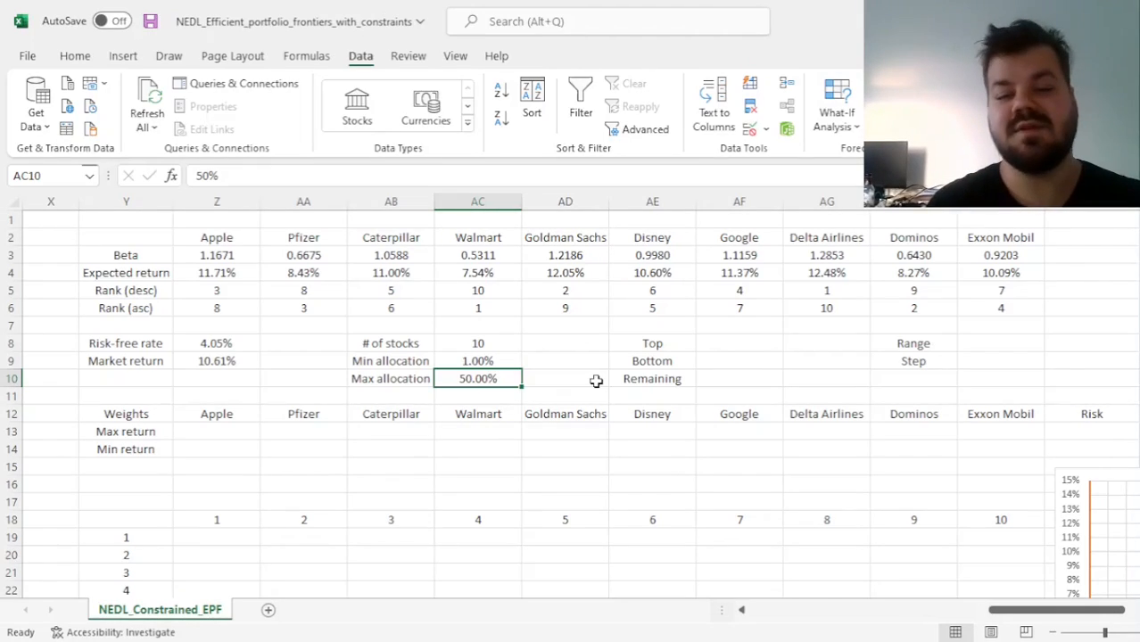
Review the allocation limits in AC9:AC10 together with the descending and ascending rank rows of all ten stocks
left_click_drag(502, 364, 500, 375)
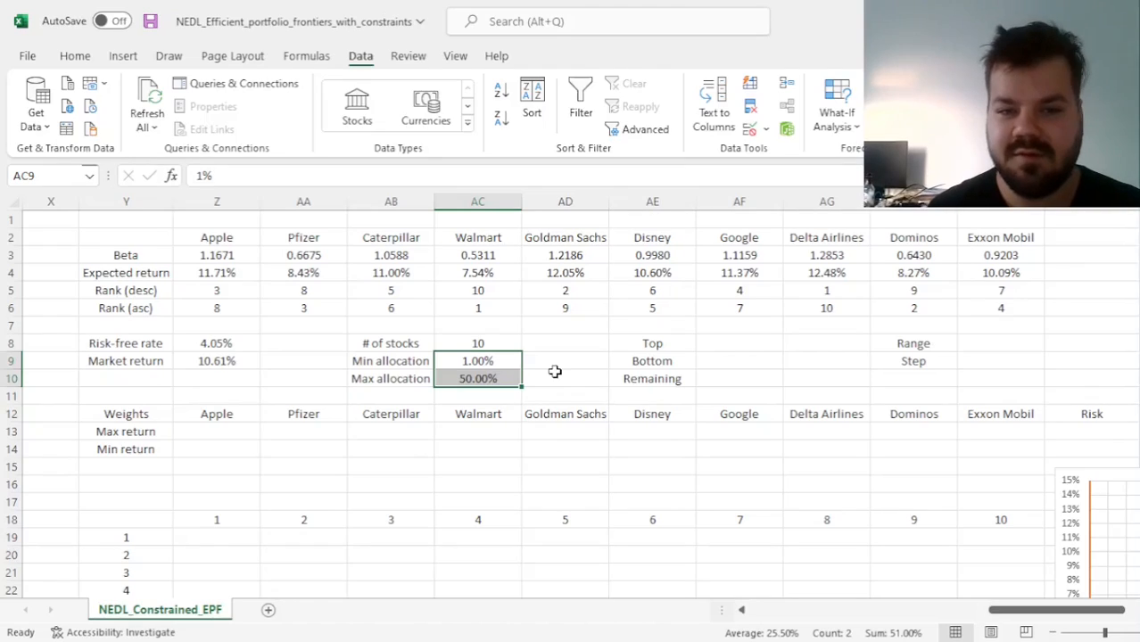
left_click_drag(477, 363, 471, 375)
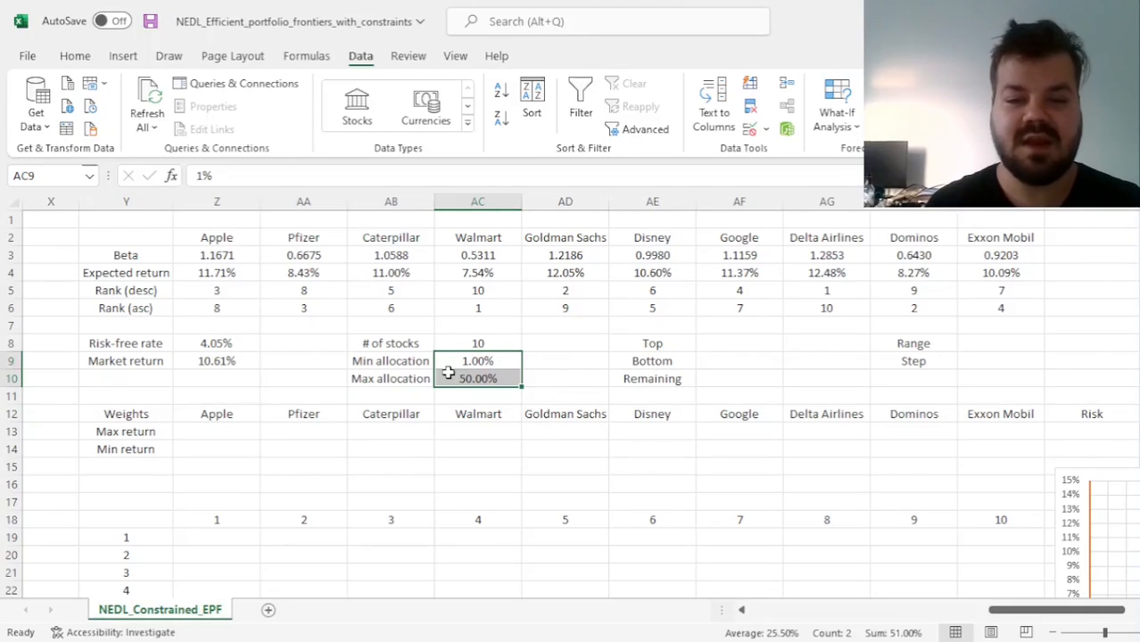
left_click_drag(502, 359, 504, 380)
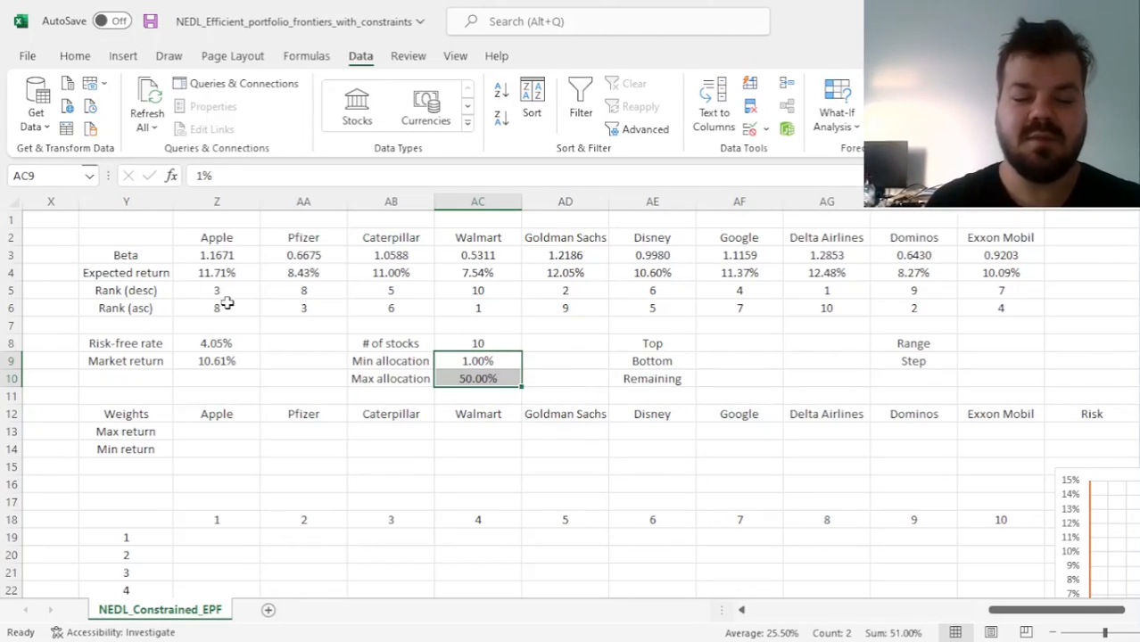
left_click_drag(214, 293, 1000, 290)
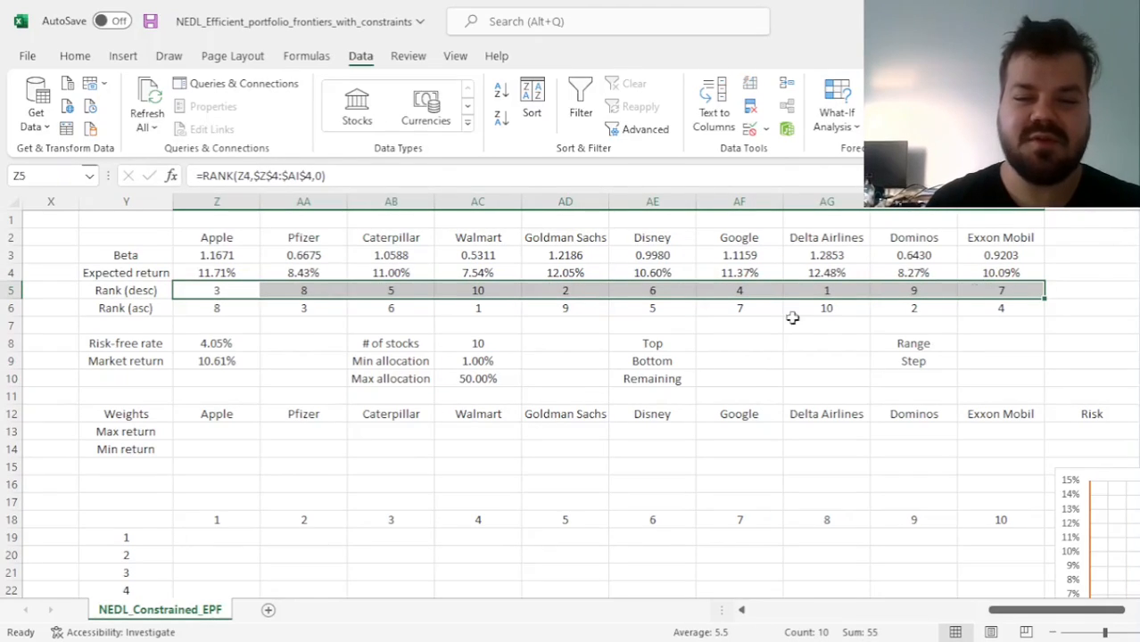
left_click(239, 306)
left_click_drag(240, 307, 1013, 314)
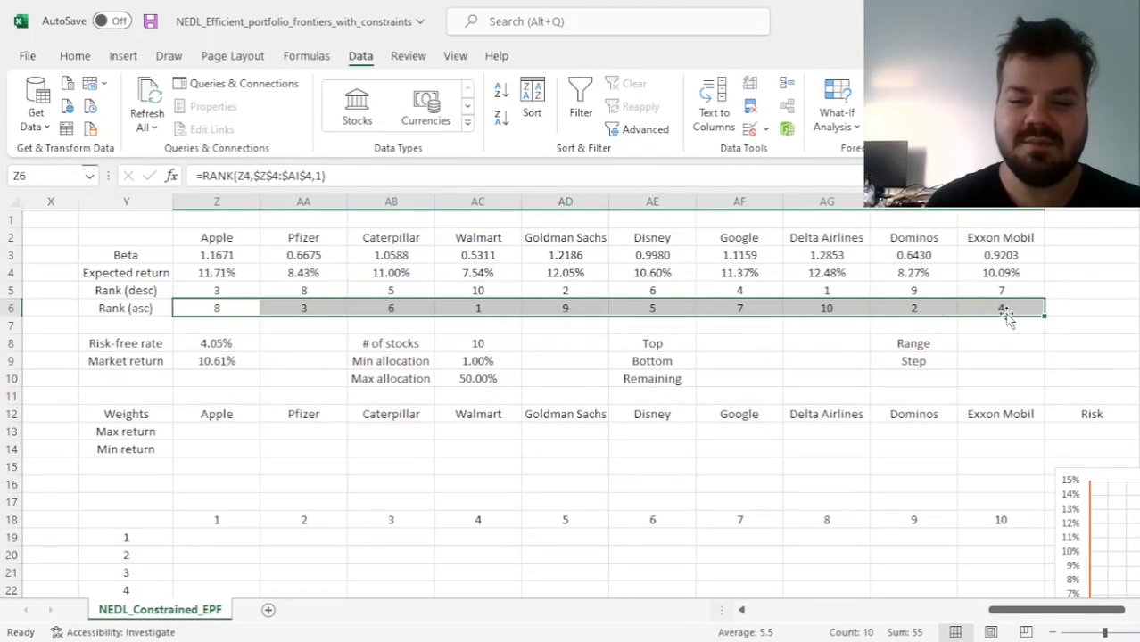
left_click(719, 348)
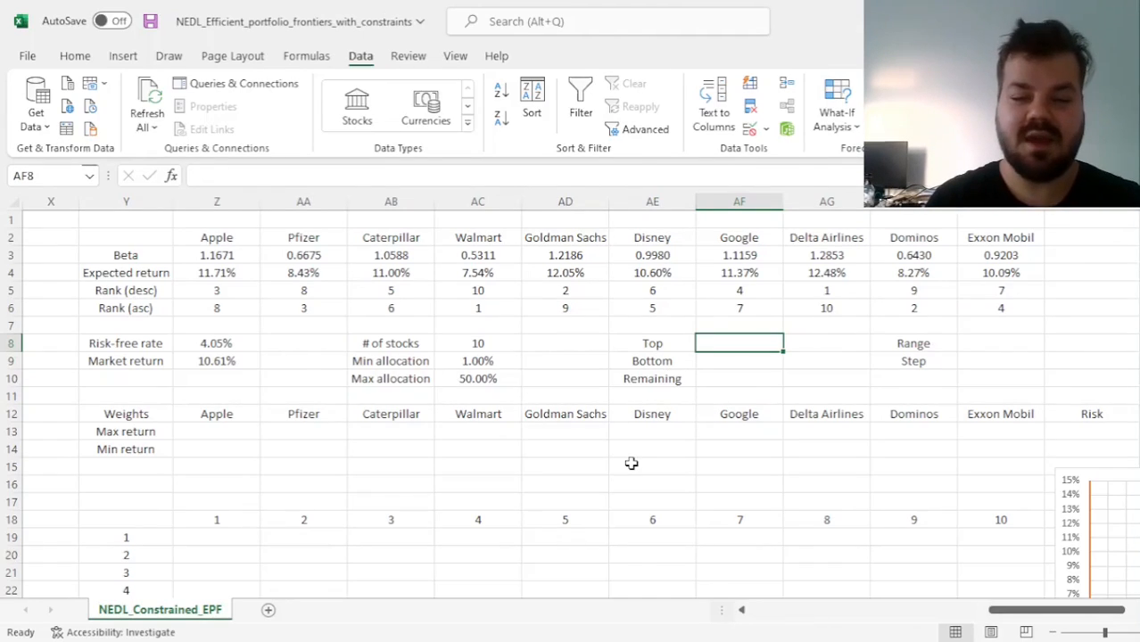
left_click(467, 378)
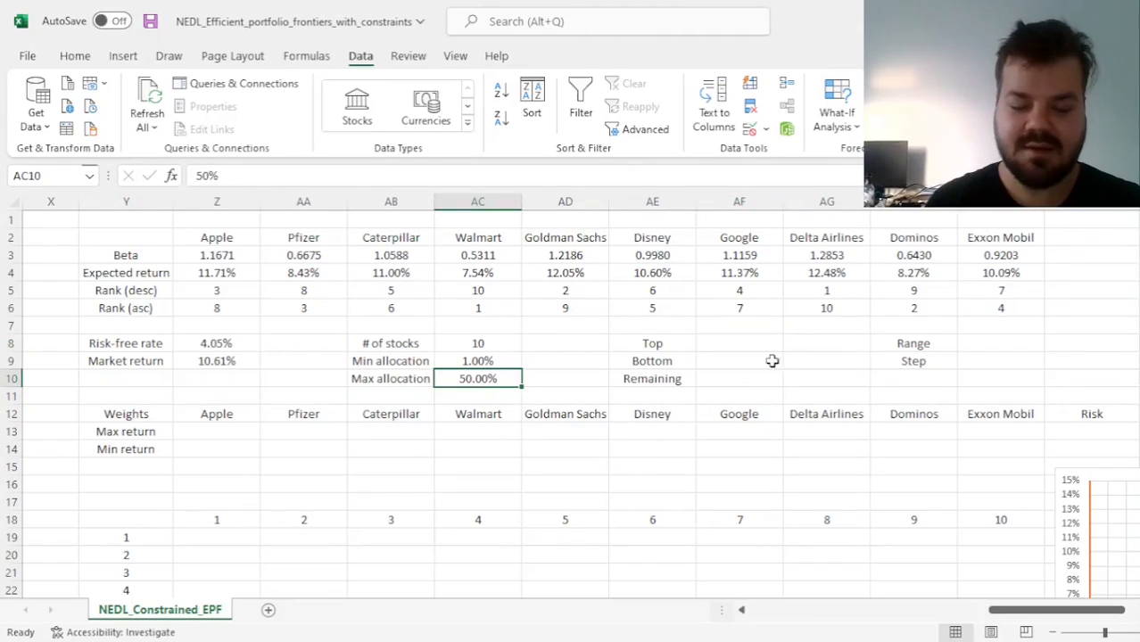
Start the Top formula in AF8 as a QUOTIENT with the numerator 1 - AC8*AC9
left_click(731, 342)
type("=QUOTIE")
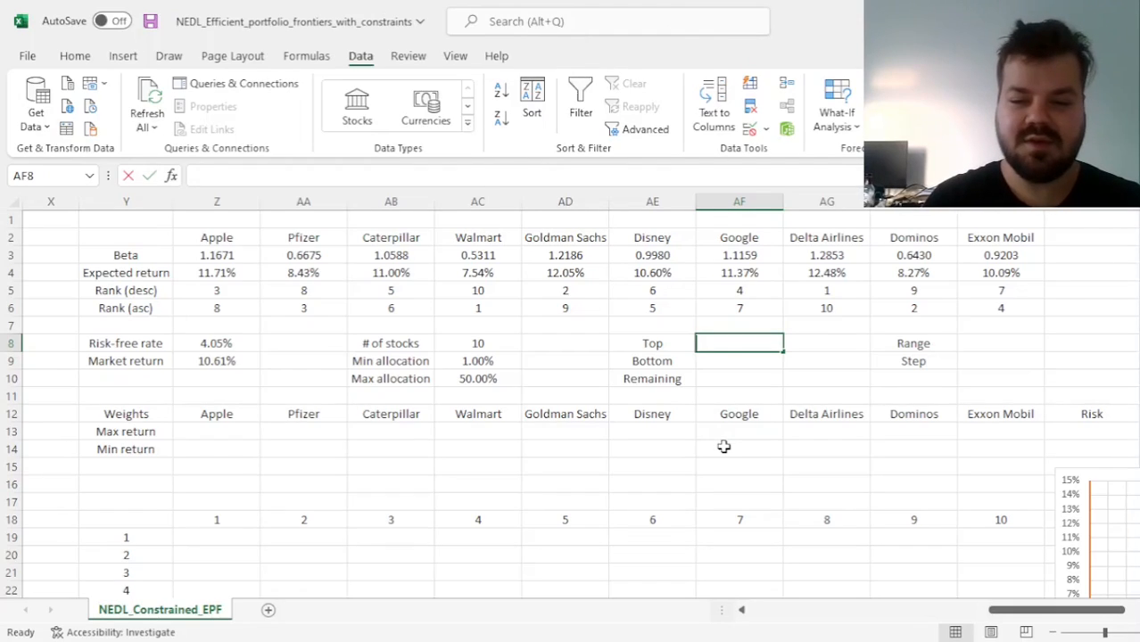
type("NT(")
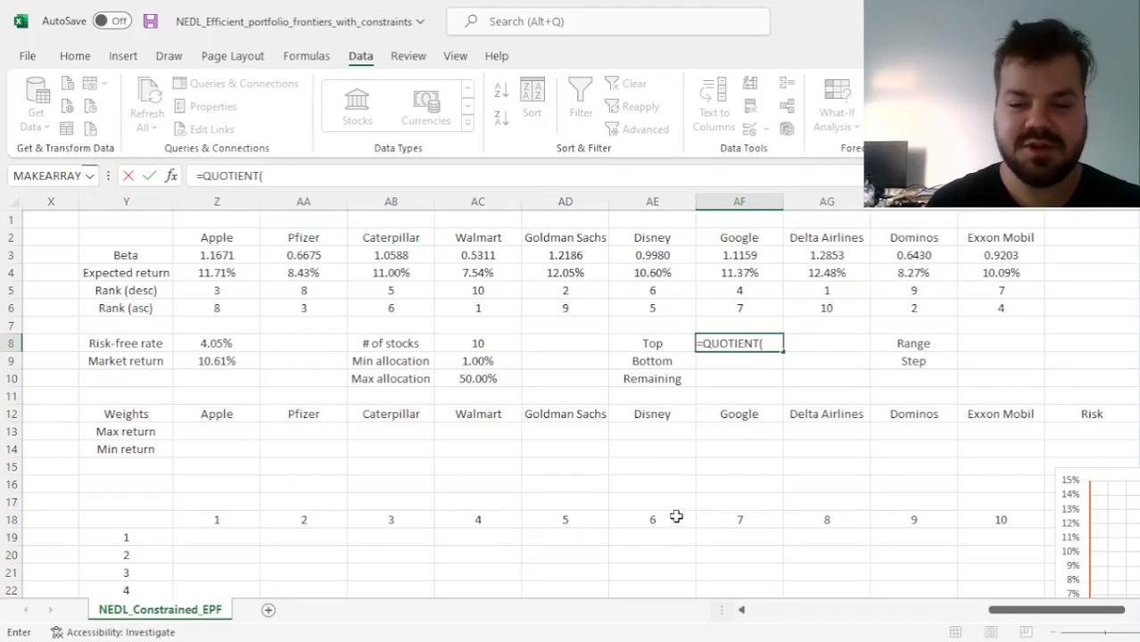
type("1 -")
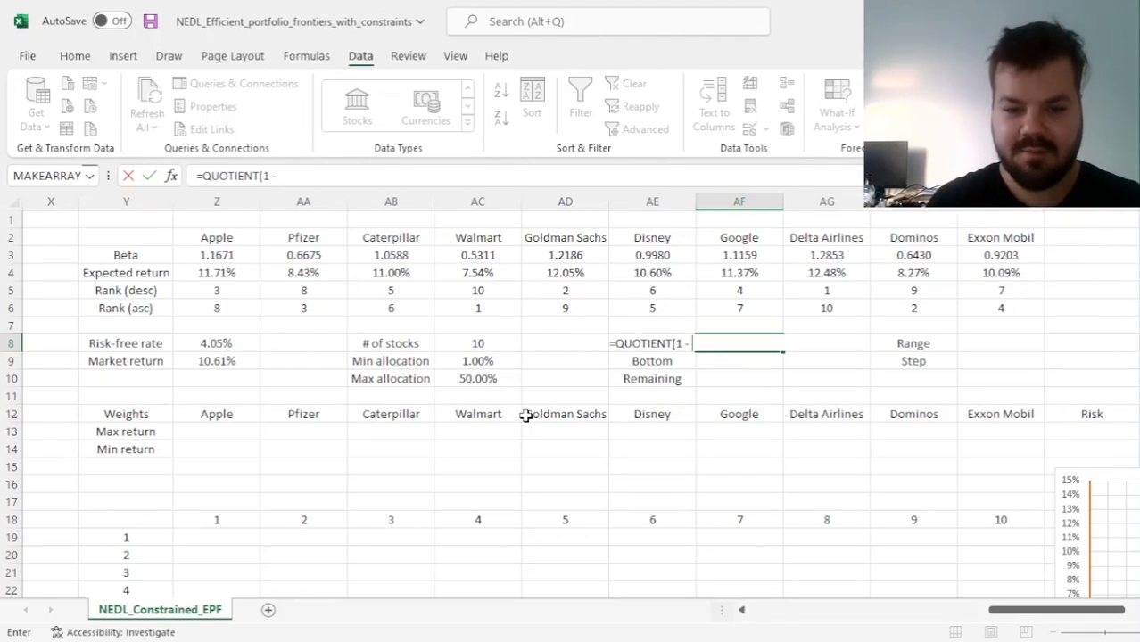
left_click(473, 343)
type("*")
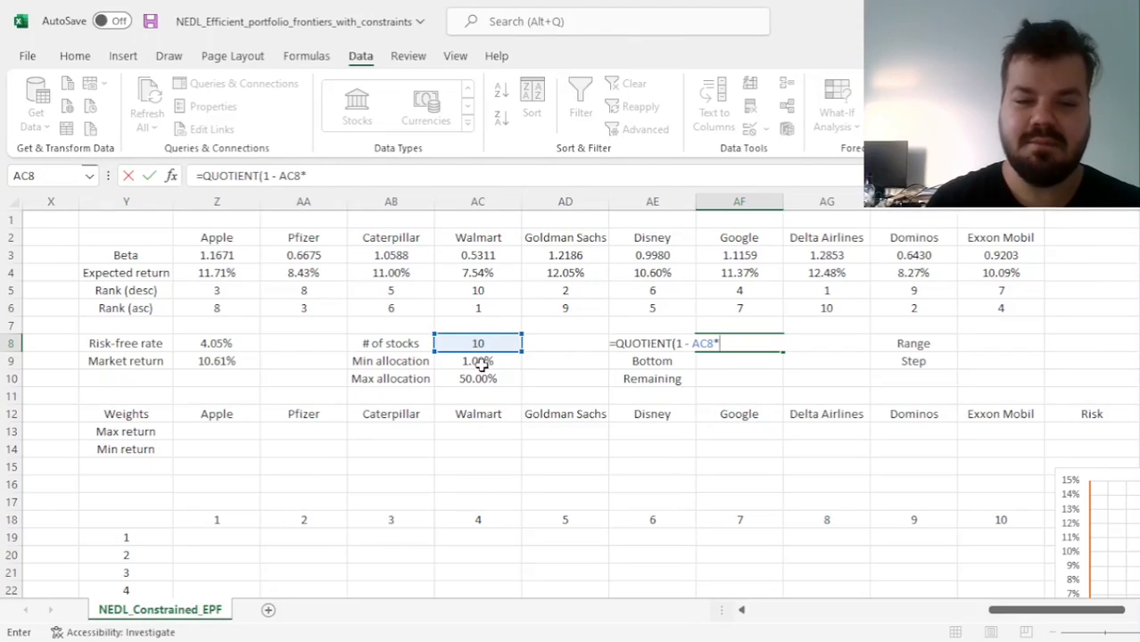
left_click(477, 360)
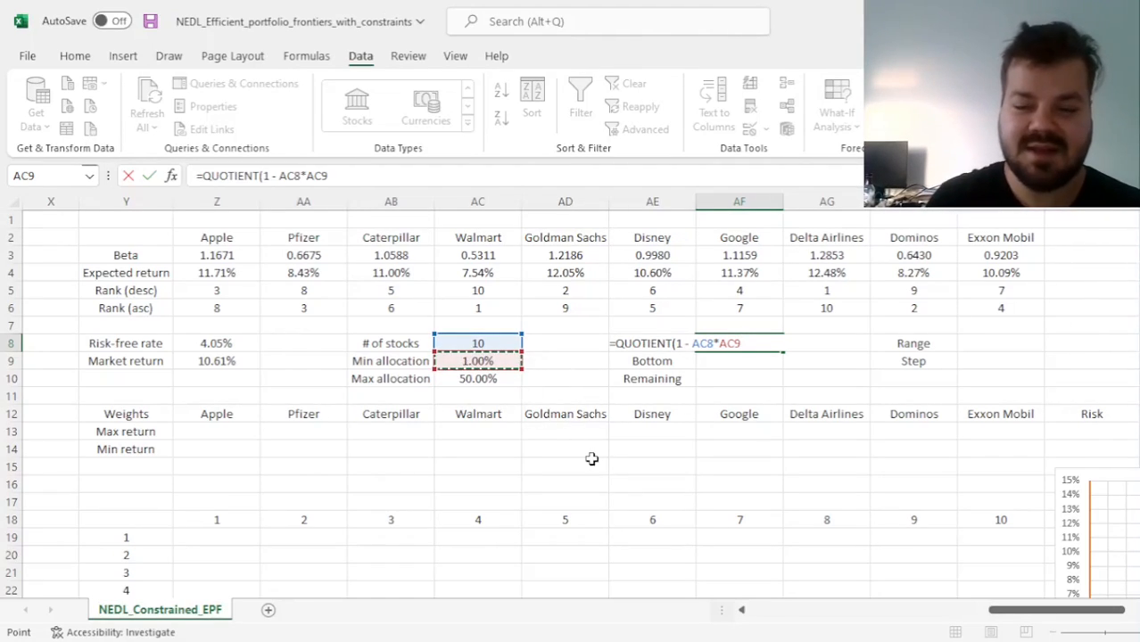
Add the allocation spread as the denominator, completing AF8 as =QUOTIENT(1 - AC8*AC9, AC10-AC9)
type(",")
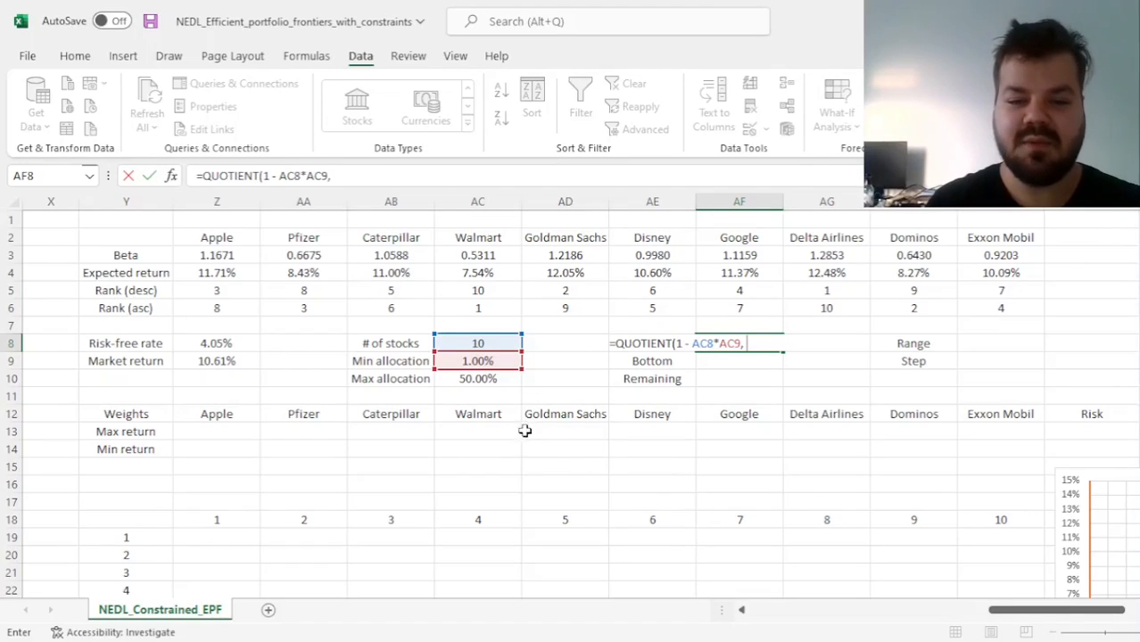
left_click(484, 381)
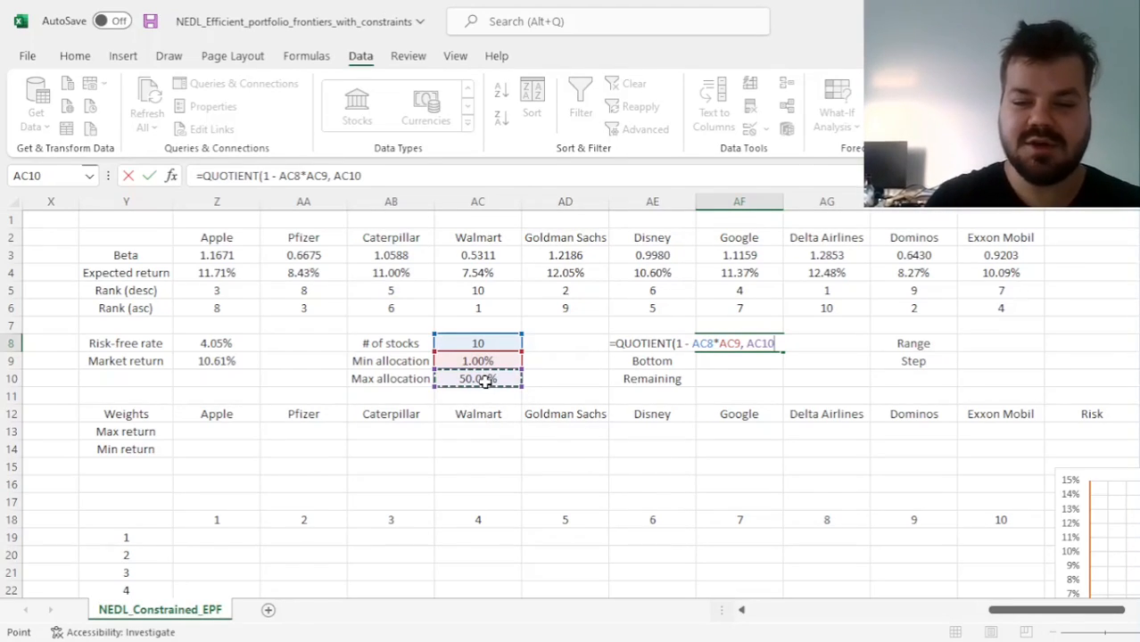
type("-")
left_click(465, 359)
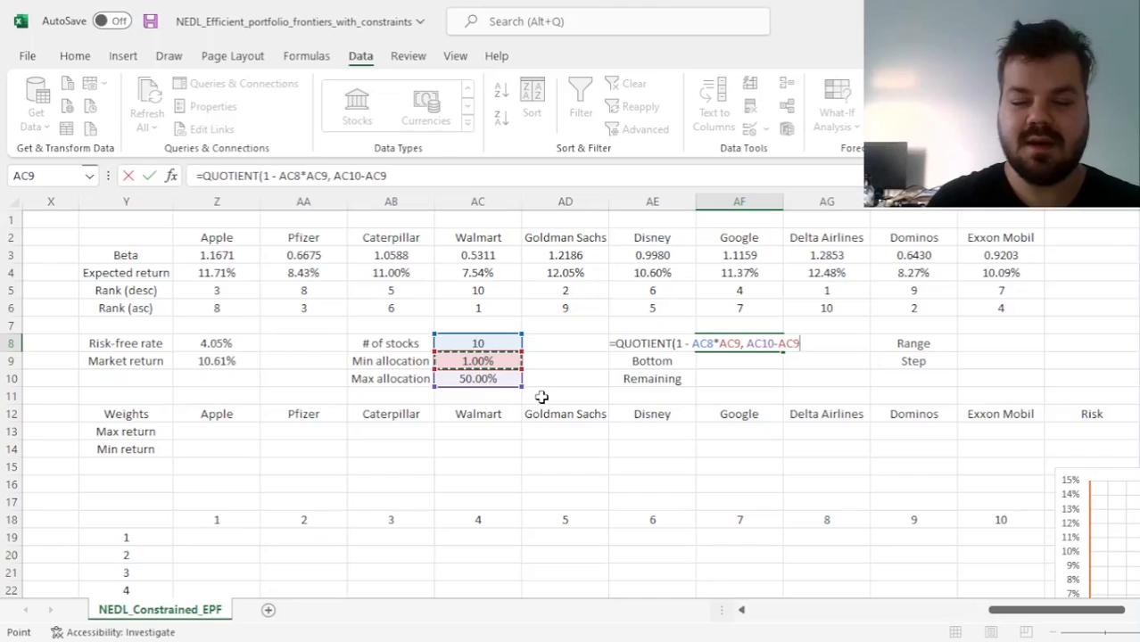
type(")")
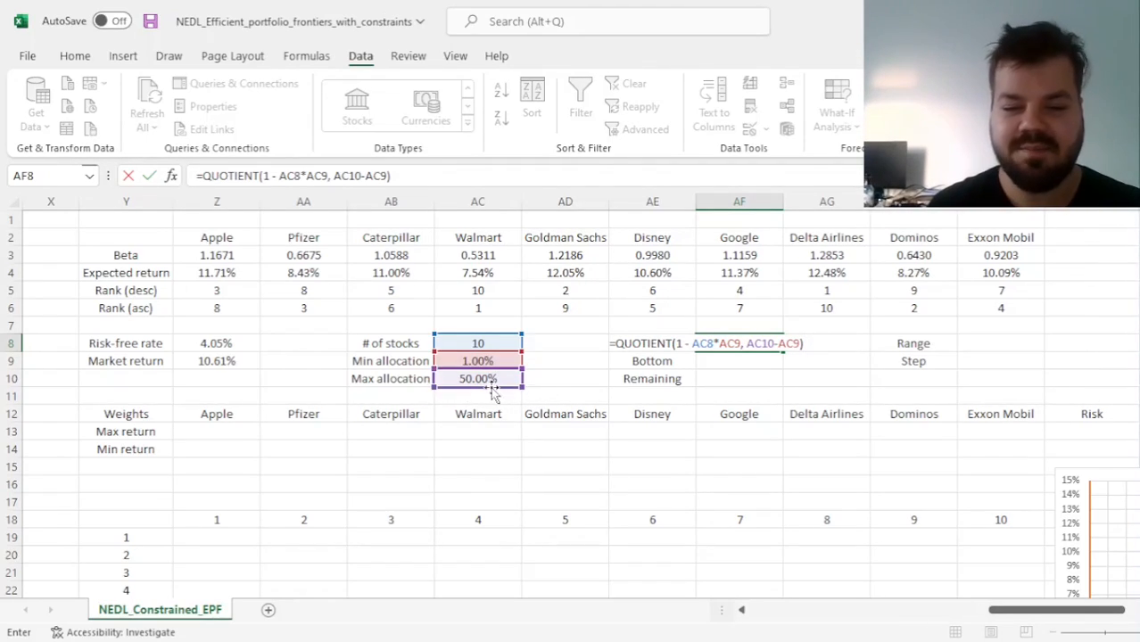
key("ctrl+Return")
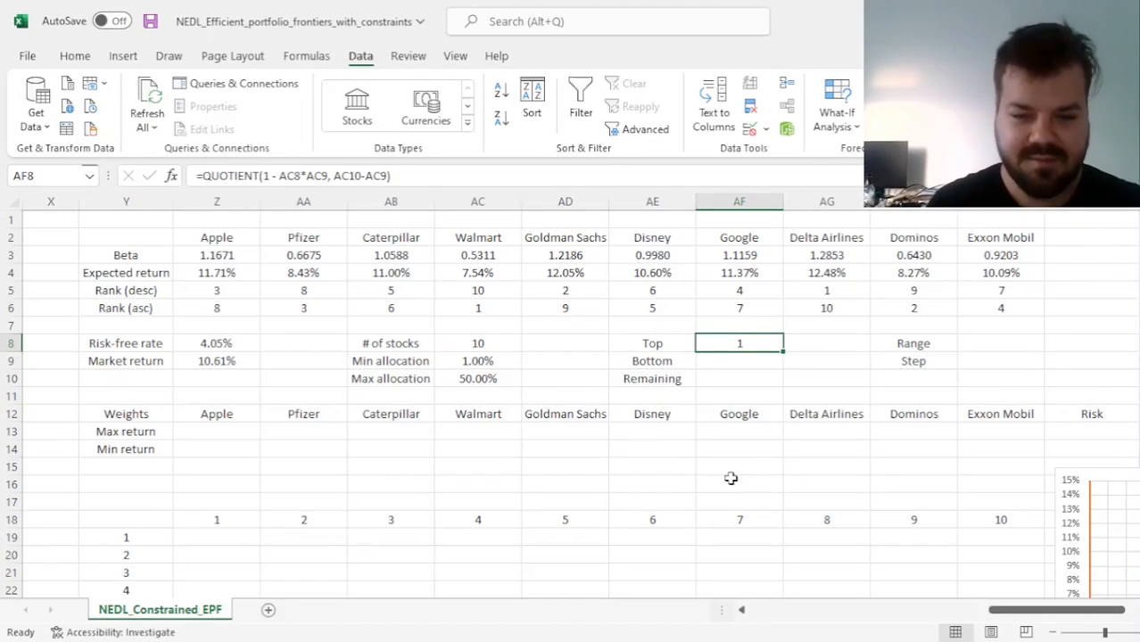
Check the maximum allocation and set the minimum allocation in AC9 to 0% to test the Top formula
left_click(488, 381)
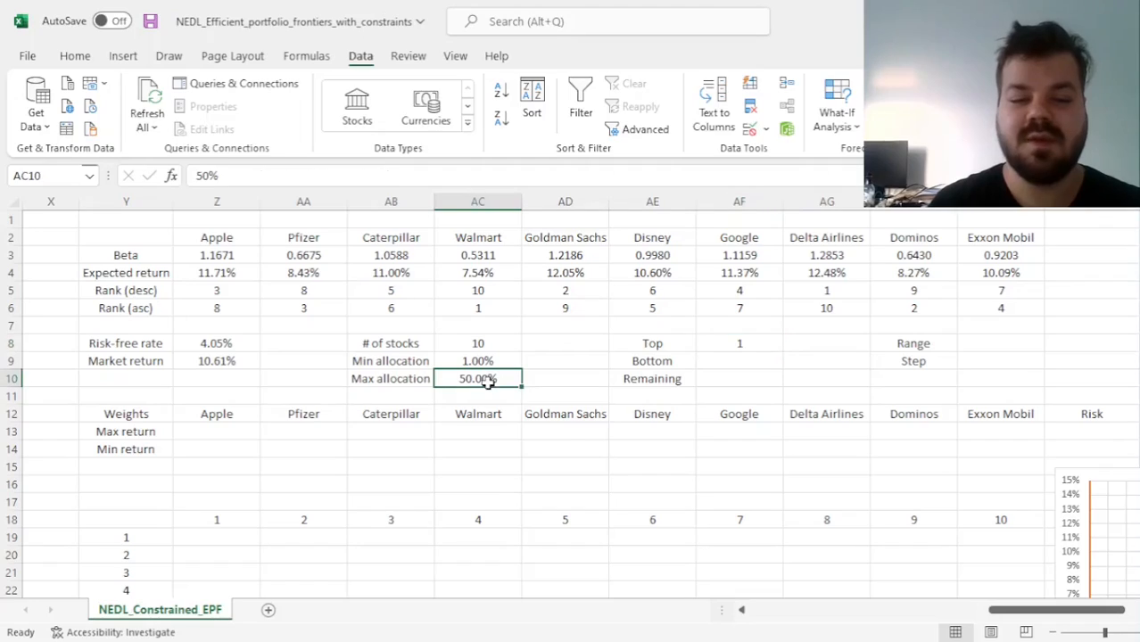
left_click_drag(375, 376, 489, 380)
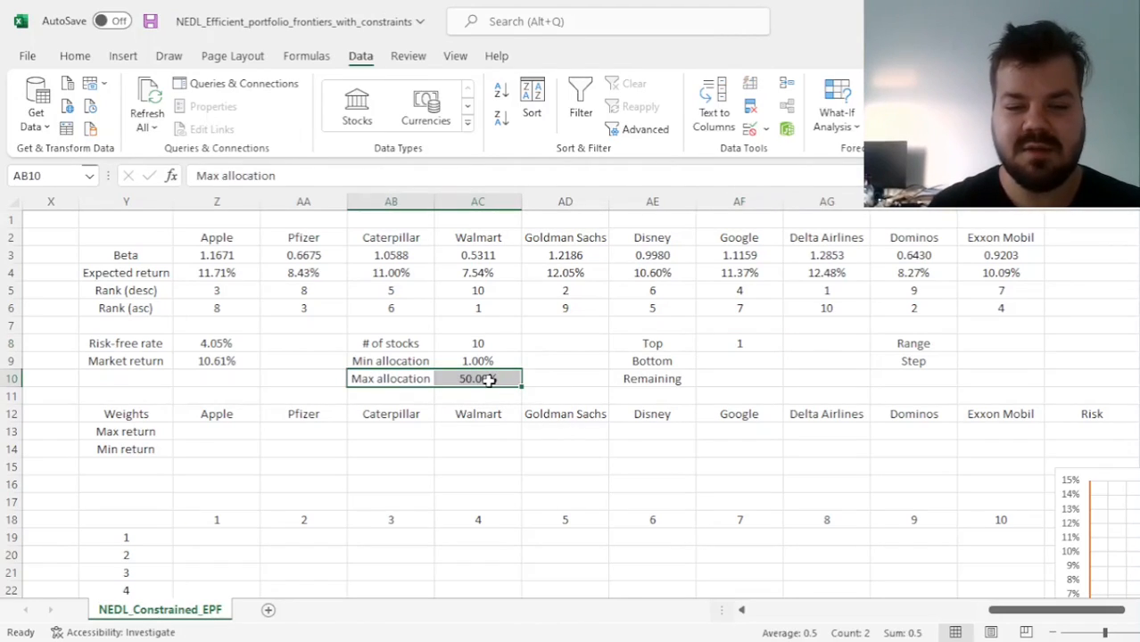
left_click(489, 381)
left_click(487, 361)
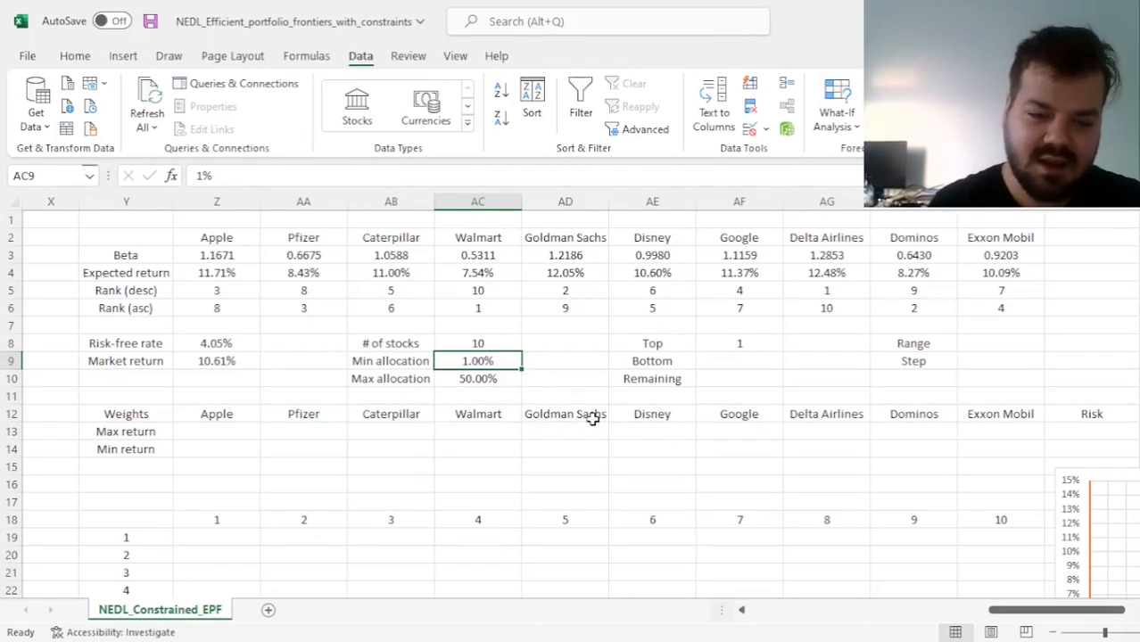
type("0")
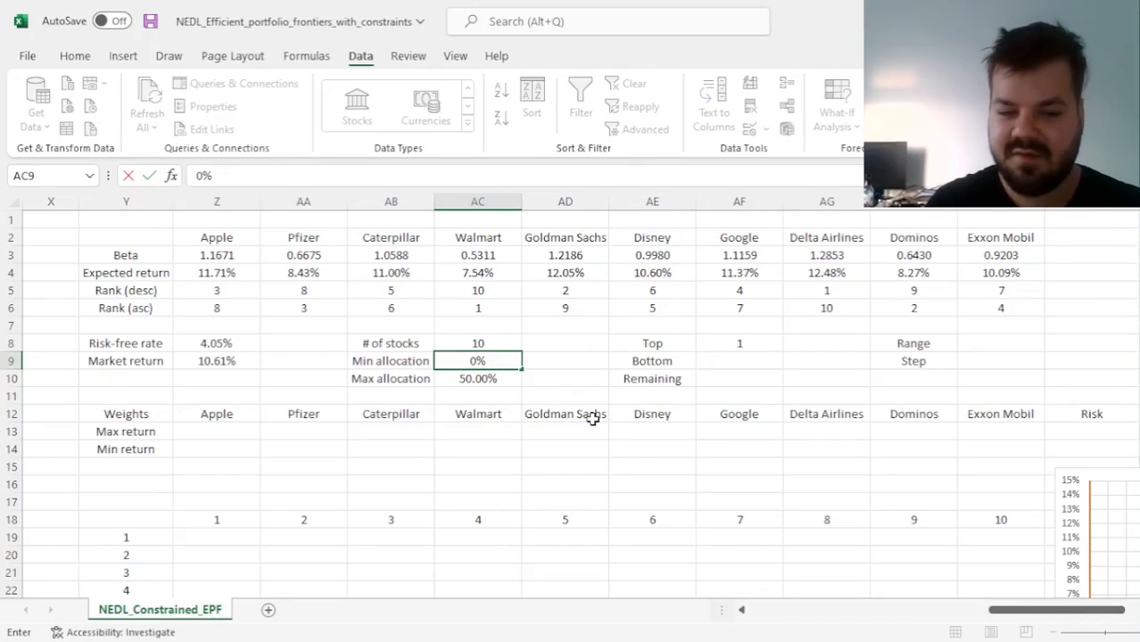
key("Tab")
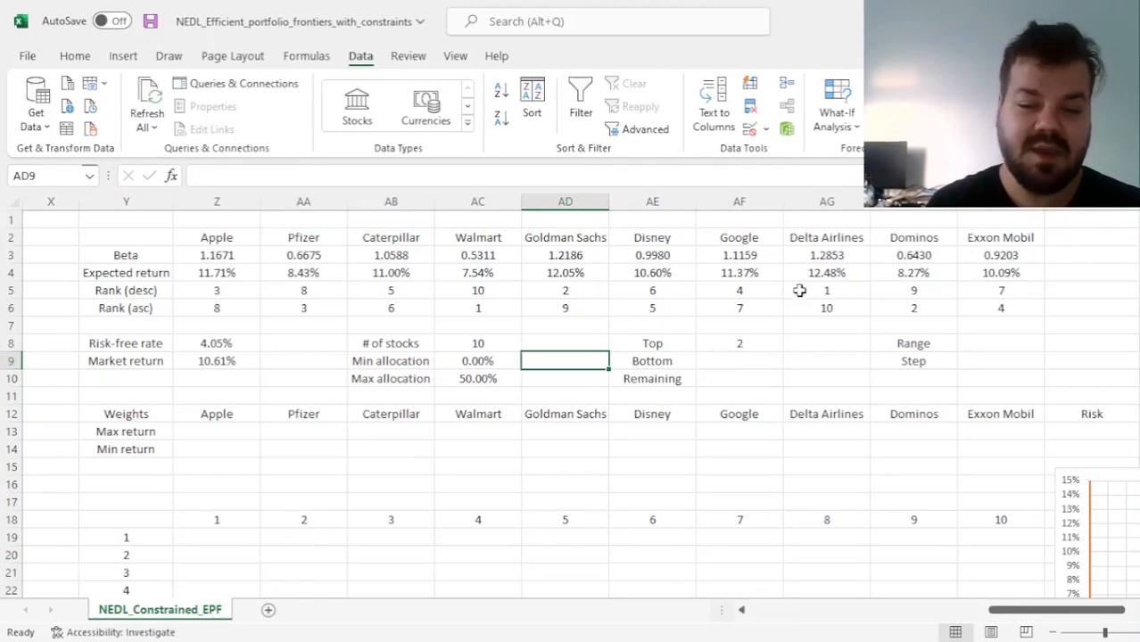
Examine the Top formula in AF8 against the allocation limits and the two highest-return stocks, Delta Airlines and Goldman Sachs
left_click(734, 342)
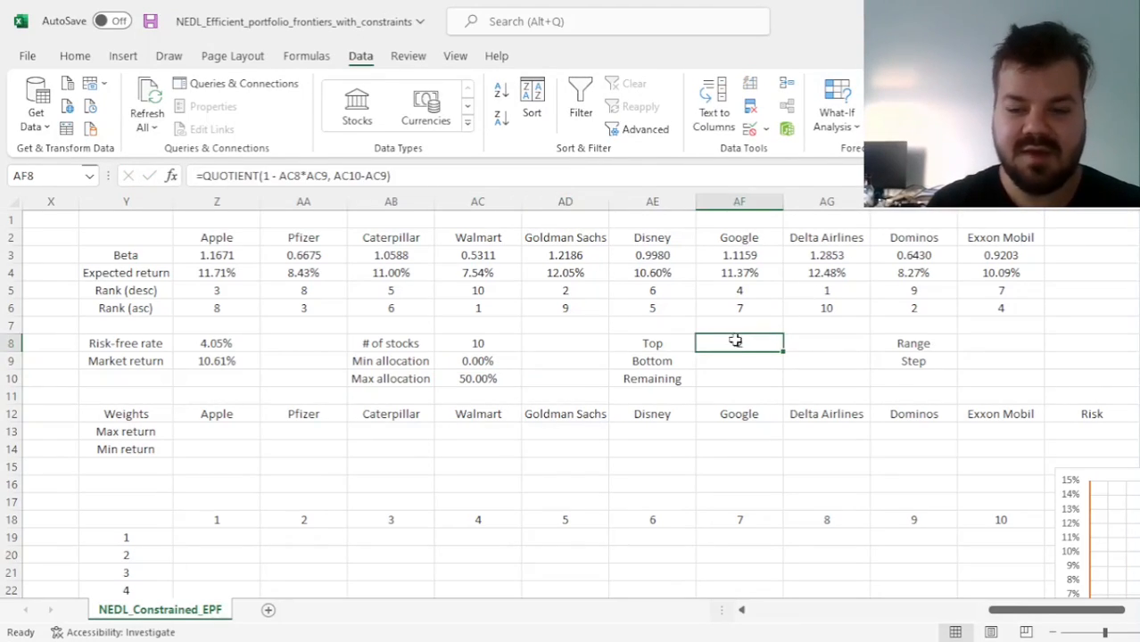
left_click(480, 359)
left_click(485, 374)
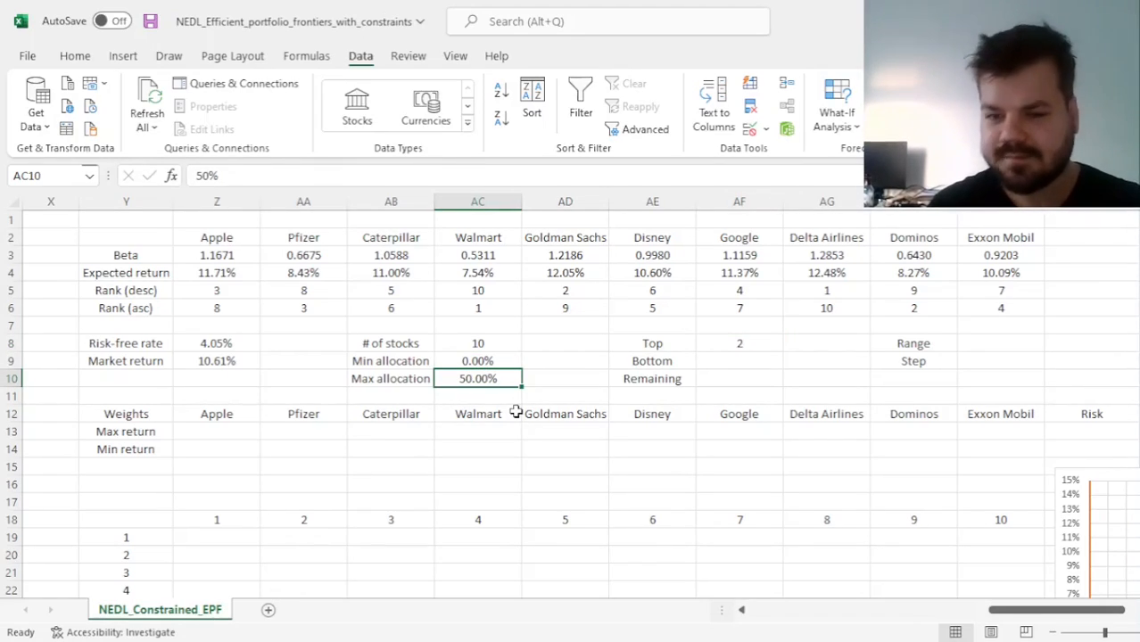
left_click_drag(826, 243, 827, 308)
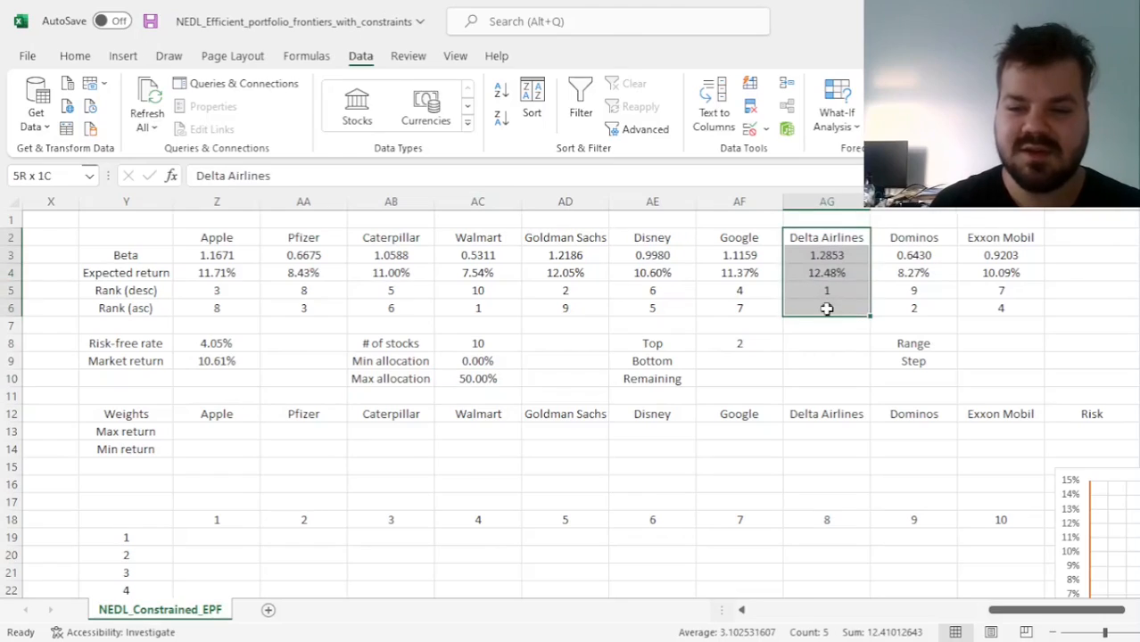
left_click(572, 238, "ctrl")
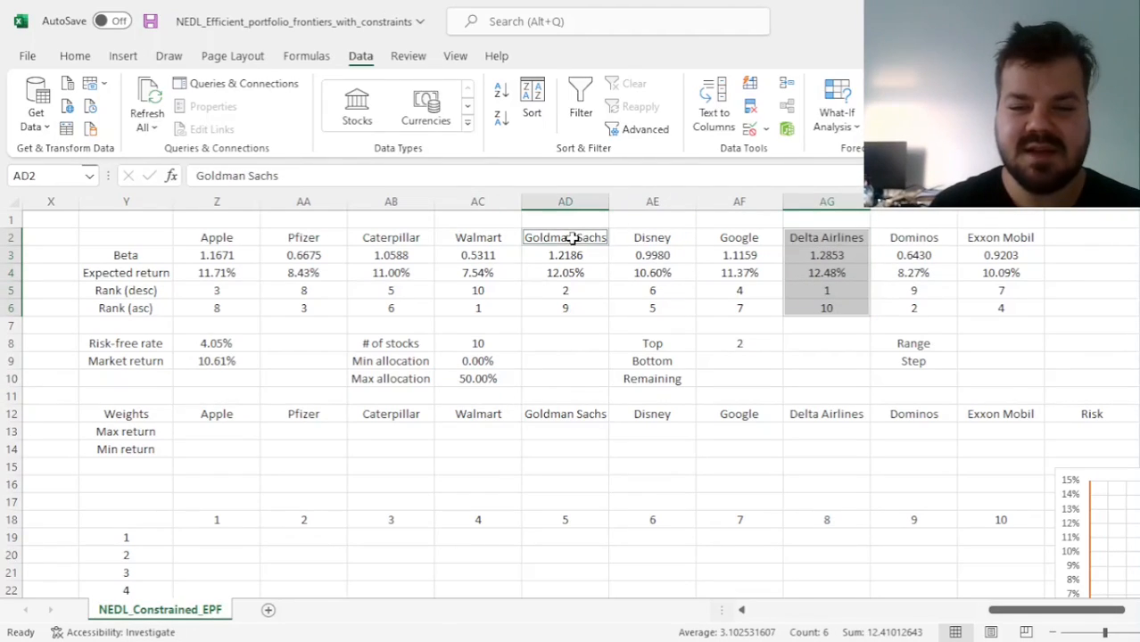
left_click_drag(572, 238, 571, 305)
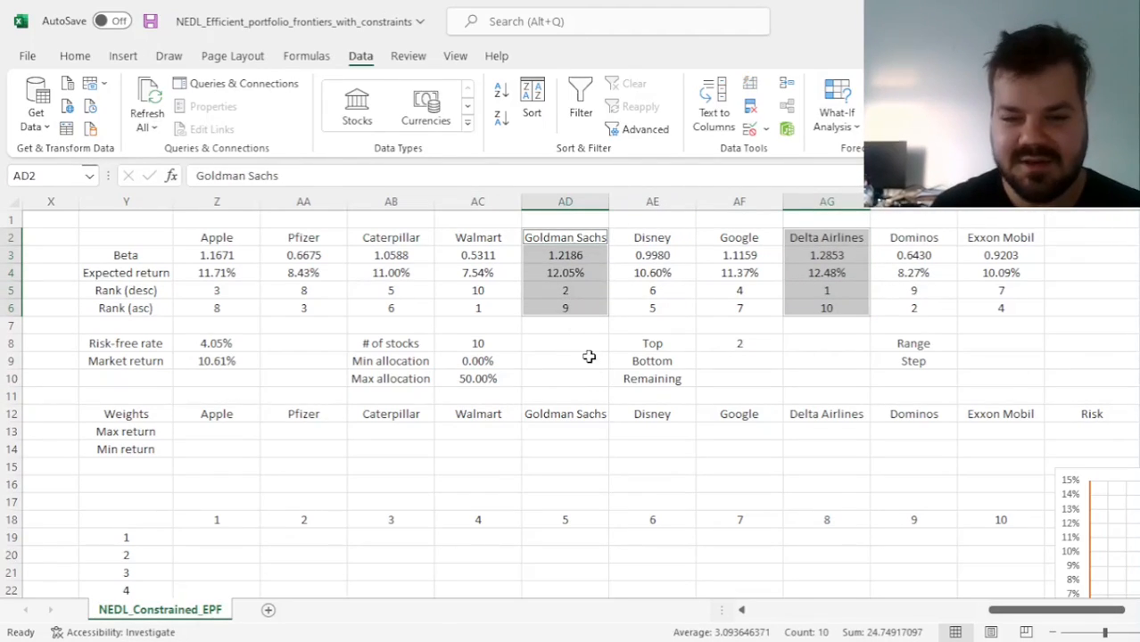
Check the maximum allocation and set the minimum allocation in AC9 to 1%
left_click(478, 379)
left_click(466, 363)
type("1")
key("ctrl+Return")
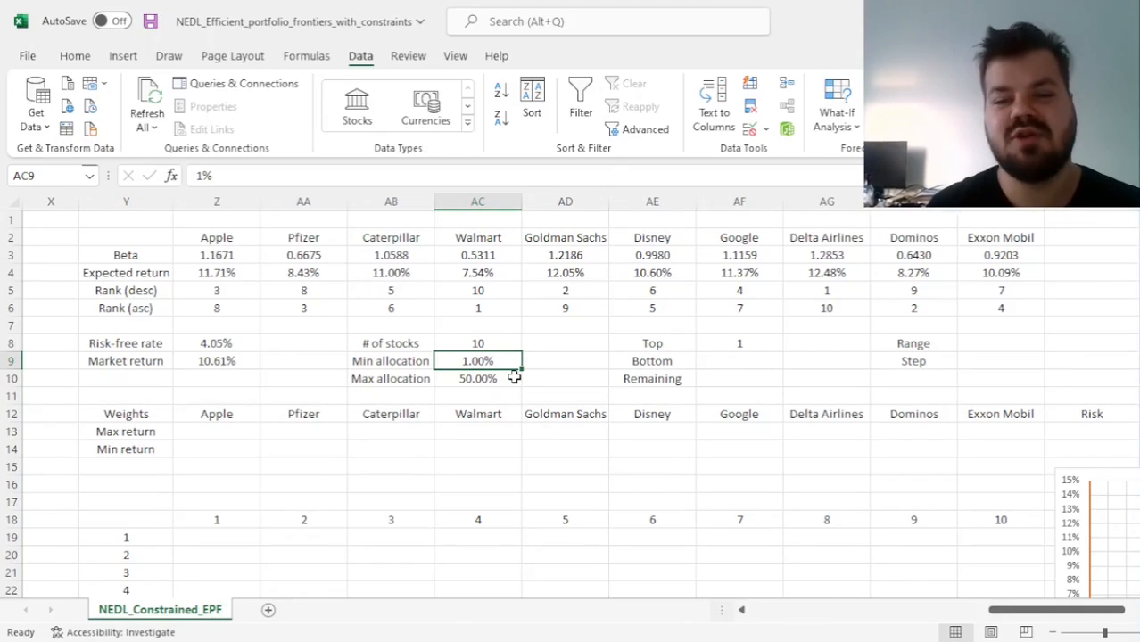
Review the Top count in AF8 together with the minimum and maximum allocations in AC9:AC10
key("Right")
key("Right")
key("Right")
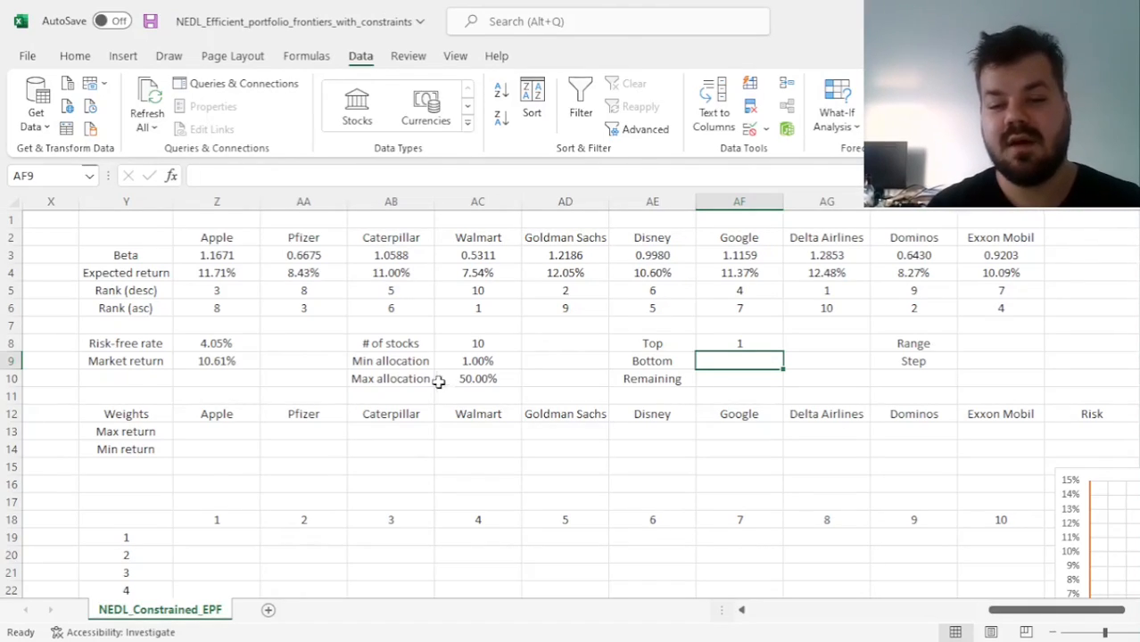
left_click(739, 342)
left_click_drag(657, 343, 753, 341)
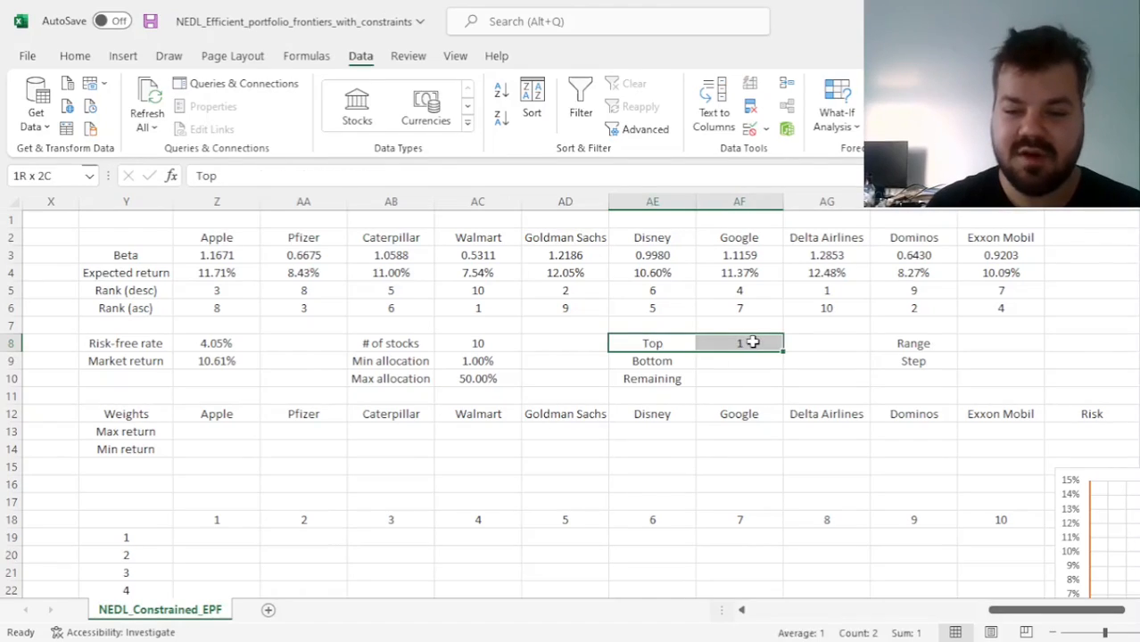
left_click(754, 348)
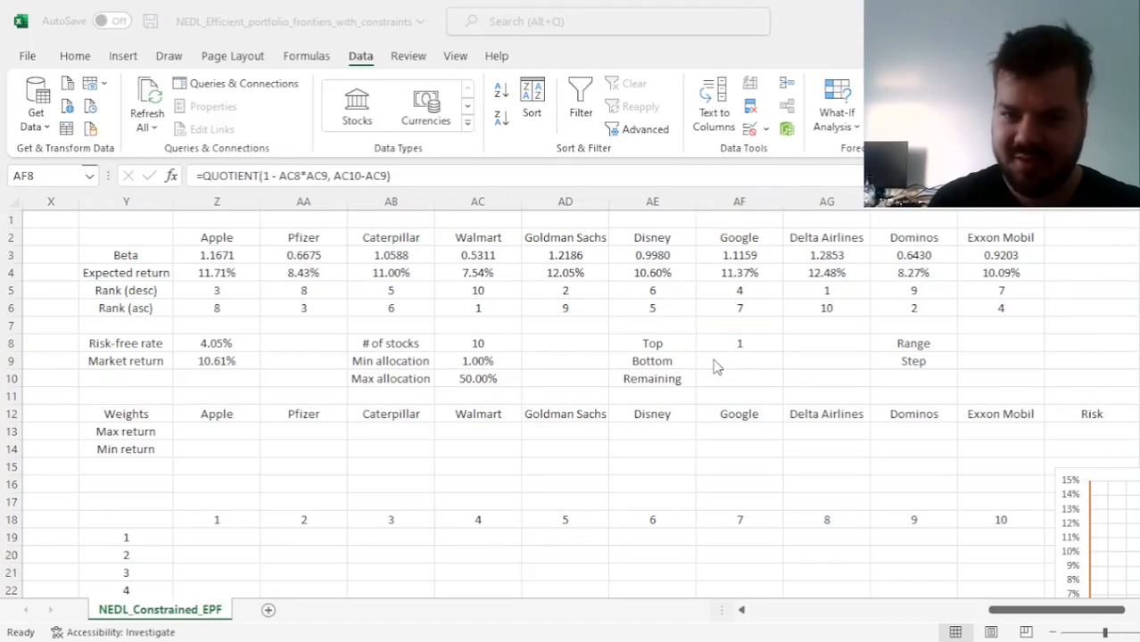
left_click(738, 358)
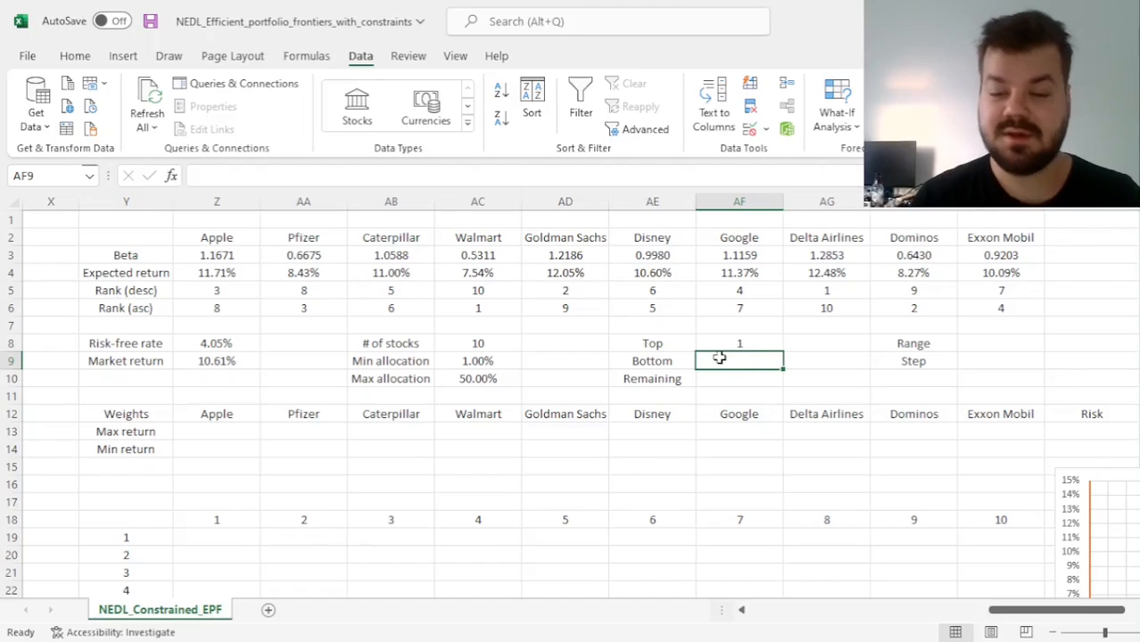
left_click(731, 345)
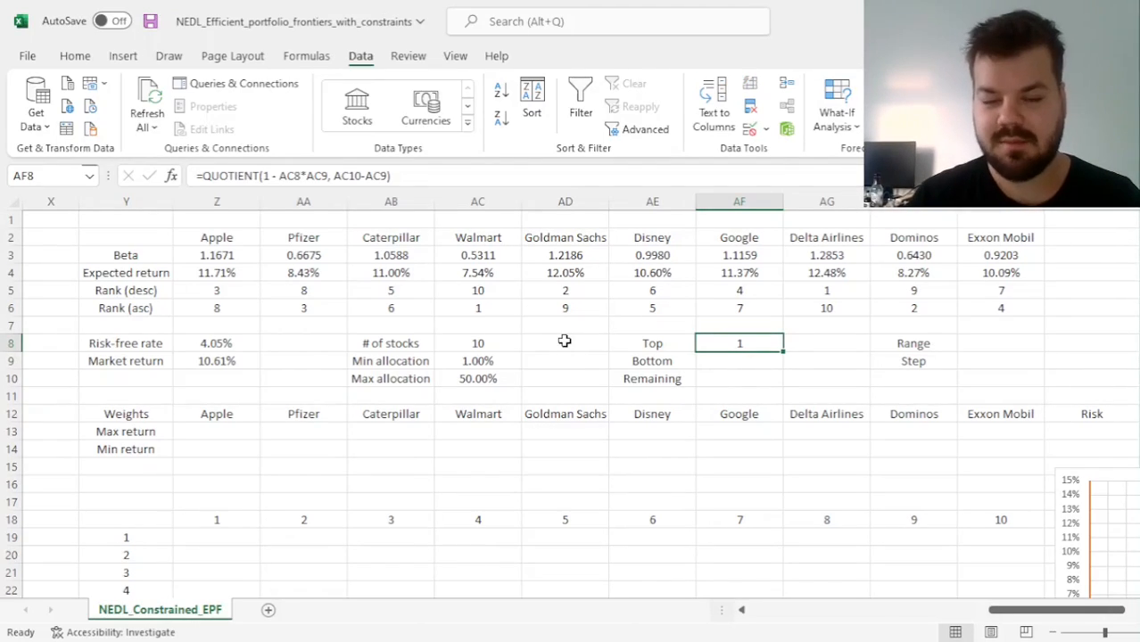
left_click(467, 367)
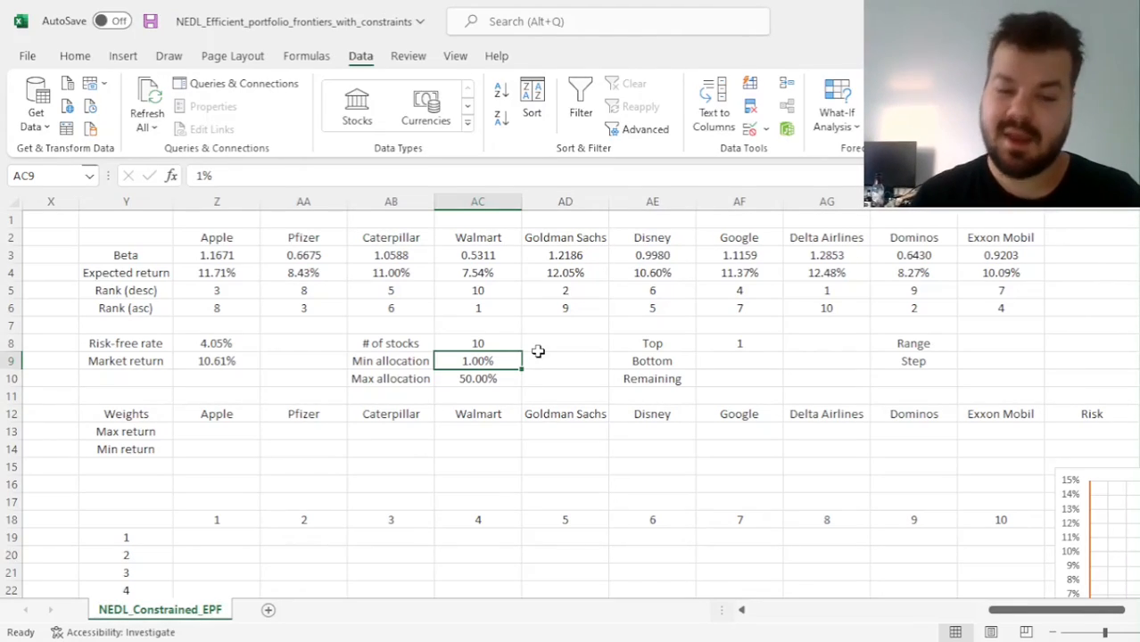
left_click(511, 376)
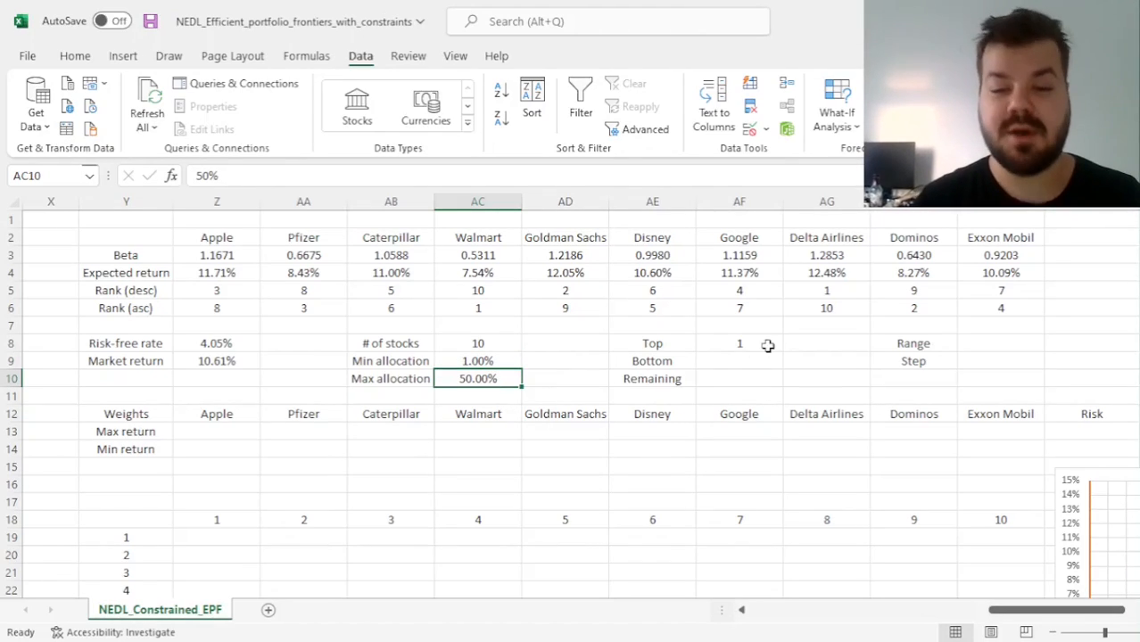
Enter the Bottom formula in AF9 as =AC8-AF8-1, subtracting the Top count and one from the number of stocks
left_click(748, 358)
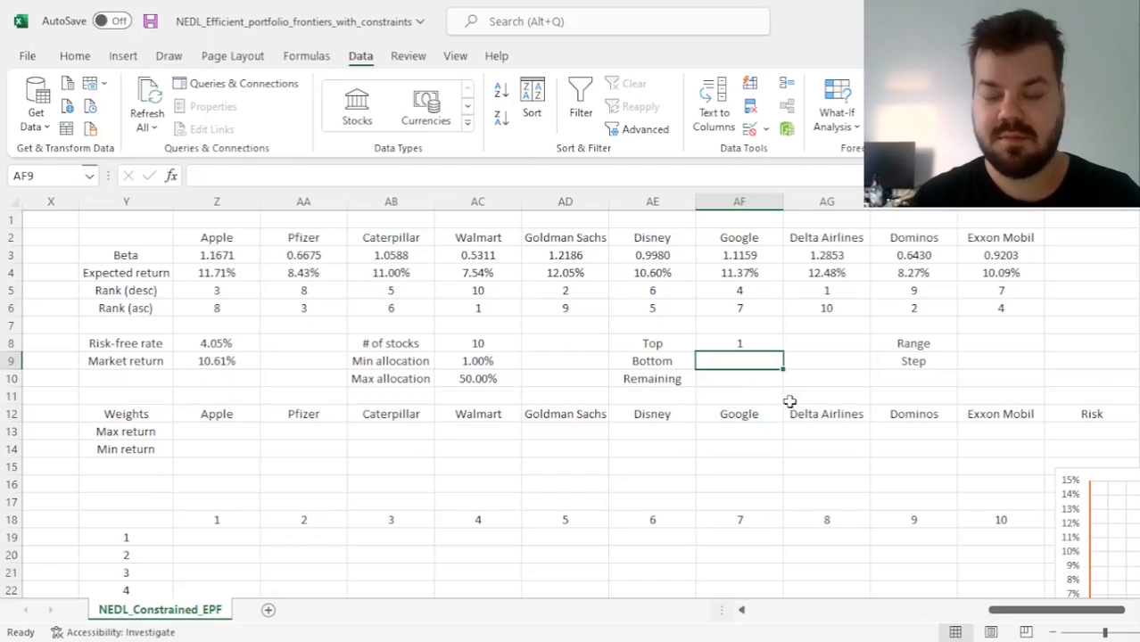
key("Left")
key("Right")
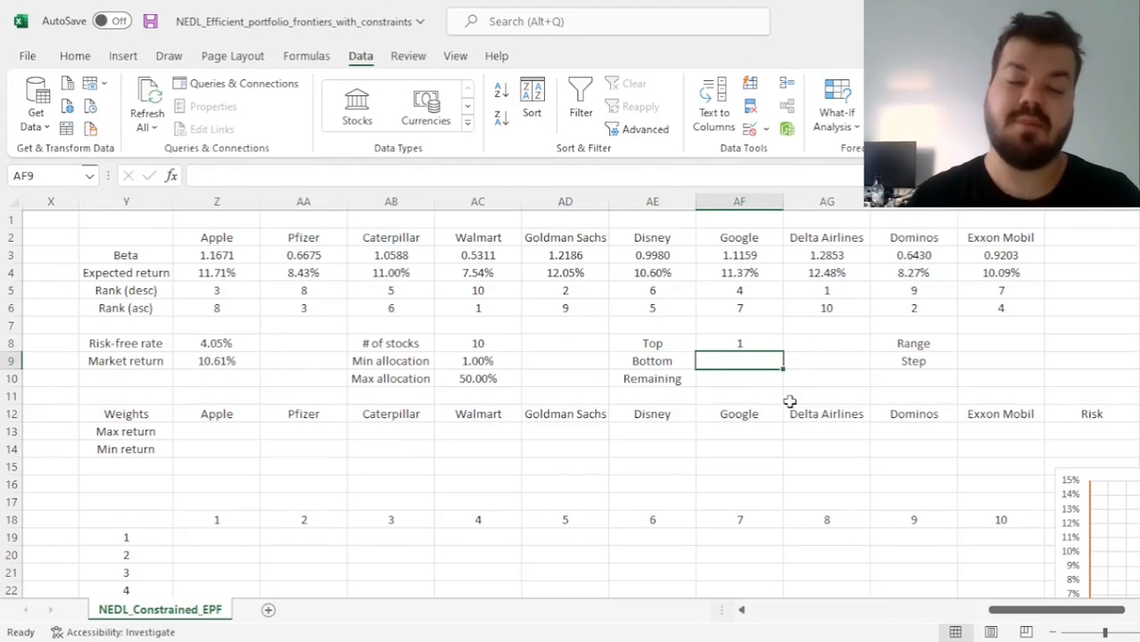
type("=")
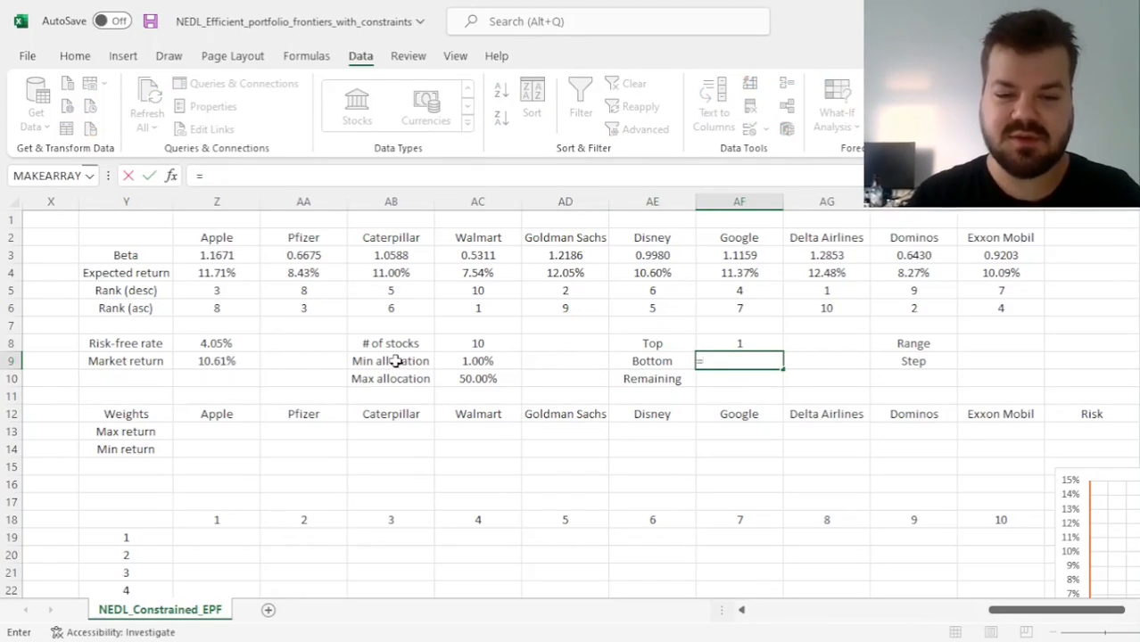
left_click(471, 339)
type("-")
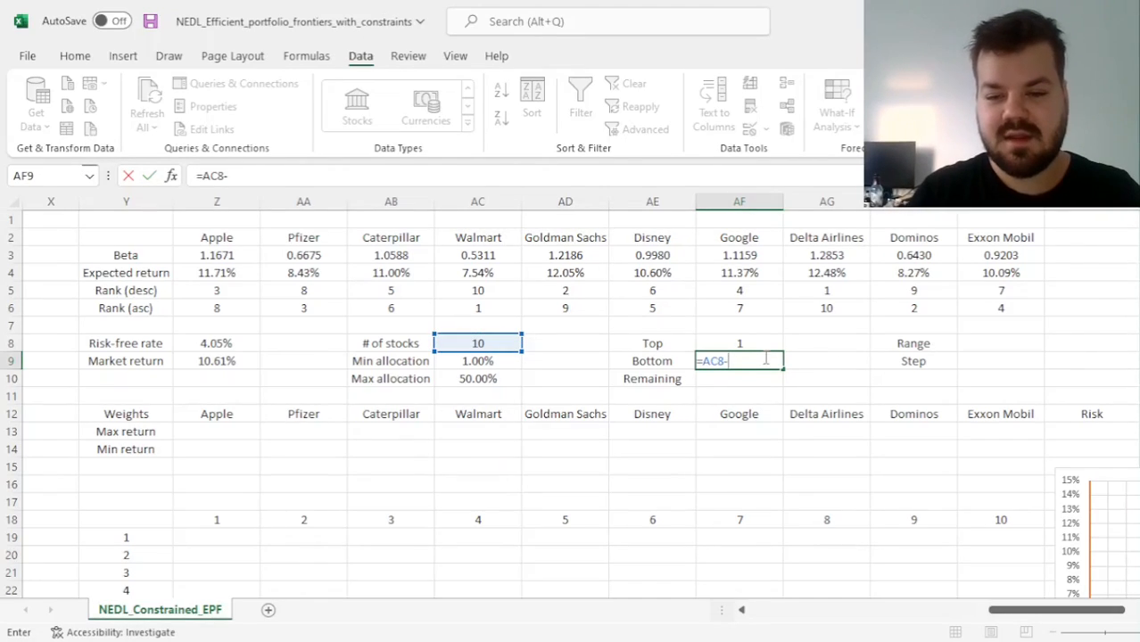
left_click(739, 345)
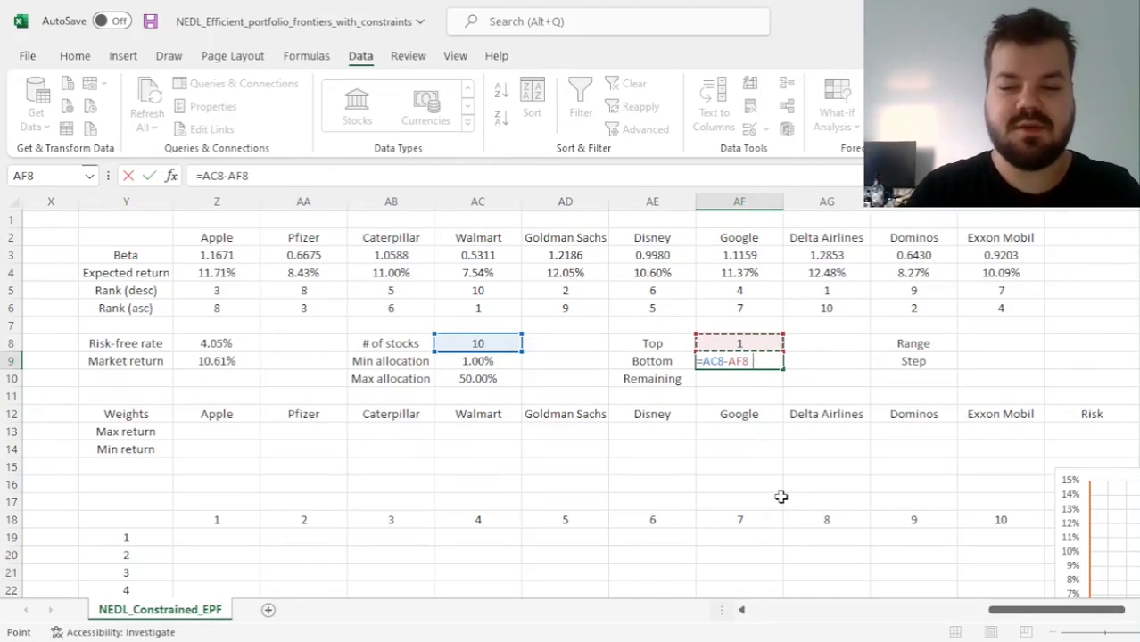
type("-1")
key("Return")
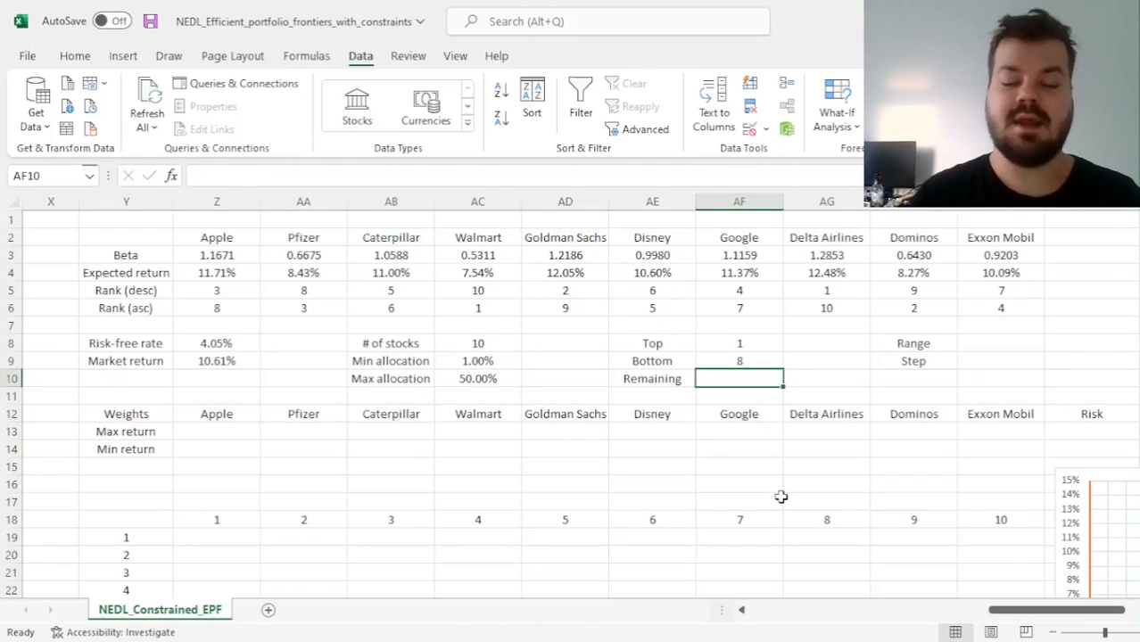
Review the Top and Bottom counts in AF8:AF9 and the maximum allocation that determine the Remaining weight
left_click_drag(735, 360, 739, 349)
left_click(723, 380)
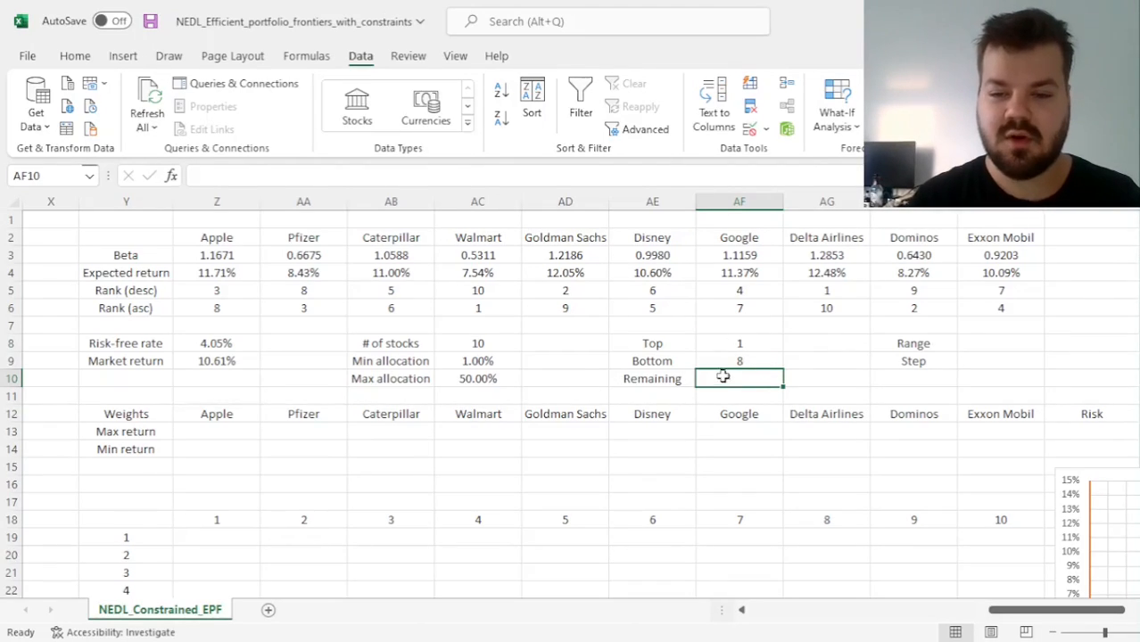
left_click_drag(744, 358, 736, 342)
left_click(736, 378)
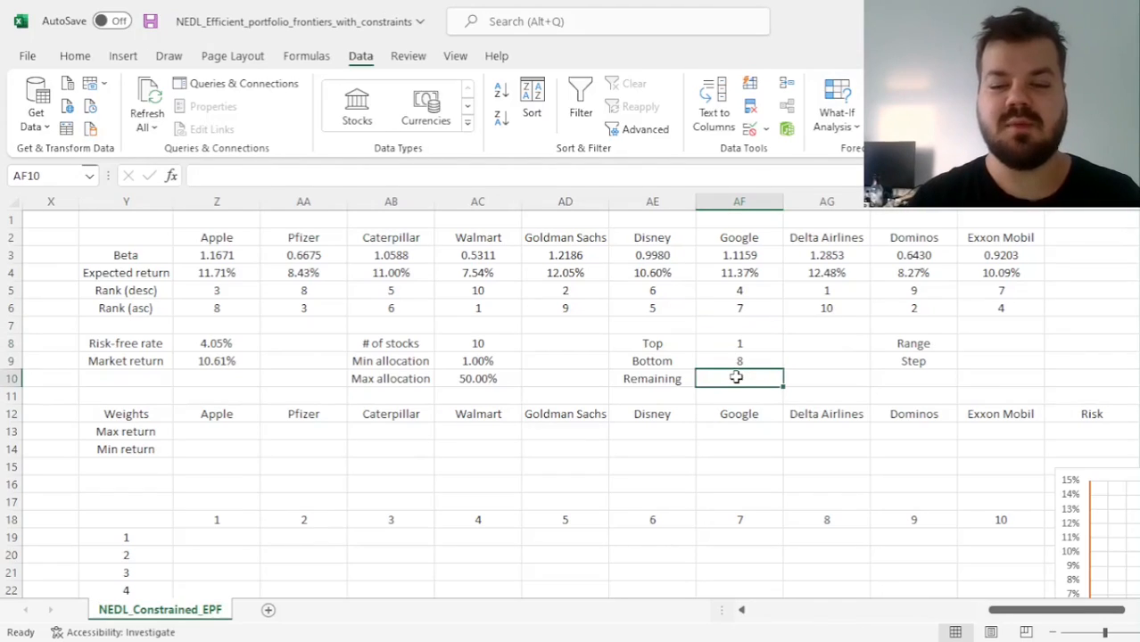
left_click(480, 379)
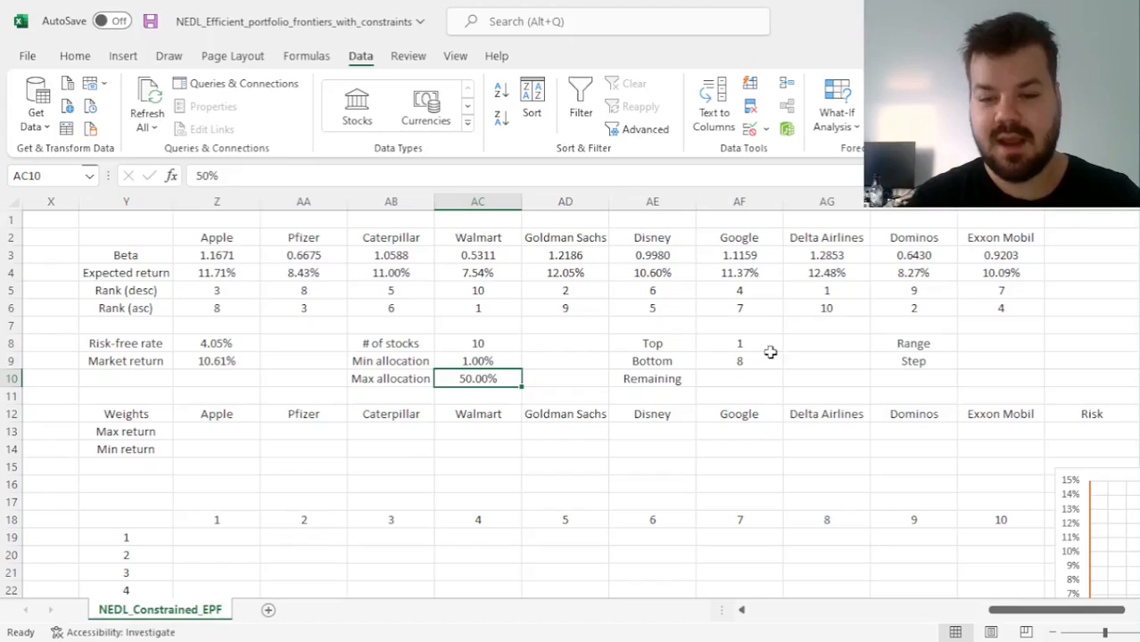
Enter the Remaining formula in AF10 as =1 - AC10*AF8 - AC9*AF9
left_click(732, 376)
type("=")
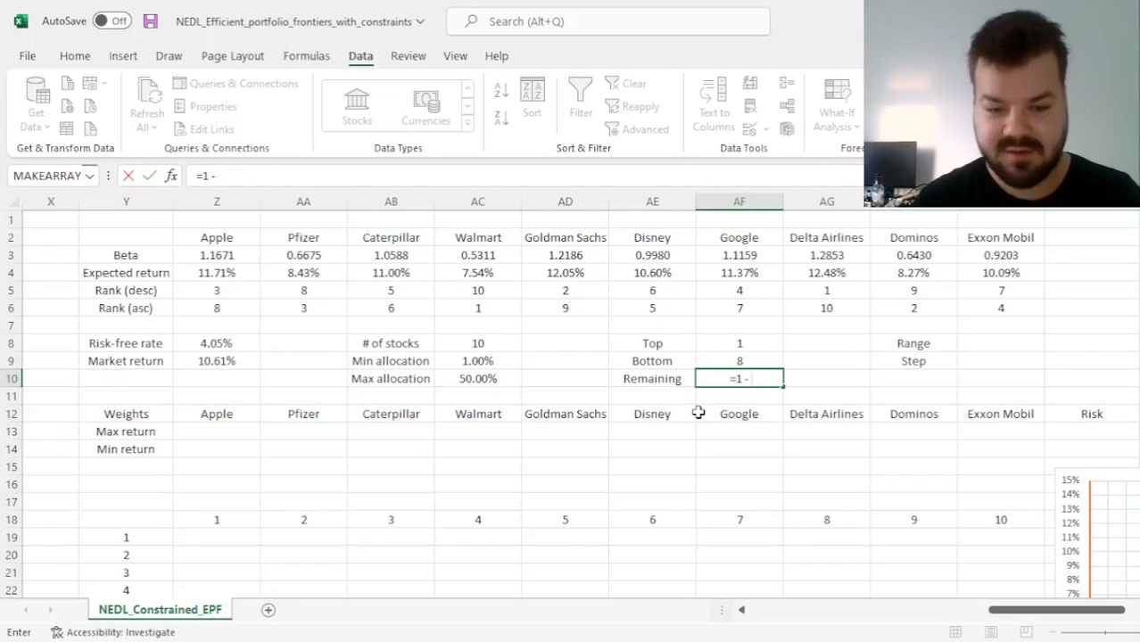
type("1 -")
left_click(466, 375)
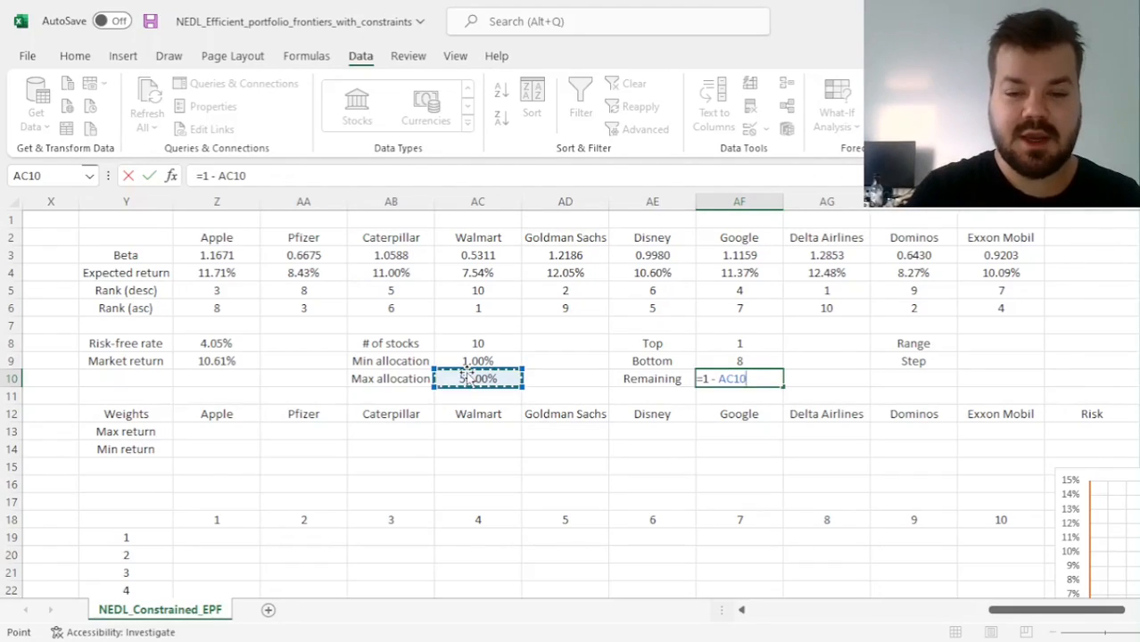
type("*")
left_click(733, 341)
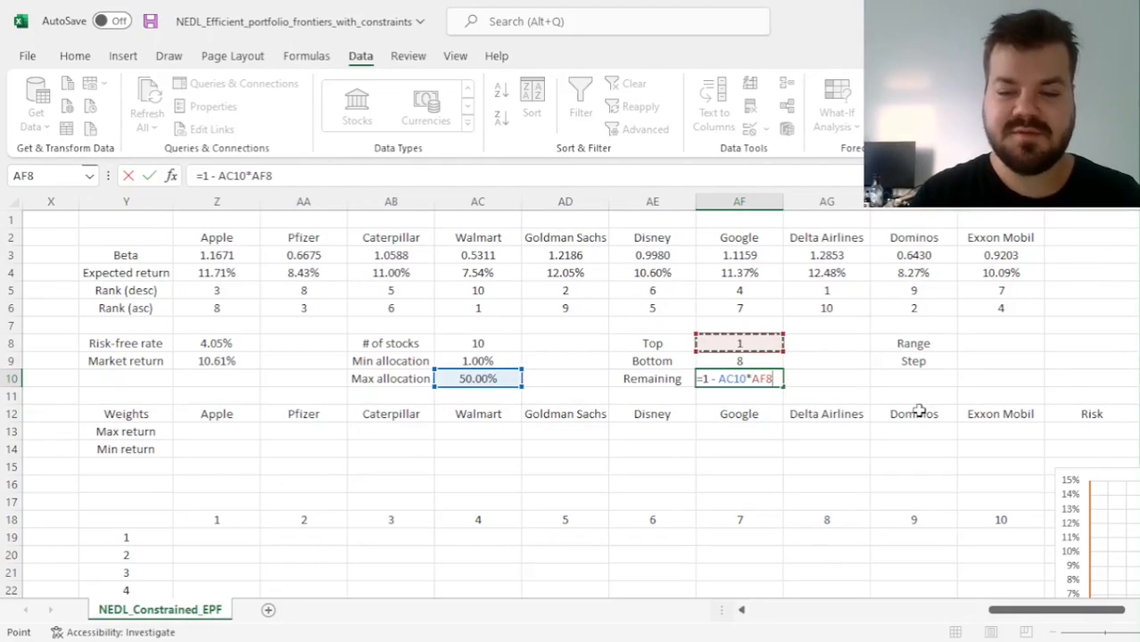
type("-")
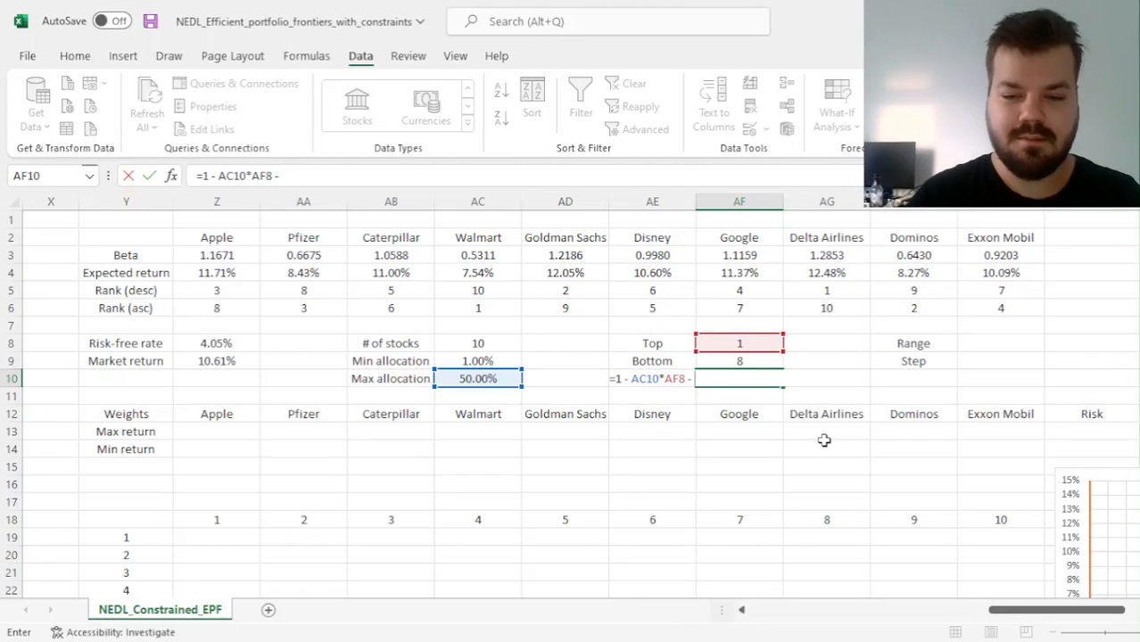
left_click(498, 359)
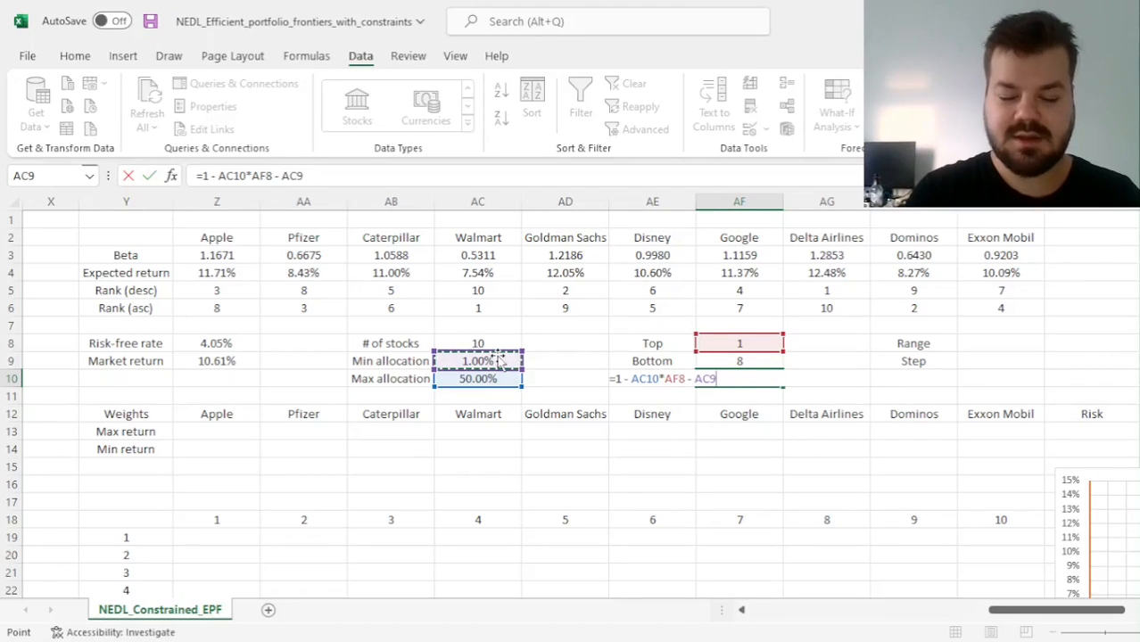
type("*")
left_click(746, 361)
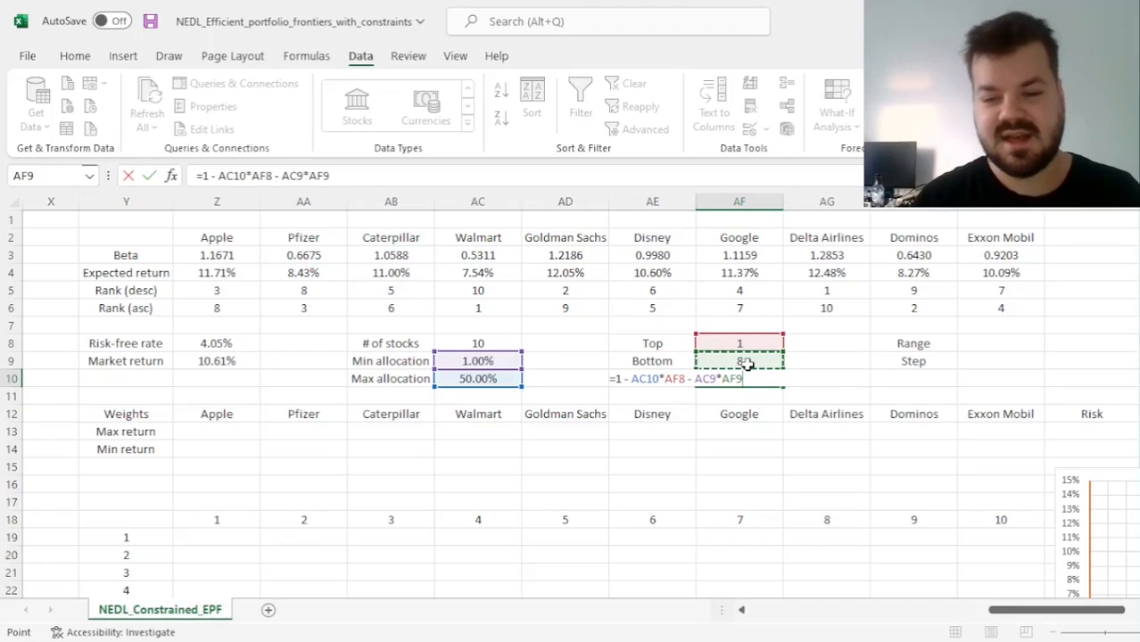
key("ctrl+Return")
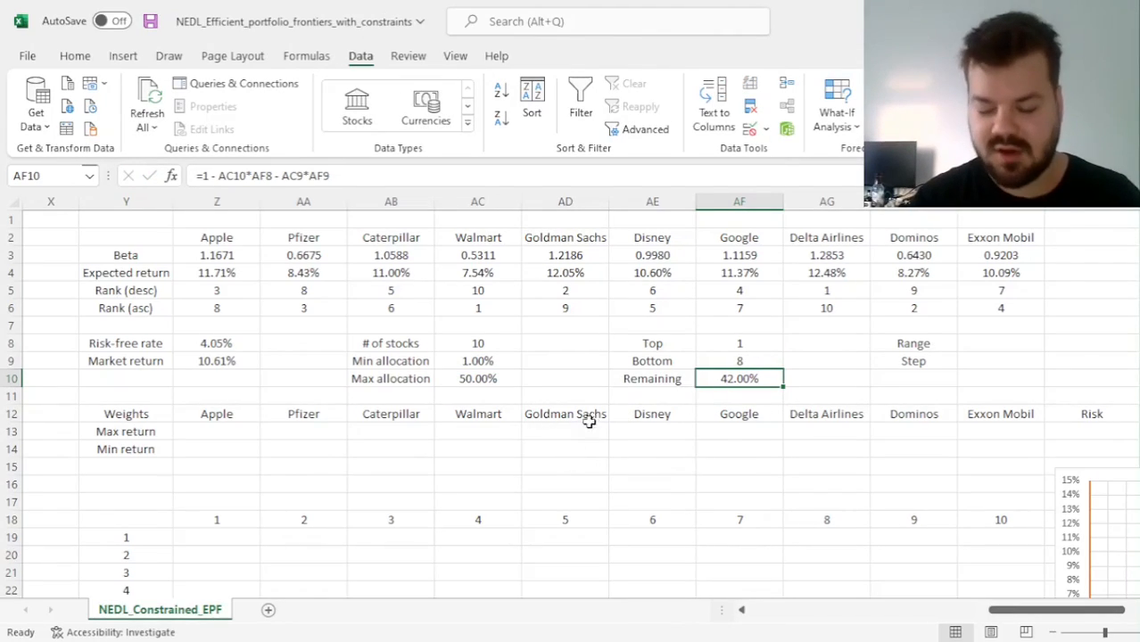
Review the Top, Bottom and Remaining cells, the Max and Min return weight rows, and the parameter block AB8:AF10
left_click(748, 343)
left_click(735, 361)
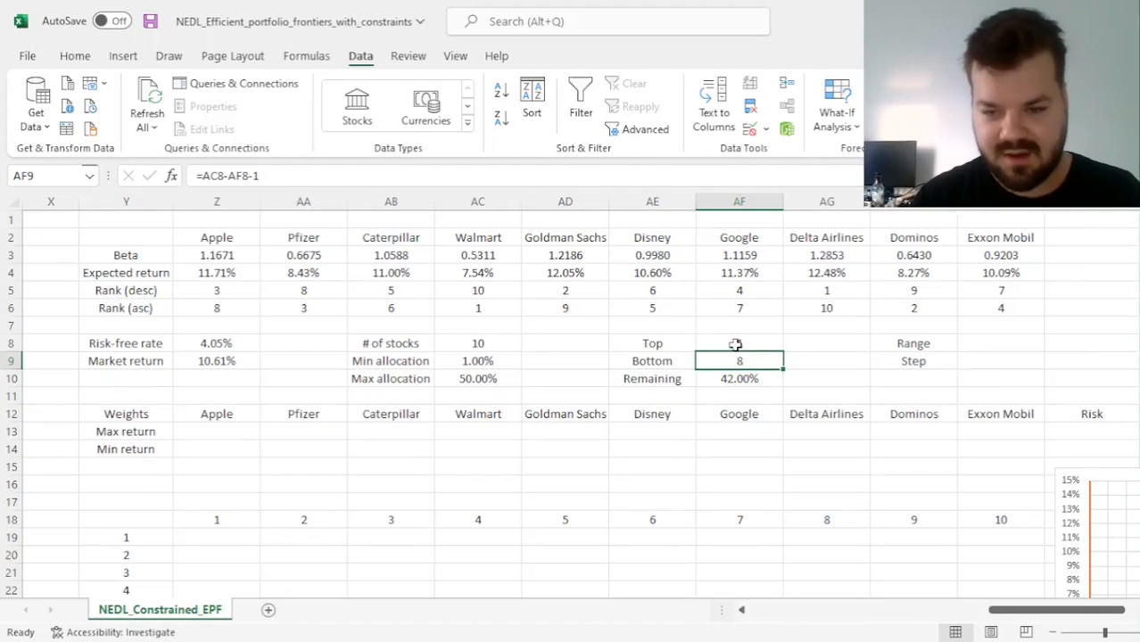
left_click(735, 343)
left_click(729, 376)
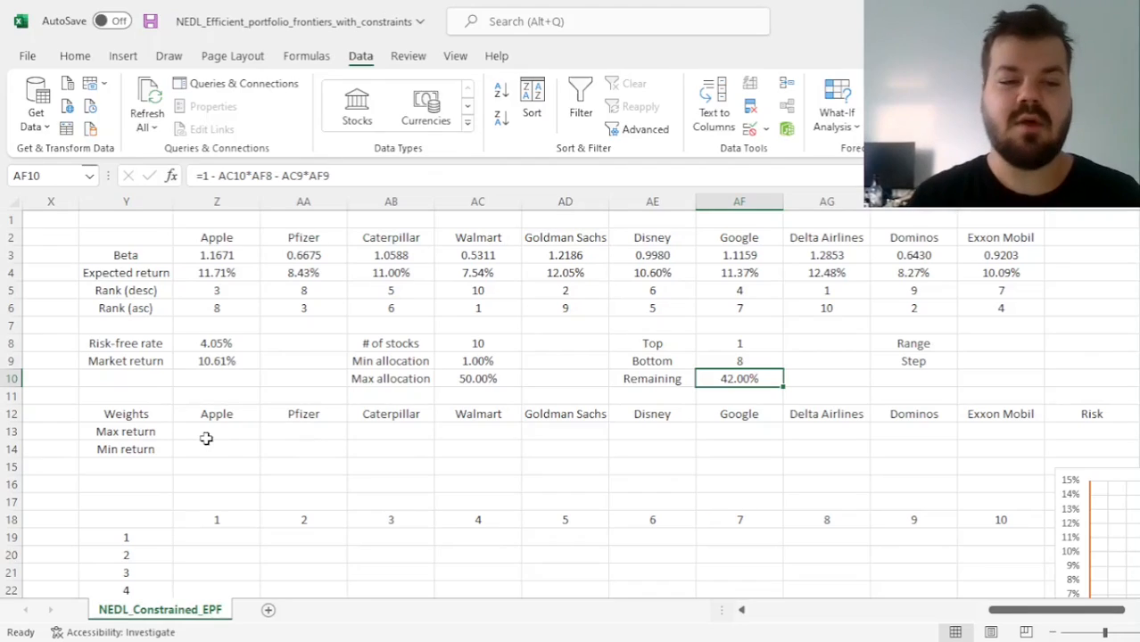
left_click(143, 434)
left_click(142, 451)
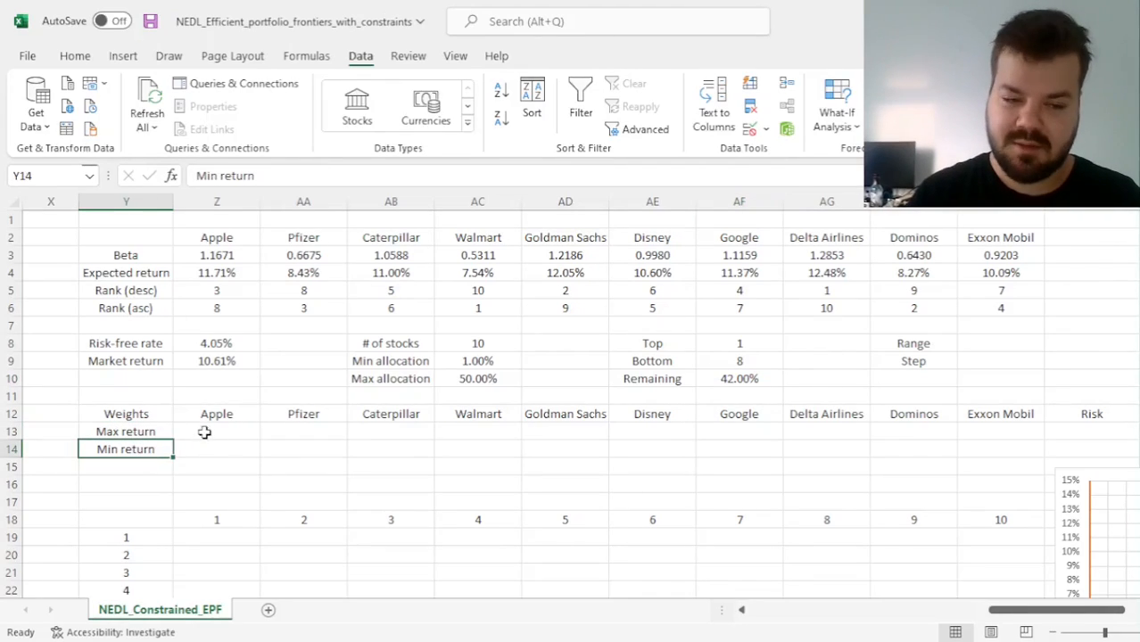
left_click(205, 431)
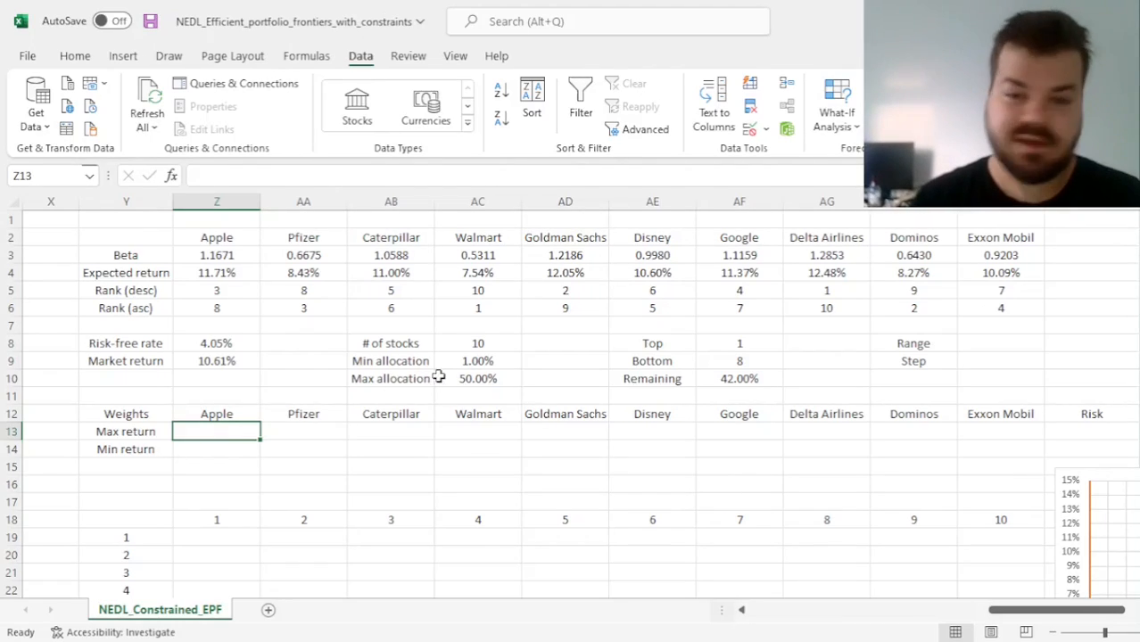
left_click_drag(379, 342, 751, 382)
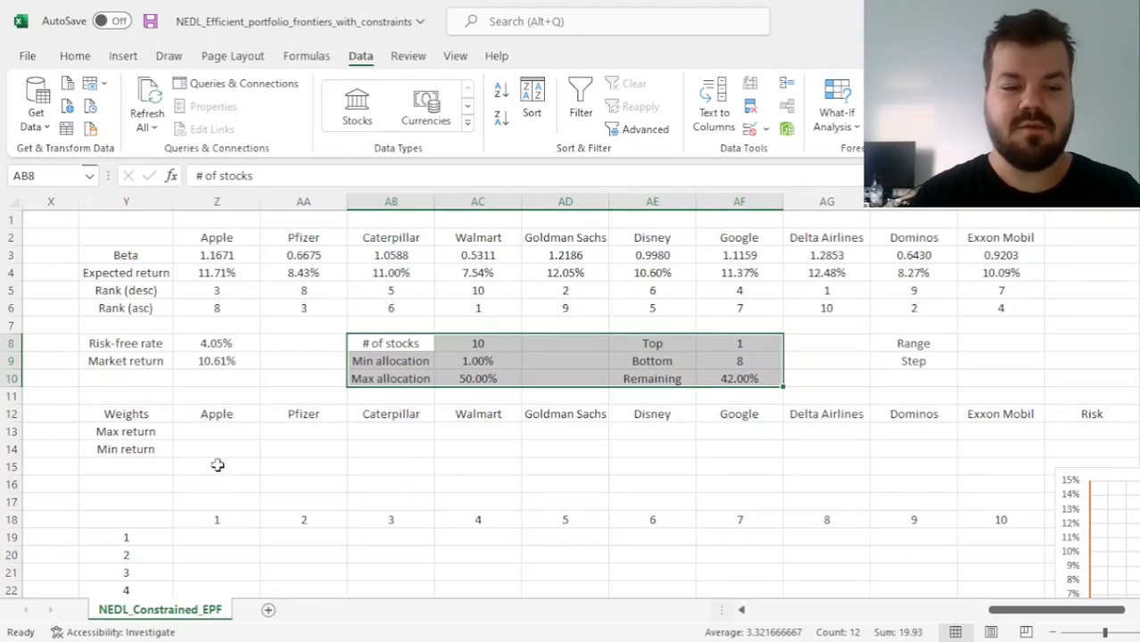
left_click(201, 428)
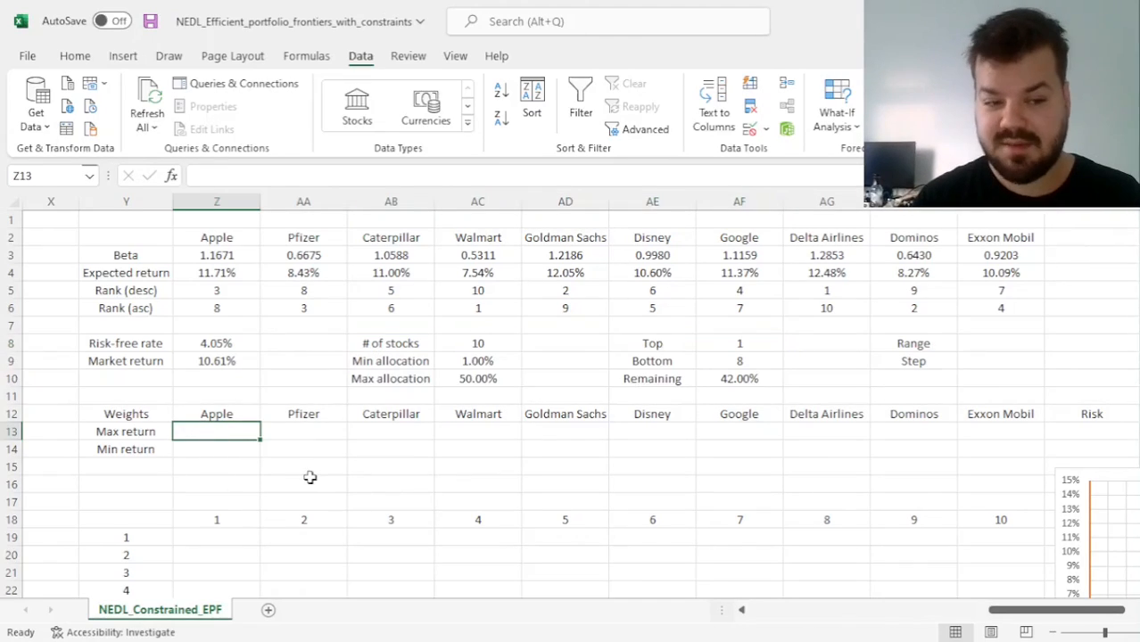
Start the Apple Max return weight formula in Z13 with =IF(Z5<=$AF$8,$AC$10, giving top-ranked stocks the maximum allocation
type("=IF(")
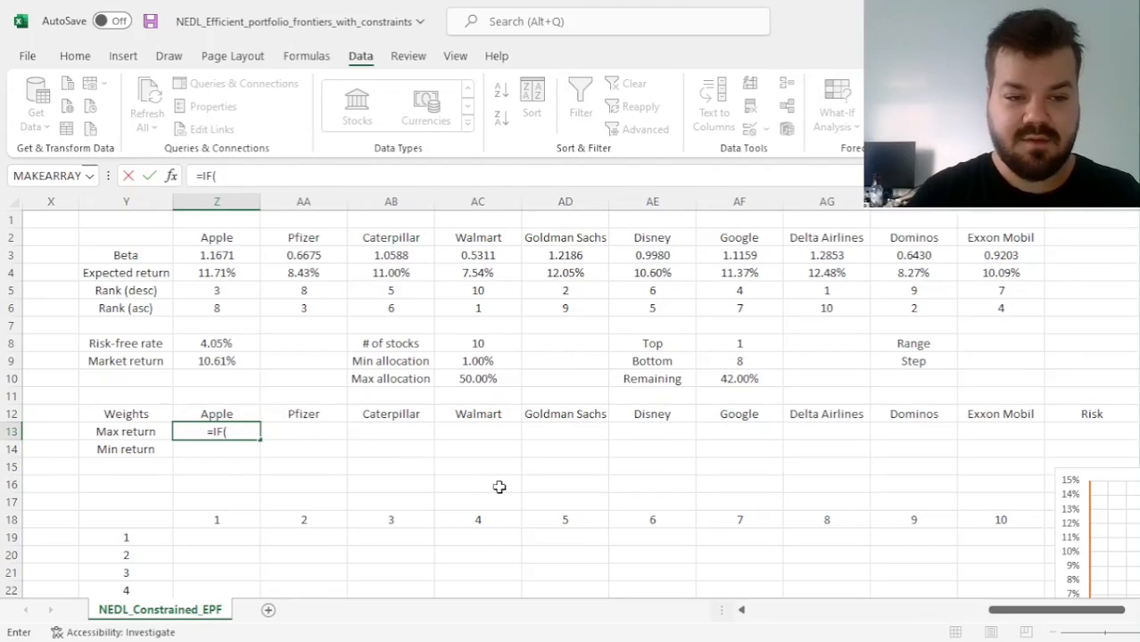
left_click(234, 290)
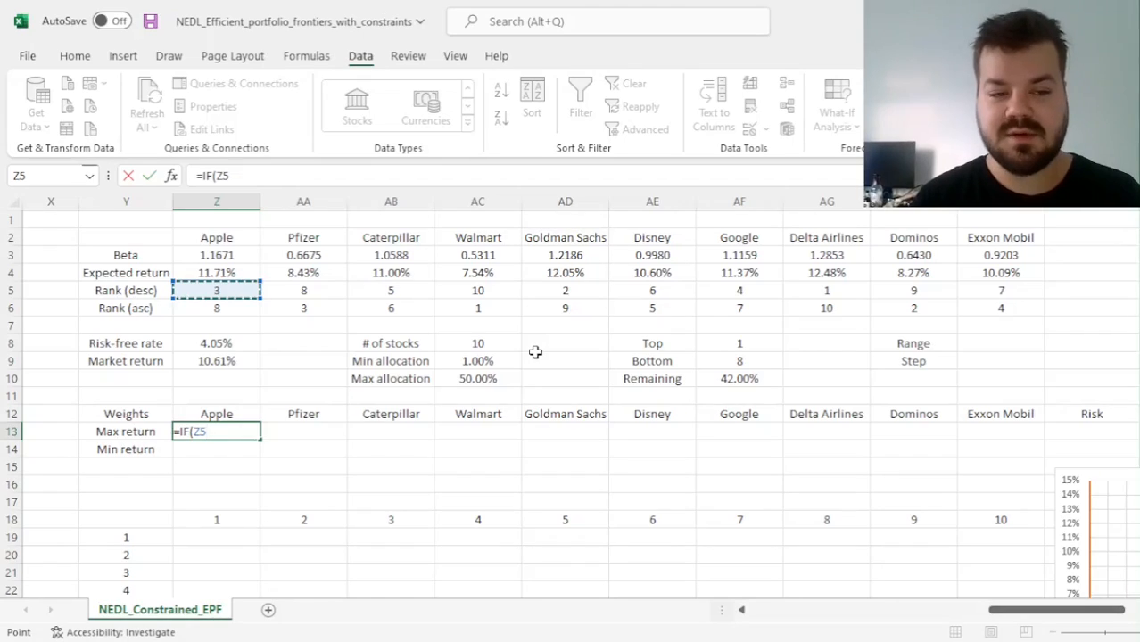
type("<")
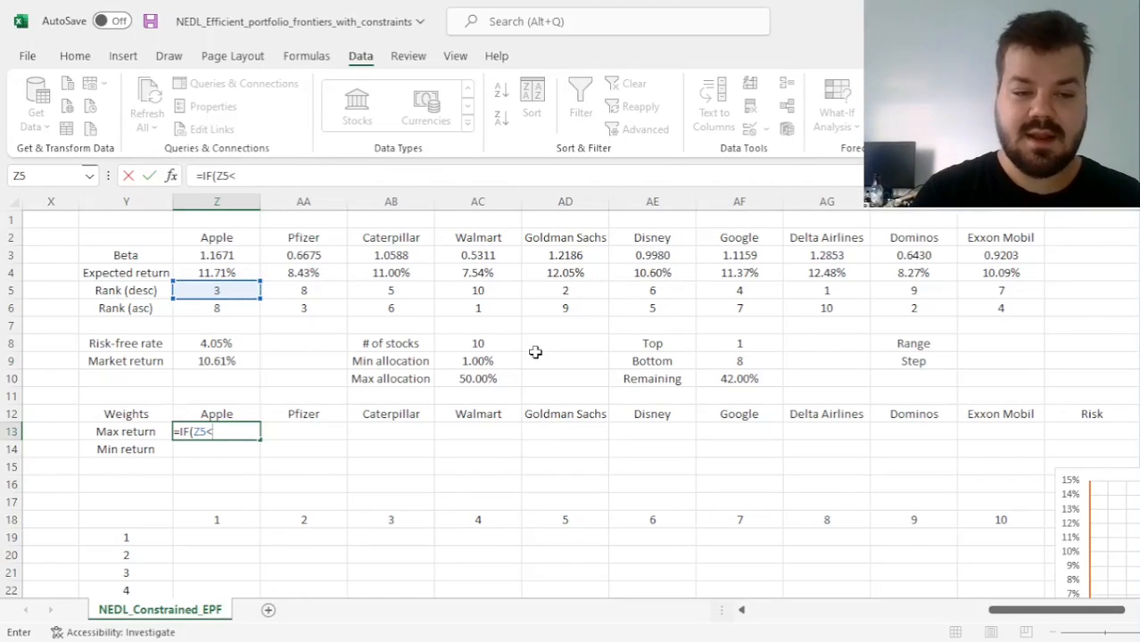
type("=")
left_click(738, 342)
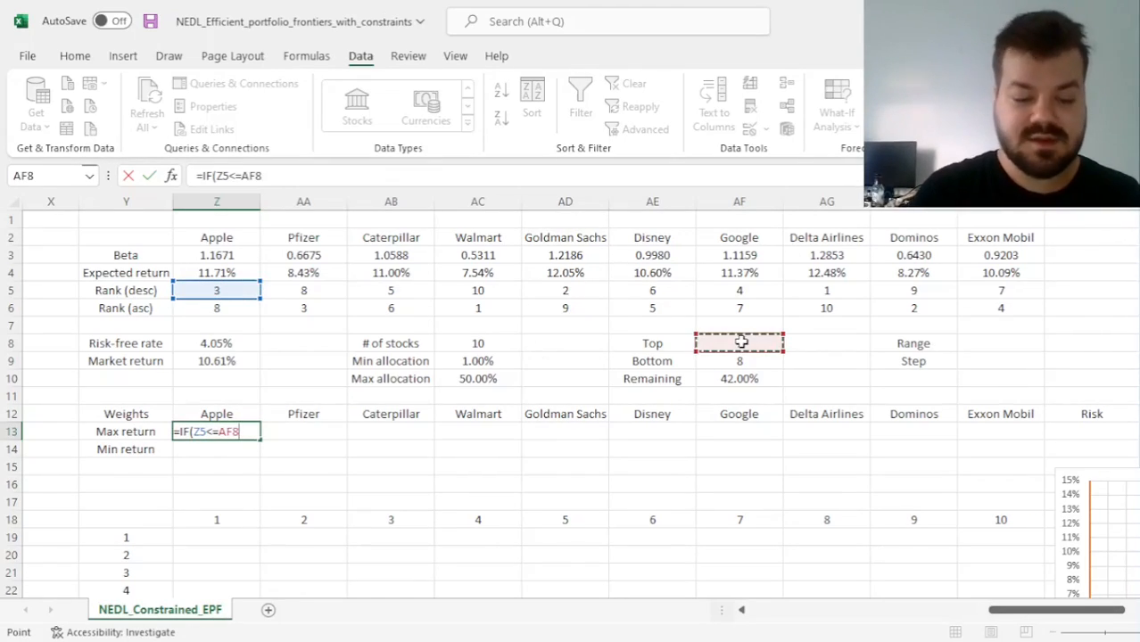
key("F4")
type(",")
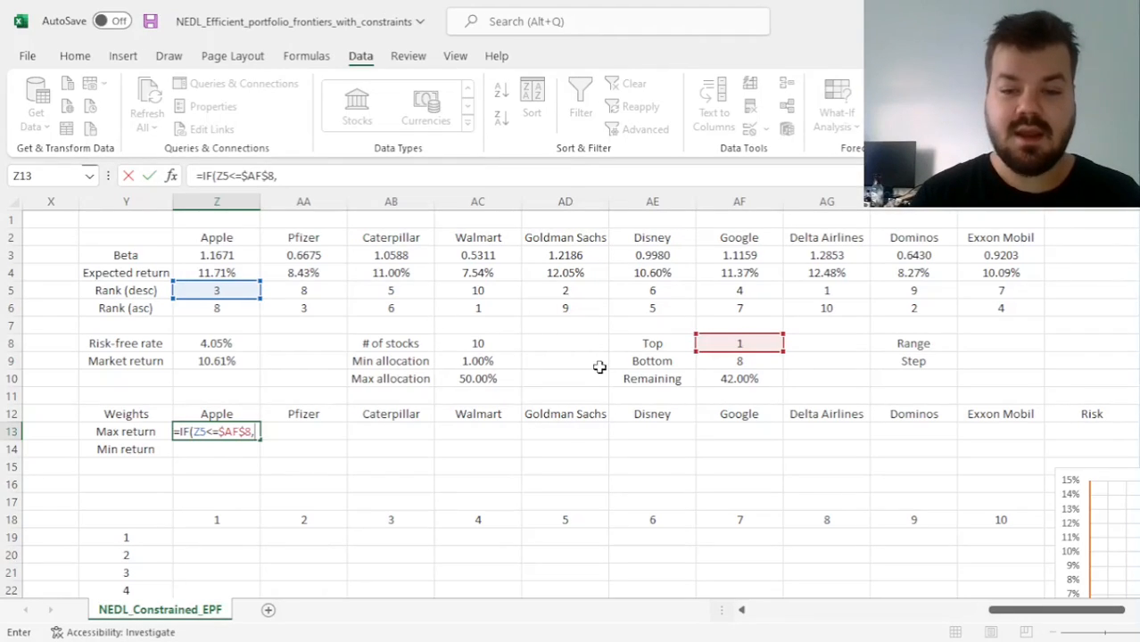
left_click(468, 379)
key("F4")
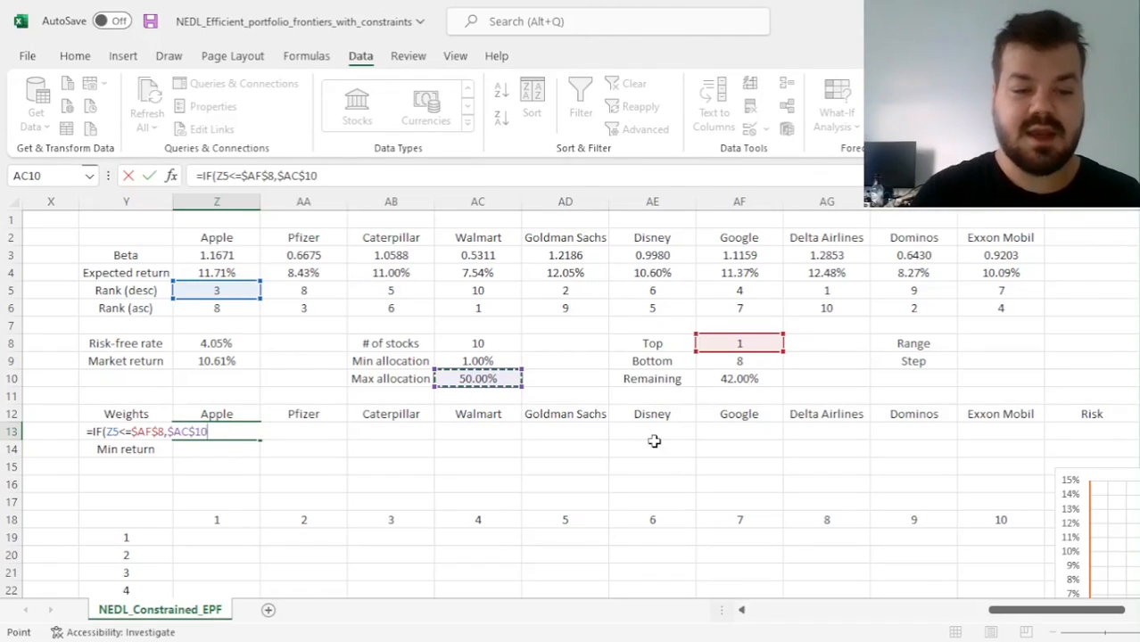
Nest a second condition in the Z13 formula, IF(Z5>=$AF$8+2, to catch the bottom-ranked stocks
type(",IF(")
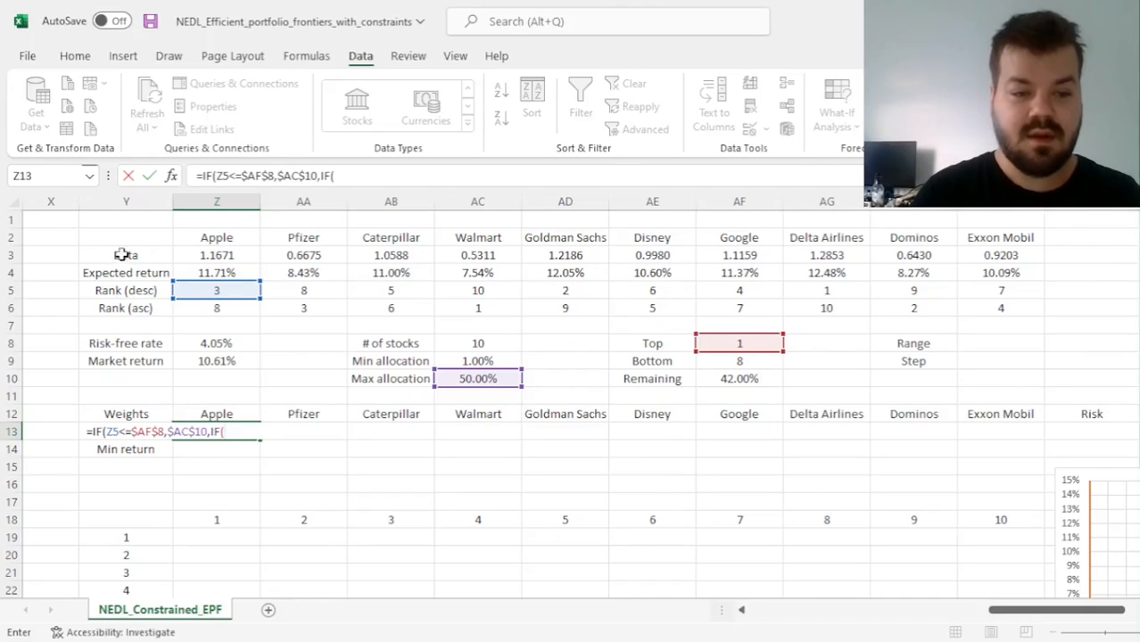
left_click(217, 290)
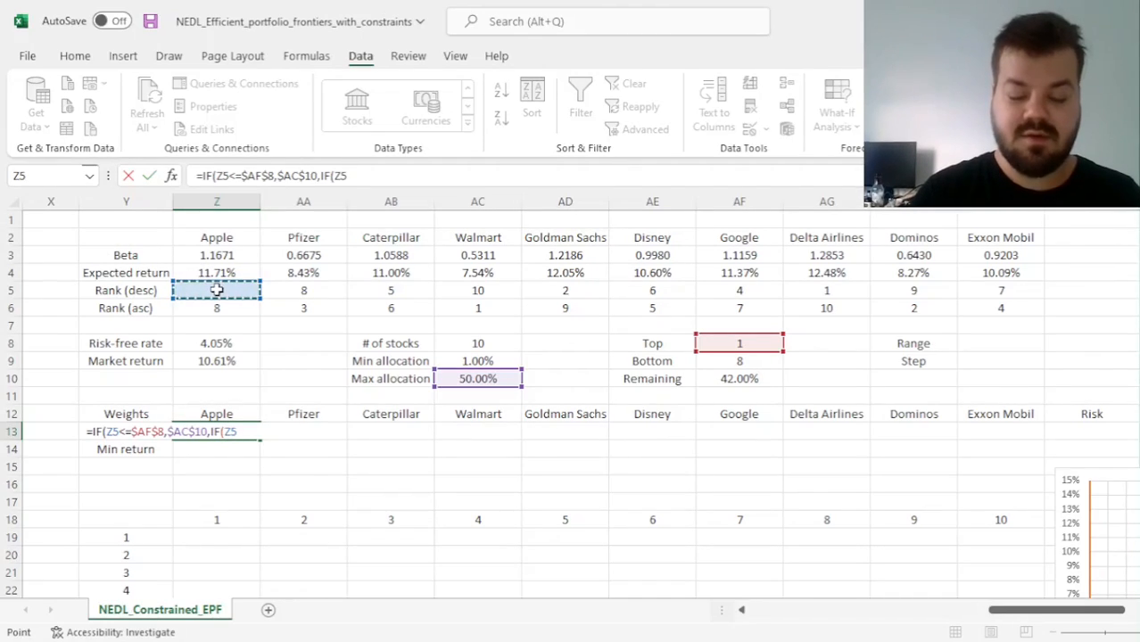
type(">=")
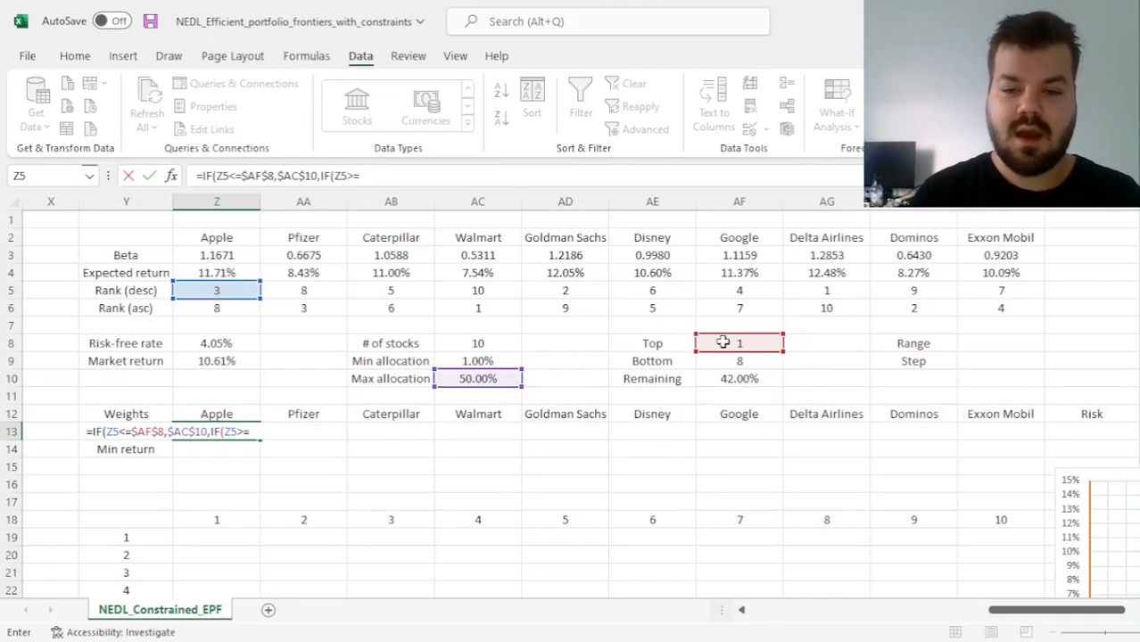
left_click(752, 346)
key("F4")
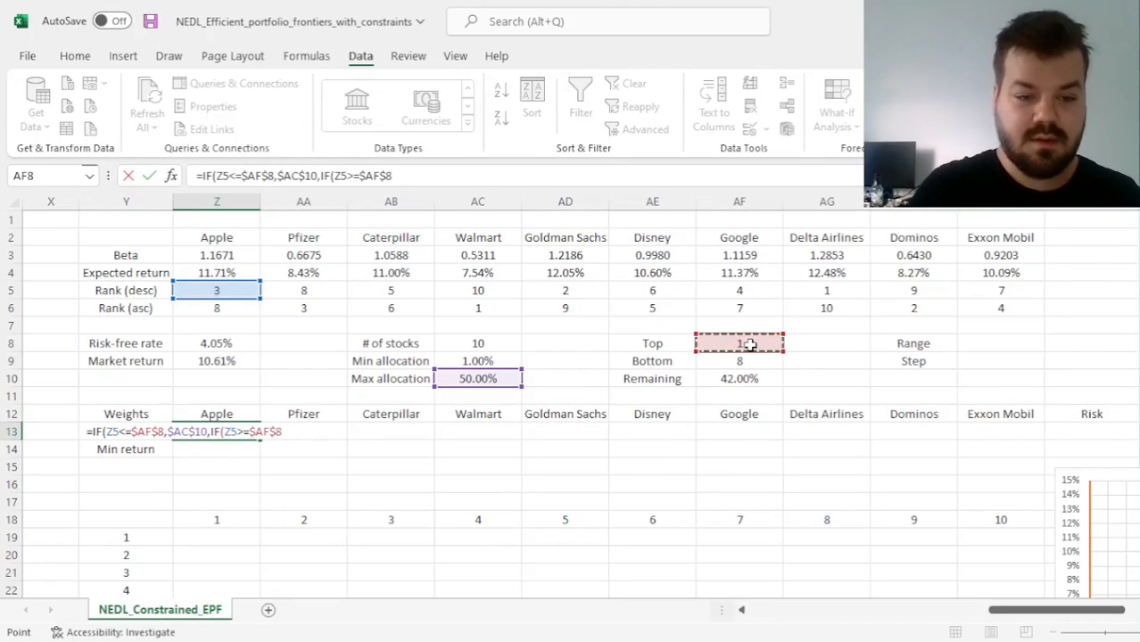
type("+2")
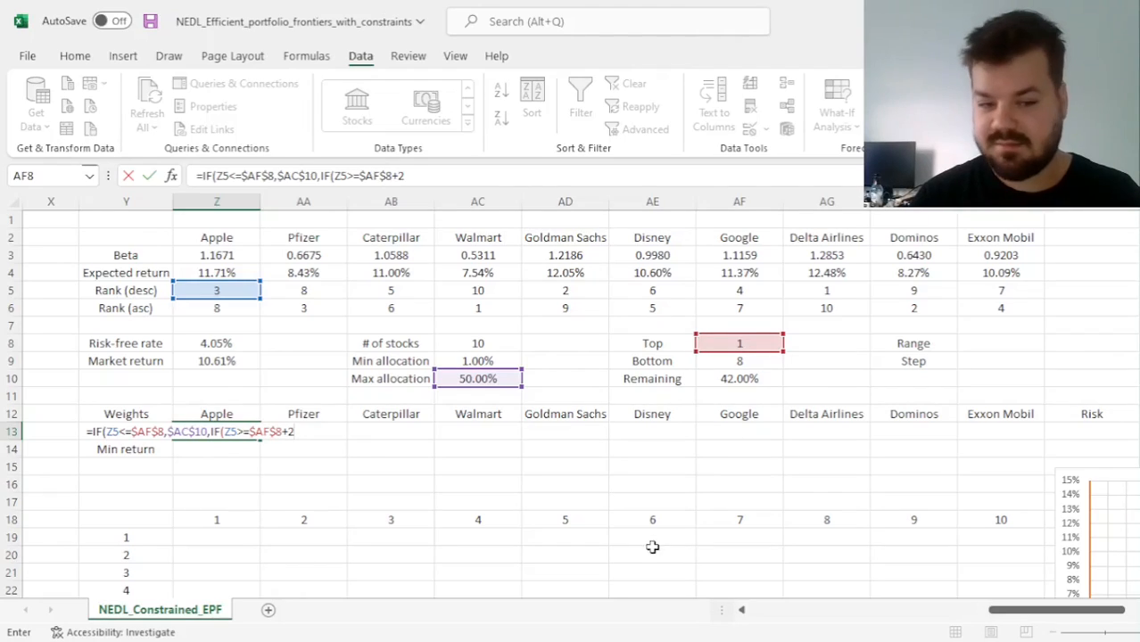
type(",")
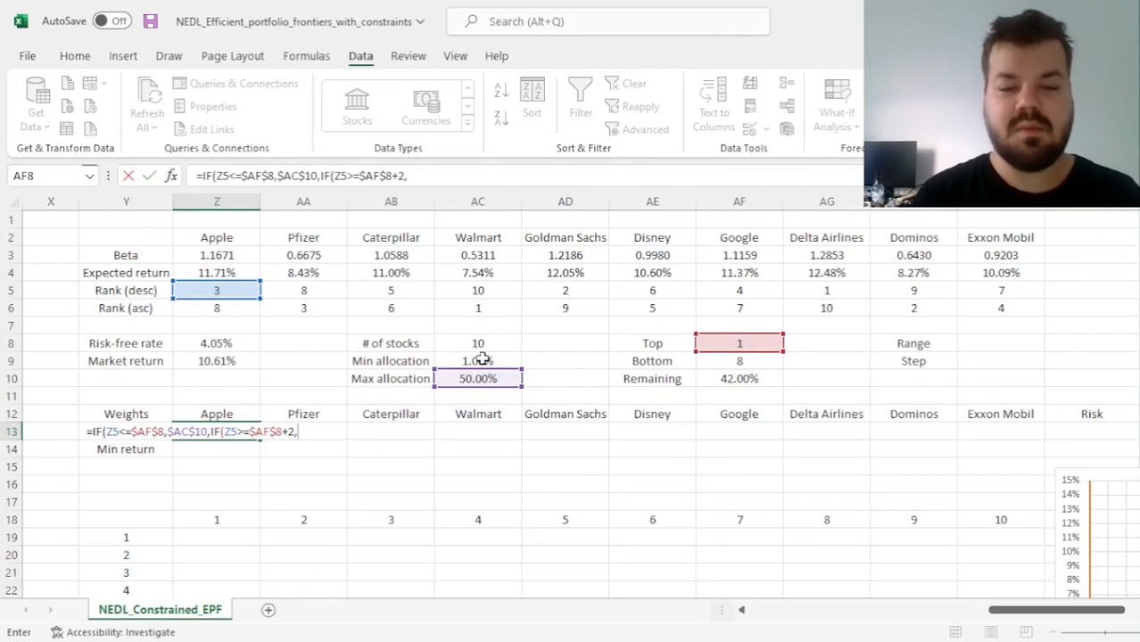
Complete the Z13 formula with outcomes $AC$9 and $AF$10, and fill it across the Max return row to AI13
left_click(477, 361)
key("F4")
type(",")
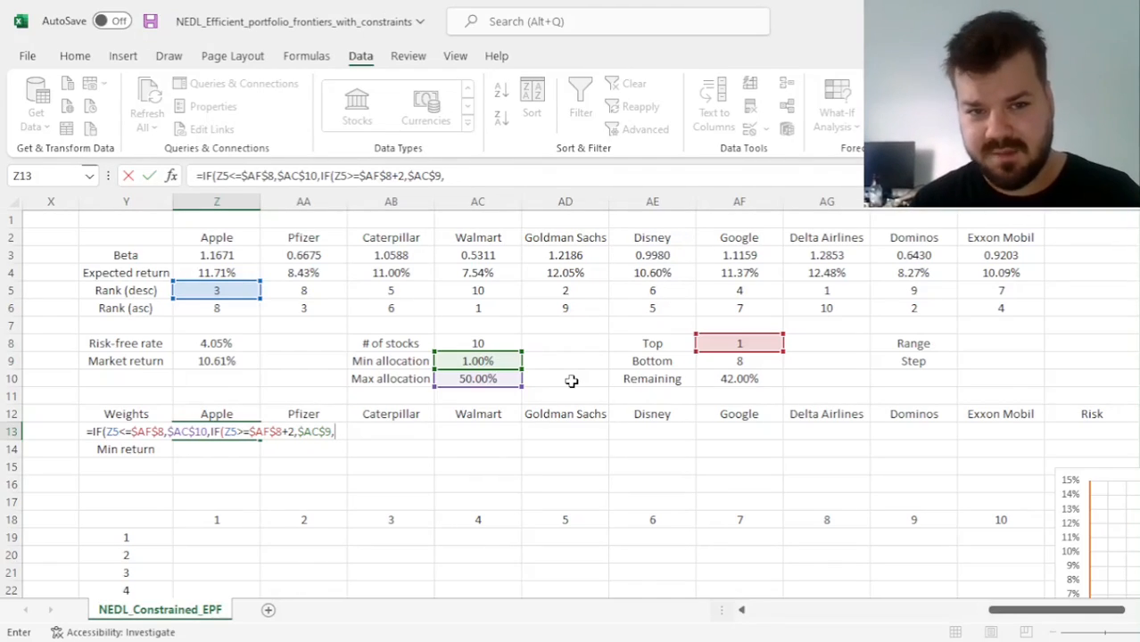
left_click(730, 379)
key("F4")
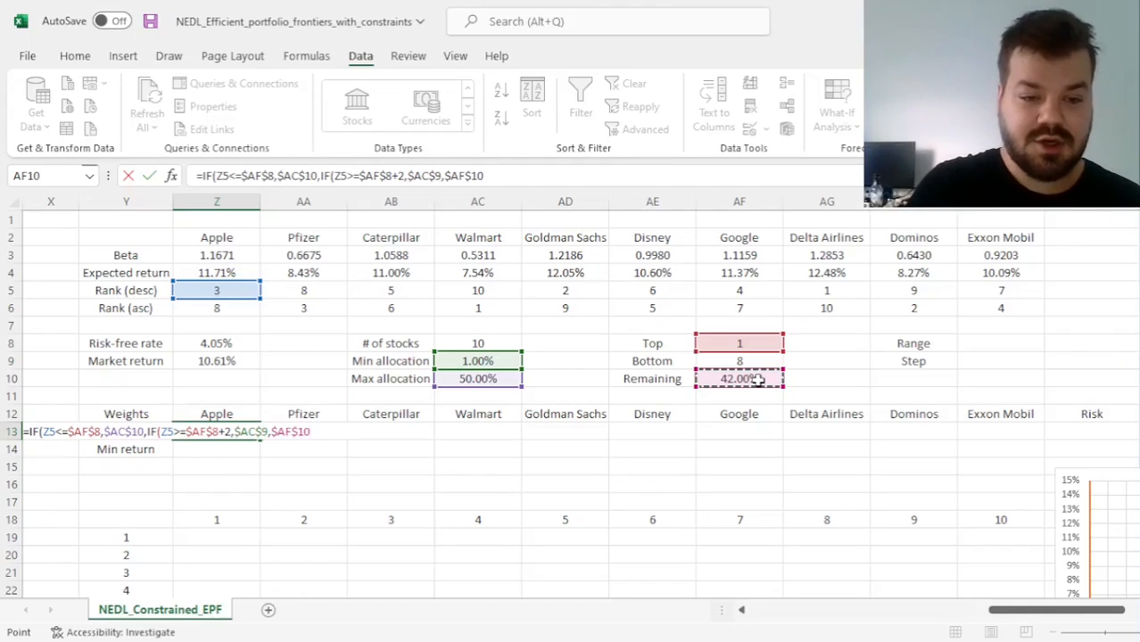
type(")")
key("ctrl+Return")
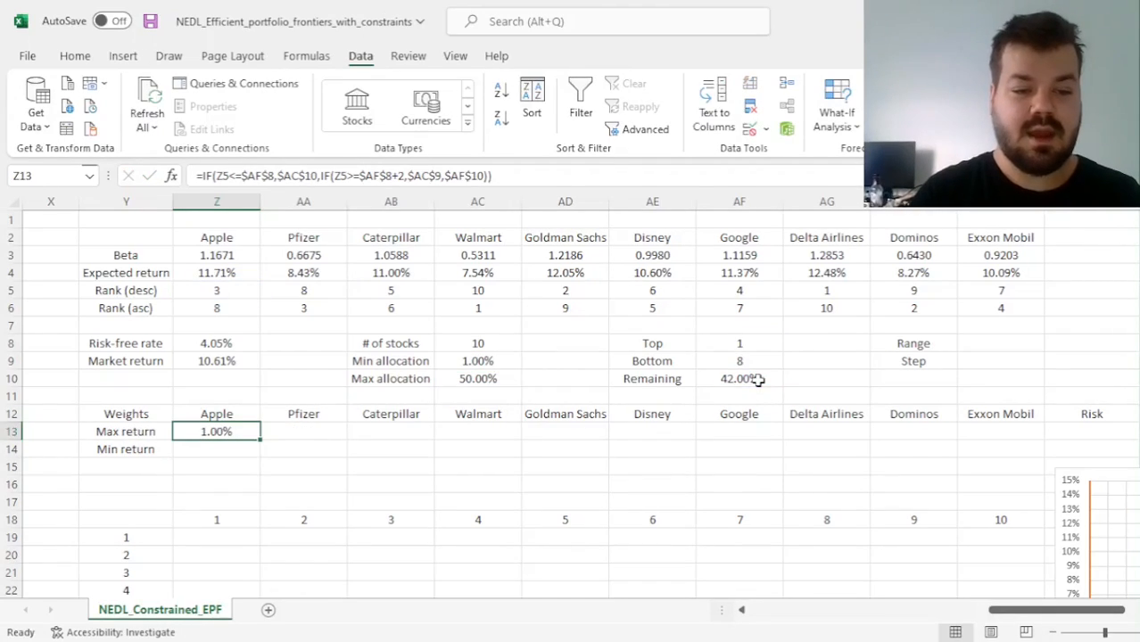
left_click_drag(260, 442, 786, 433)
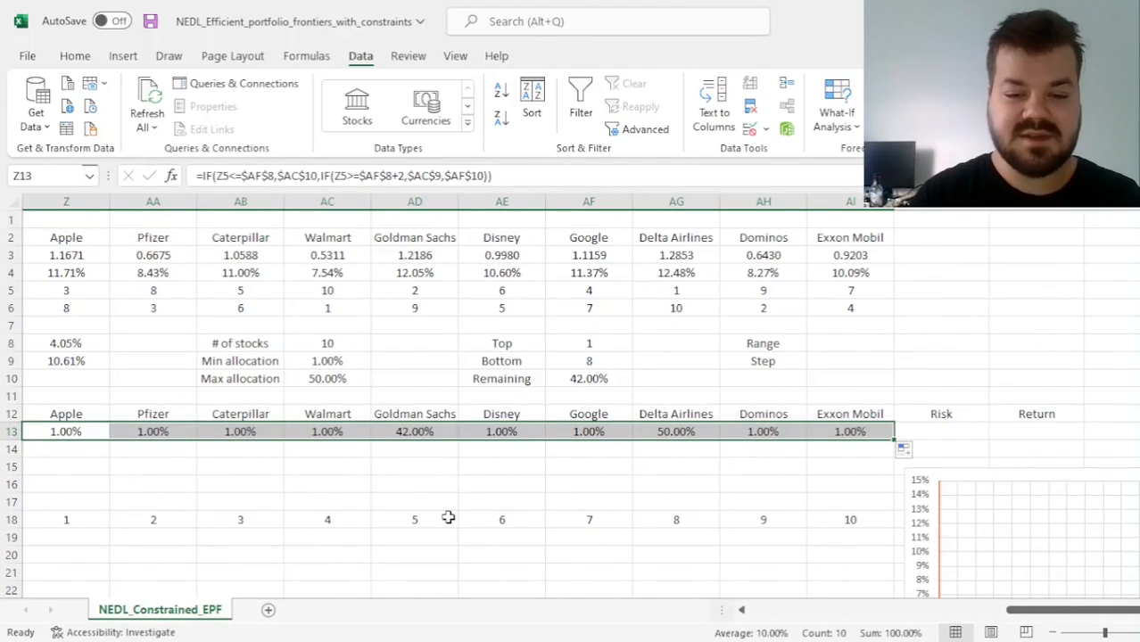
Check the Max return weights in Z13:AI13 against the descending ranks, allocation limits in AC8:AC10 and parameters in AF8:AF10
left_click(676, 431)
left_click(665, 293, "ctrl")
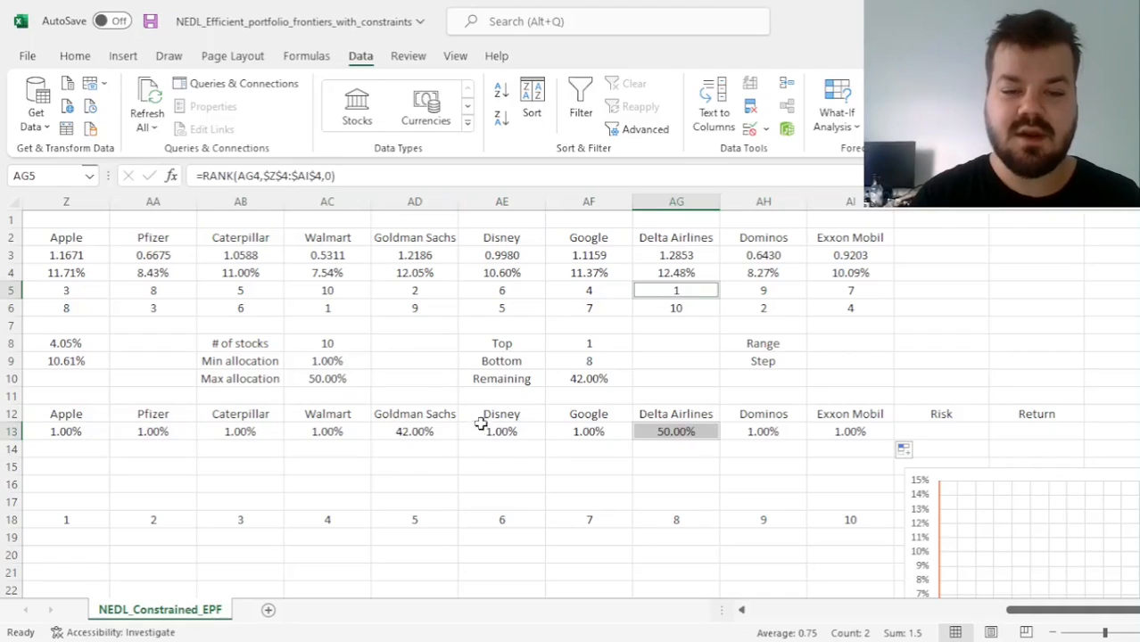
left_click(428, 436)
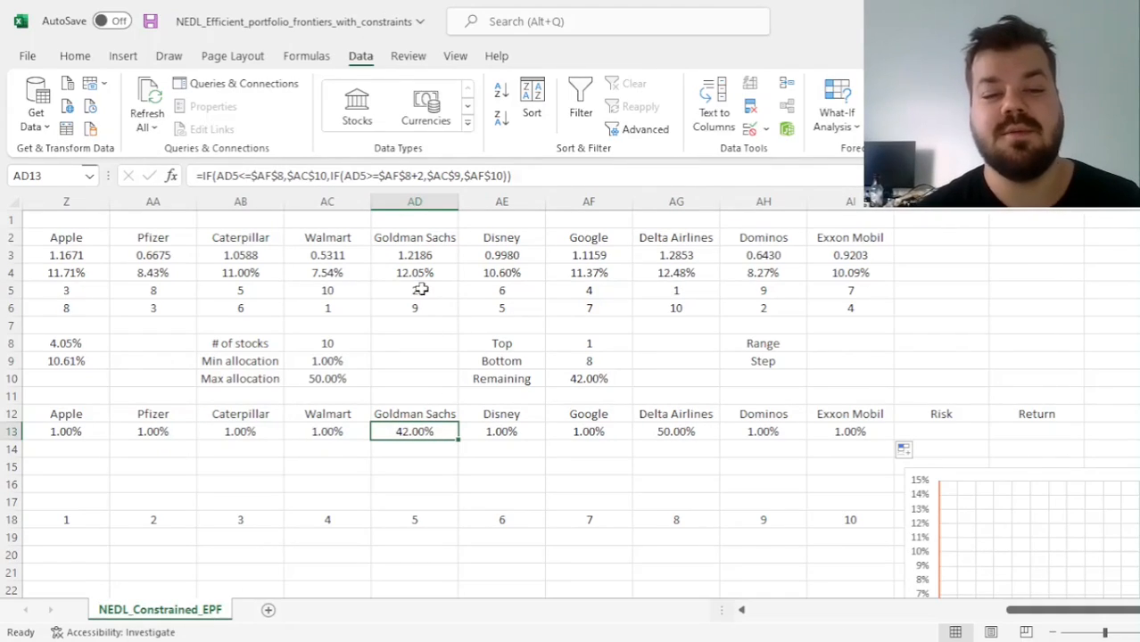
left_click(421, 290, "ctrl")
left_click_drag(487, 432, 580, 432)
left_click(766, 431, "ctrl")
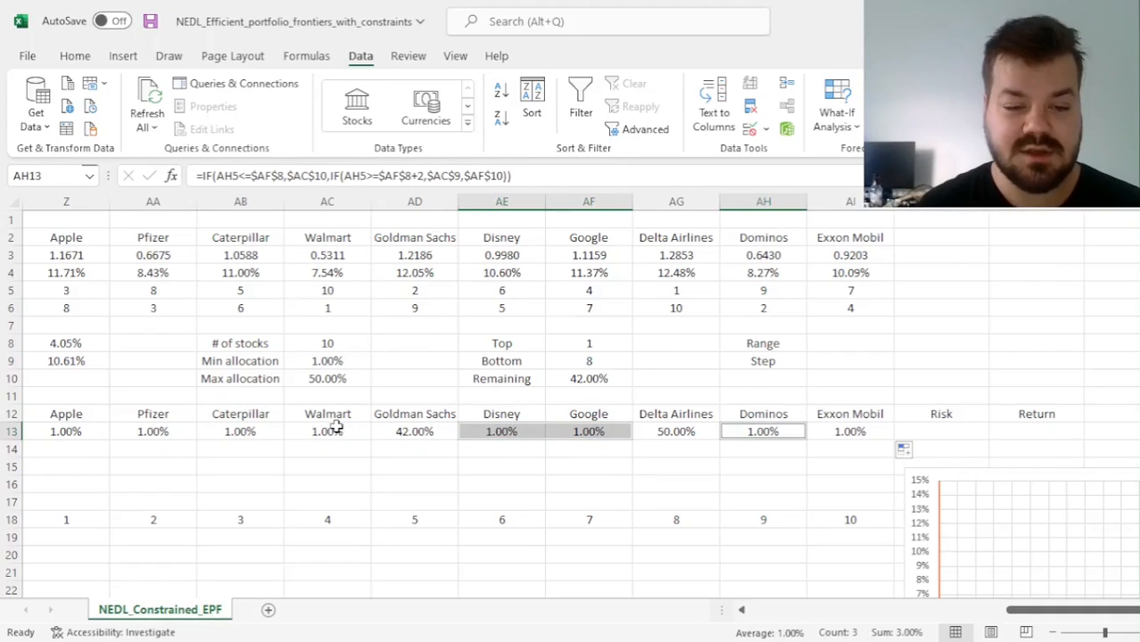
left_click_drag(327, 432, 997, 430)
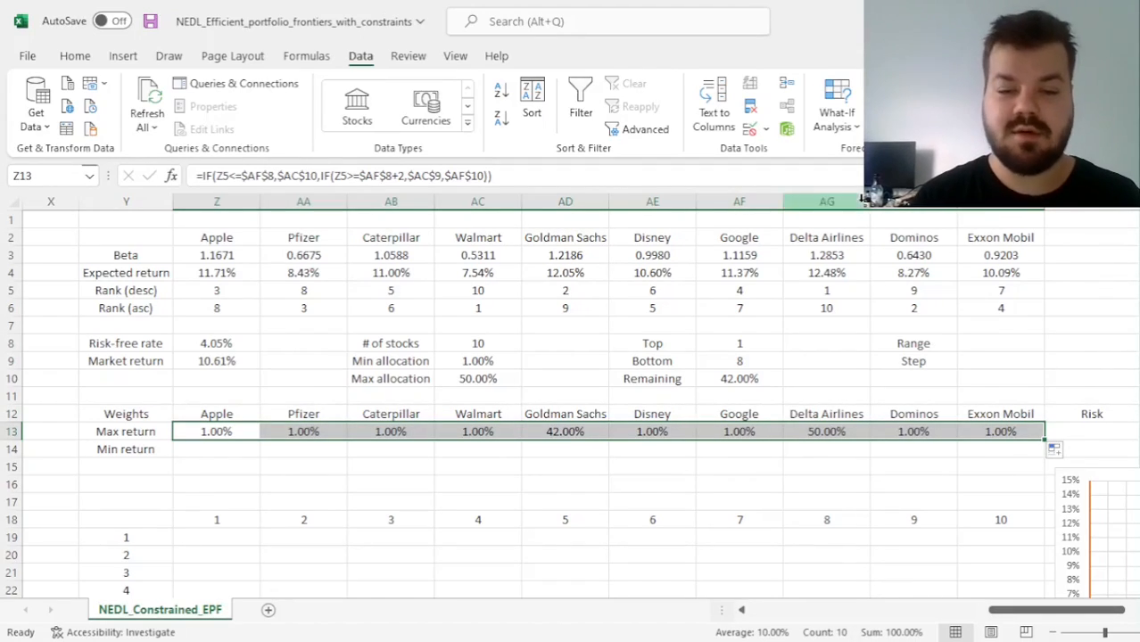
left_click_drag(508, 350, 494, 375)
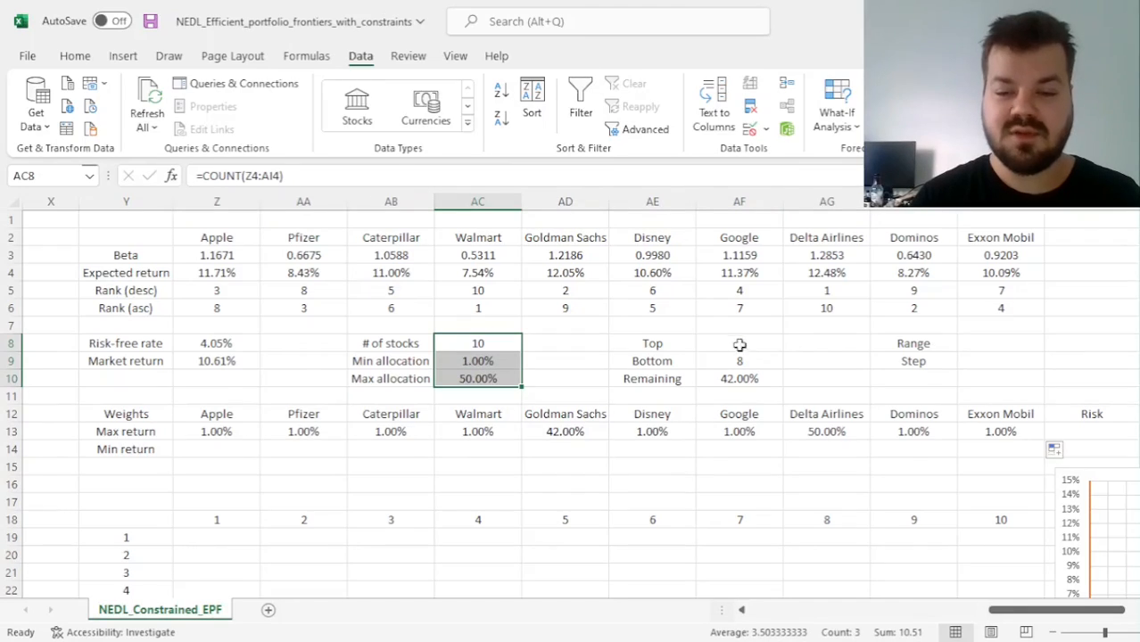
left_click_drag(738, 343, 738, 375, "ctrl")
Copy the Z13 weight formula down to Z14, check its references, and fill it across the Min return row to AI14
left_click(223, 431)
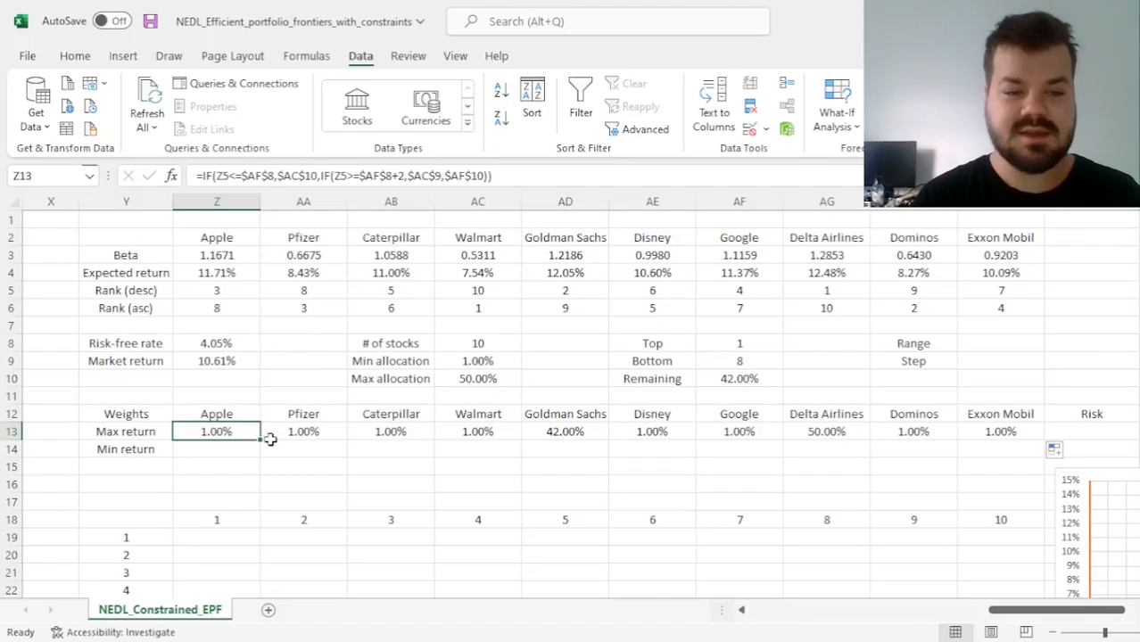
left_click_drag(262, 438, 262, 451)
left_click(241, 448)
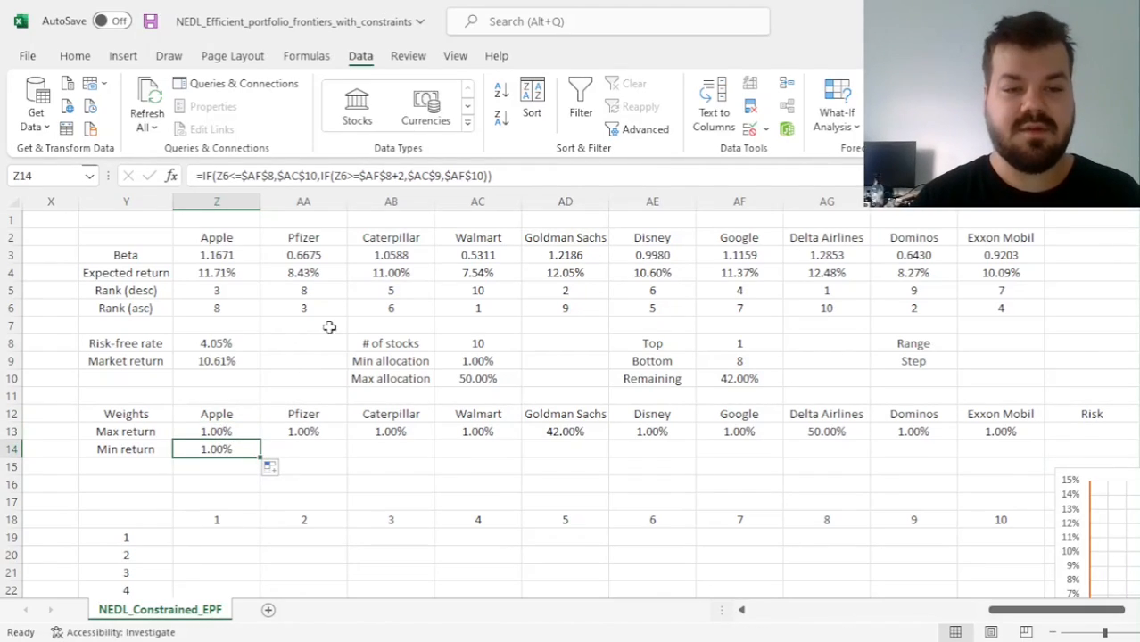
left_click(276, 177)
key("Escape")
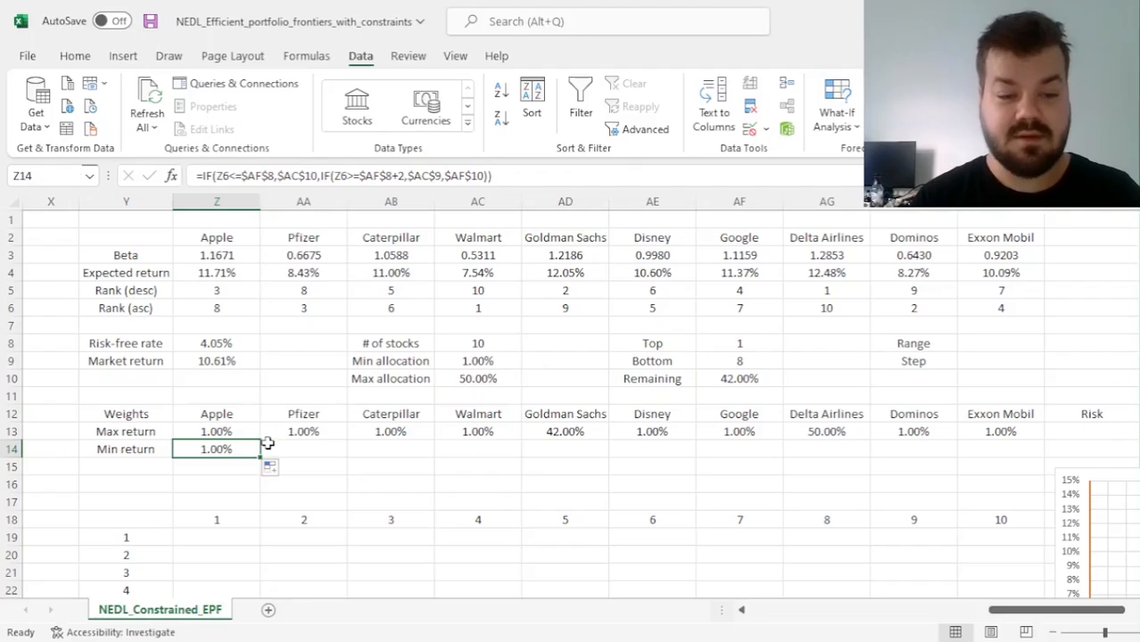
left_click_drag(263, 459, 1026, 468)
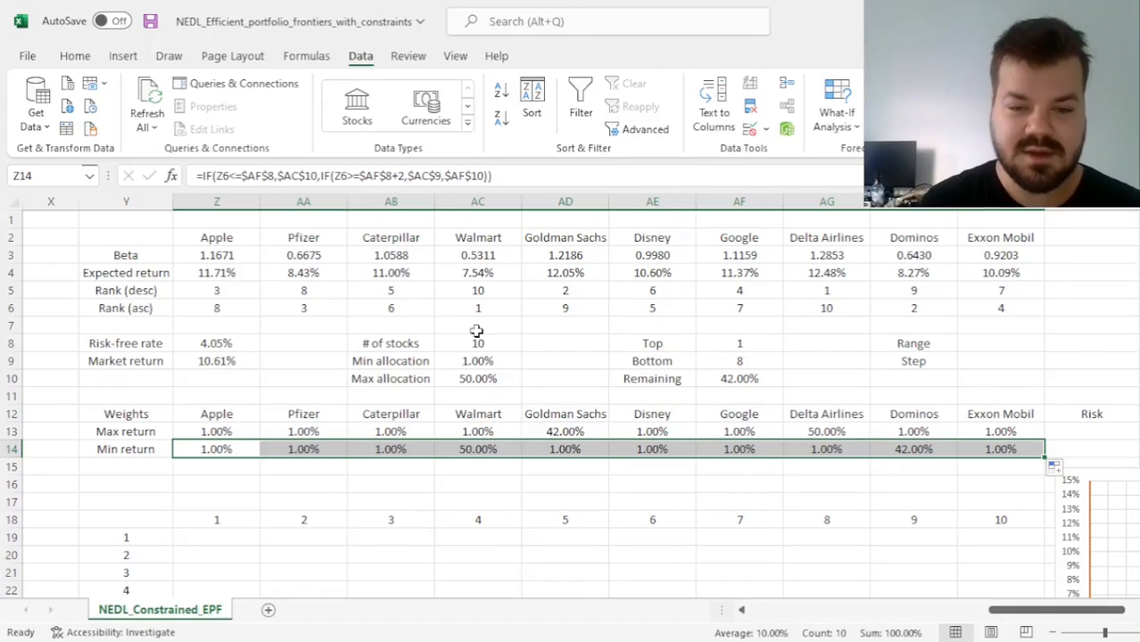
Check the Min return weights in row 14 against the expected returns and ascending ranks of Walmart, Dominos and the remaining stocks
left_click(473, 448)
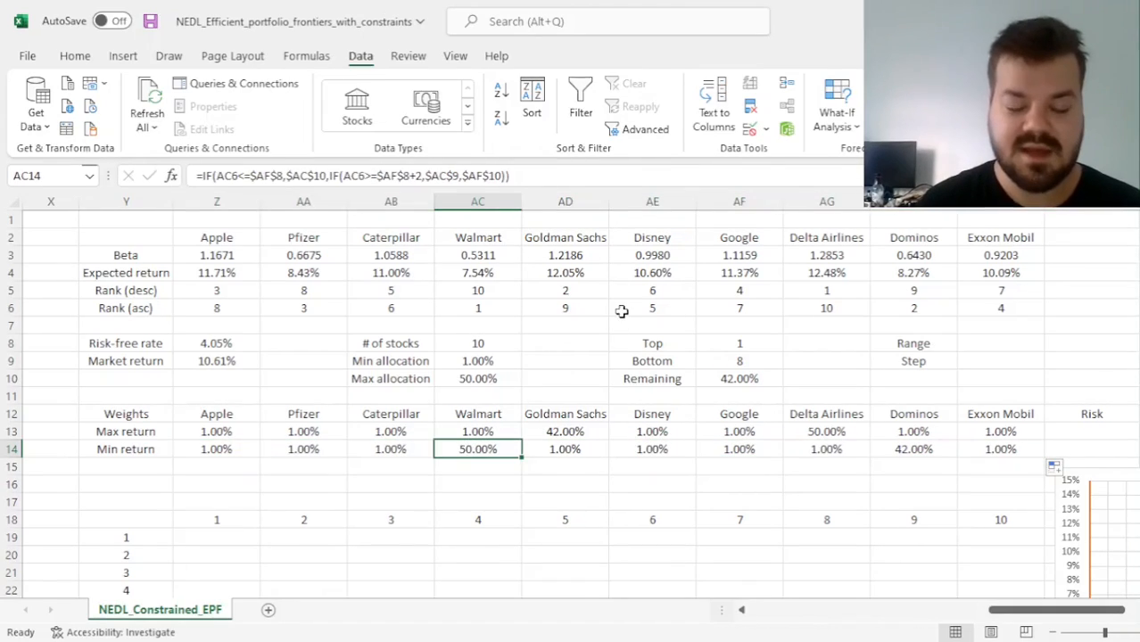
left_click(478, 273, "ctrl")
left_click(905, 450, "ctrl")
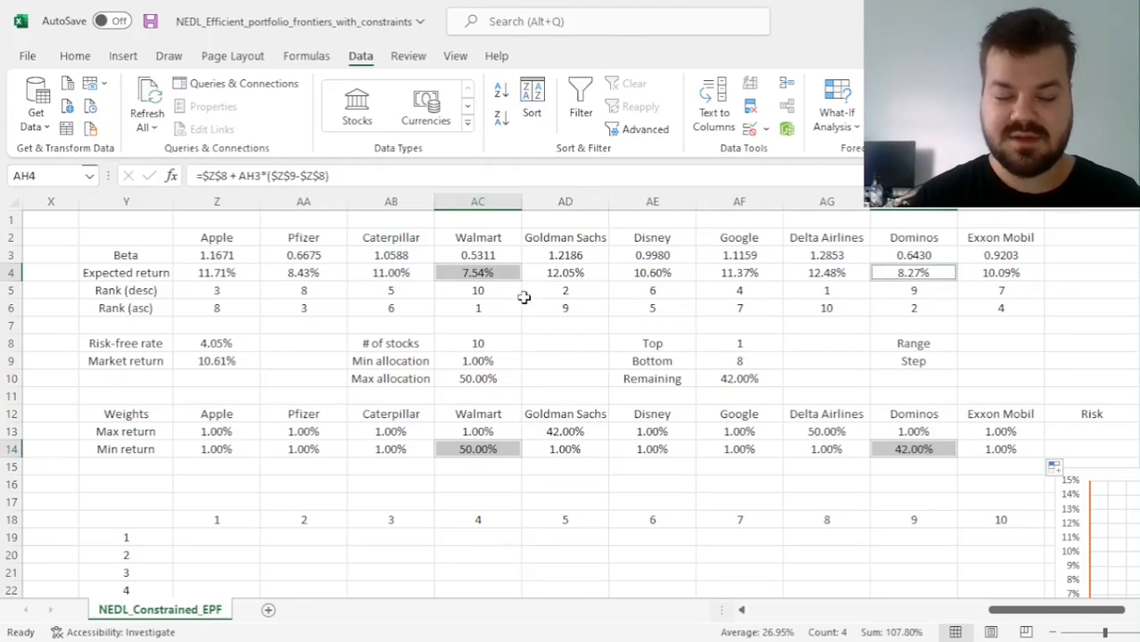
left_click(486, 306, "ctrl")
left_click(896, 308, "ctrl")
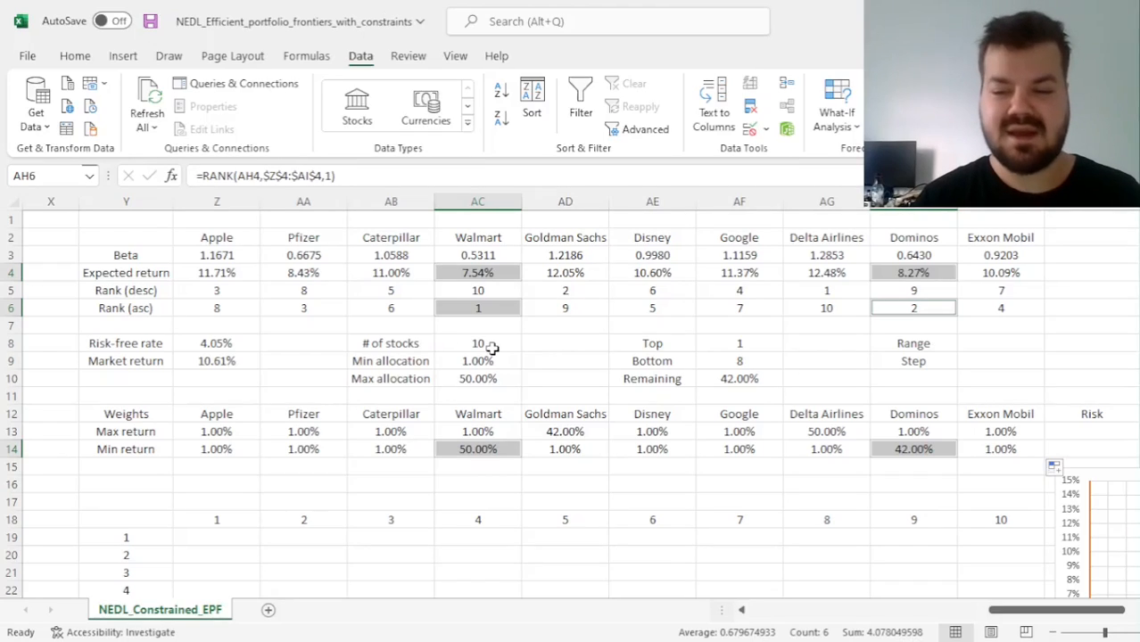
left_click_drag(226, 449, 394, 449)
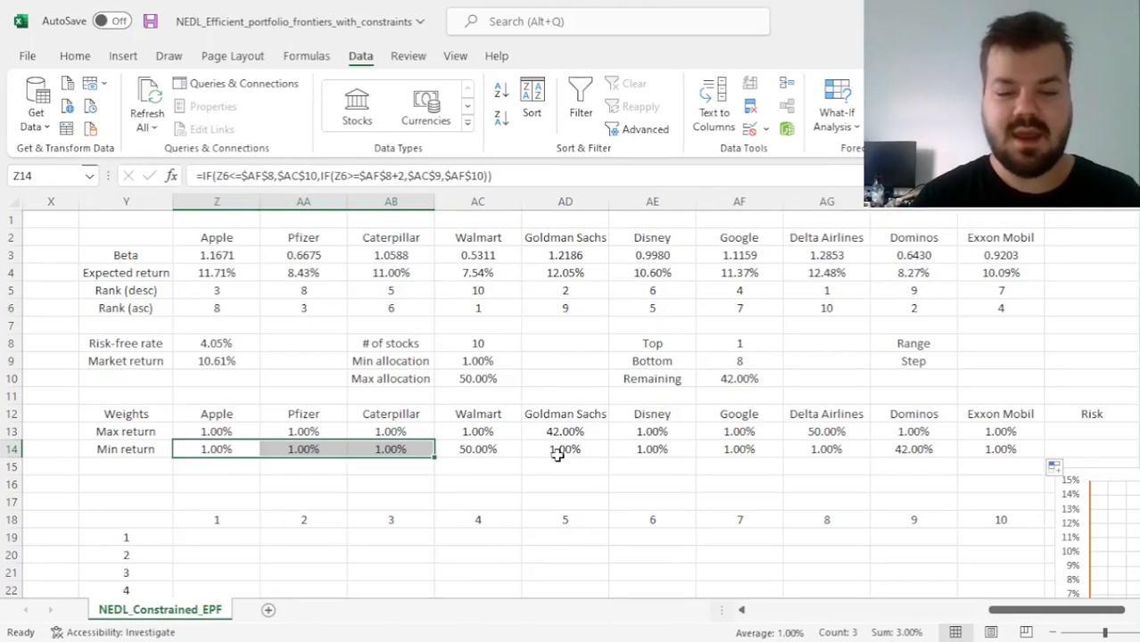
left_click_drag(558, 452, 713, 449, "ctrl")
left_click(988, 449, "ctrl")
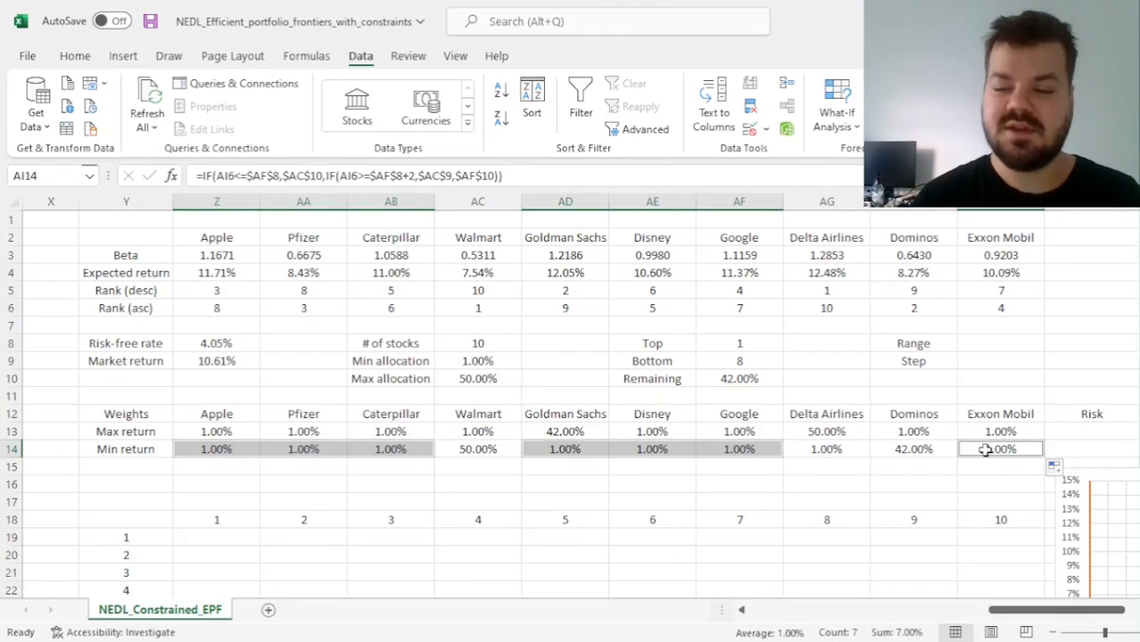
left_click(833, 449, "ctrl")
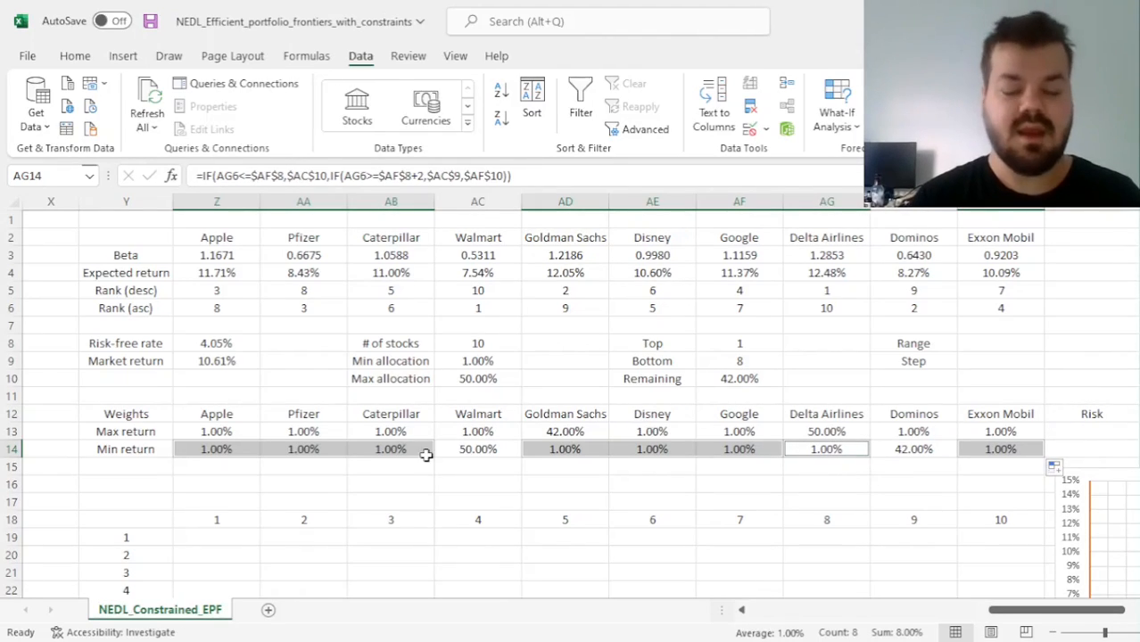
Start a covariance formula in Z19, the first cell of the 10-by-10 matrix, with =COVARIANCE.S(INDEX(
scroll(427, 455, "down", 2)
scroll(426, 455, "up", 2)
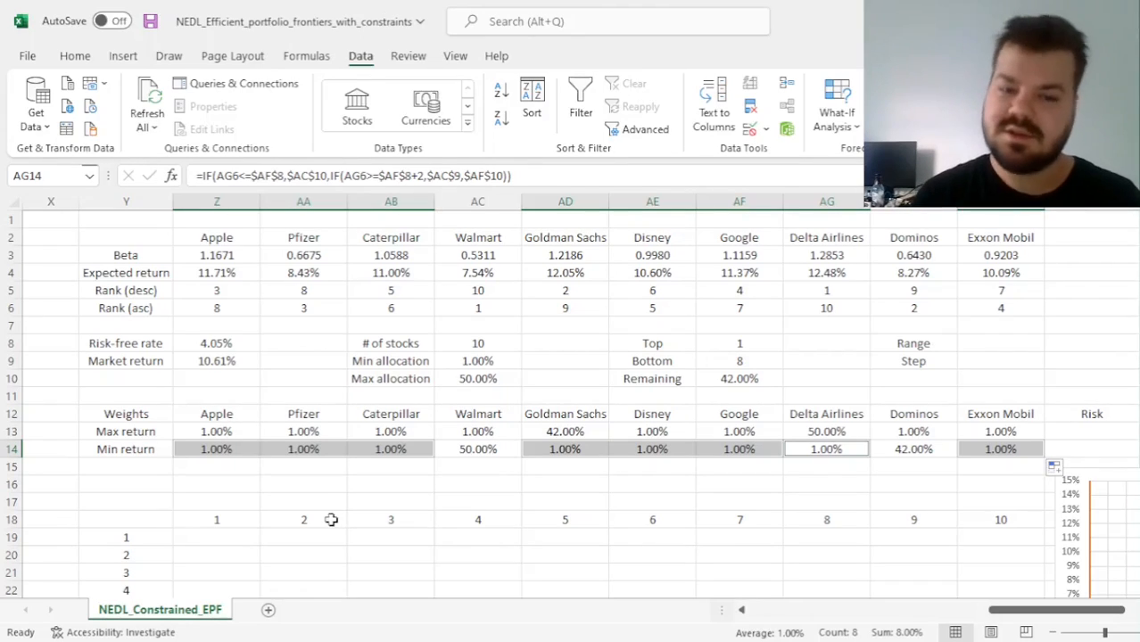
left_click(210, 535)
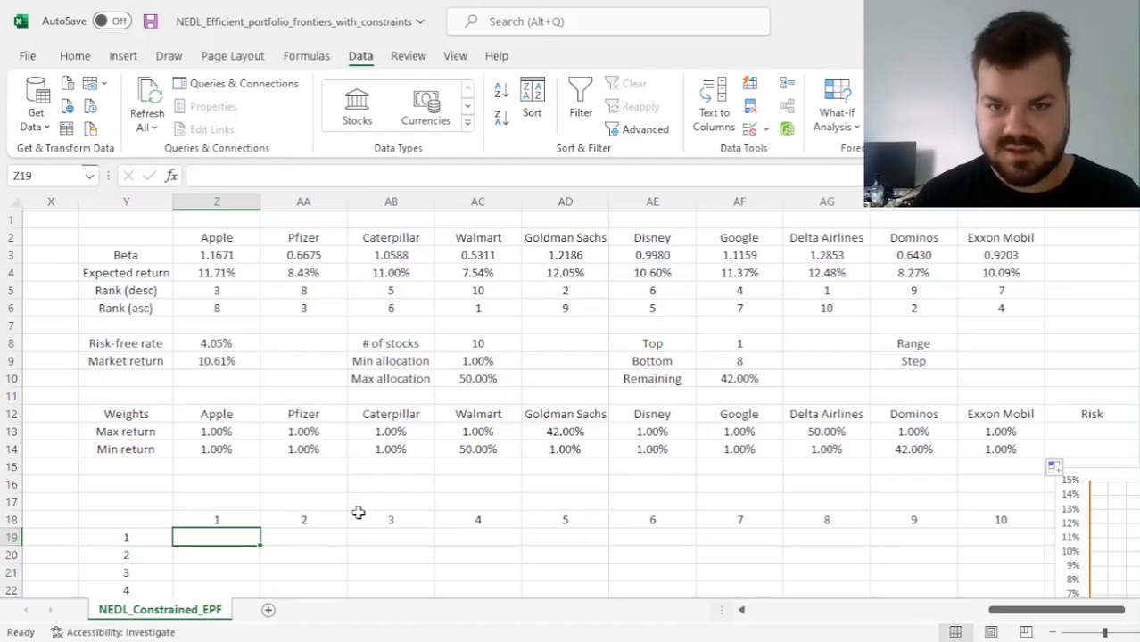
scroll(254, 492, "down", 3)
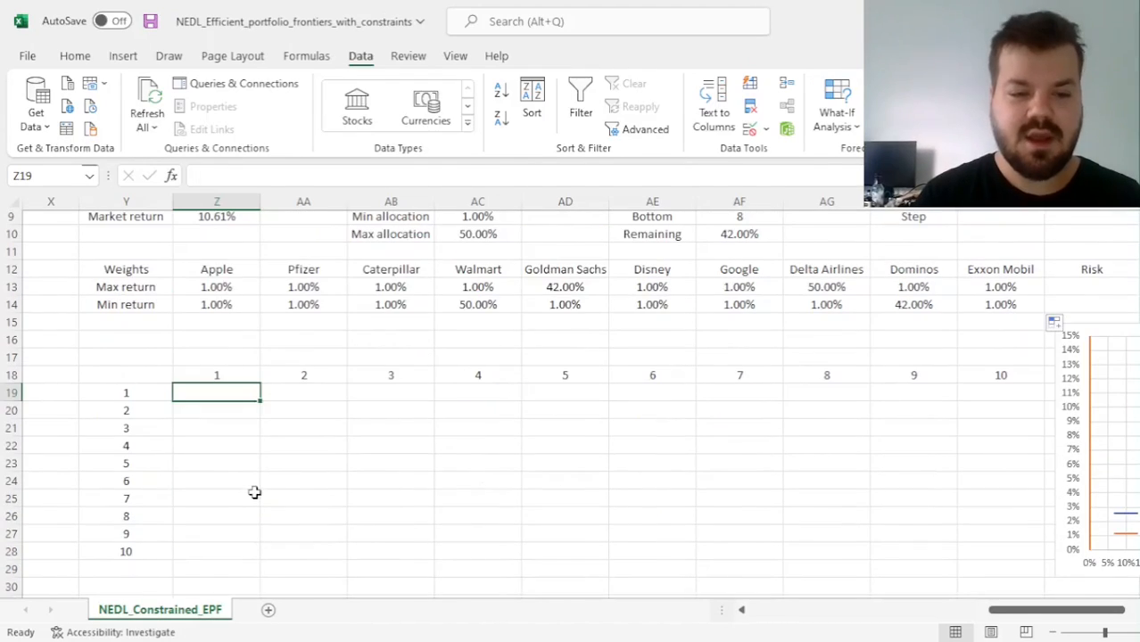
scroll(255, 496, "up", 2)
scroll(255, 492, "down", 2)
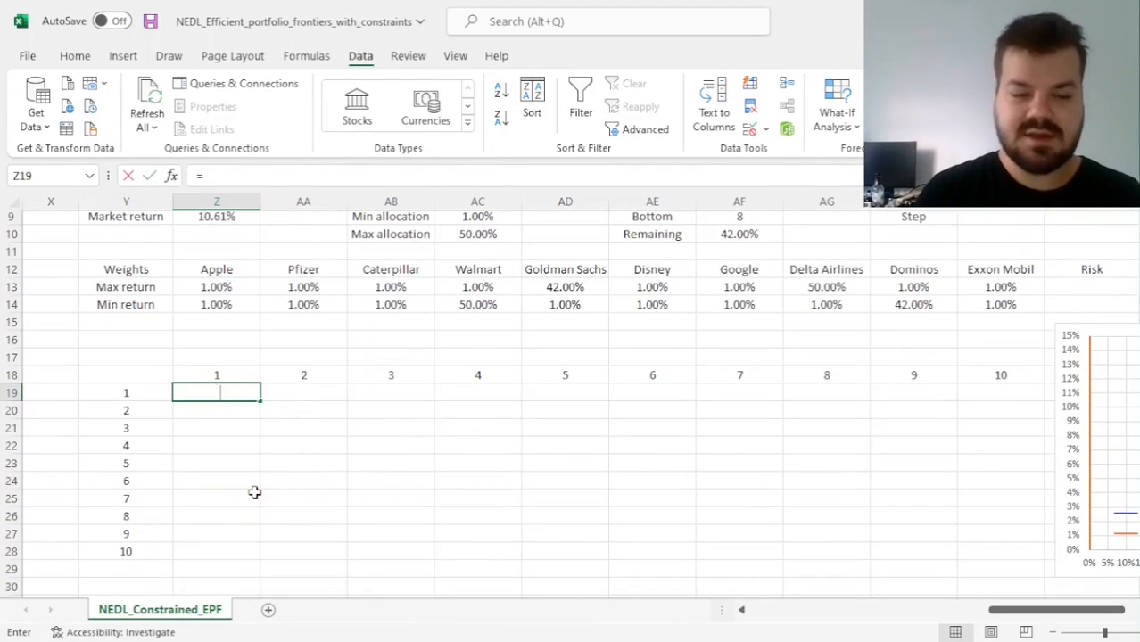
type("=")
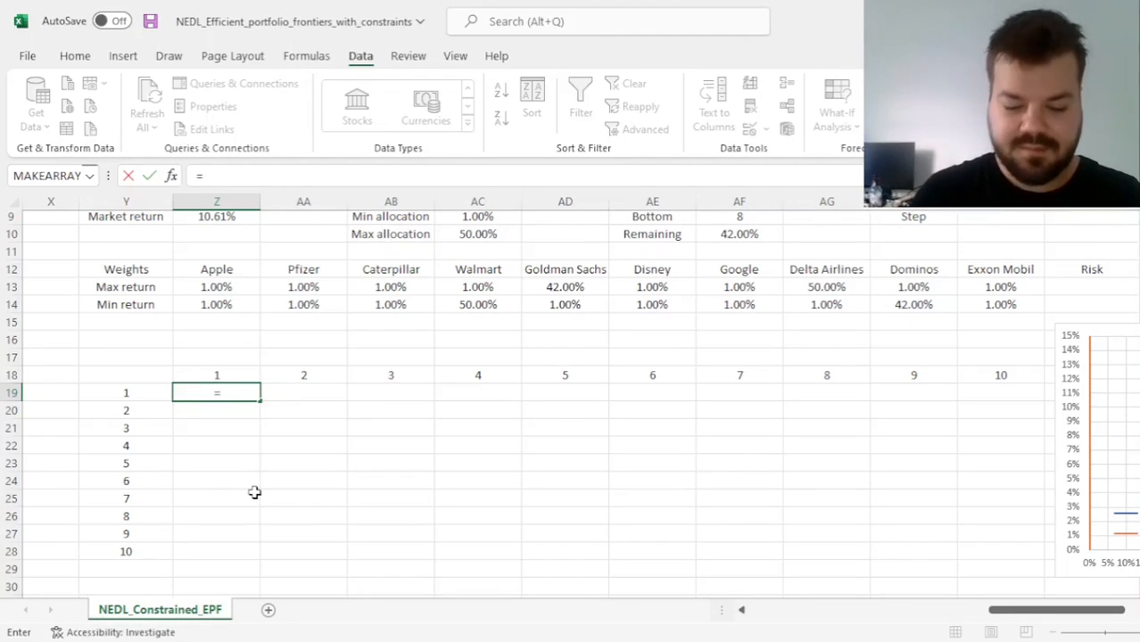
type("OVARIANCE.(")
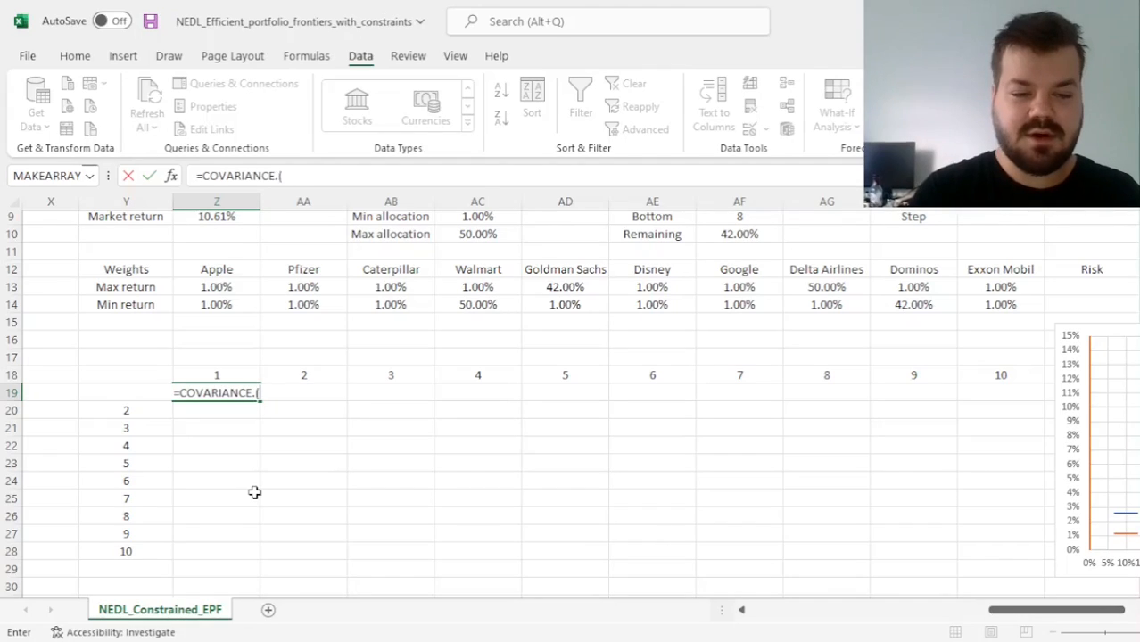
key("BackSpace")
type("S(INDEX(")
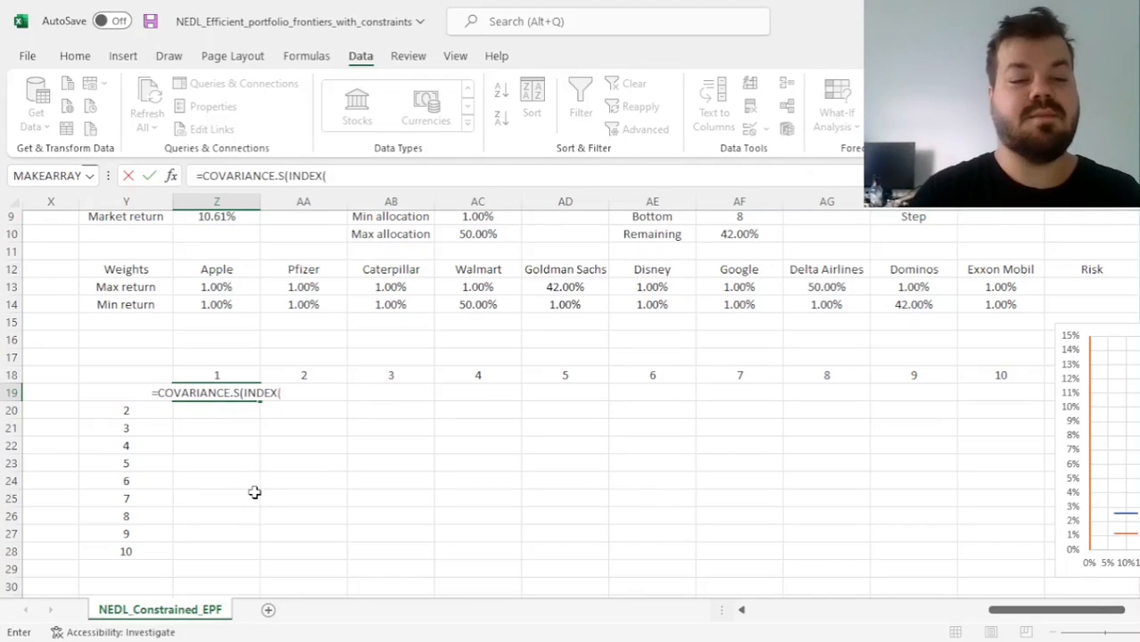
Reference the stocks' first return row, Apple to Exxon Mobil, as the absolute range $M$3:$V$3 in the INDEX function
key("Left")
key("Left")
key("Left")
key("Left")
key("Left")
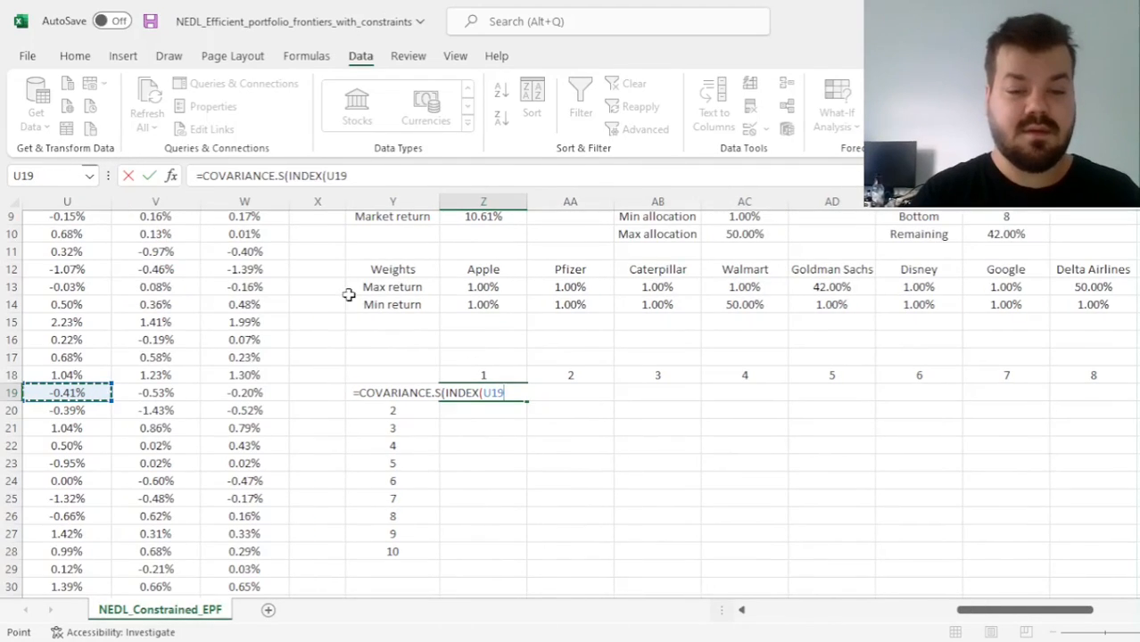
scroll(348, 294, "left", 5)
scroll(348, 294, "up", 3)
left_click_drag(245, 256, 977, 256)
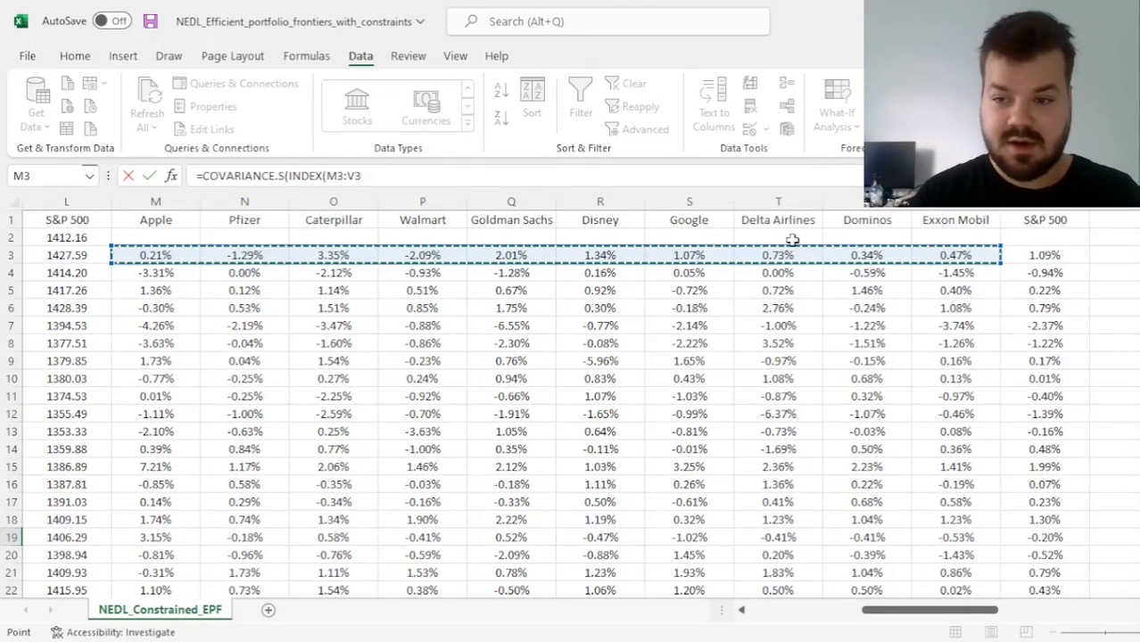
left_click_drag(326, 176, 361, 176)
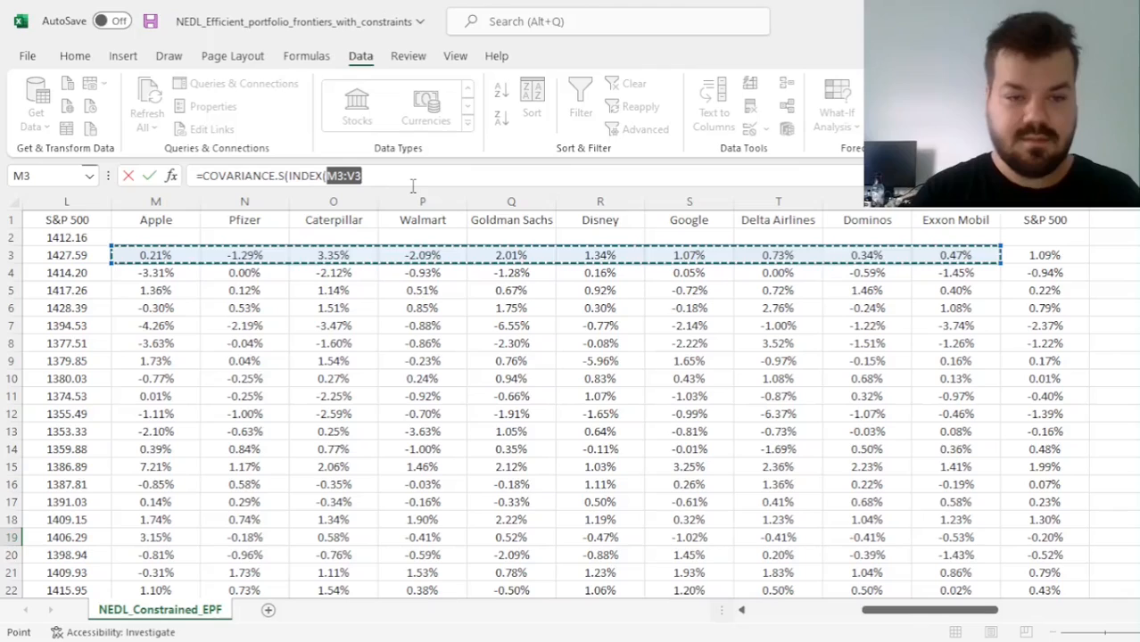
key("F4")
left_click(504, 177)
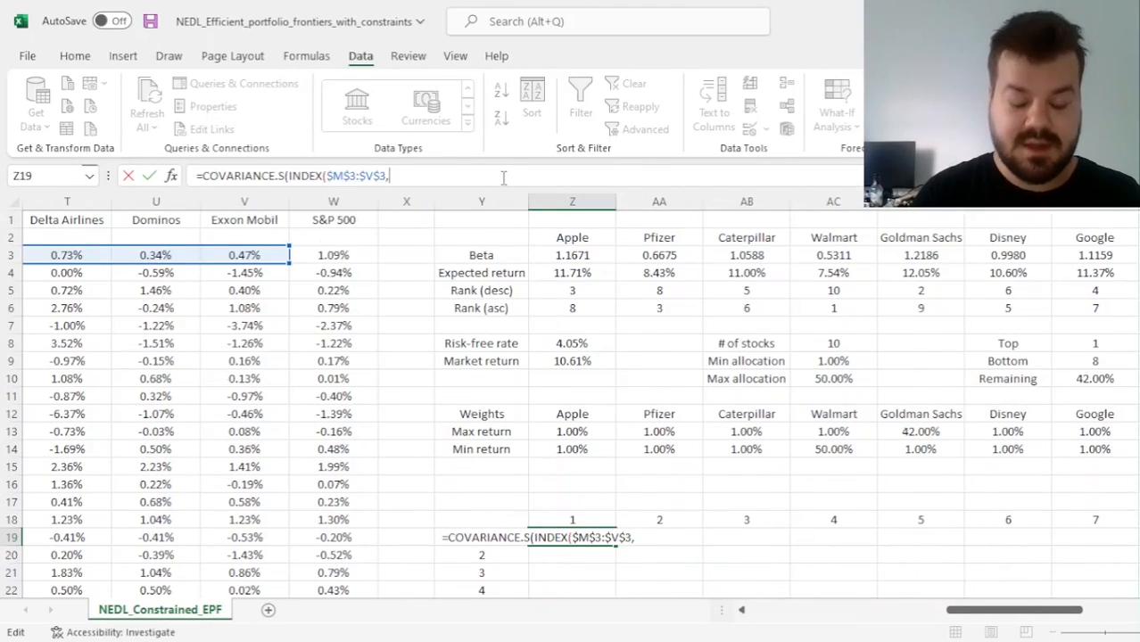
Set the first INDEX function's position argument to $Y19, locking only the column, and close the function
scroll(416, 530, "down", 1)
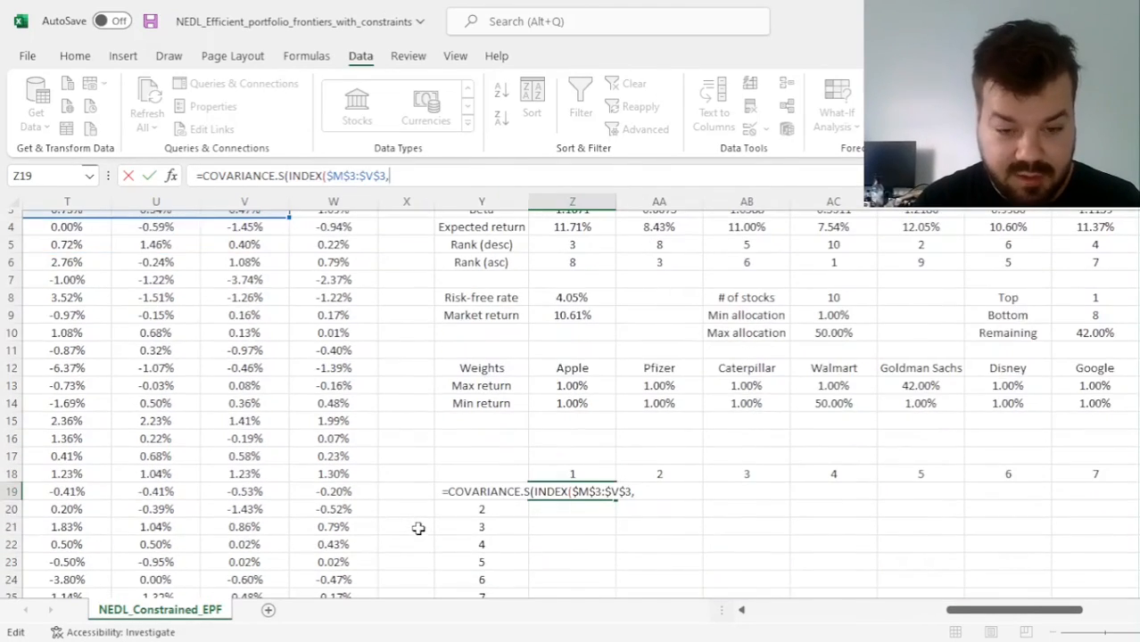
left_click(467, 534)
key("Up")
key("Up")
left_click(393, 175)
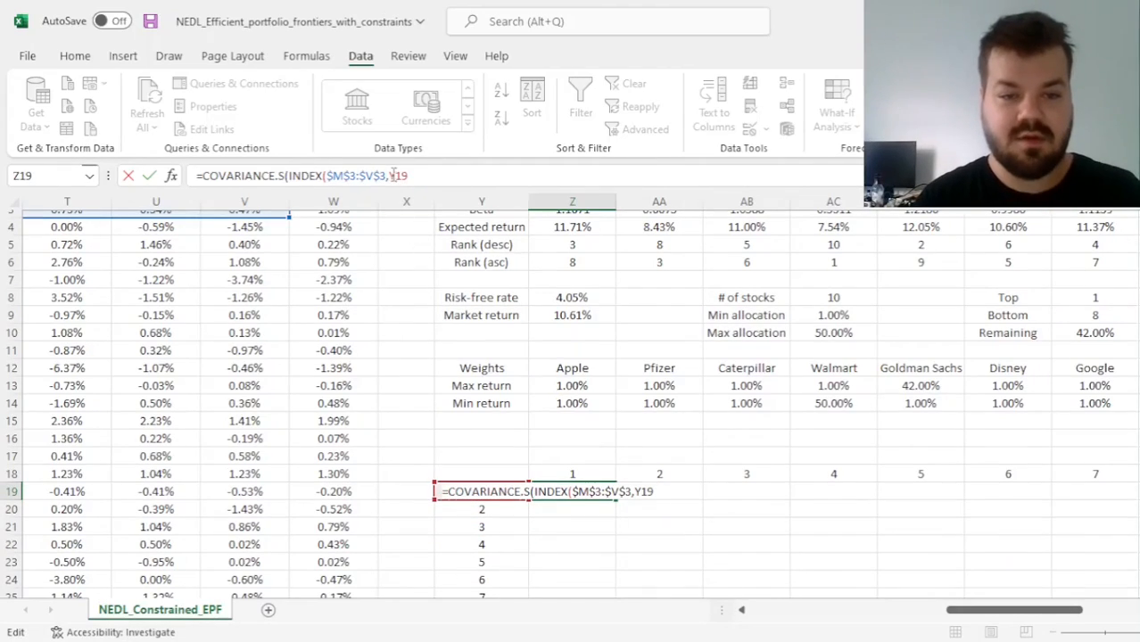
type("$")
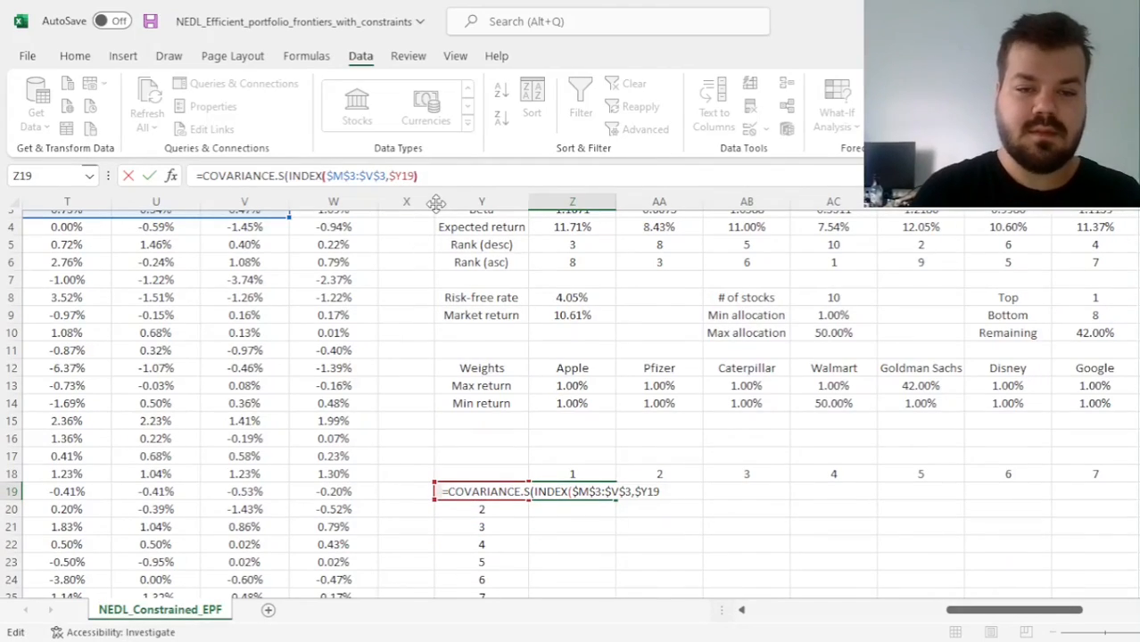
key("End")
Extend the range with :INDEX( and reference the stocks' last return row as the absolute range $M$2519:$V$2519
type(":INDEX(")
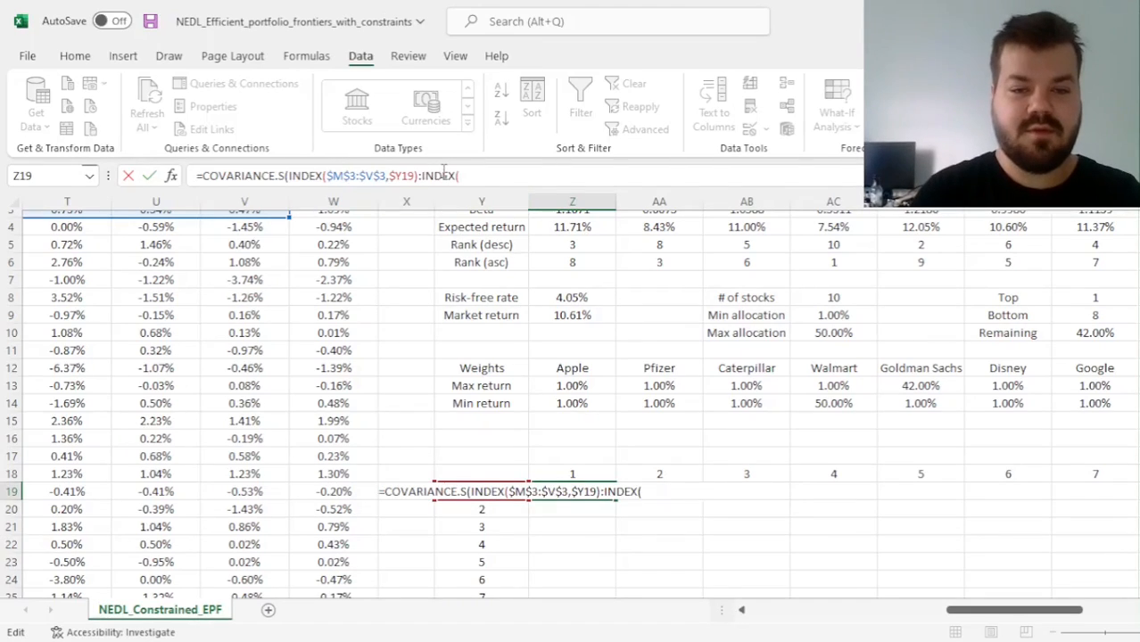
left_click(94, 262)
key("Left")
key("Left")
key("Left")
key("Left")
key("Left")
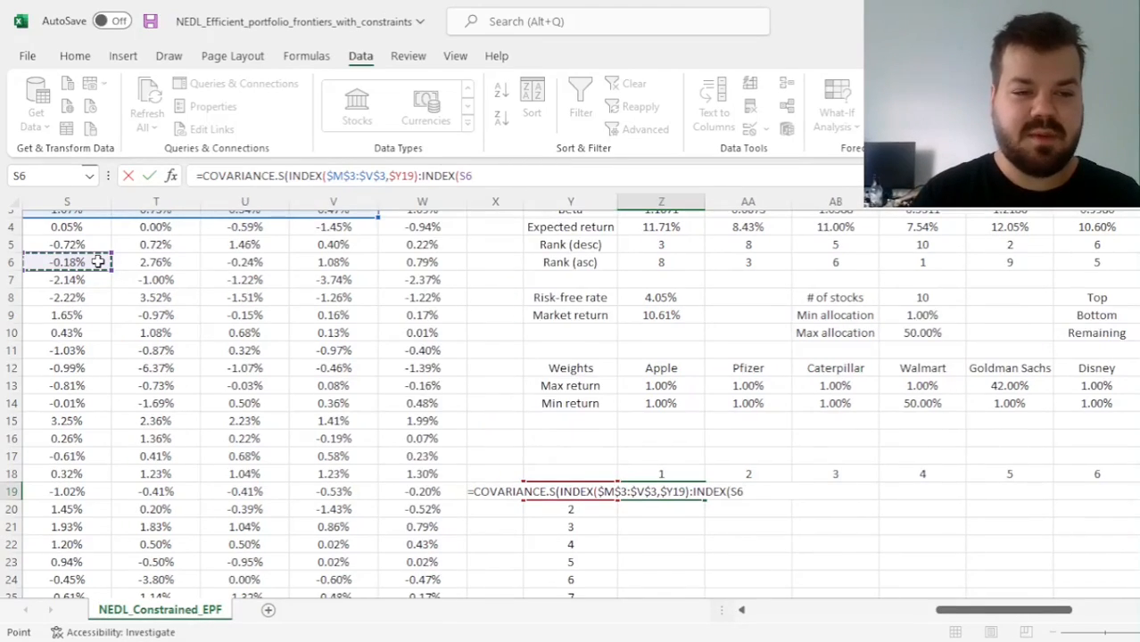
key("Left")
key("Left")
key("Left")
key("Right")
key("ctrl+Down")
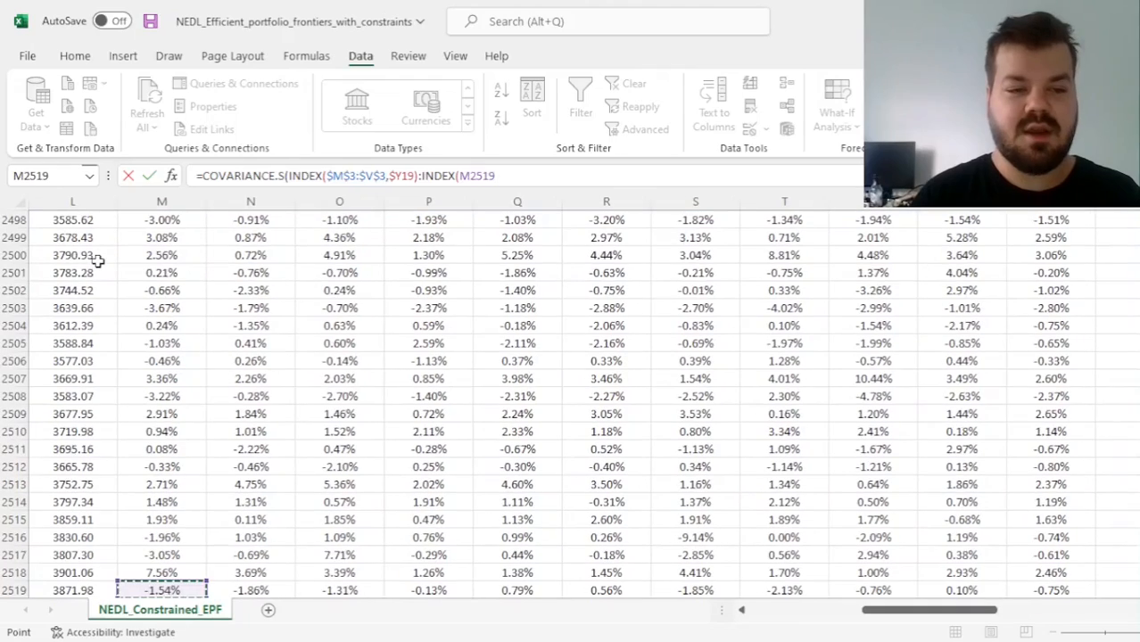
scroll(115, 281, "down", 3)
left_click_drag(178, 437, 979, 428)
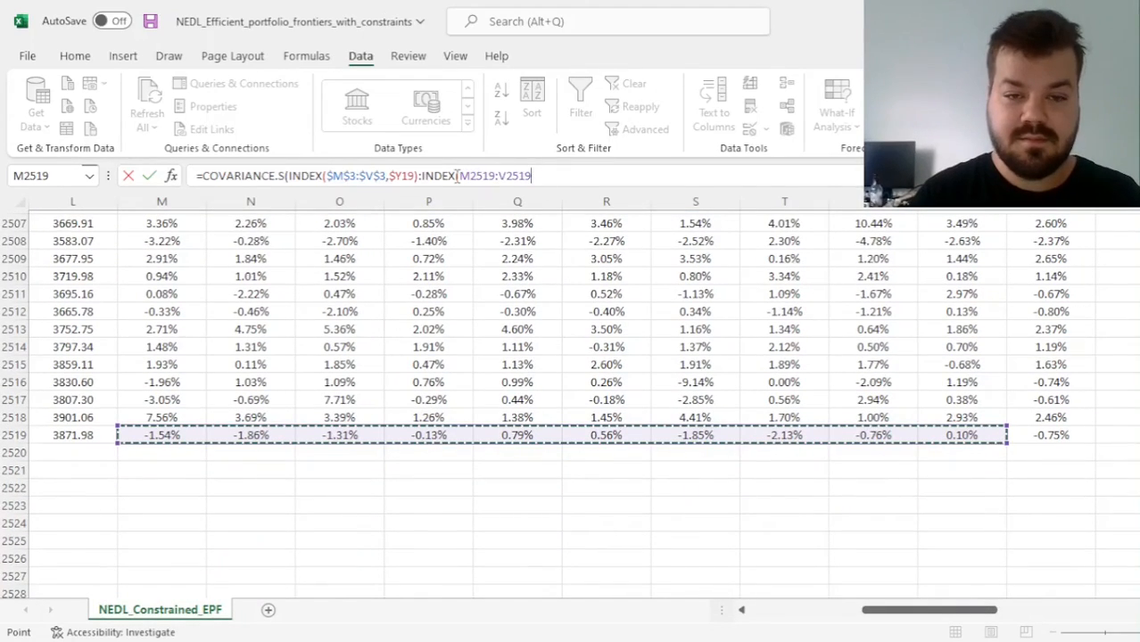
left_click_drag(458, 175, 591, 181)
key("F4")
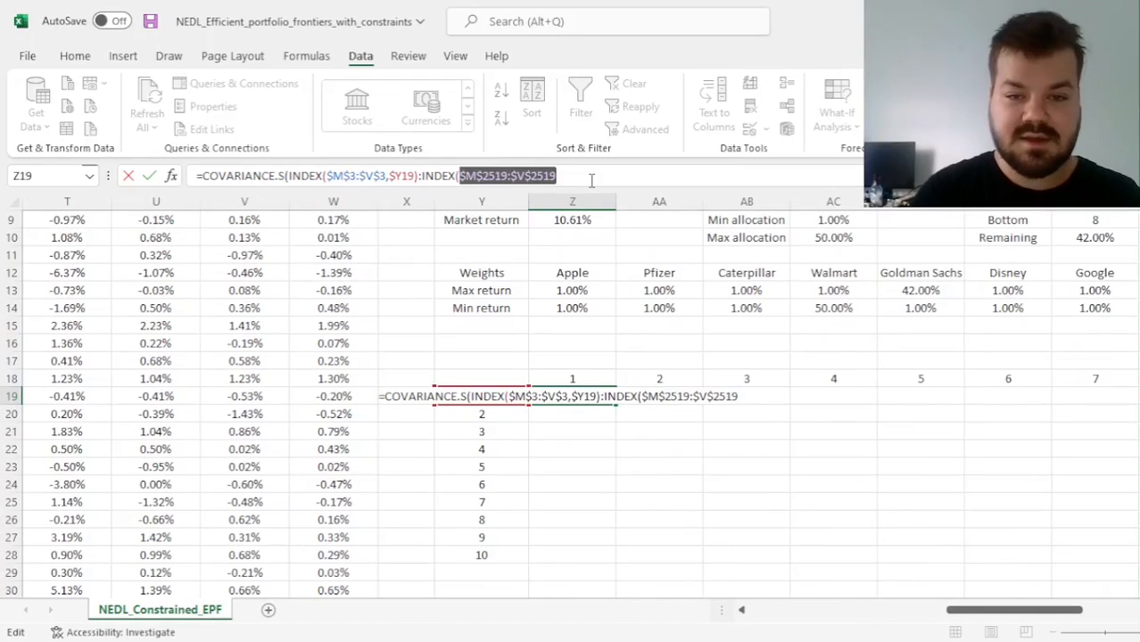
Set the second INDEX function's position argument to $Y19, close the function and add a comma for COVARIANCE.S's second array
type(",")
left_click(478, 437)
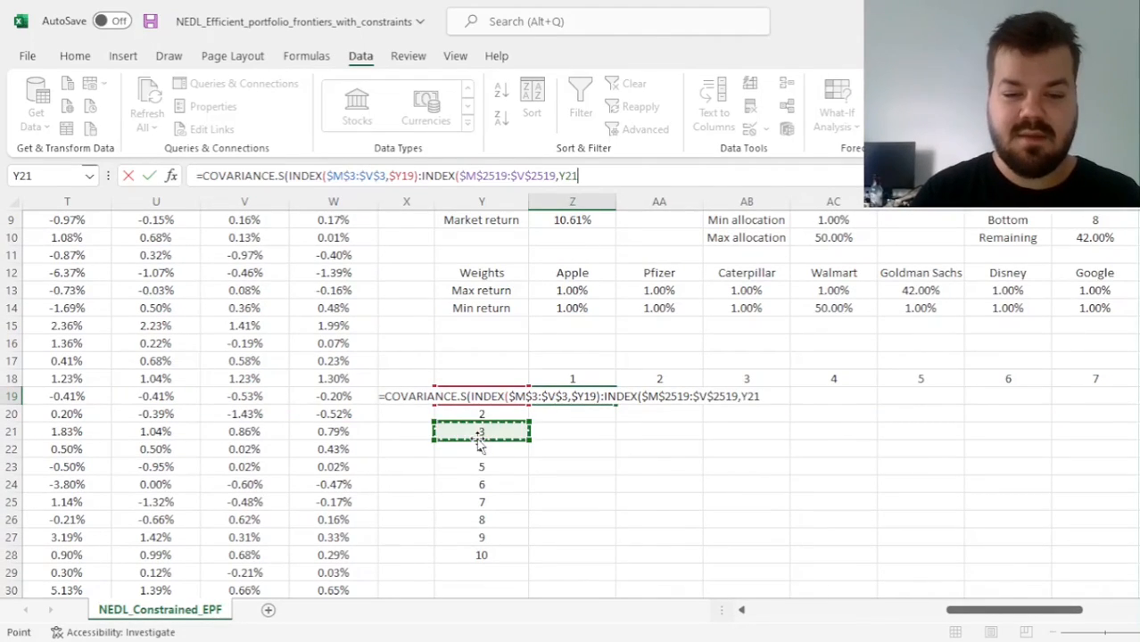
key("Down")
key("Down")
key("Up")
key("Up")
key("Up")
key("Up")
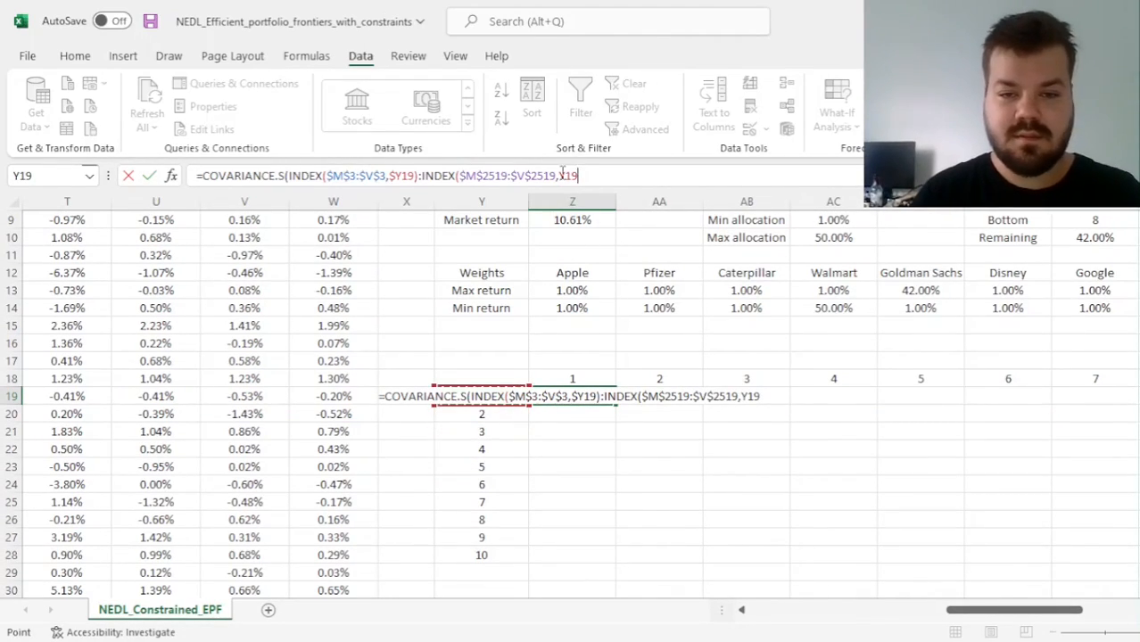
left_click(587, 178)
key("F4")
key("F4")
key("F4")
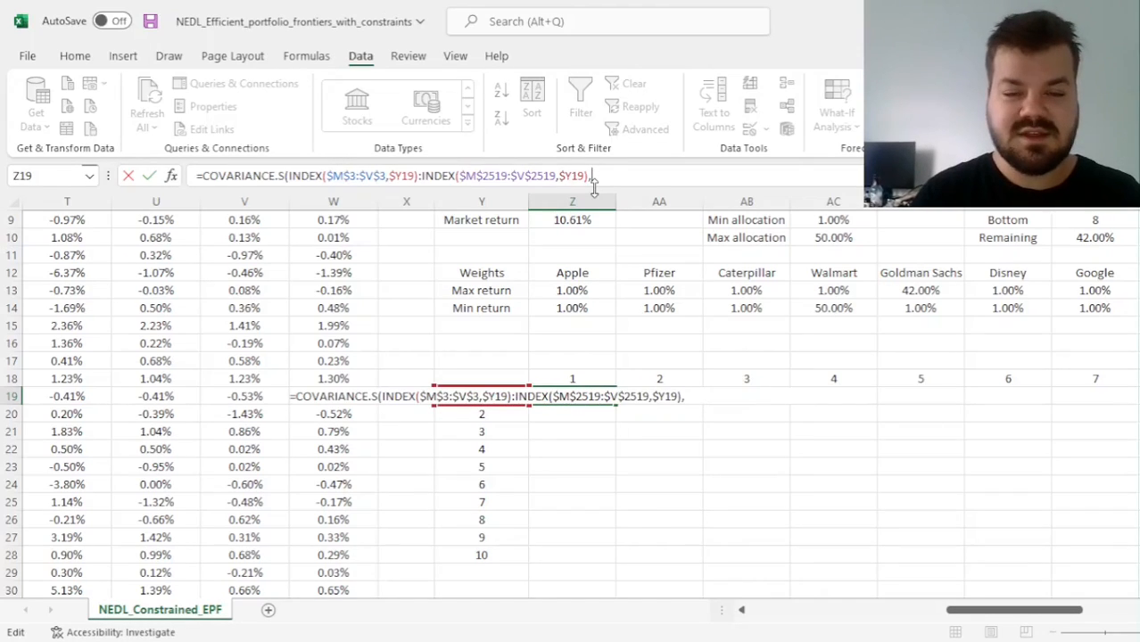
Copy the whole INDEX:INDEX range expression and paste it as the second array of COVARIANCE.S
left_click_drag(290, 176, 592, 174)
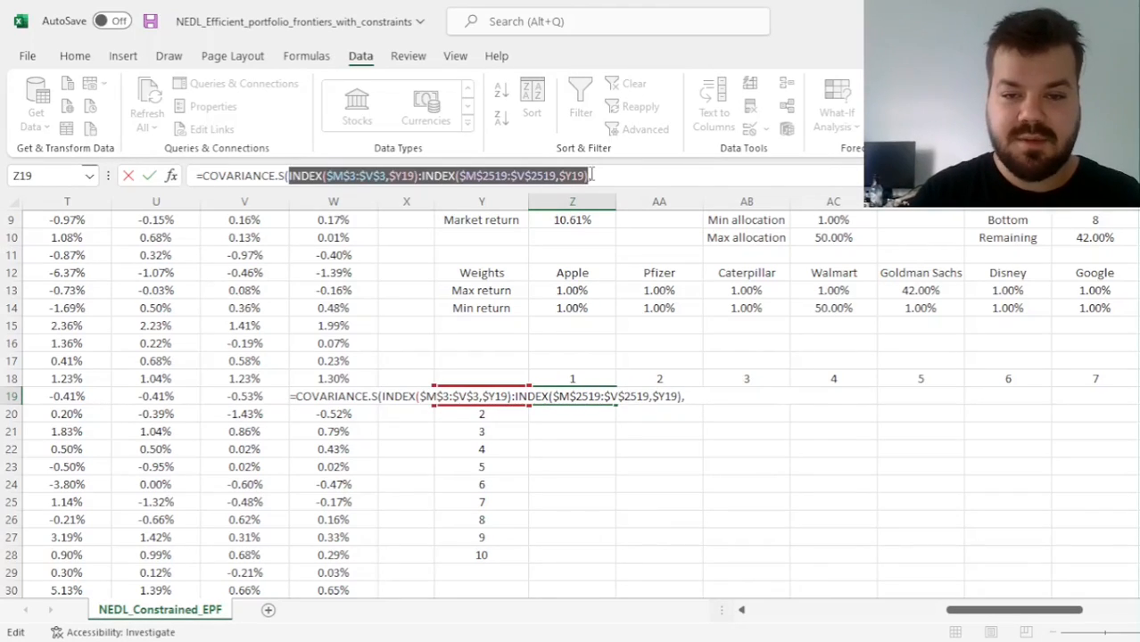
key("ctrl+c")
left_click(616, 176)
key("ctrl+v")
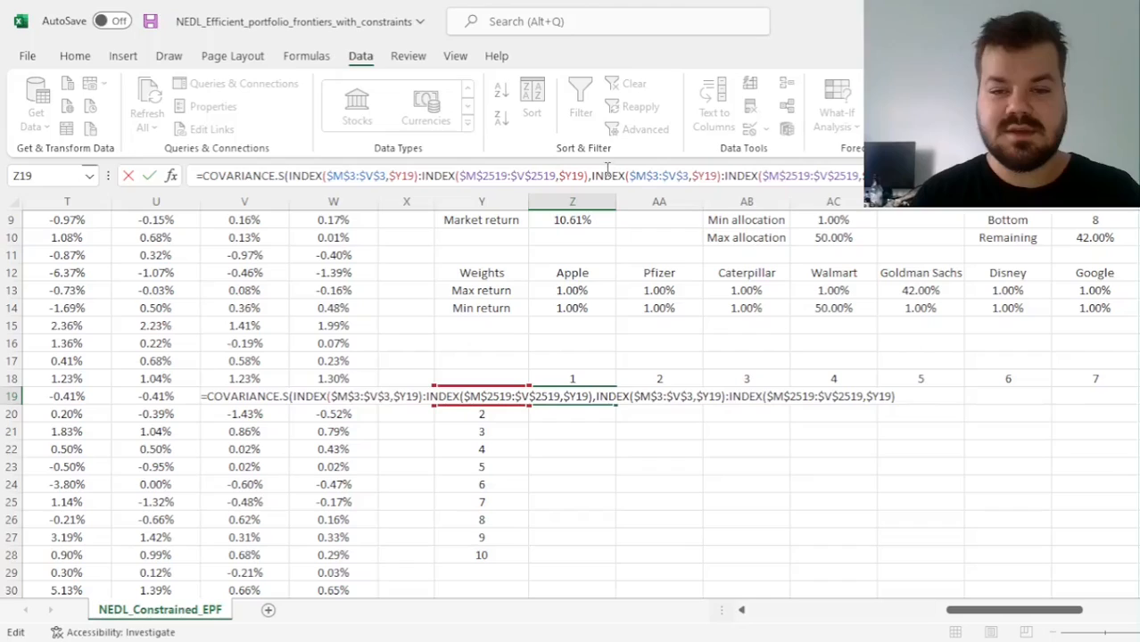
Replace $Y19 with Z$18 in both INDEX functions of the second array, close COVARIANCE.S and append a multiplication sign
double_click(705, 176)
key("BackSpace")
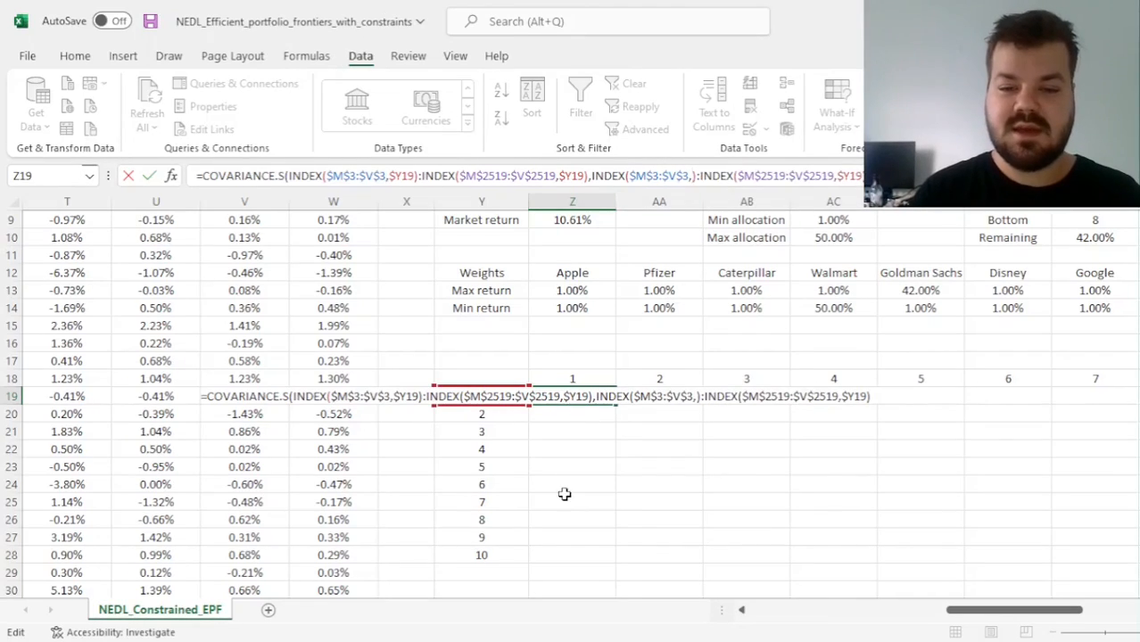
left_click(571, 383)
key("Left")
key("Left")
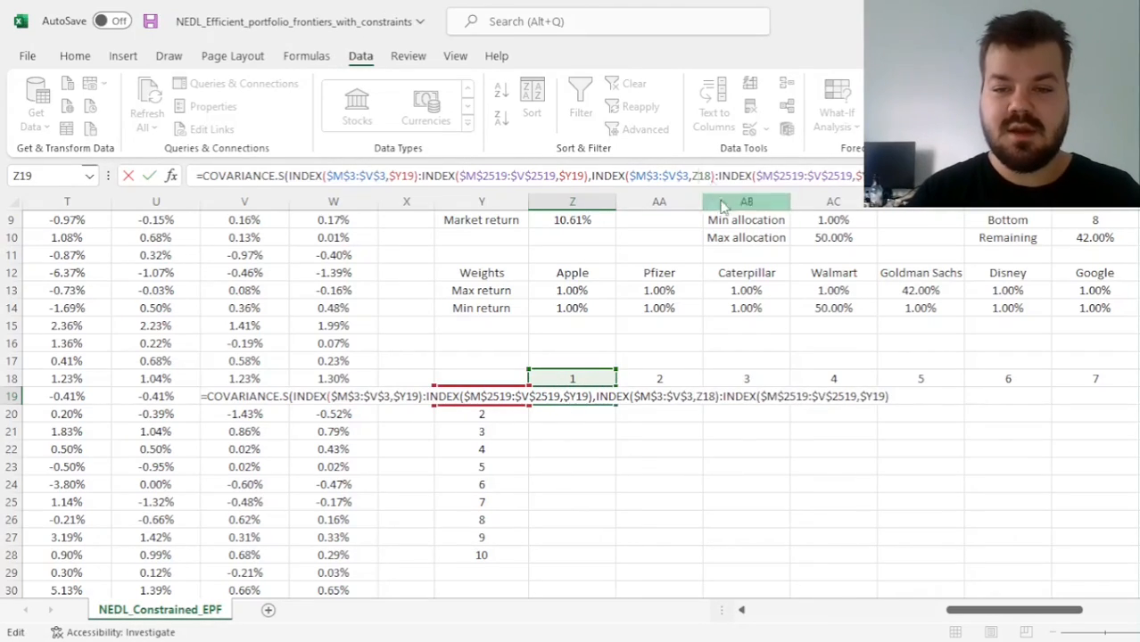
type("$3,")
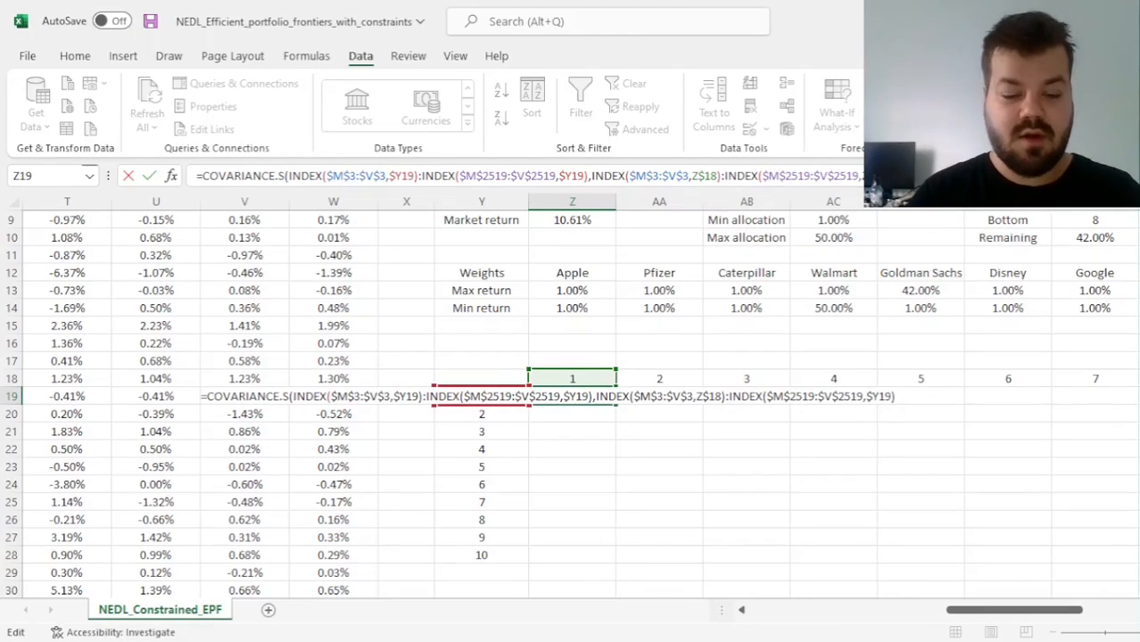
type("Z$18")
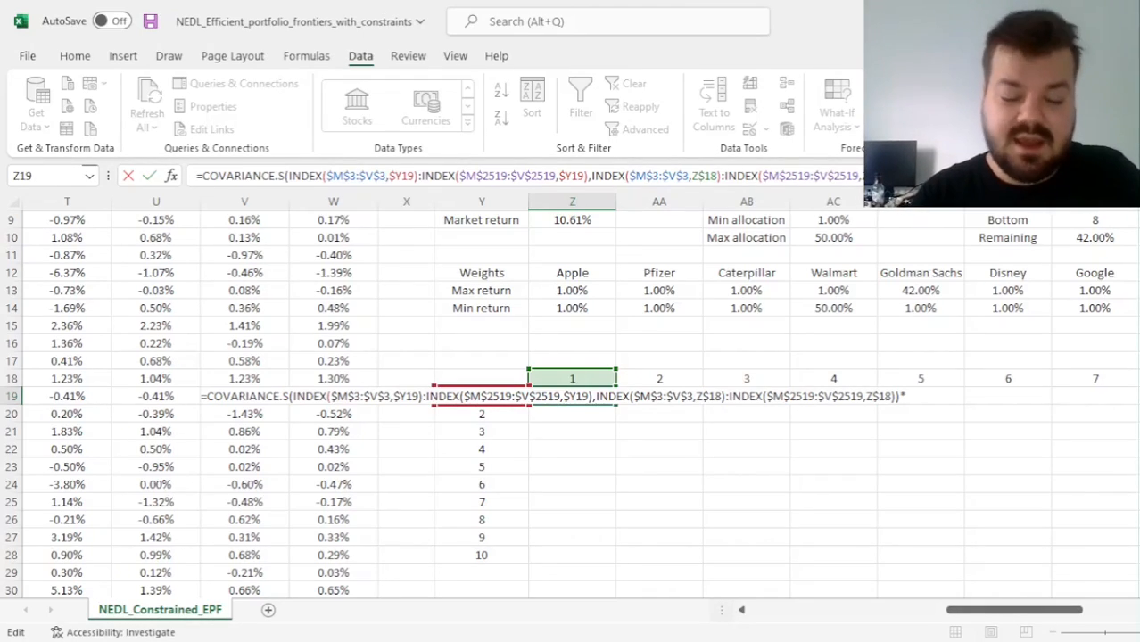
Enter the covariance formula in Z19 and fill it across to AI19 and down to row 28
key("Return")
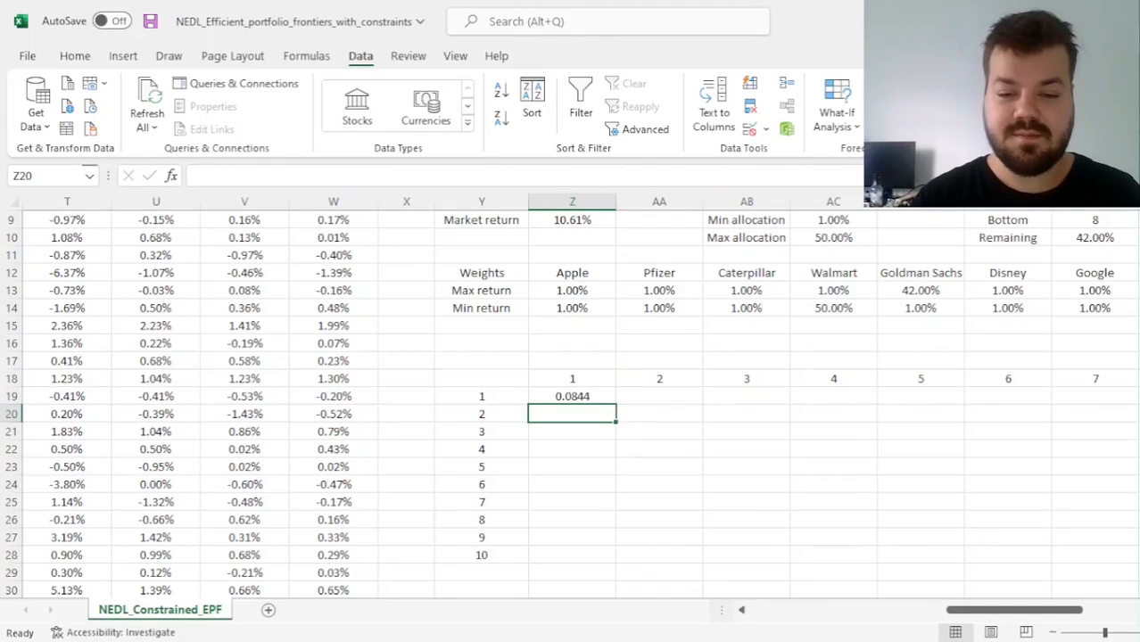
key("Up")
left_click_drag(616, 402, 1039, 399)
double_click(1042, 401)
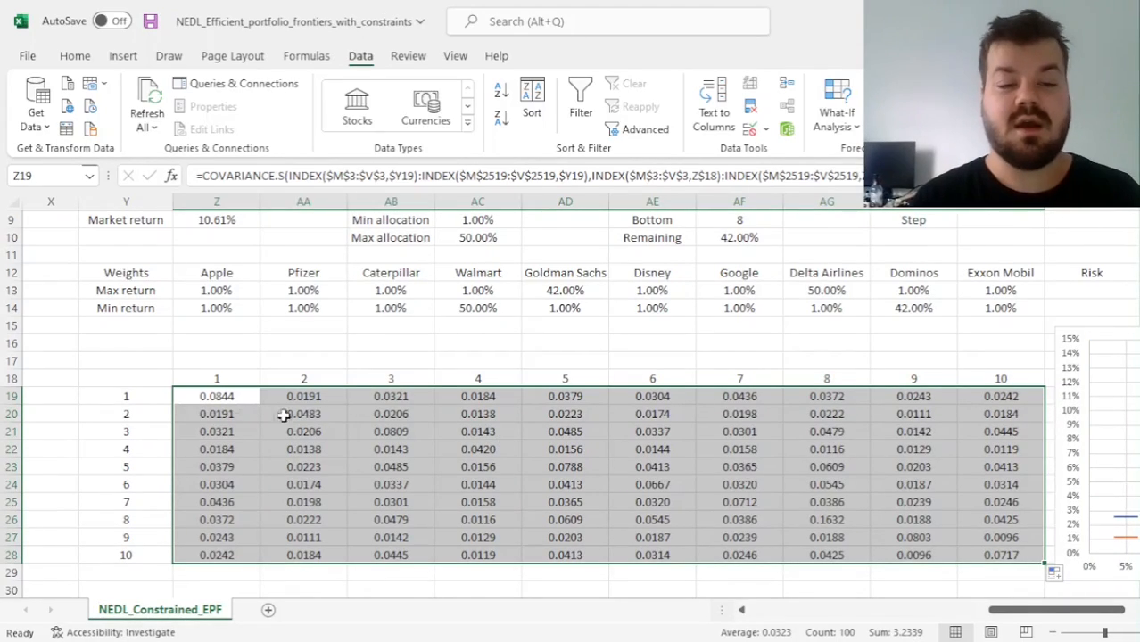
Check the matrix's diagonal variances from Z19 to AD23 and compare the mirrored covariances in Z20 and AA19
left_click(228, 399)
left_click(302, 413, "ctrl")
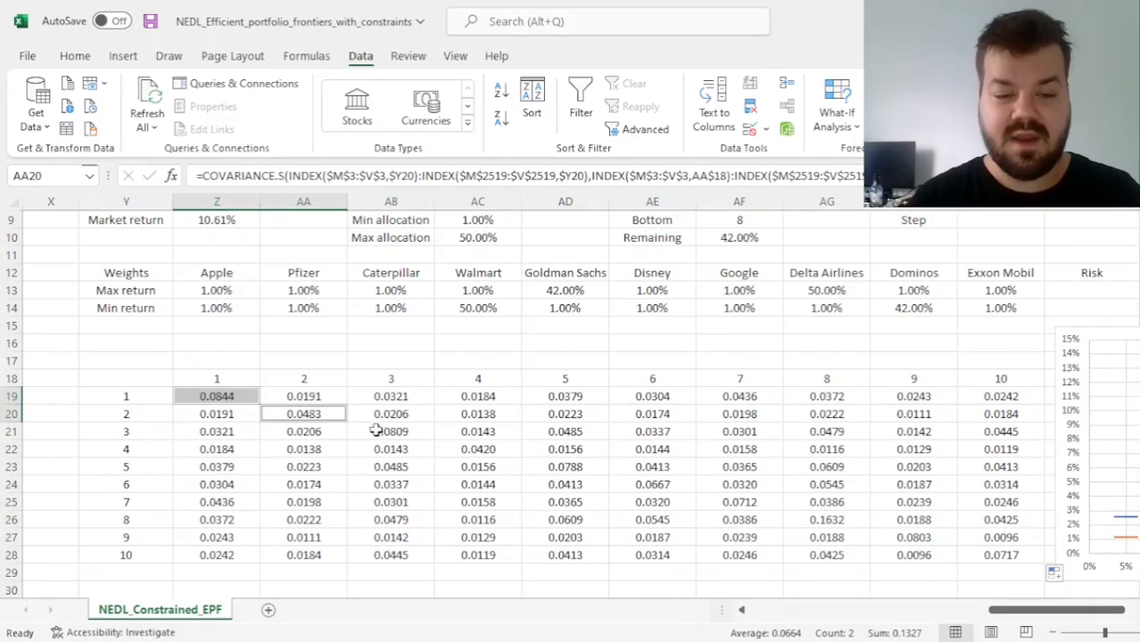
left_click(382, 431, "ctrl")
left_click(462, 449, "ctrl")
left_click(546, 467, "ctrl")
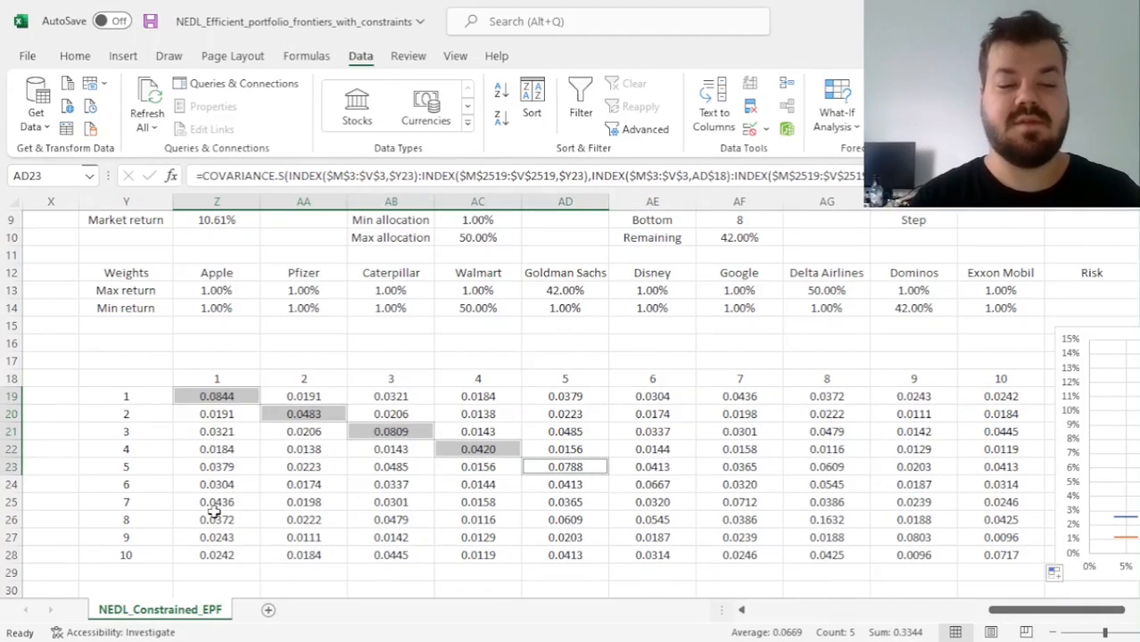
left_click(218, 414)
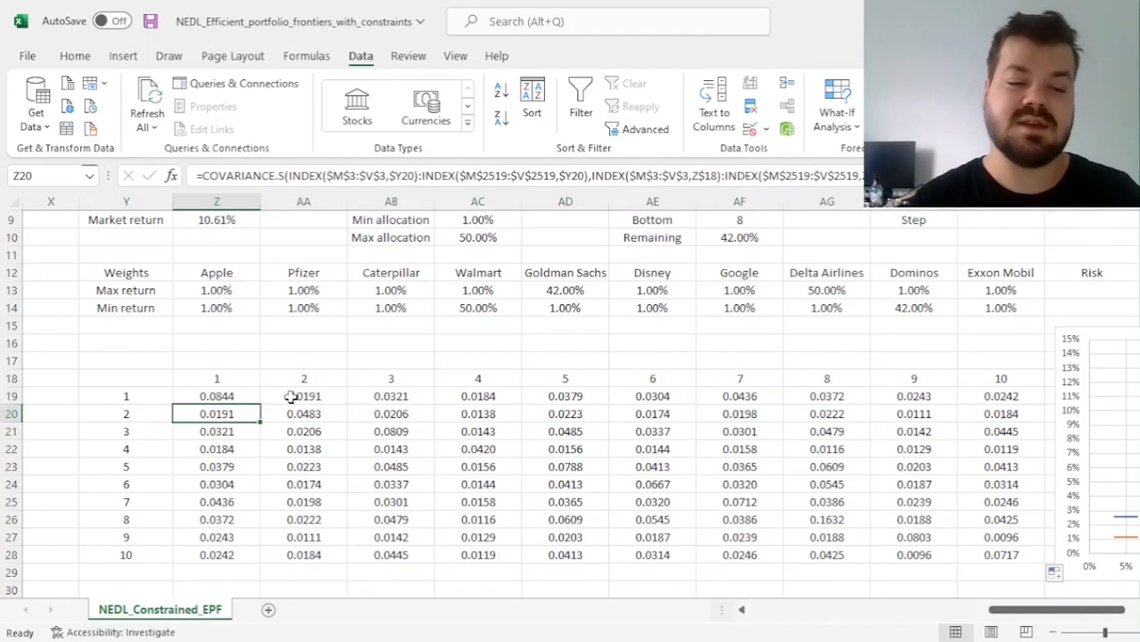
left_click(308, 392, "ctrl")
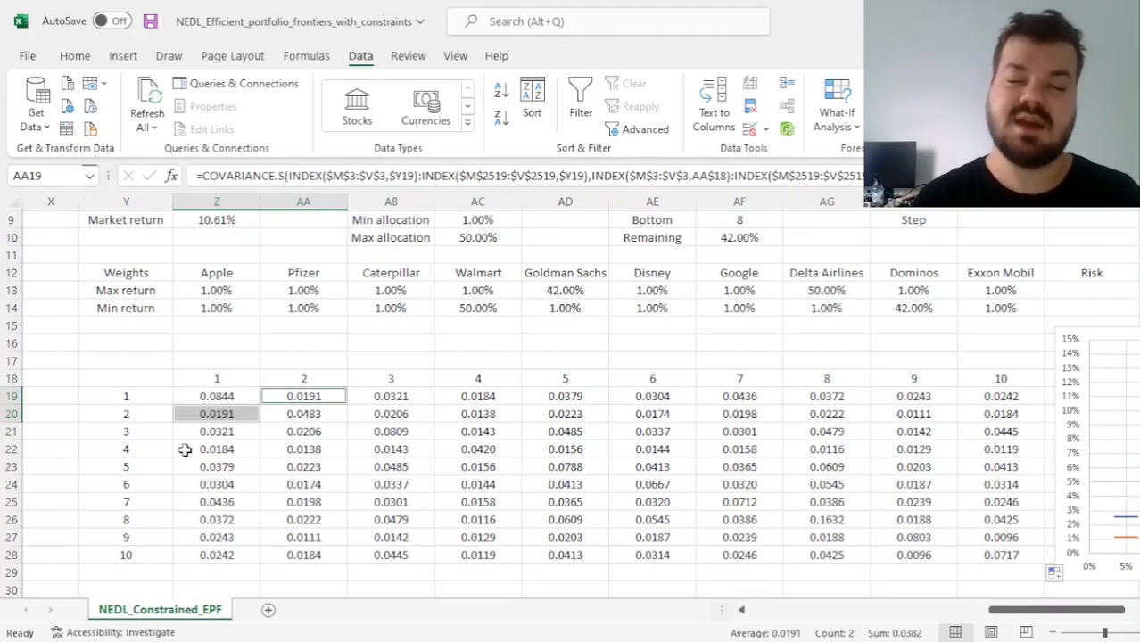
scroll(184, 449, "down", 2)
scroll(184, 450, "up", 3)
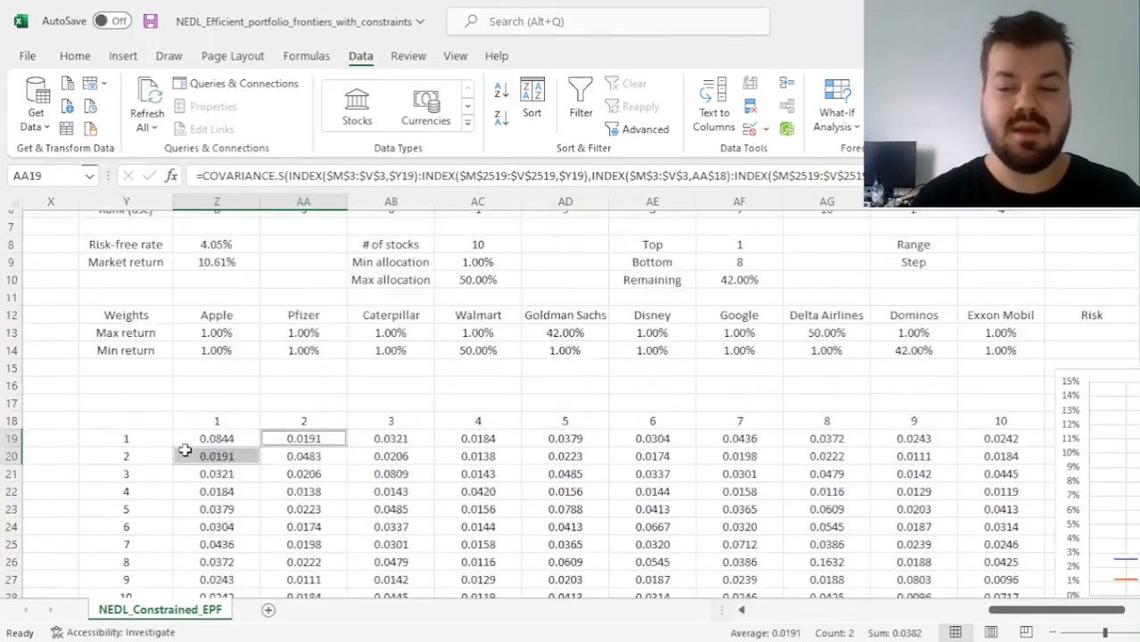
Examine the frontier chart, the covariance matrix and the empty Risk and Return columns beside the portfolio weights
scroll(185, 450, "down", 2)
scroll(184, 450, "right", 6)
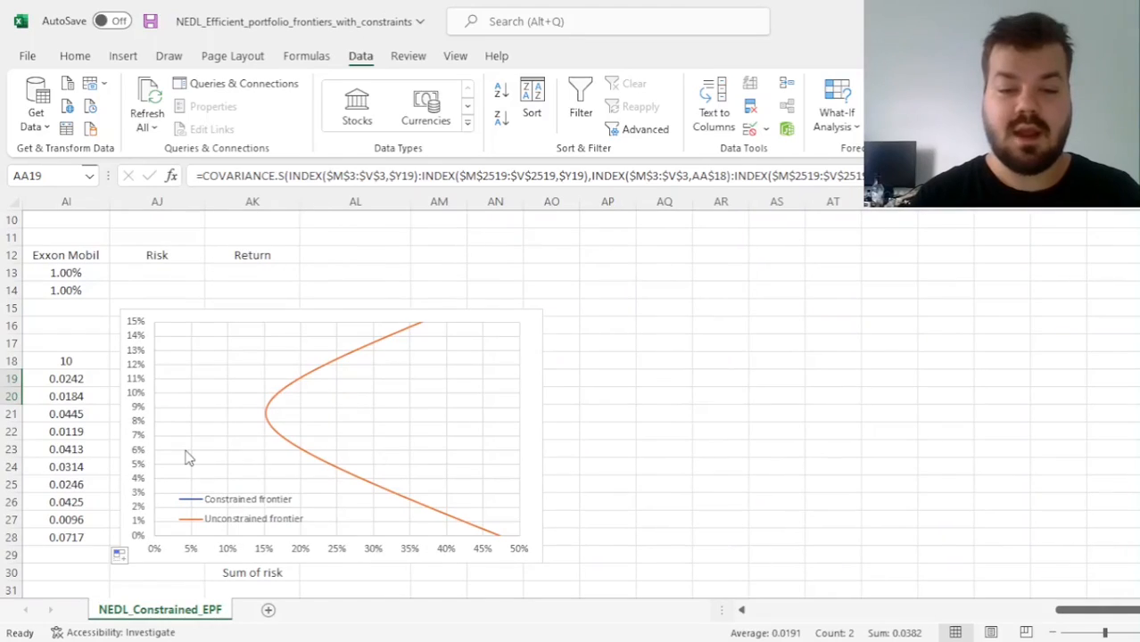
left_click(682, 434)
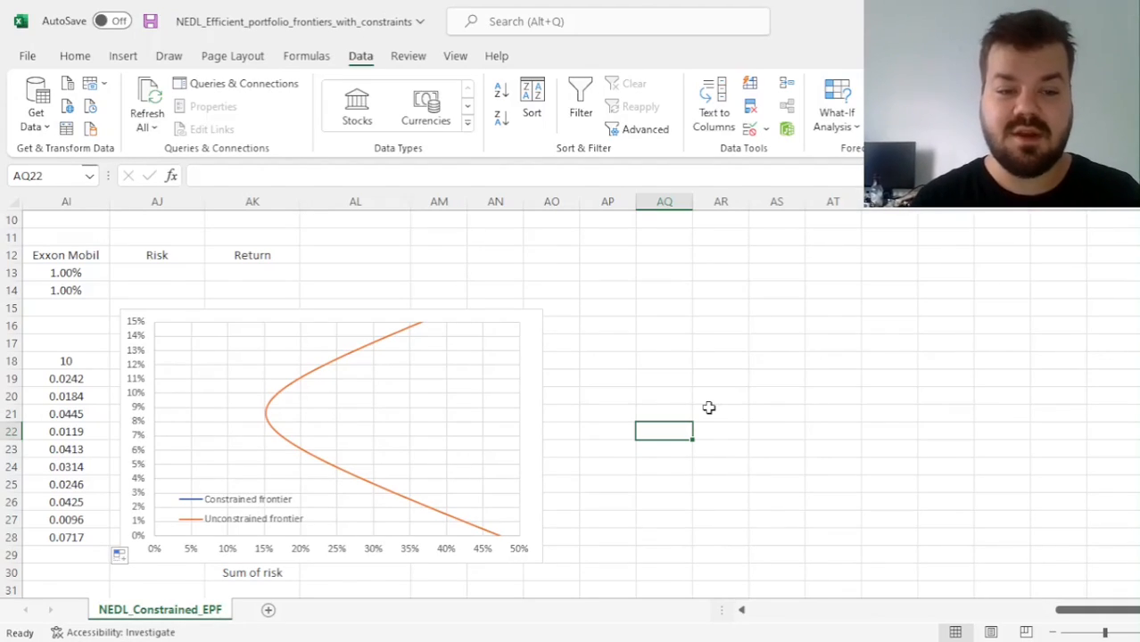
scroll(708, 407, "left", 5)
scroll(709, 408, "right", 2)
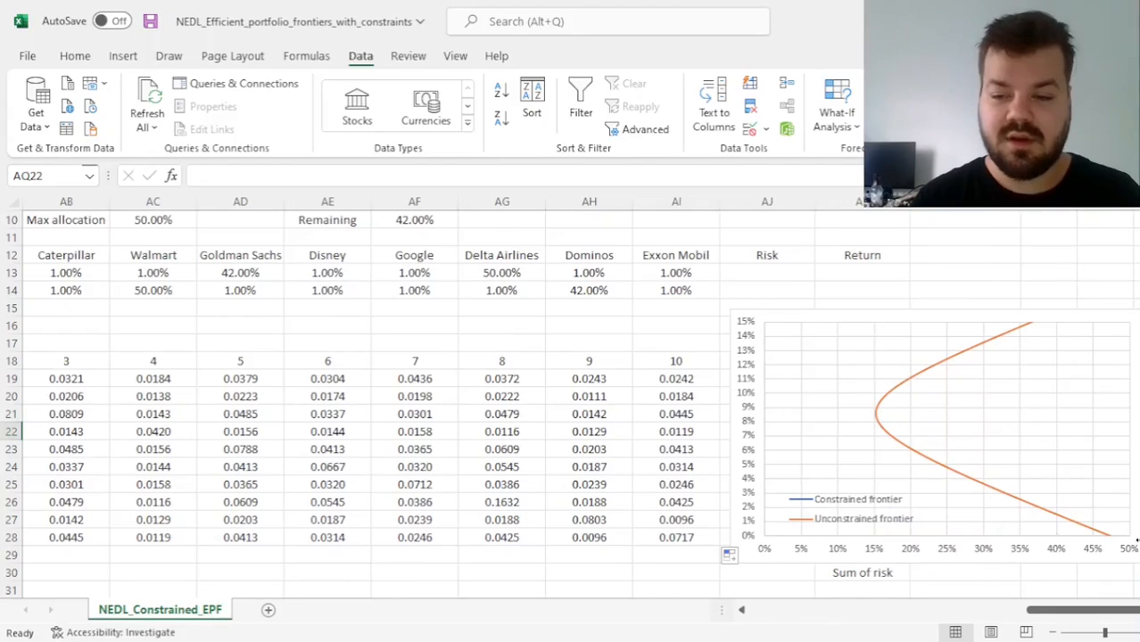
scroll(614, 431, "up", 3)
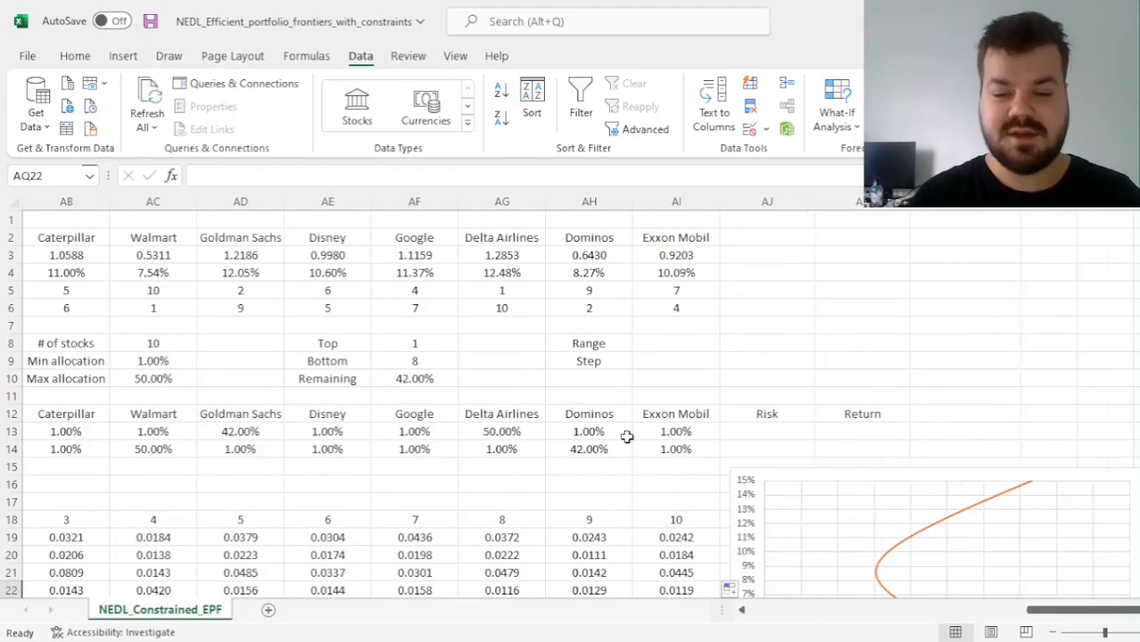
scroll(616, 434, "left", 3)
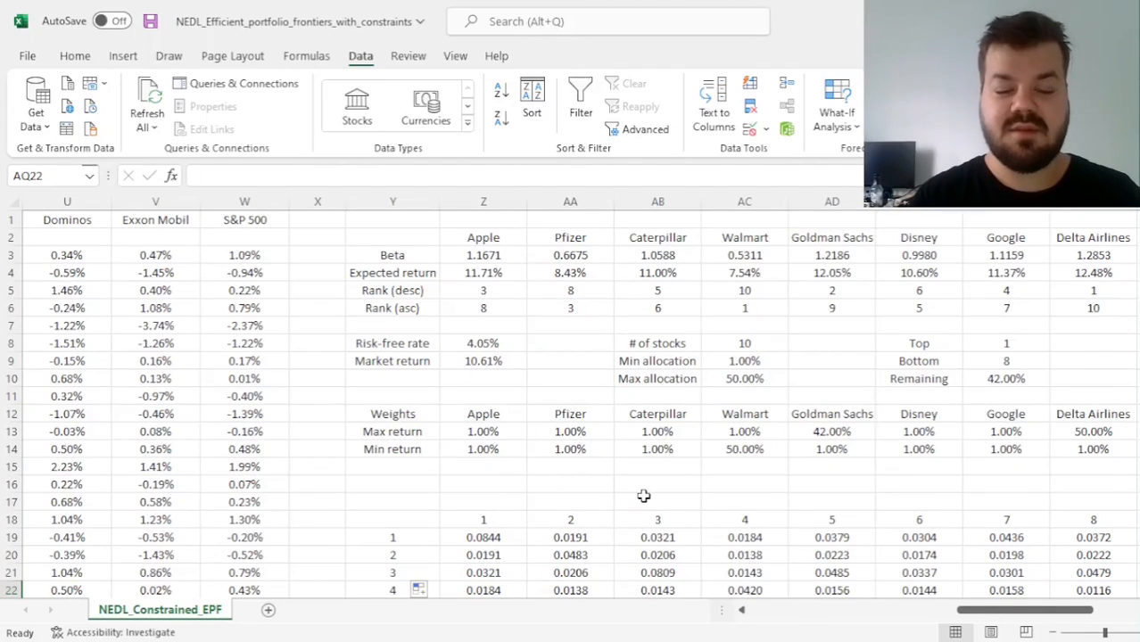
scroll(643, 496, "right", 3)
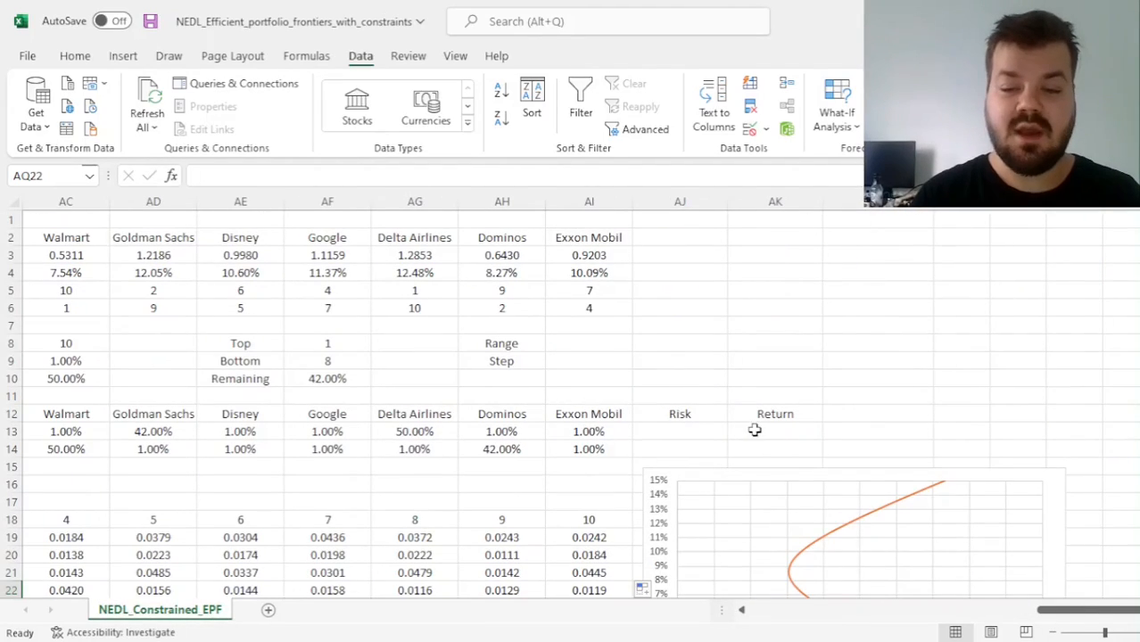
Start the Risk formula in AJ13 with MMULT of weights Z13:AI13 and the covariance matrix locked as $Z$19:$AI$28
left_click(678, 430)
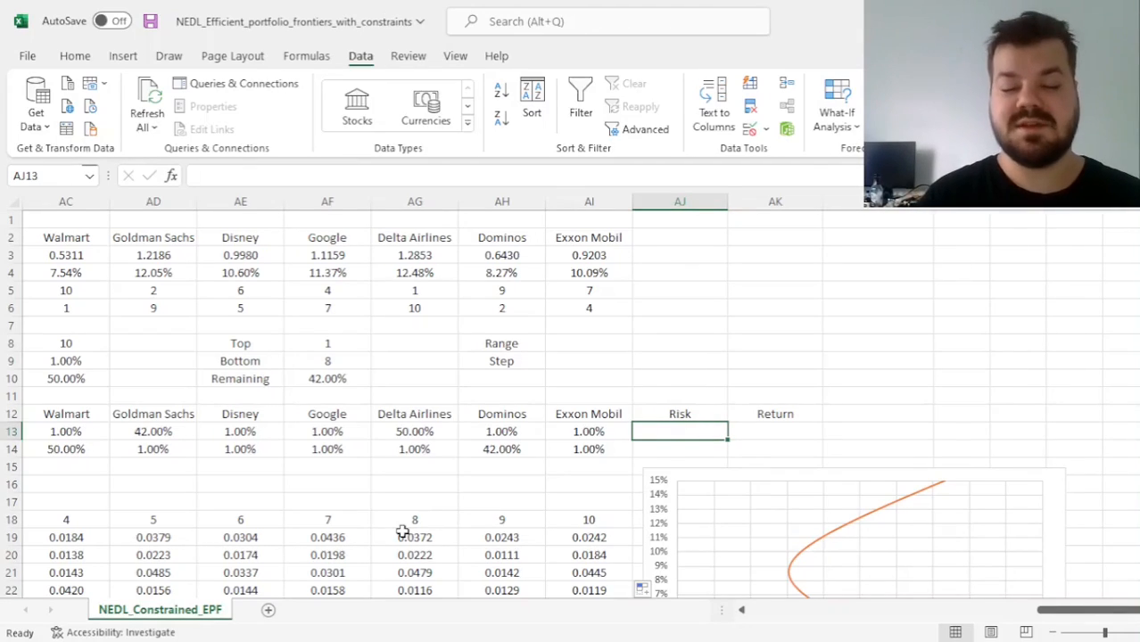
type("=")
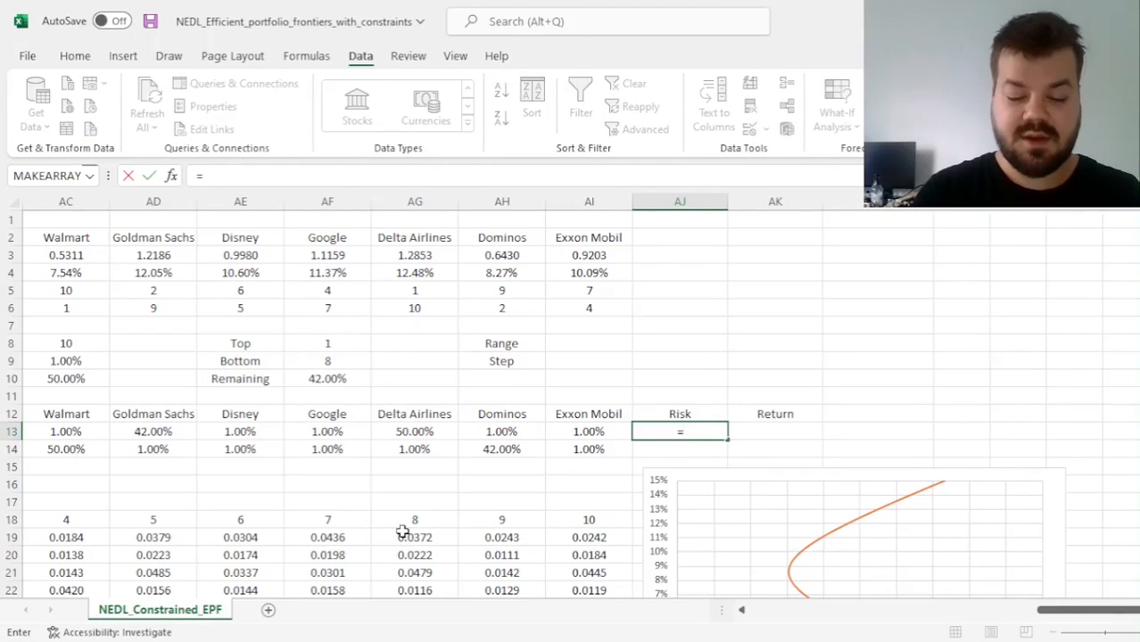
type("MMULT(")
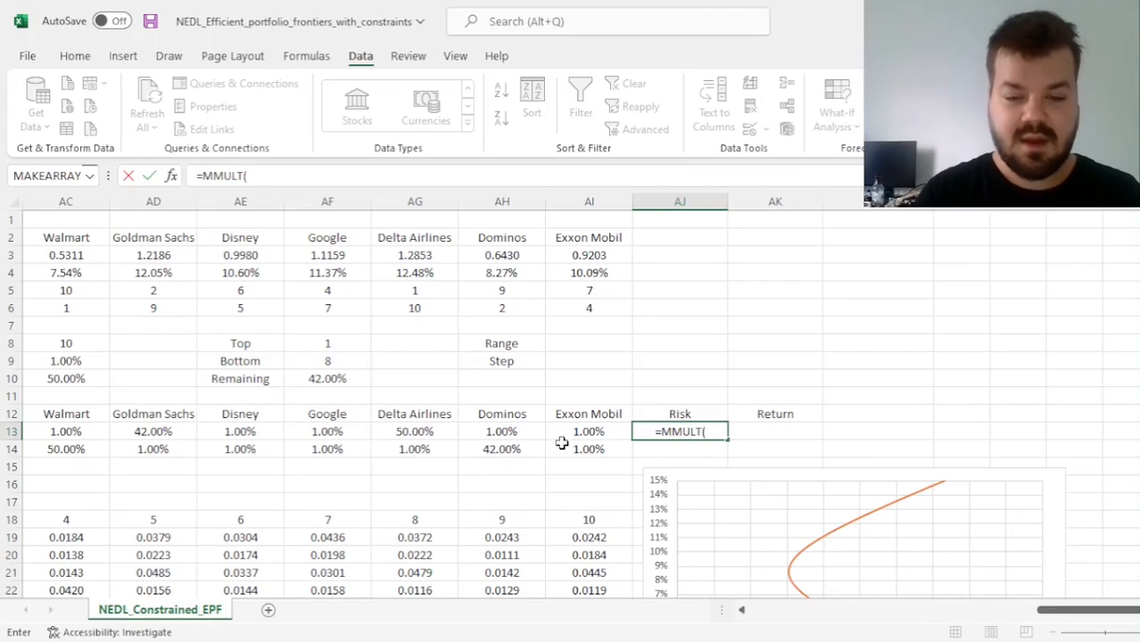
left_click_drag(587, 432, 222, 430)
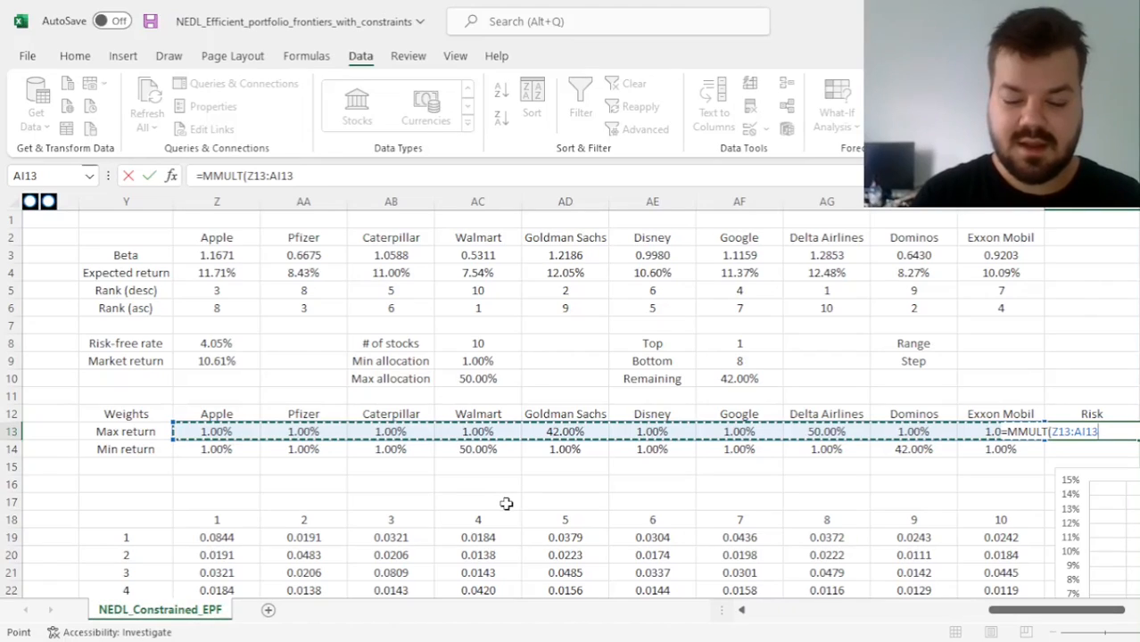
type(",")
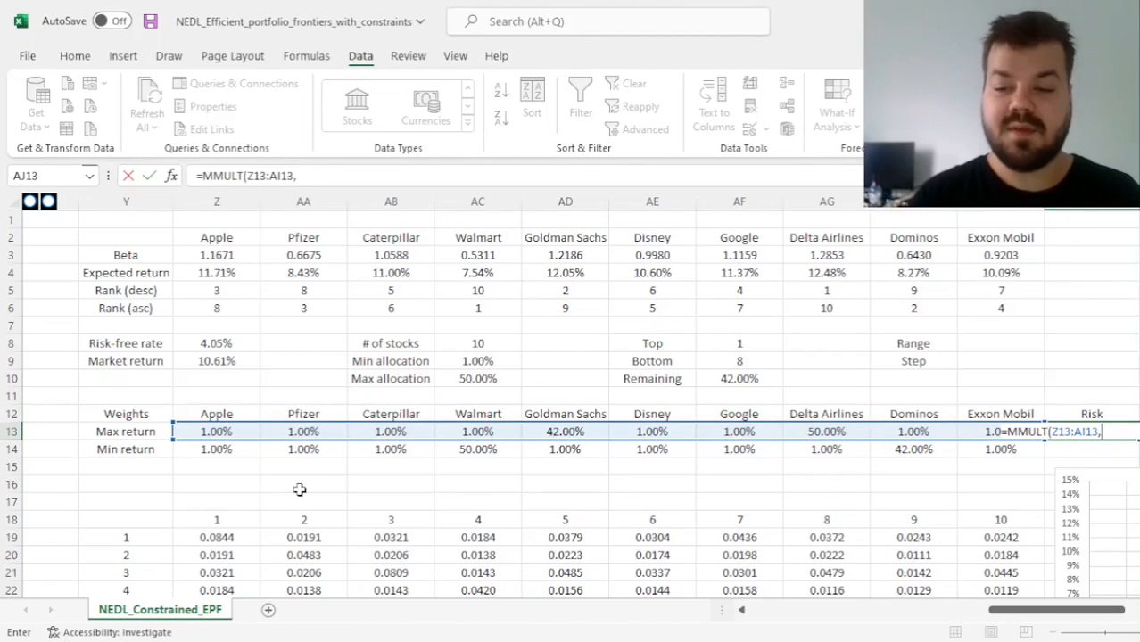
left_click_drag(207, 537, 1011, 580)
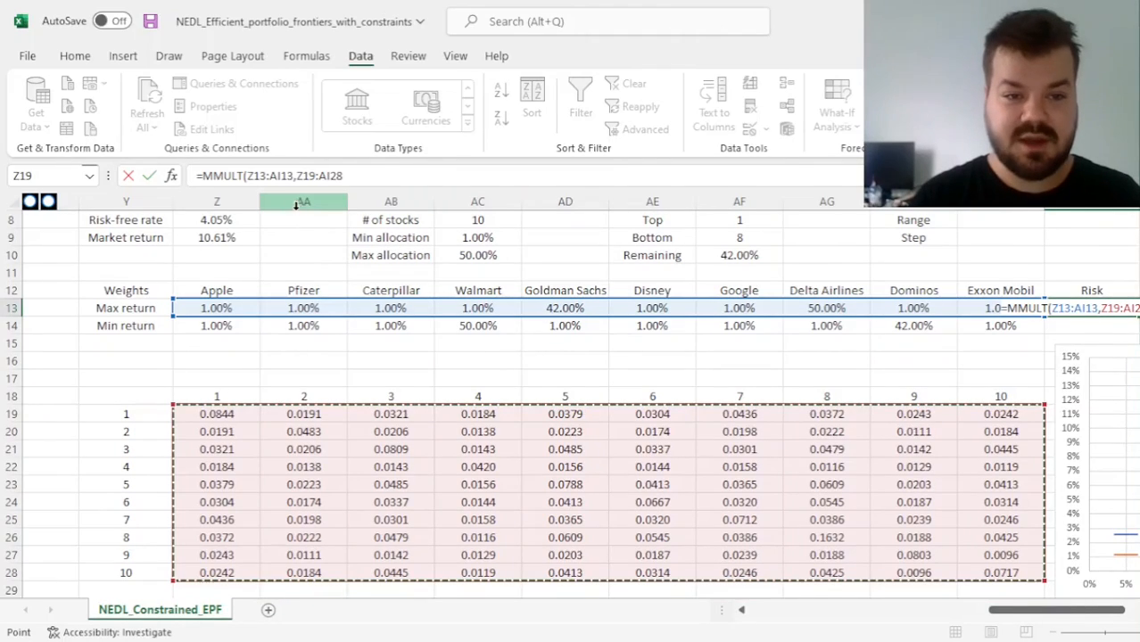
left_click_drag(297, 176, 389, 183)
key("F4")
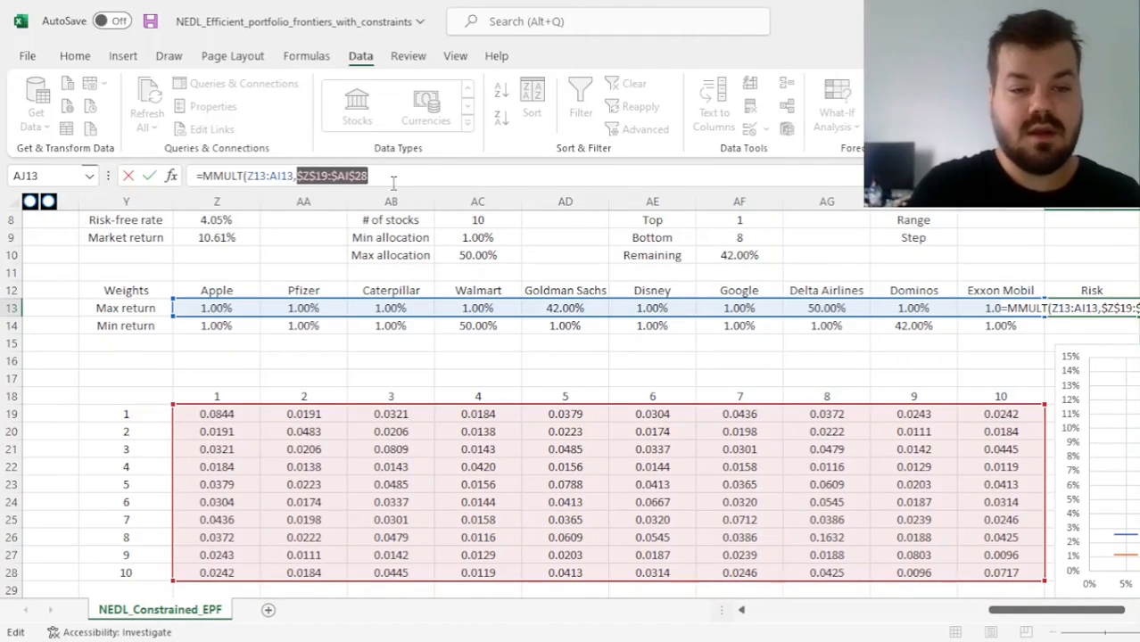
left_click(392, 183)
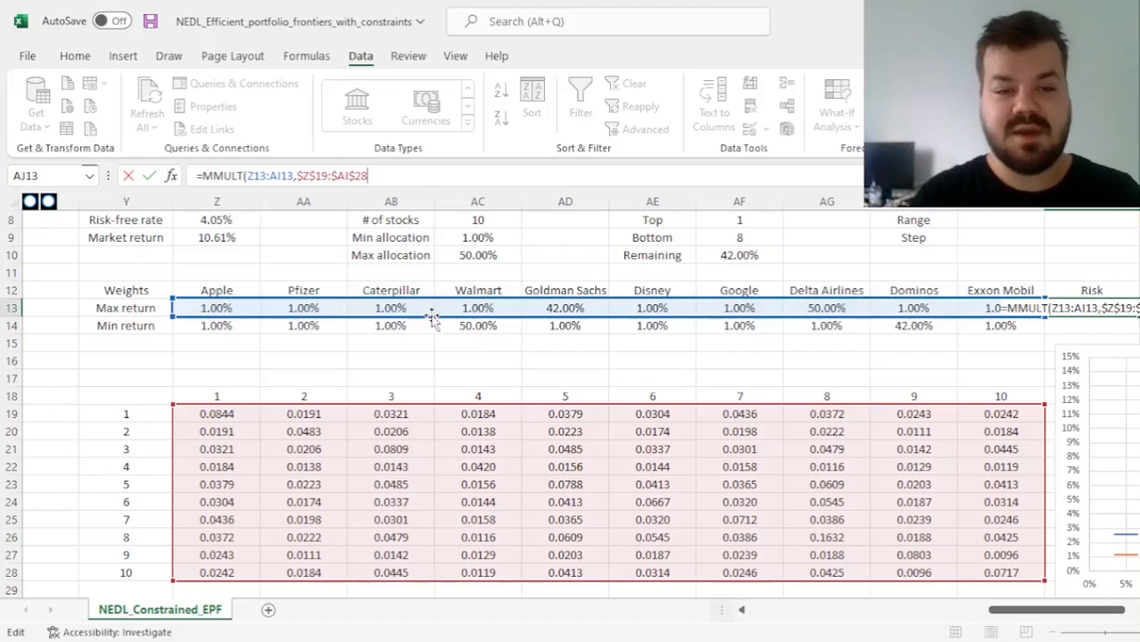
Nest the AJ13 product in an outer MMULT with TRANSPOSE(Z13:AI13) as its second array
left_click(205, 169)
type("MMULT(")
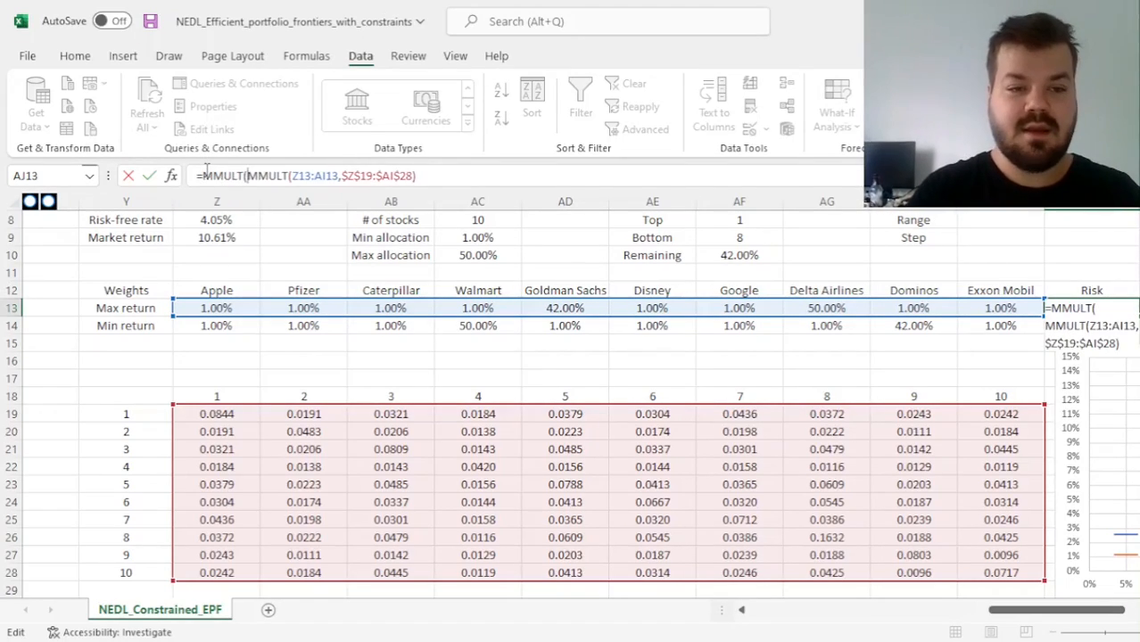
left_click(459, 175)
type(",TRANSPOSE(")
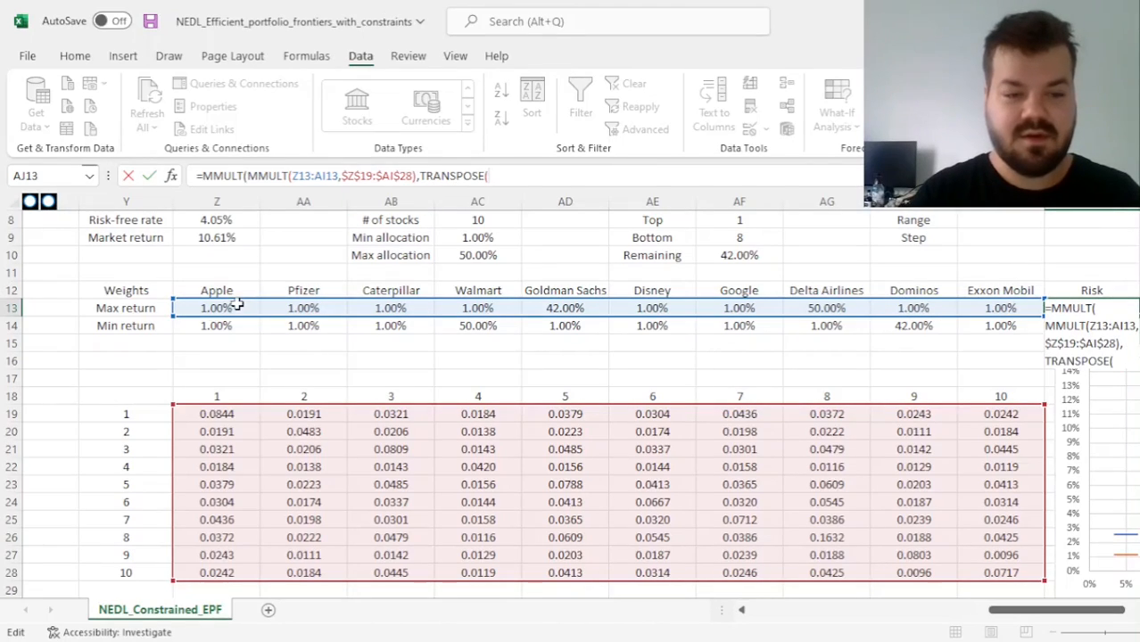
left_click_drag(214, 308, 1005, 311)
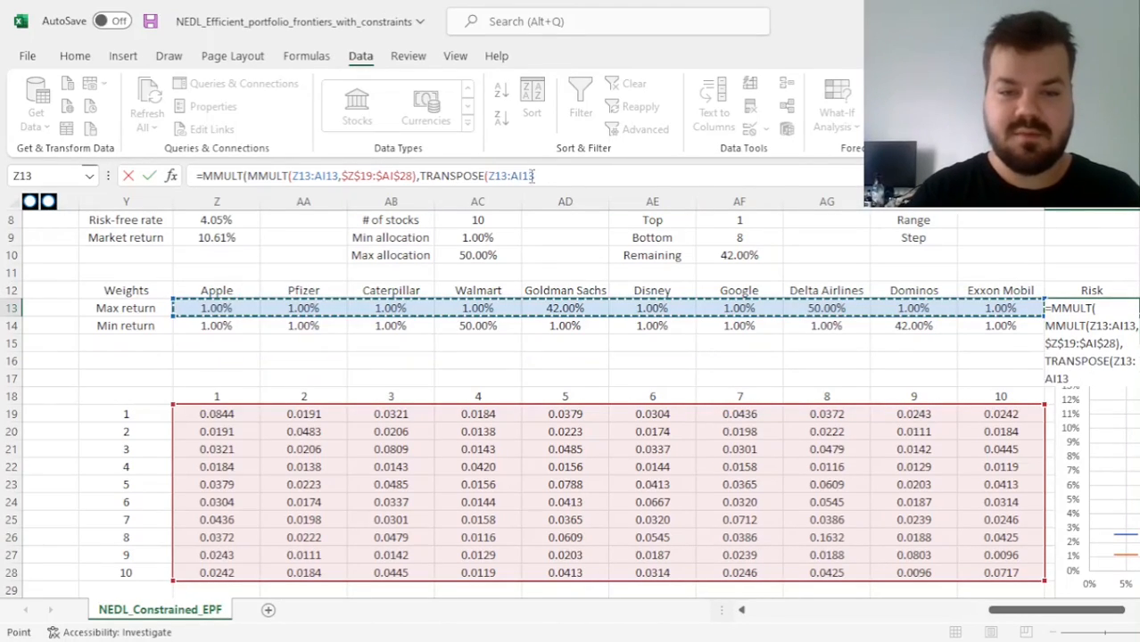
type(")")
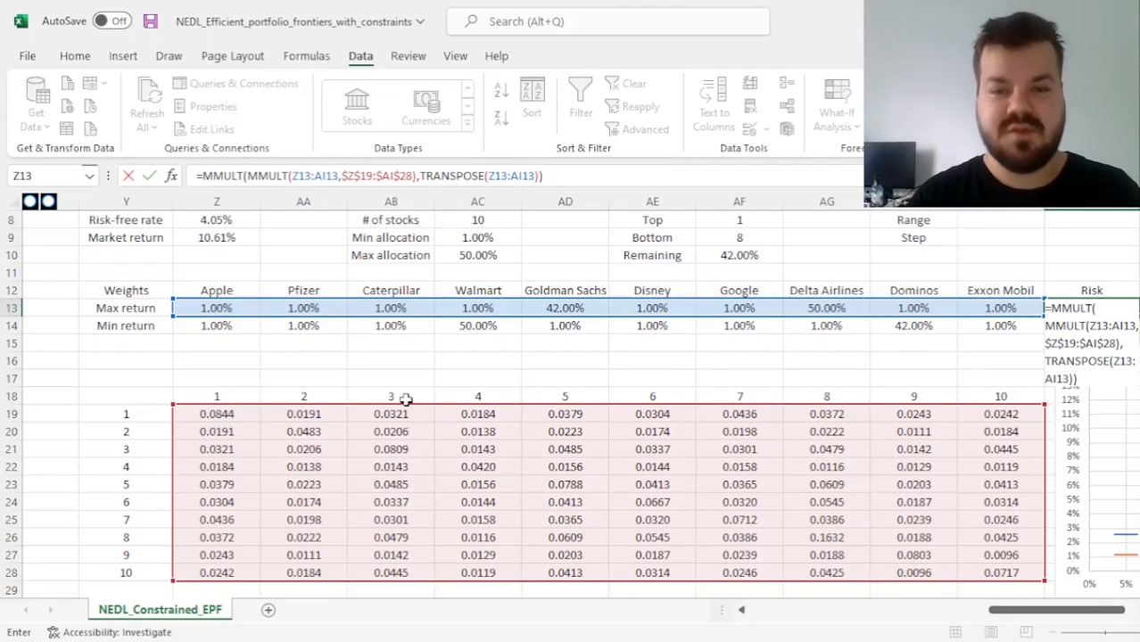
Wrap the whole matrix product in AJ13 in SQRT and enter the maximum-return portfolio's risk formula
left_click(203, 176)
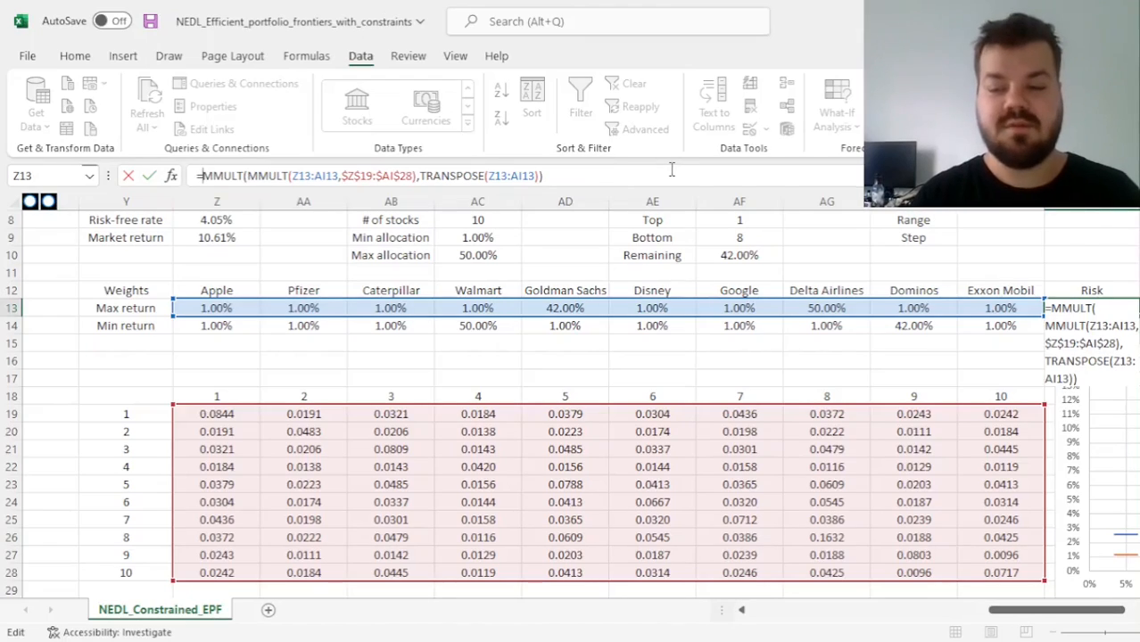
type("RT(")
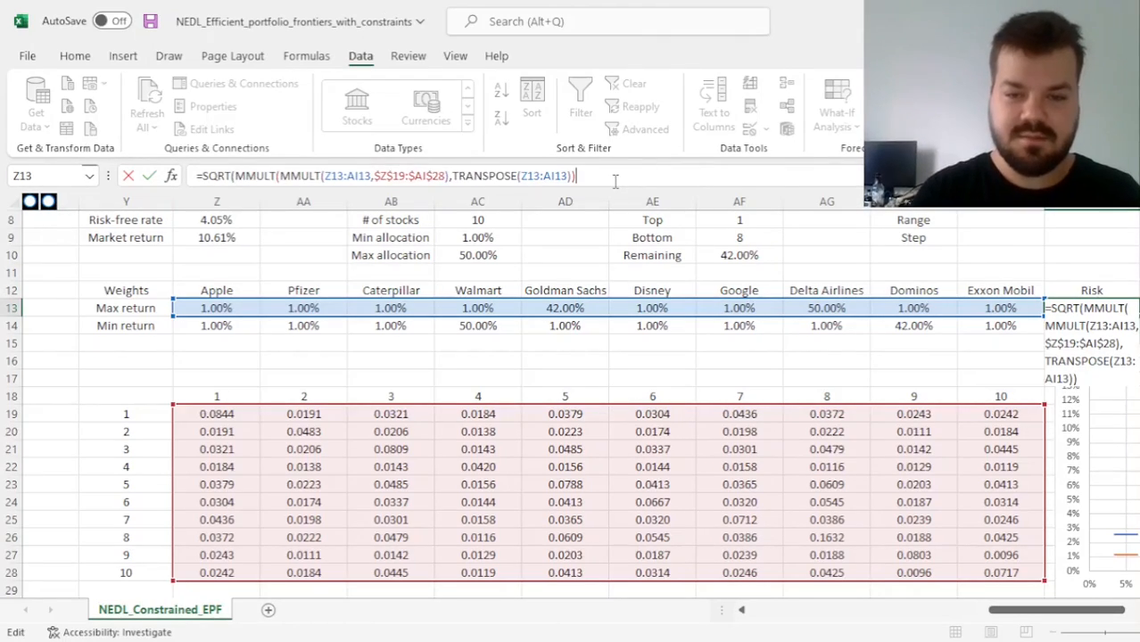
type(")")
key("Return")
key("Up")
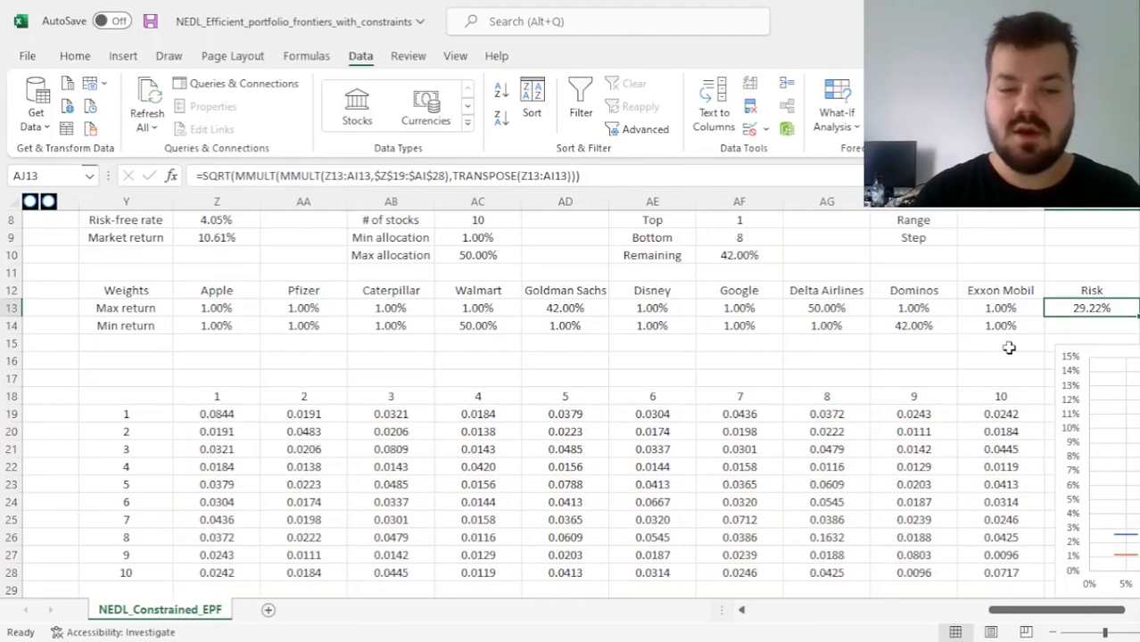
Fill the risk formula from AJ13 down to AJ14 for the minimum-return portfolio
scroll(1009, 348, "right", 2)
scroll(1009, 349, "up", 2)
scroll(748, 398, "left", 5)
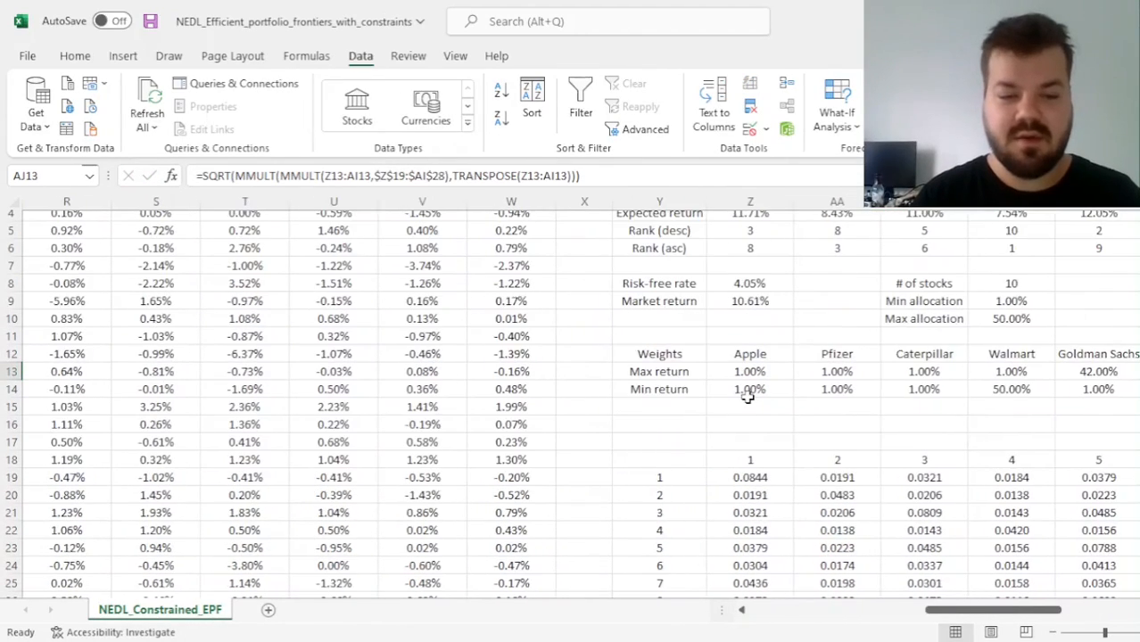
scroll(776, 393, "right", 4)
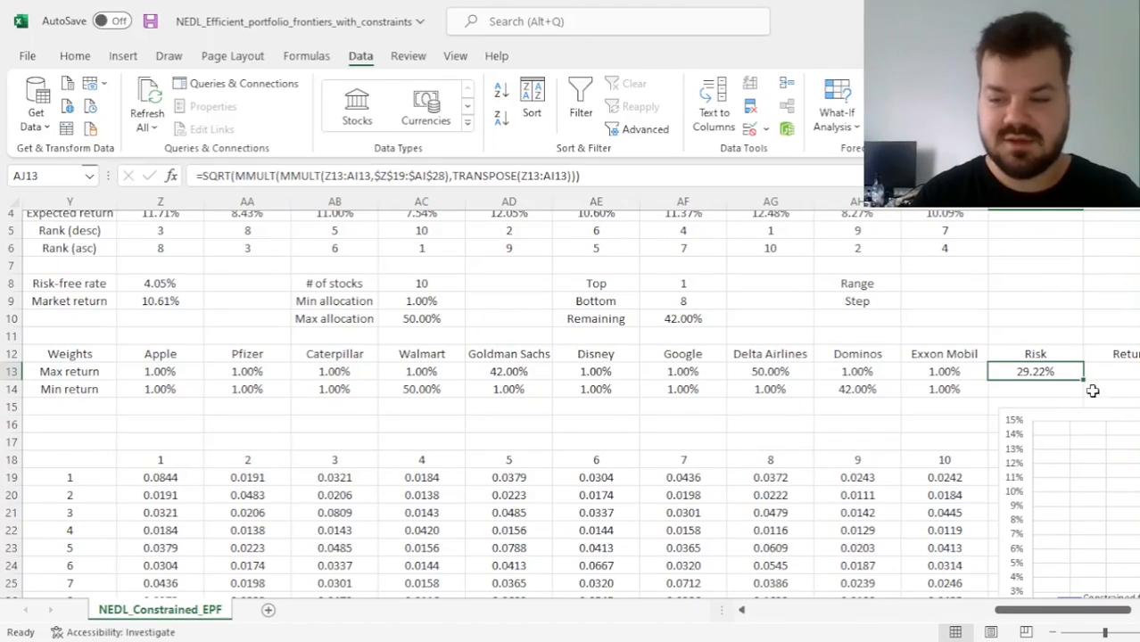
mouse_move(1084, 381)
left_mouse_down()
mouse_move(1081, 409)
mouse_move(1075, 397)
left_mouse_up()
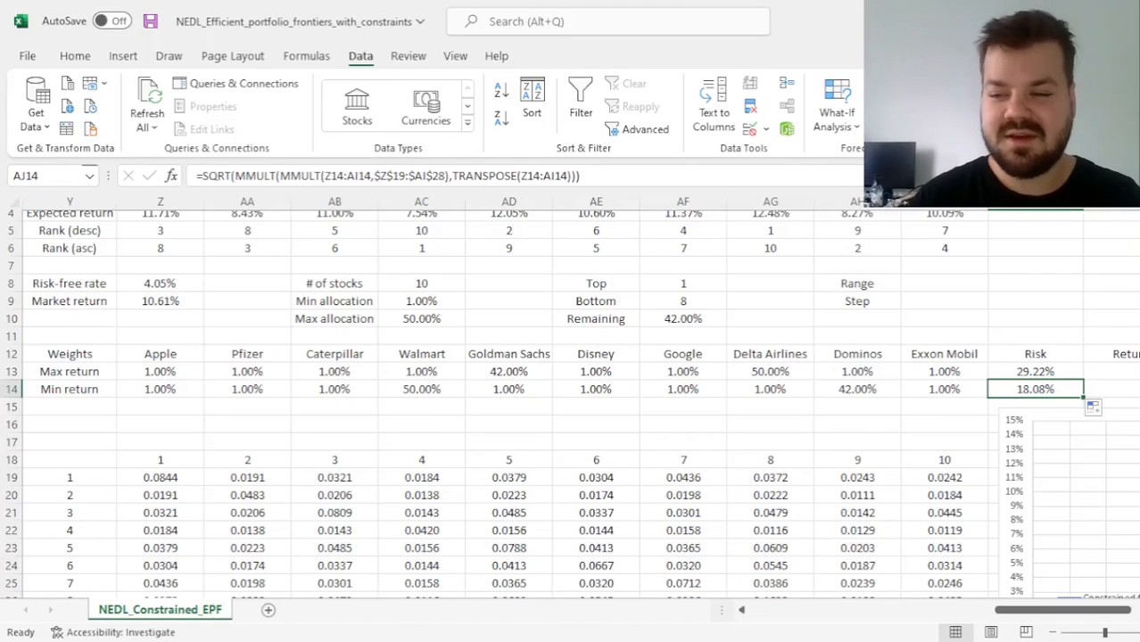
Start a SUMPRODUCT formula for Return in AK13 with the expected returns locked as $Z$4:$AI$4
left_click(1119, 372)
type("=S")
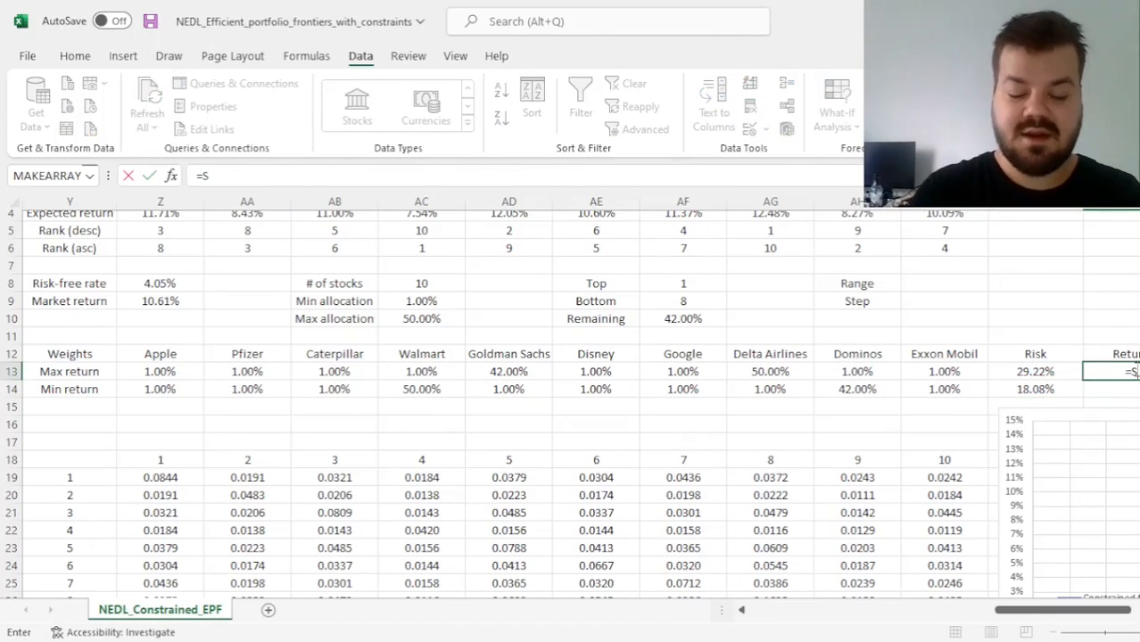
type("UMPRODUCT")
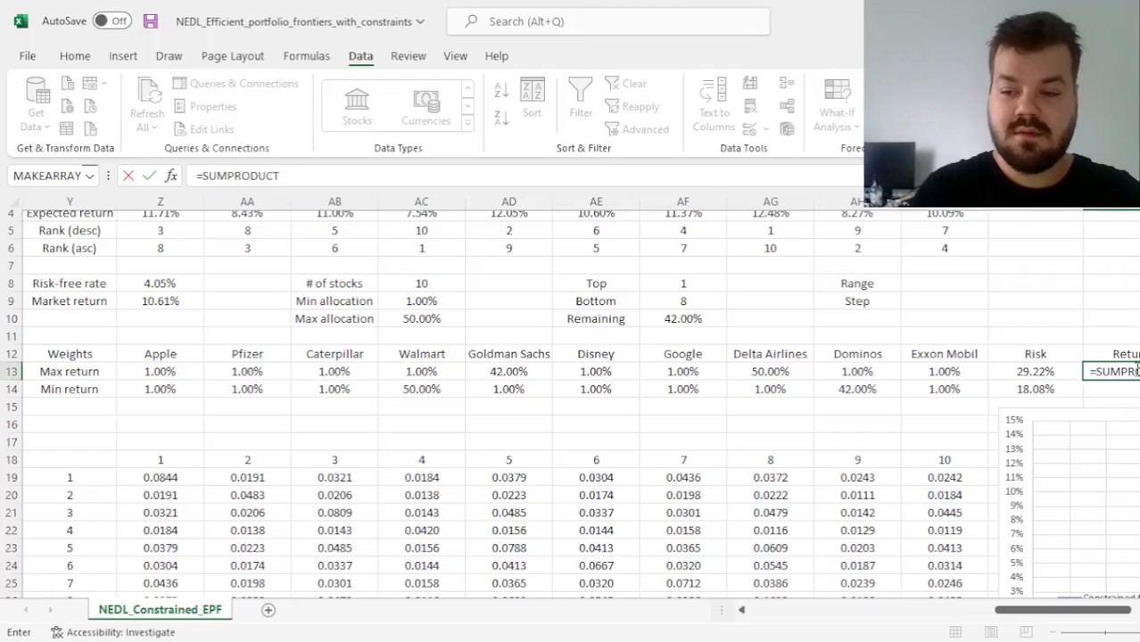
type("(")
scroll(700, 383, "up", 1)
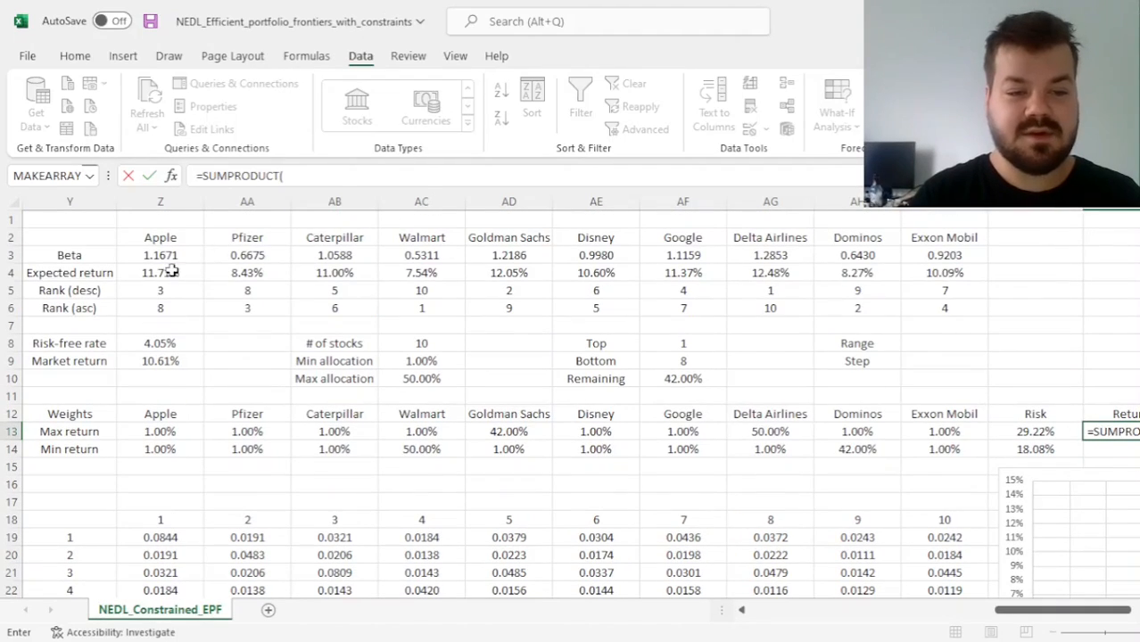
left_click_drag(171, 273, 968, 273)
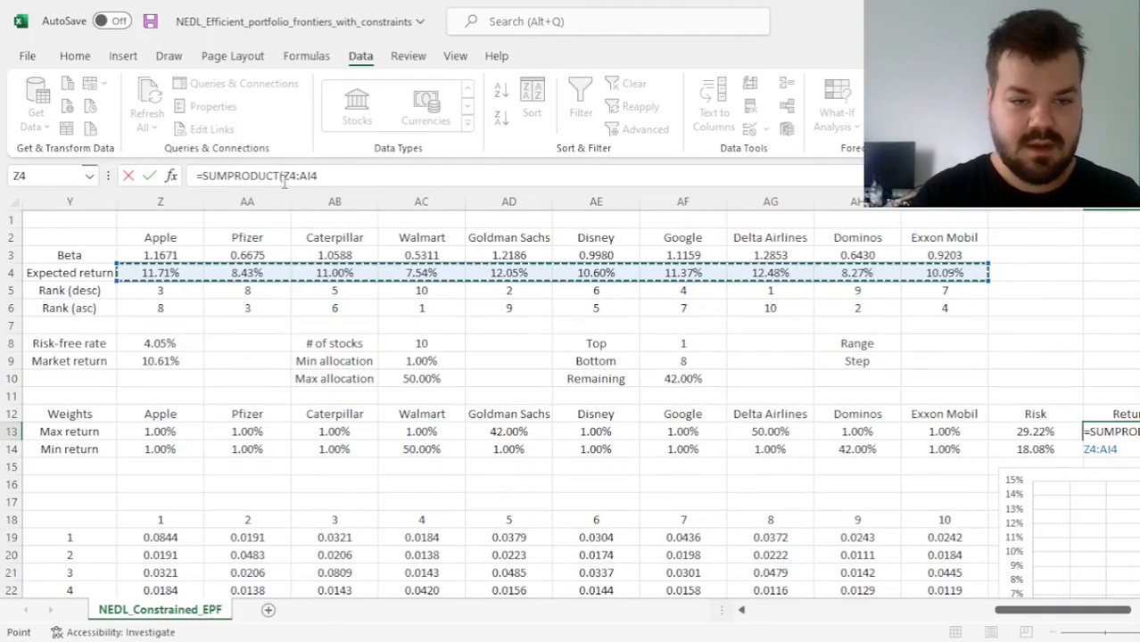
left_click_drag(284, 178, 319, 179)
key("F4")
left_click(413, 180)
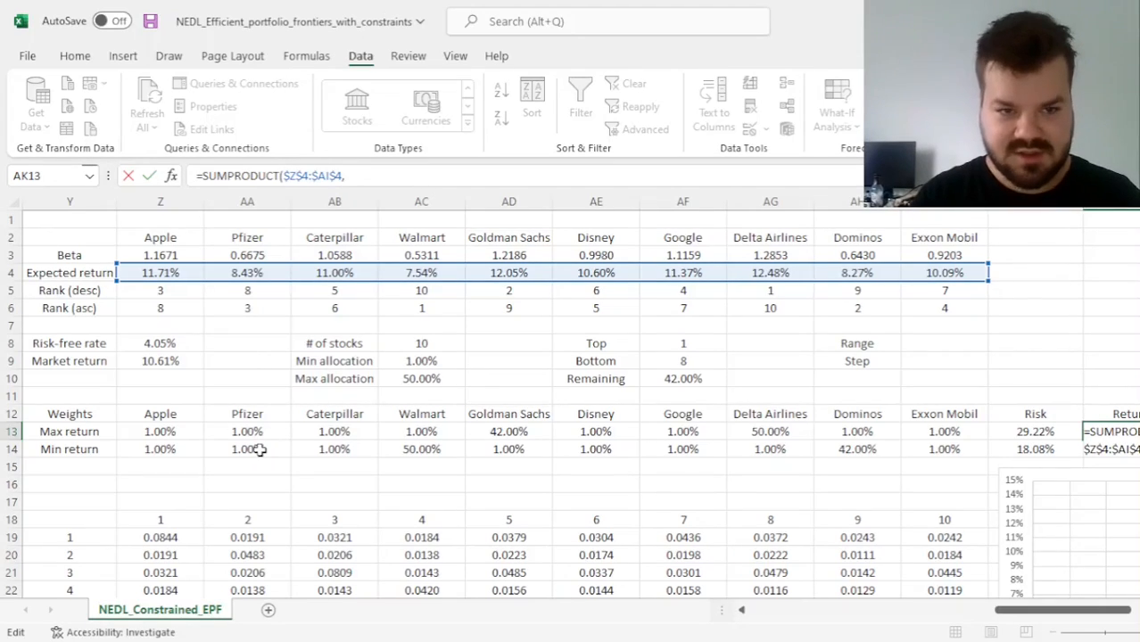
Add weights Z13:AI13 as the second SUMPRODUCT array, enter the formula in AK13 and fill it down to AK14
type(",")
left_click_drag(160, 429, 962, 431)
type(")")
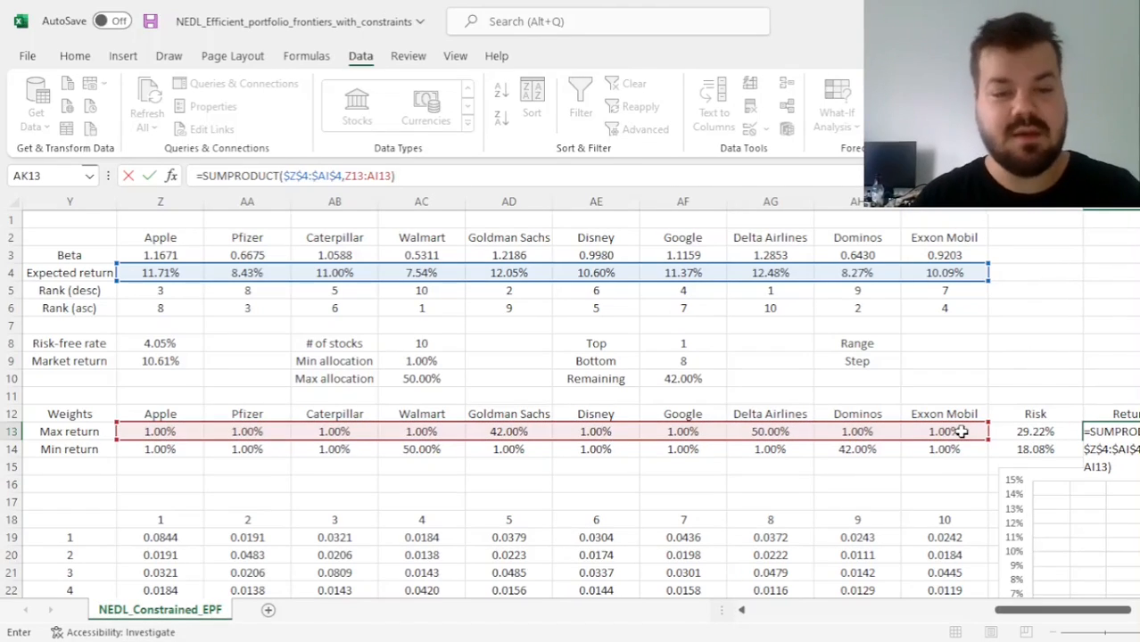
key("ctrl+Return")
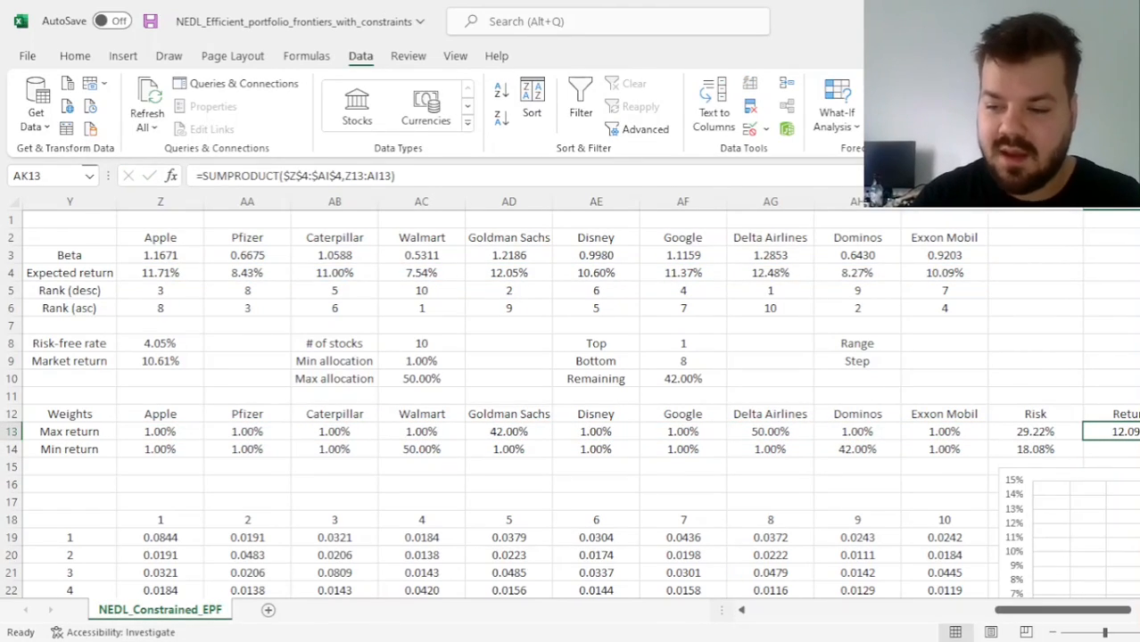
left_click_drag(1137, 439, 1130, 455)
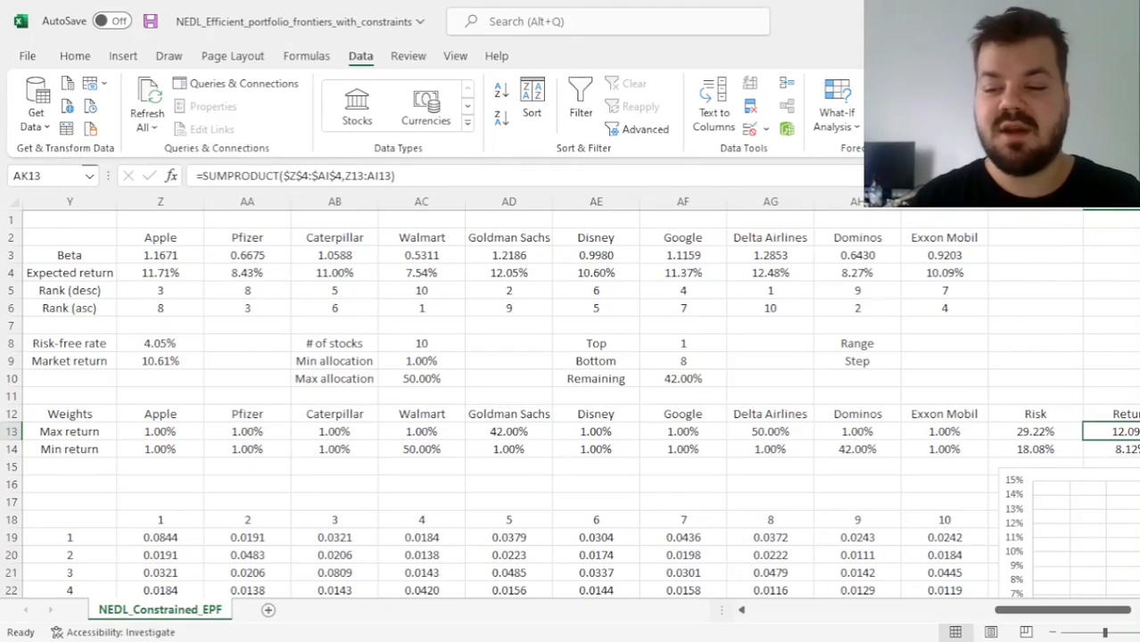
left_click(1090, 447)
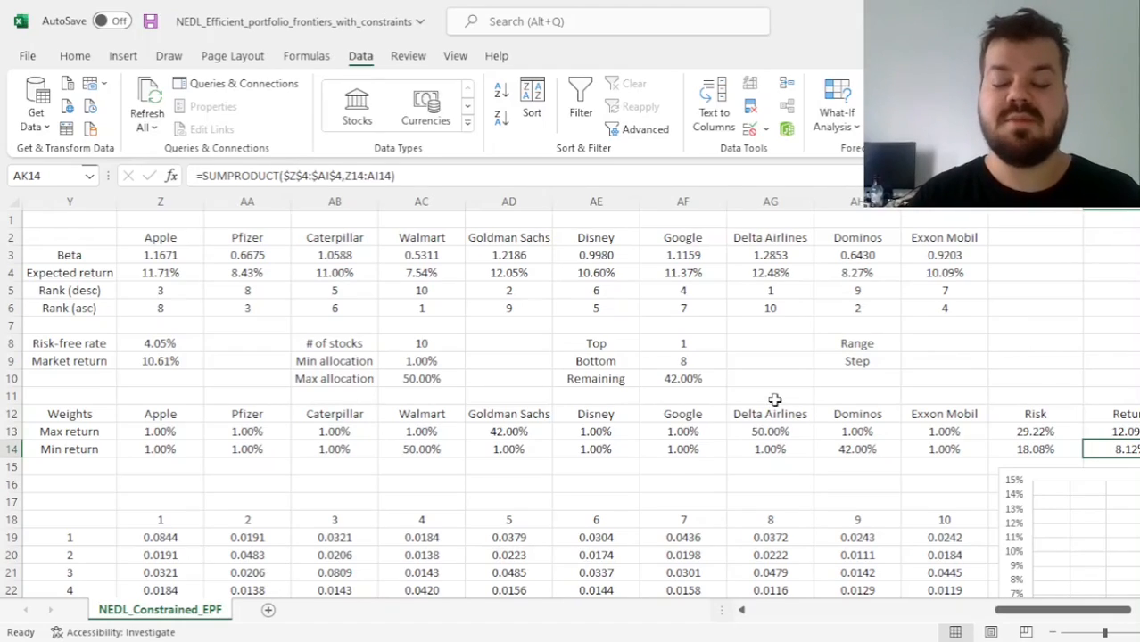
Calculate the return Range in AI8 as =AK13-AK14, the maximum return minus the minimum return
left_click(949, 344)
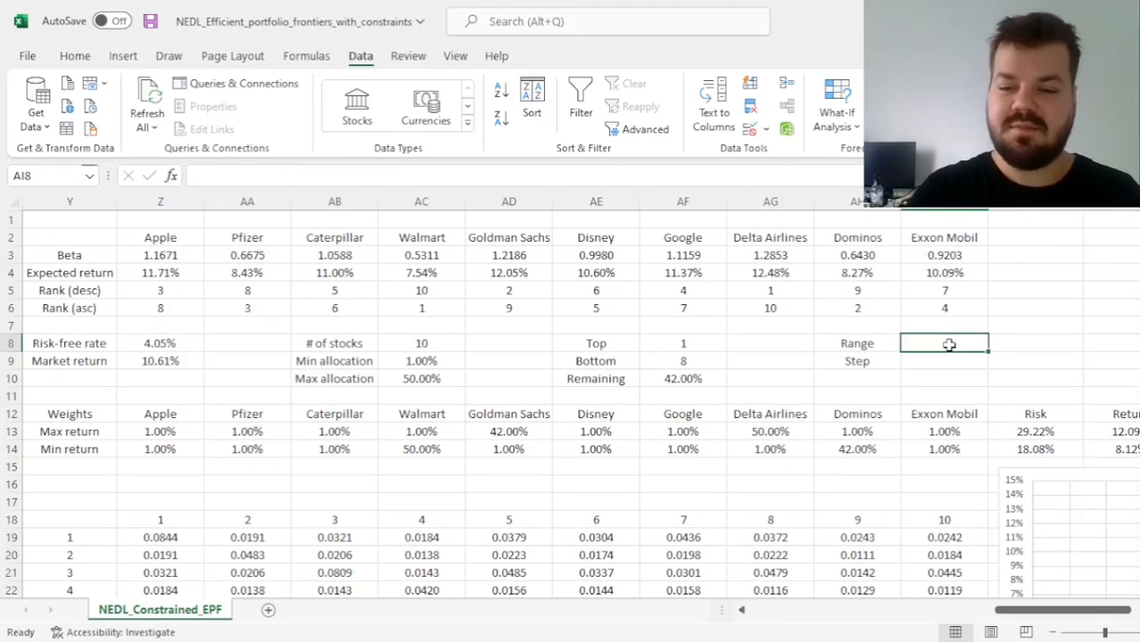
type("=")
left_click(1109, 432)
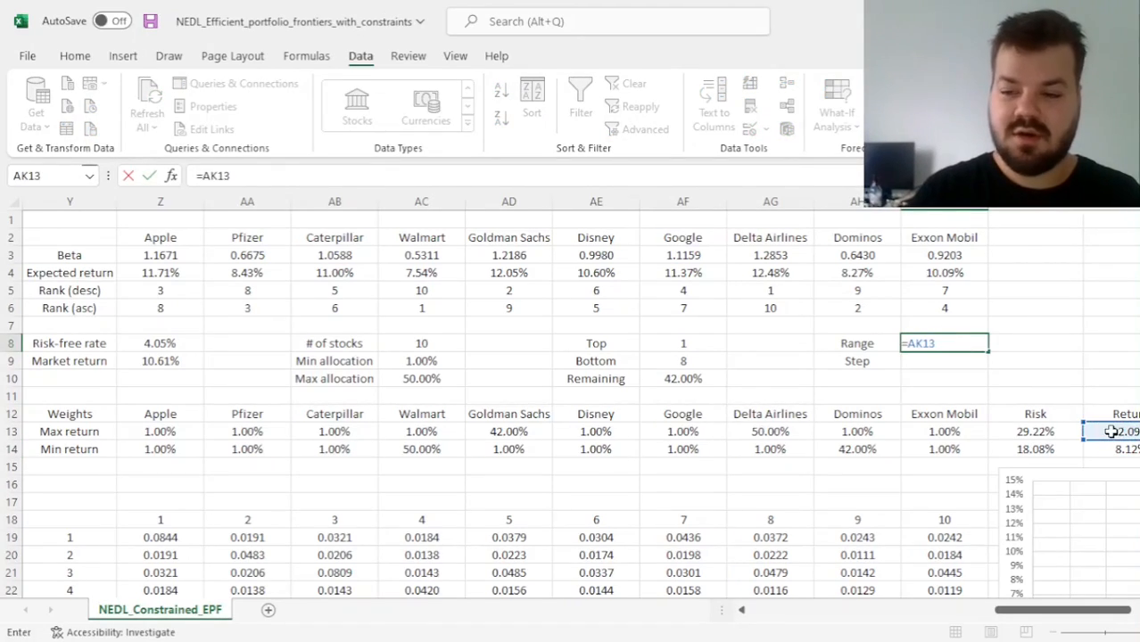
type("-")
left_click(1123, 449)
key("Return")
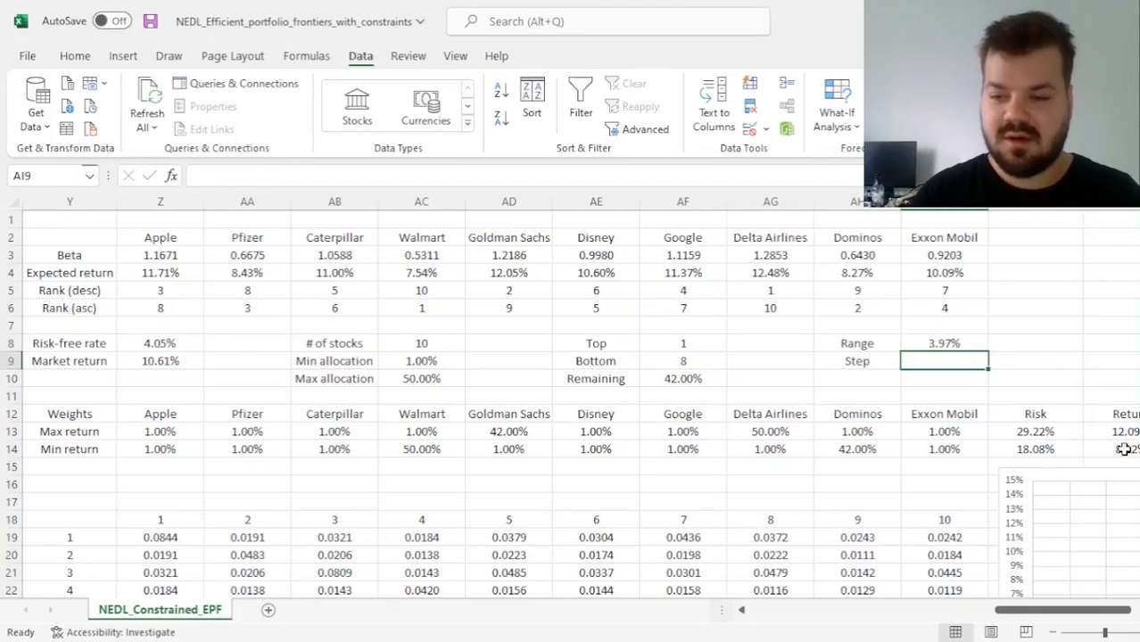
key("Up")
key("Up")
key("Down")
key("Down")
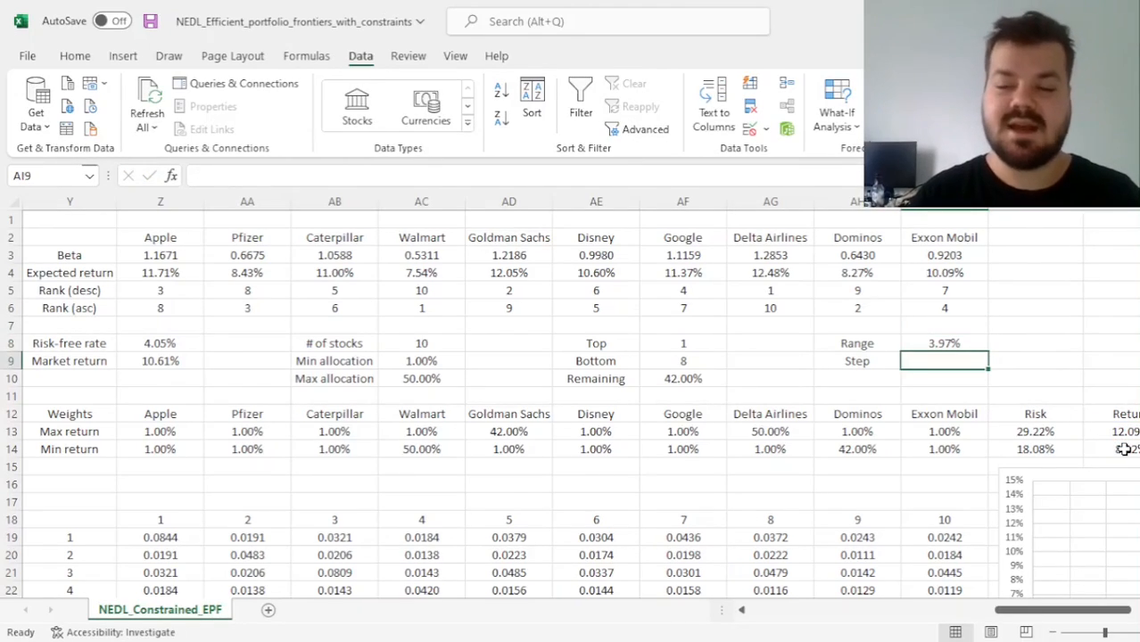
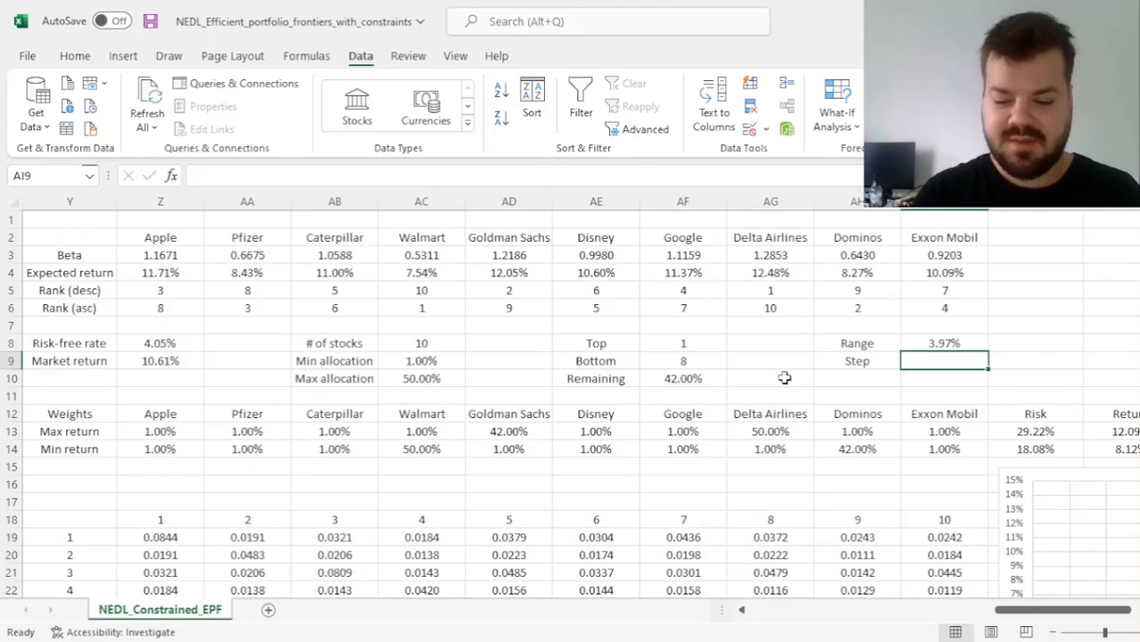
Calculate the return Step in AI9 as =AI8/10 and check the maximum- and minimum-return values in AK13 and AK14
type("=AI8/10")
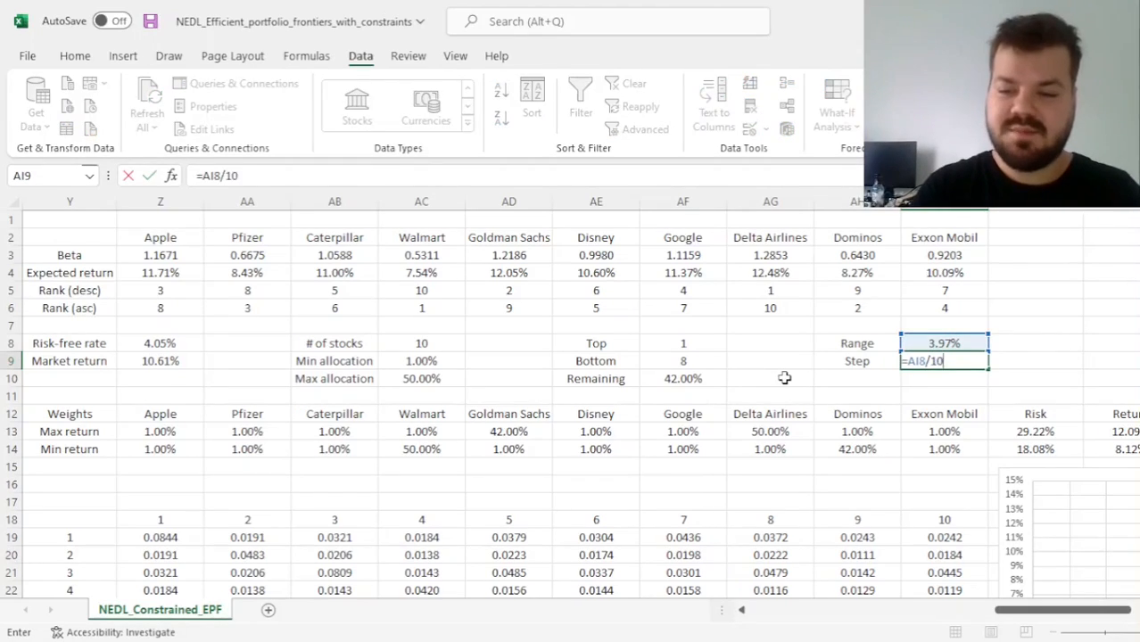
key("ctrl+Return")
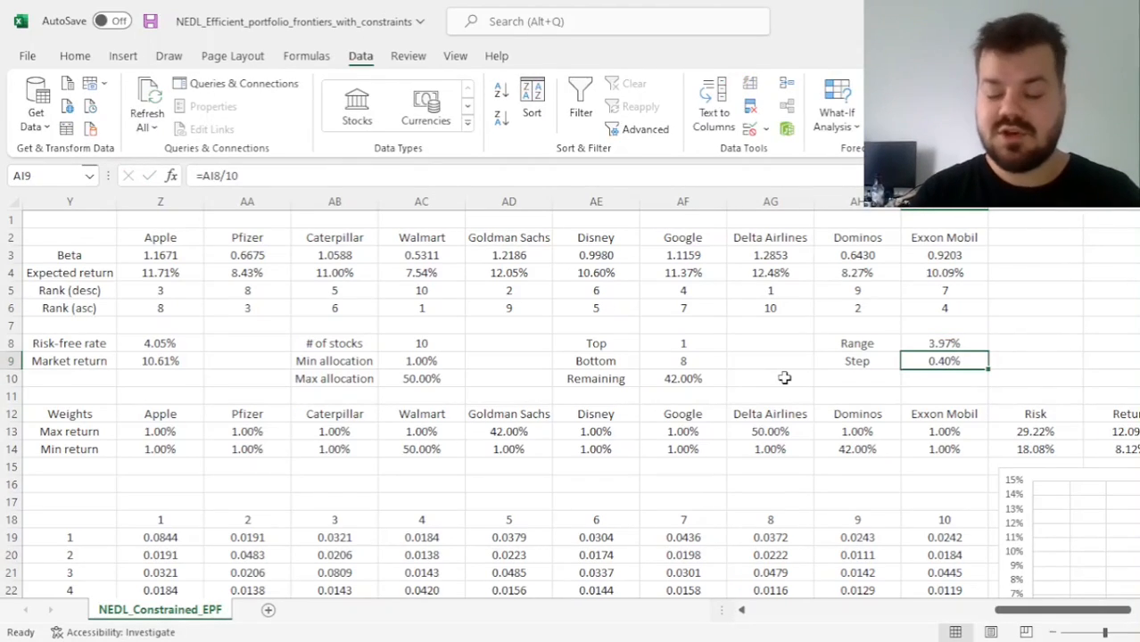
left_click(1111, 431)
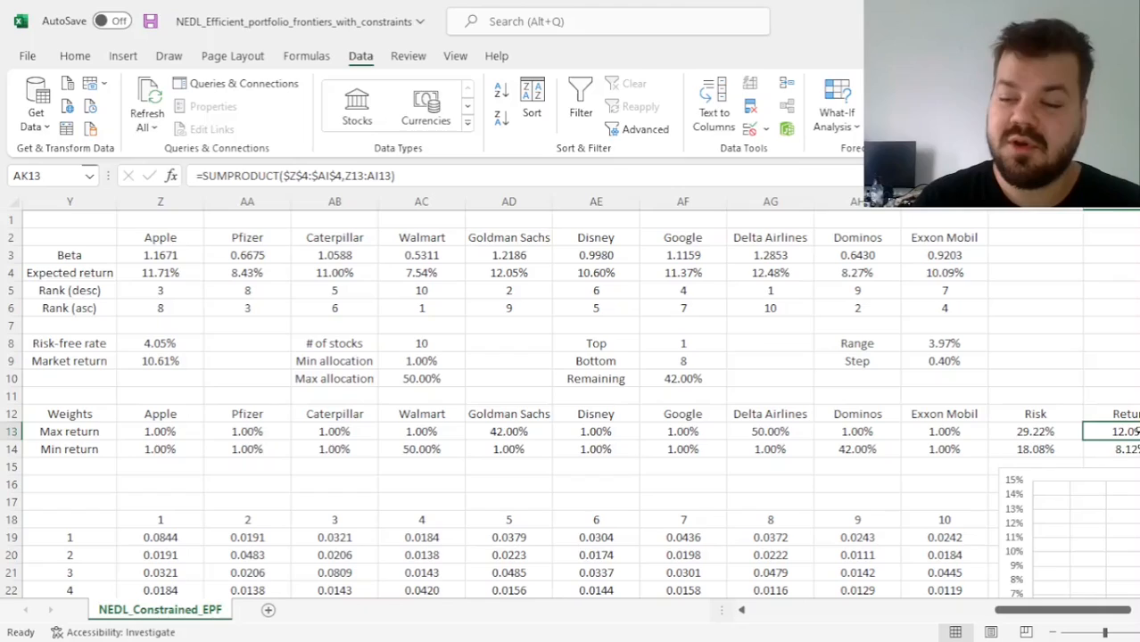
left_click(90, 430, "ctrl")
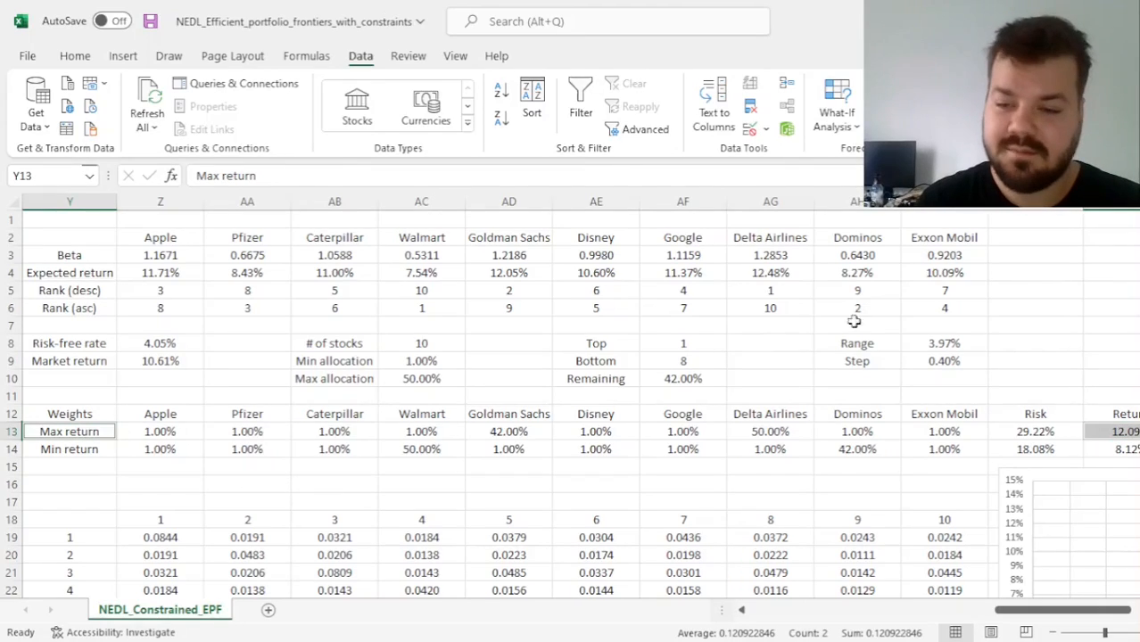
left_click(76, 449)
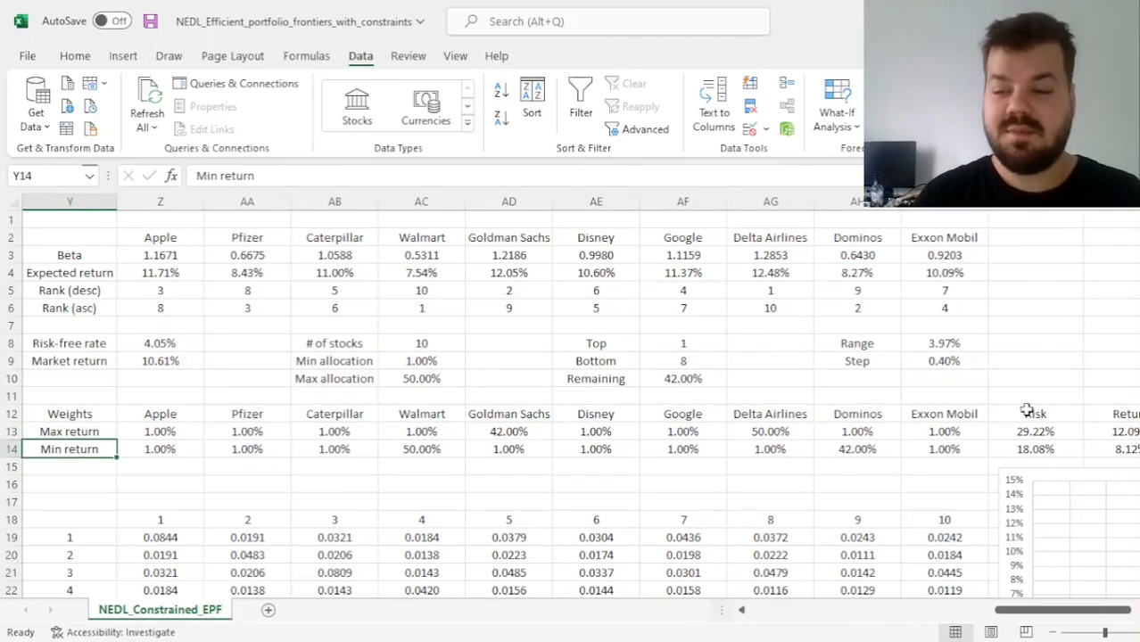
left_click(1126, 449)
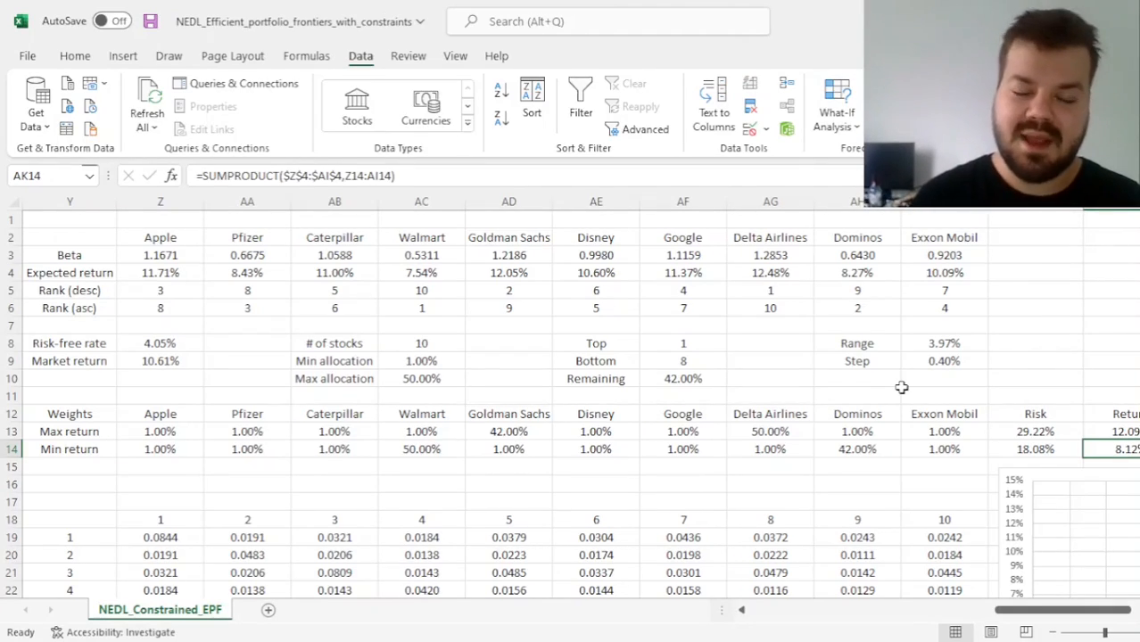
Link Apple's weight in Z34 to the maximum-return weight with =Z13 and fill the formula across to Exxon Mobil in AI34
scroll(644, 410, "down", 7)
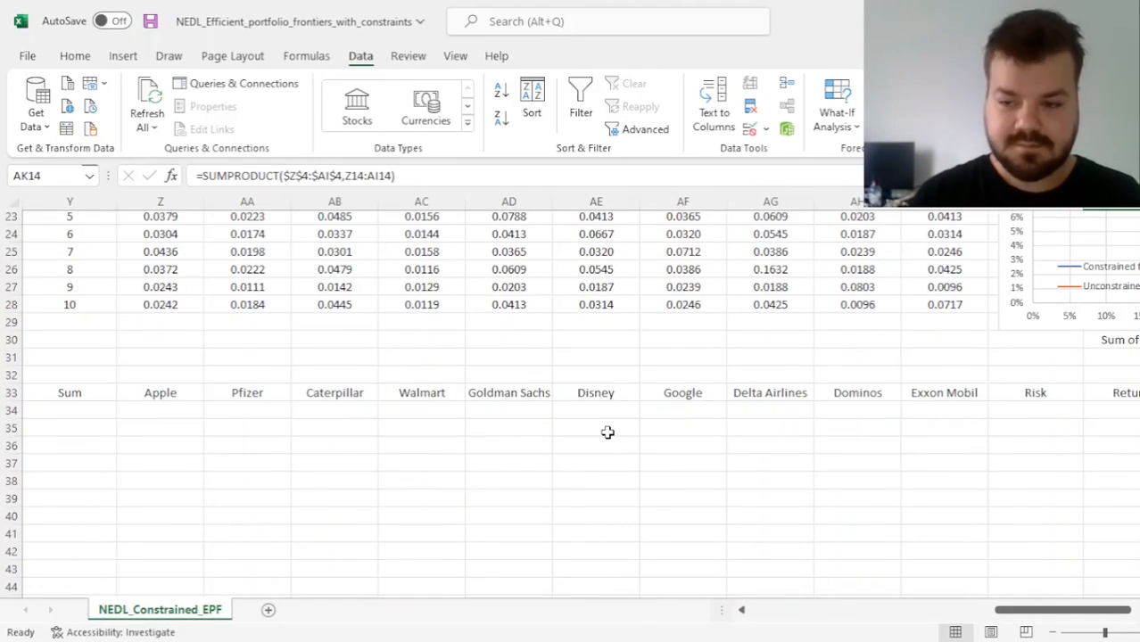
left_click(156, 410)
type("=")
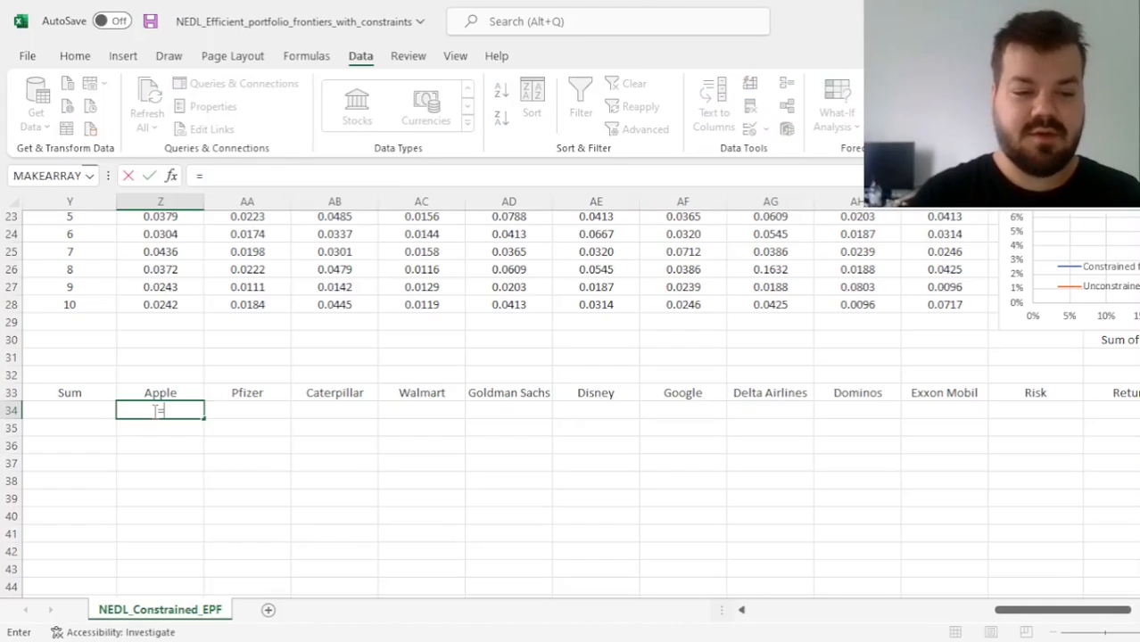
scroll(276, 315, "up", 7)
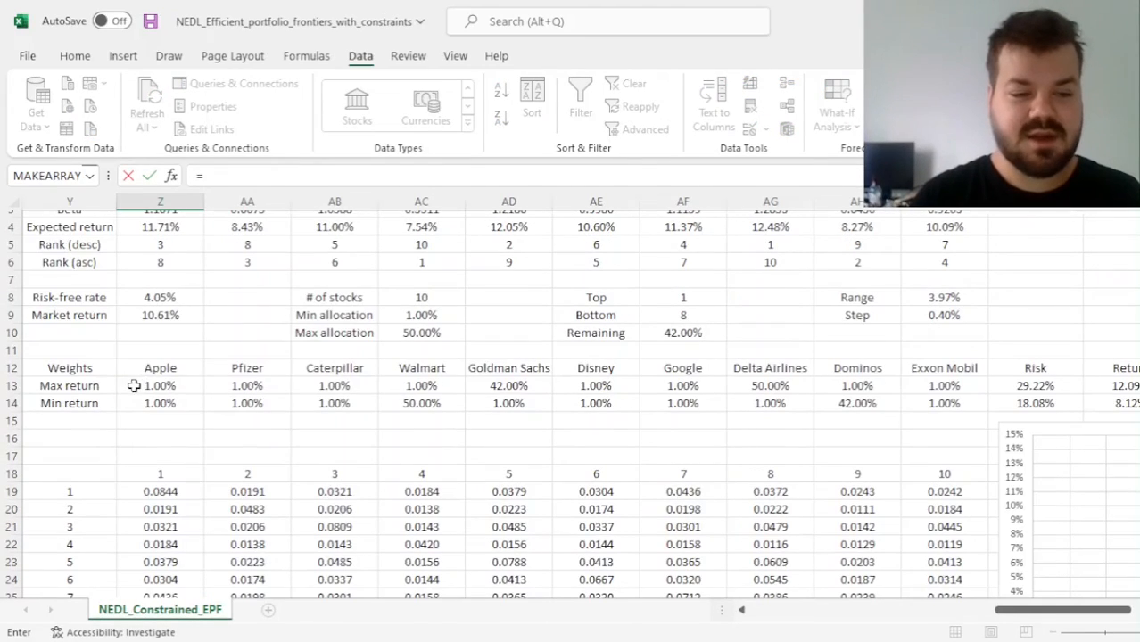
left_click(132, 385)
key("Return")
key("Up")
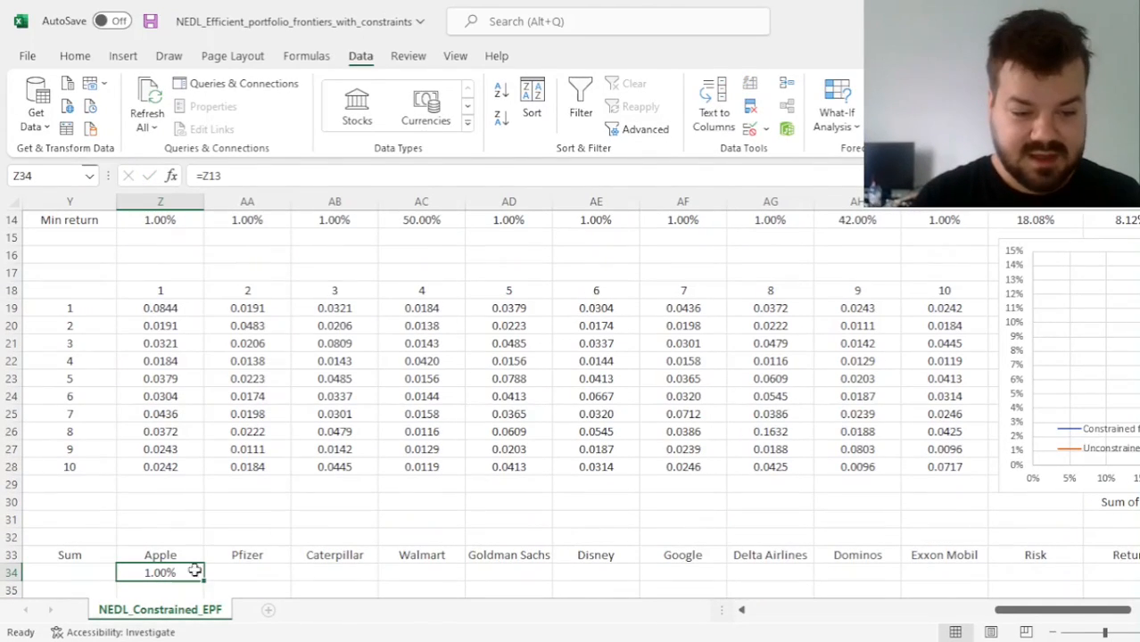
left_click_drag(204, 585, 950, 509)
Set the first Return (constraint) value in AL34 to the maximum return with =AK13
scroll(1023, 530, "right", 3)
left_click(757, 572)
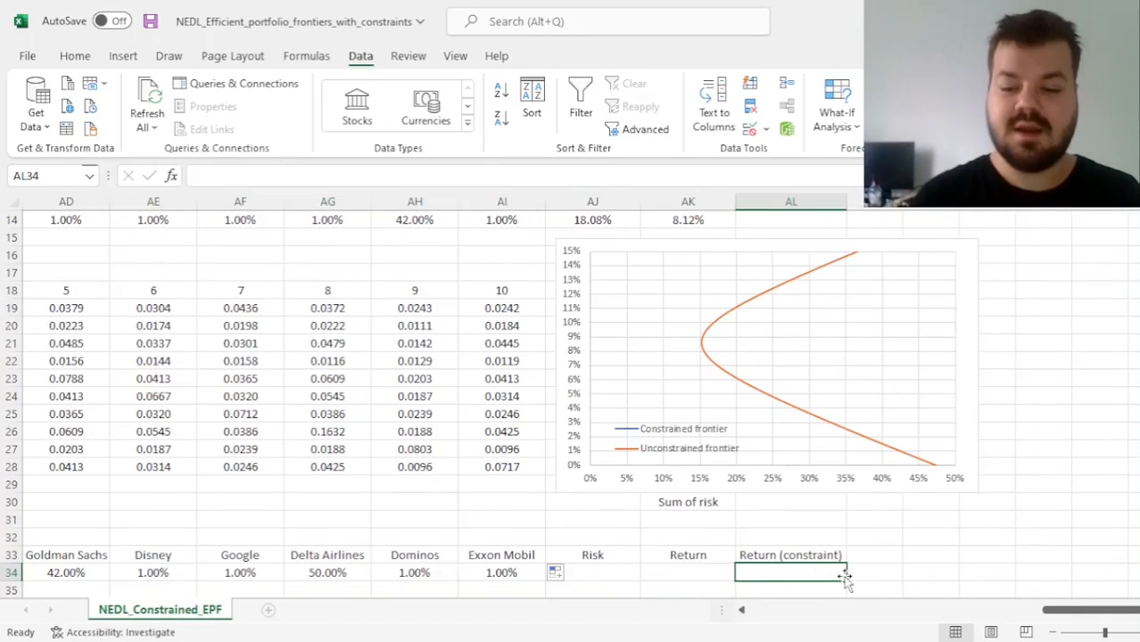
type("=")
scroll(585, 533, "up", 4)
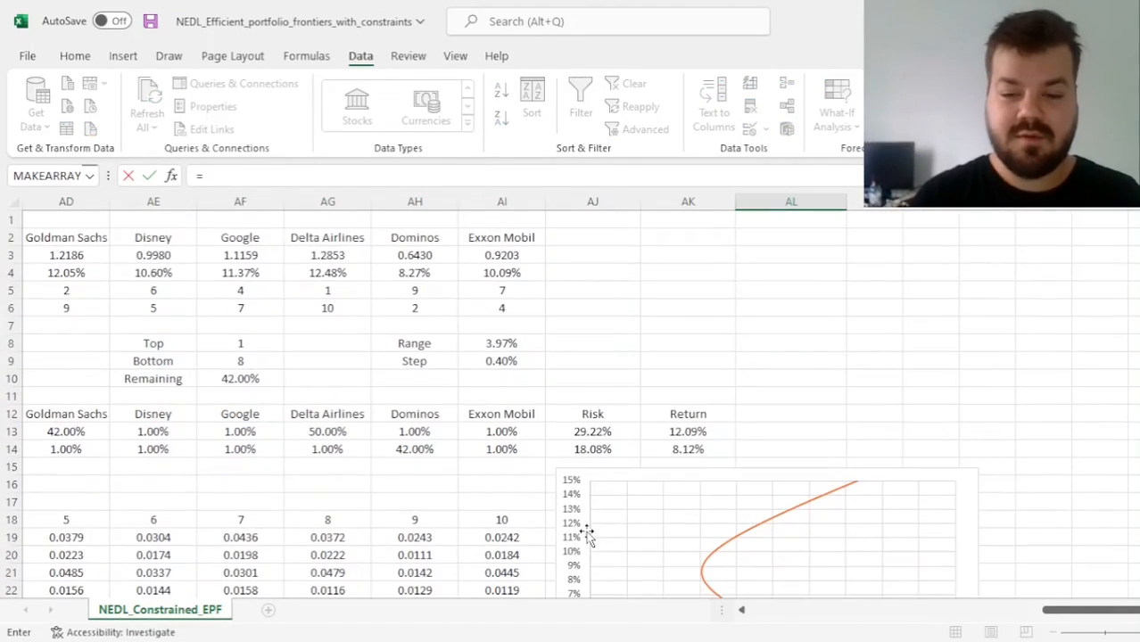
left_click(700, 430)
key("Return")
key("Up")
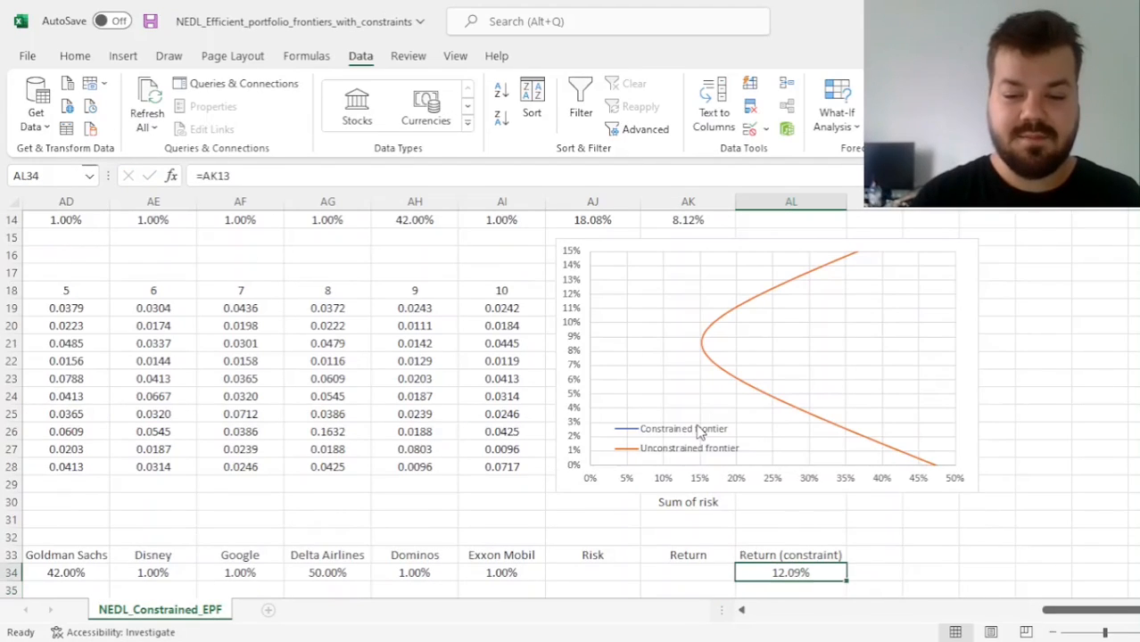
Add up the first frontier portfolio's weights in Y34 with =SUM(Z34:AI34)
key("Left")
key("Left")
key("Left")
key("Left")
key("Left")
key("Left")
key("Left")
key("Left")
key("Left")
key("Left")
key("Left")
key("Left")
key("Left")
type("=SUM(")
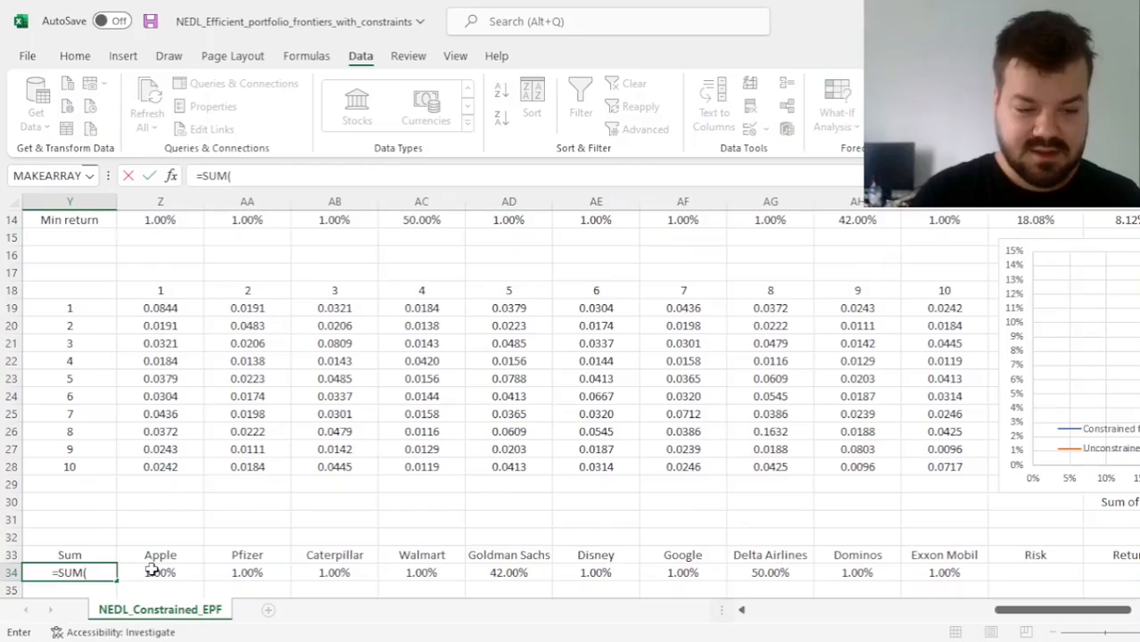
left_click_drag(158, 571, 962, 579)
key("Return")
key("Up")
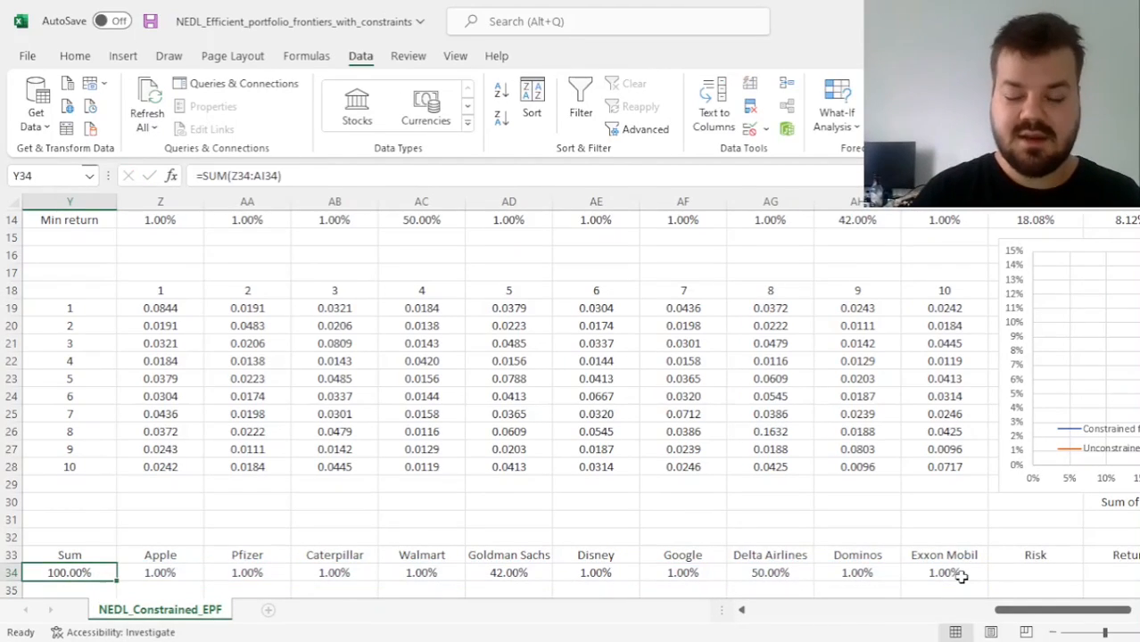
Copy the Risk and Return formulas of the minimum-return portfolio from AJ14:AK14 into AJ34:AK34
key("Down")
key("Down")
key("Down")
key("Down")
key("Down")
key("Down")
scroll(1047, 532, "right", 3)
scroll(1047, 533, "up", 4)
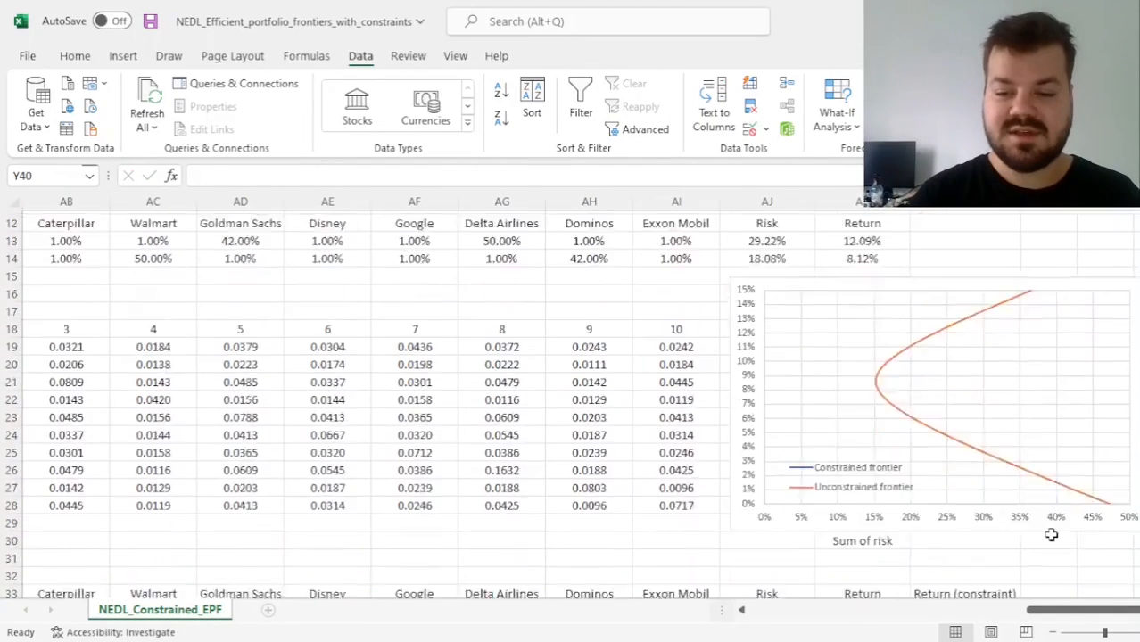
left_click_drag(782, 311, 862, 312)
key("ctrl+c")
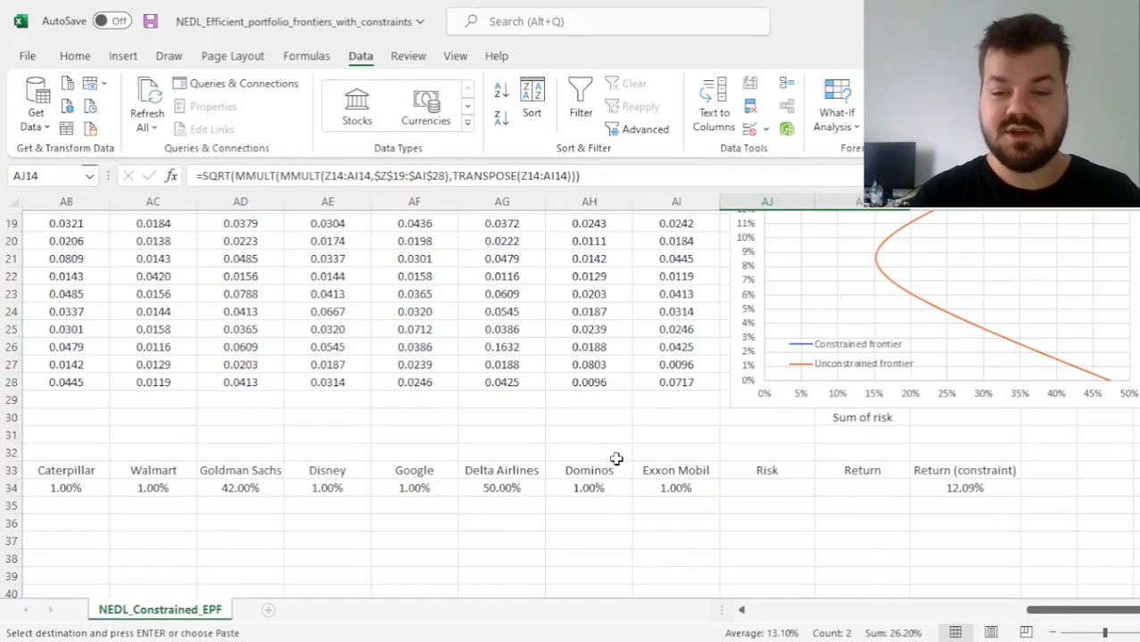
scroll(764, 467, "down", 3)
left_click(766, 488)
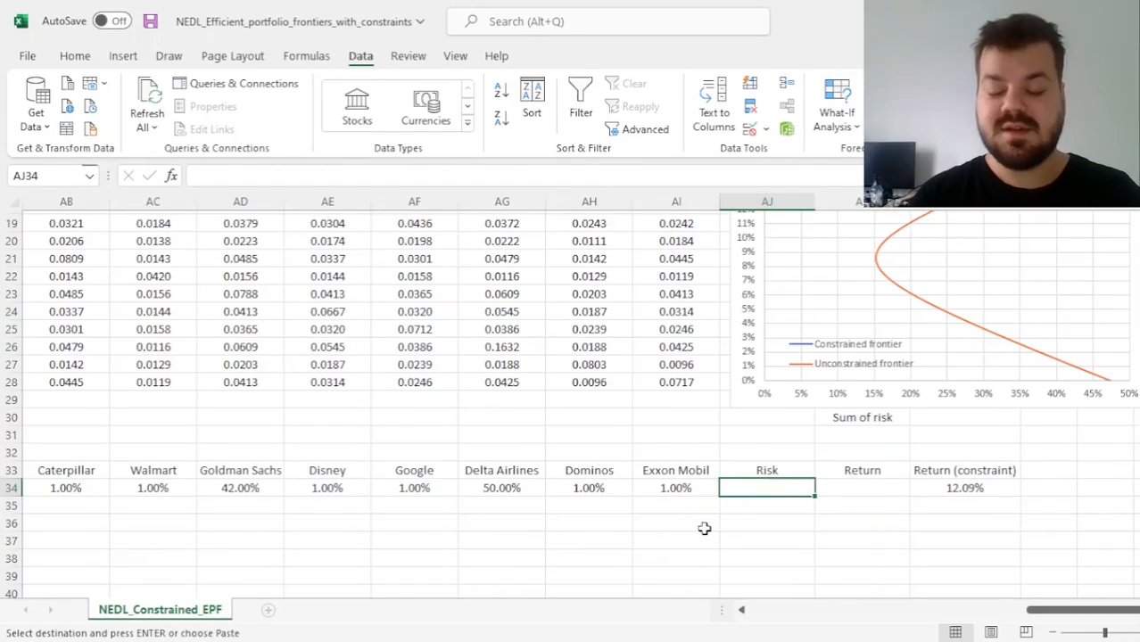
key("ctrl+v")
Check the cell references of the Risk and Return formulas in AJ34 and AK34, and review the weight sum in Y34
left_click(746, 488)
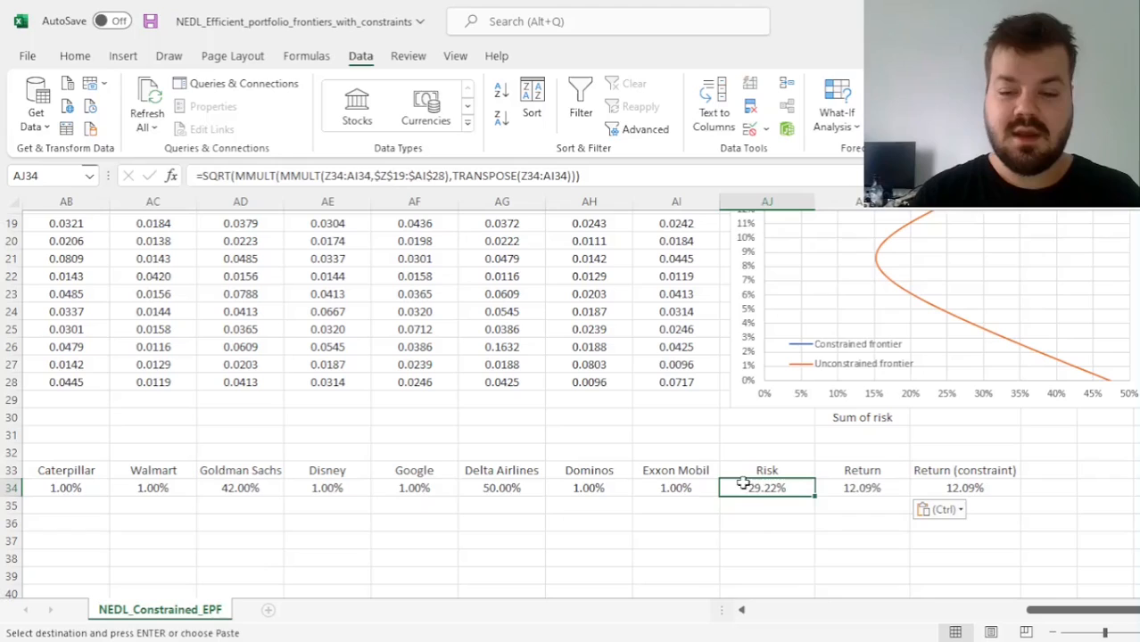
left_click(541, 179)
scroll(531, 372, "up", 6)
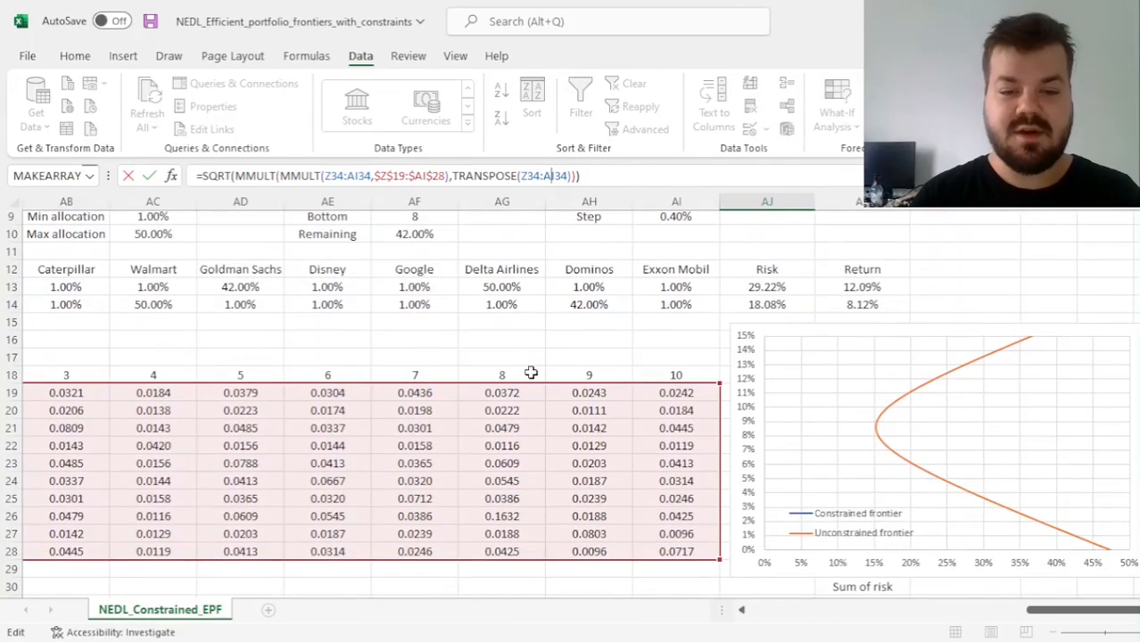
scroll(531, 372, "down", 7)
key("Escape")
key("Right")
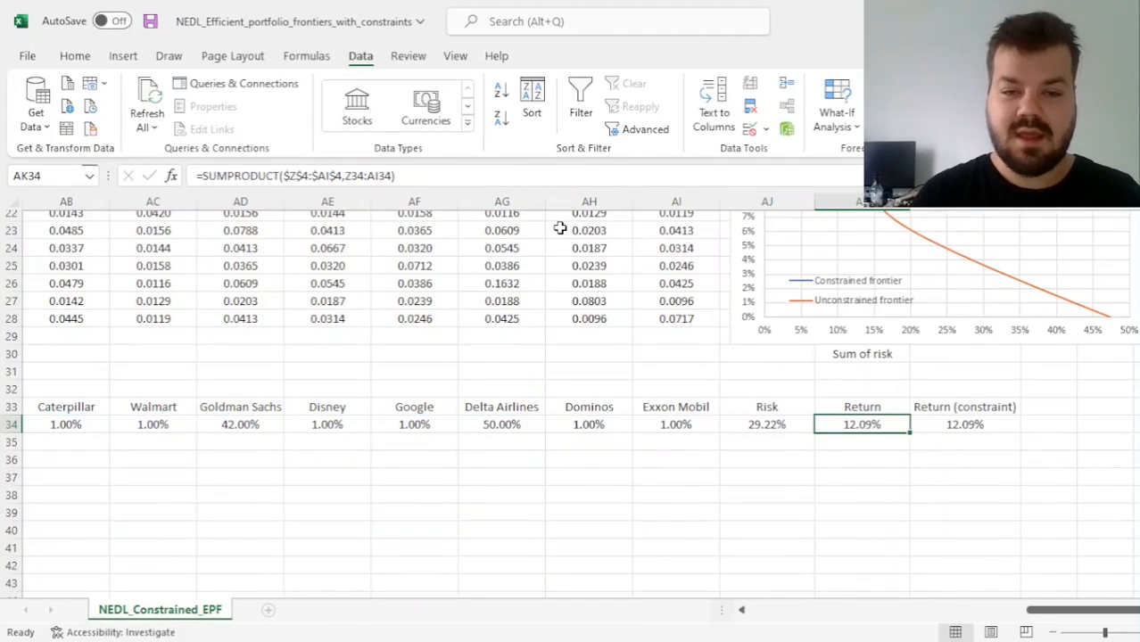
left_click(442, 175)
scroll(567, 379, "up", 7)
scroll(567, 379, "down", 7)
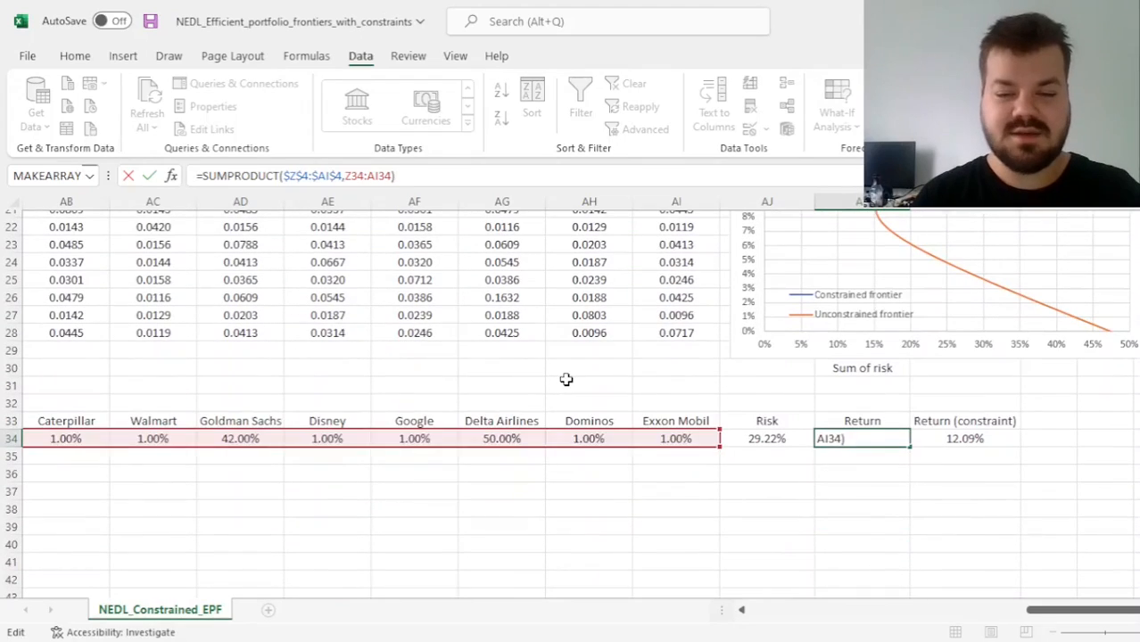
key("Escape")
key("Left")
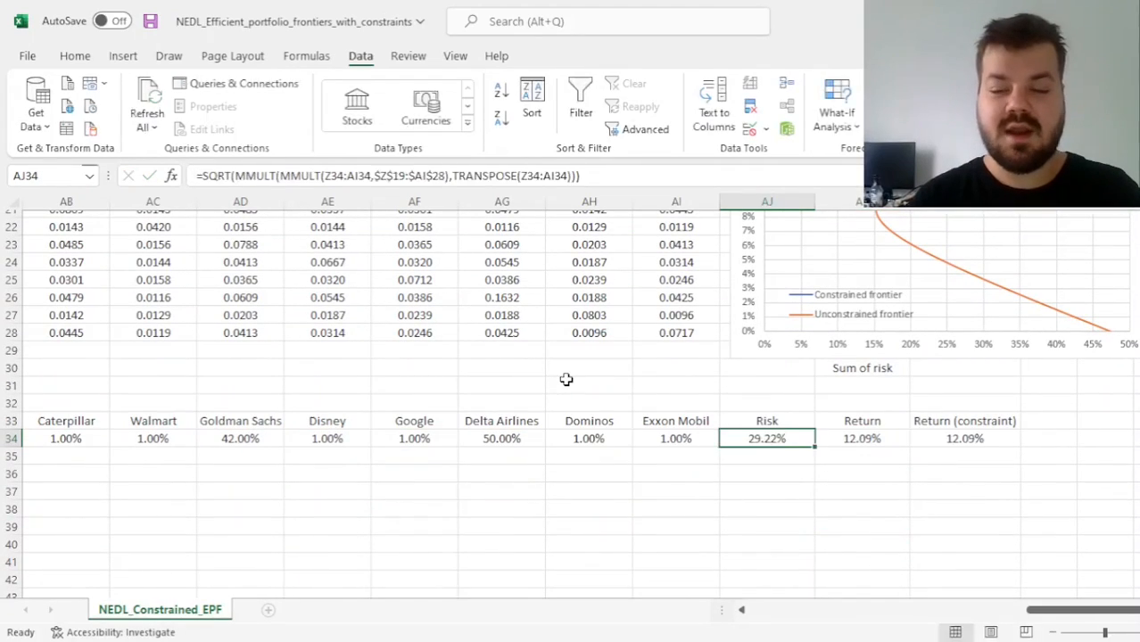
key("Right")
key("Left")
key("Right")
key("Left")
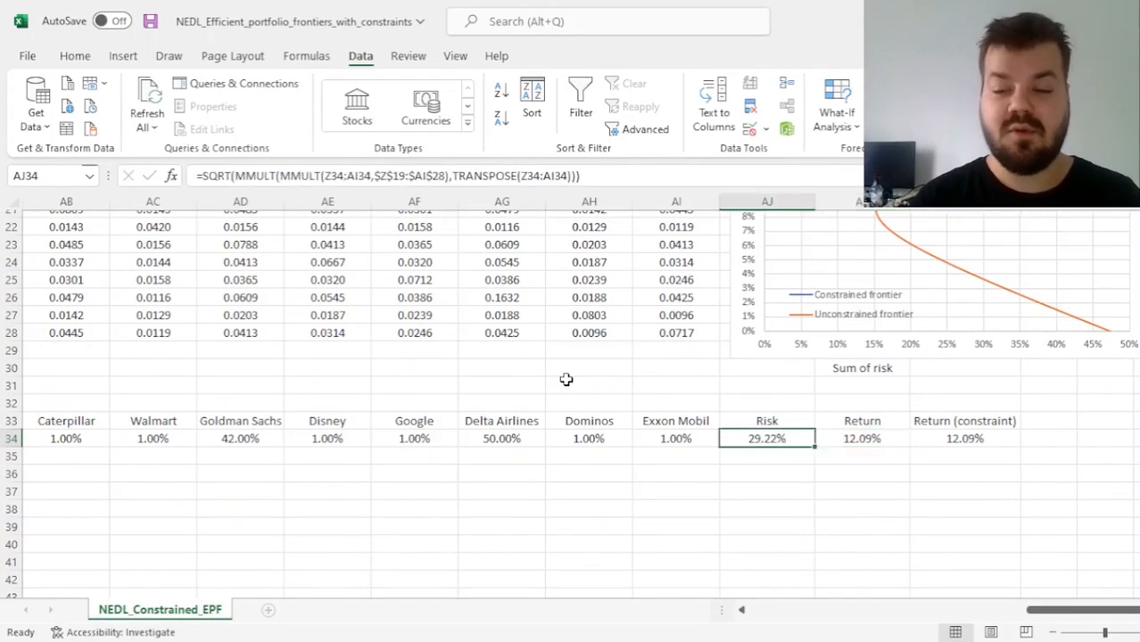
key("Left")
key("Left")
key("Left")
key("Left")
key("Left")
key("Left")
key("Left")
key("Left")
key("Left")
key("Left")
key("Left")
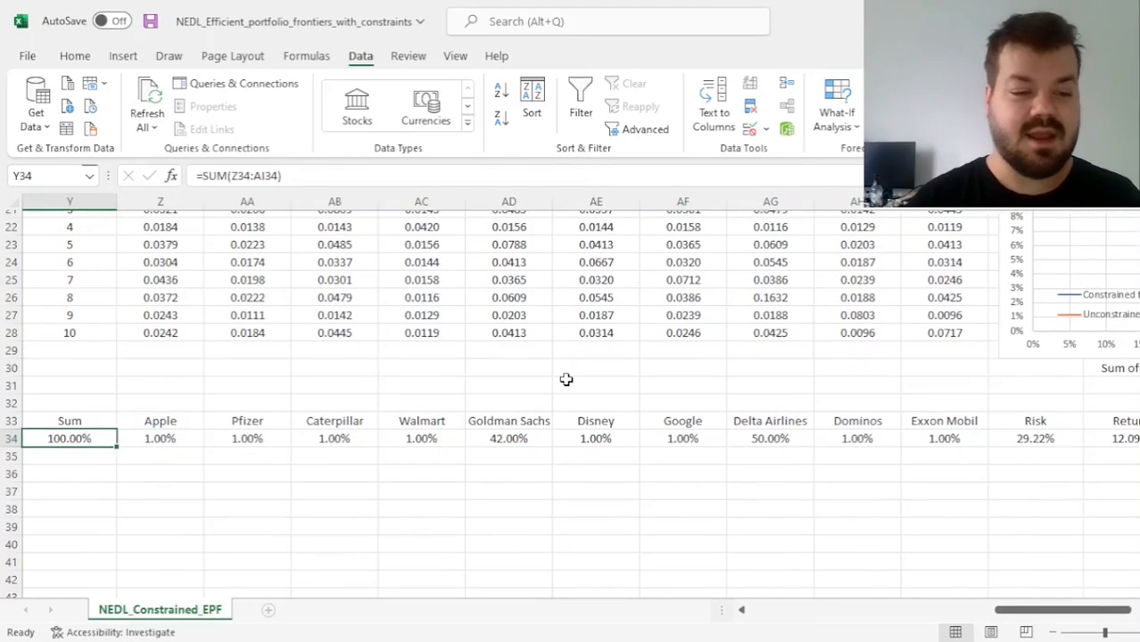
Calculate the second Return (constraint) in AL35 as =AL34-$AI$9, with the step reference locked
key("ctrl+Right")
key("Left")
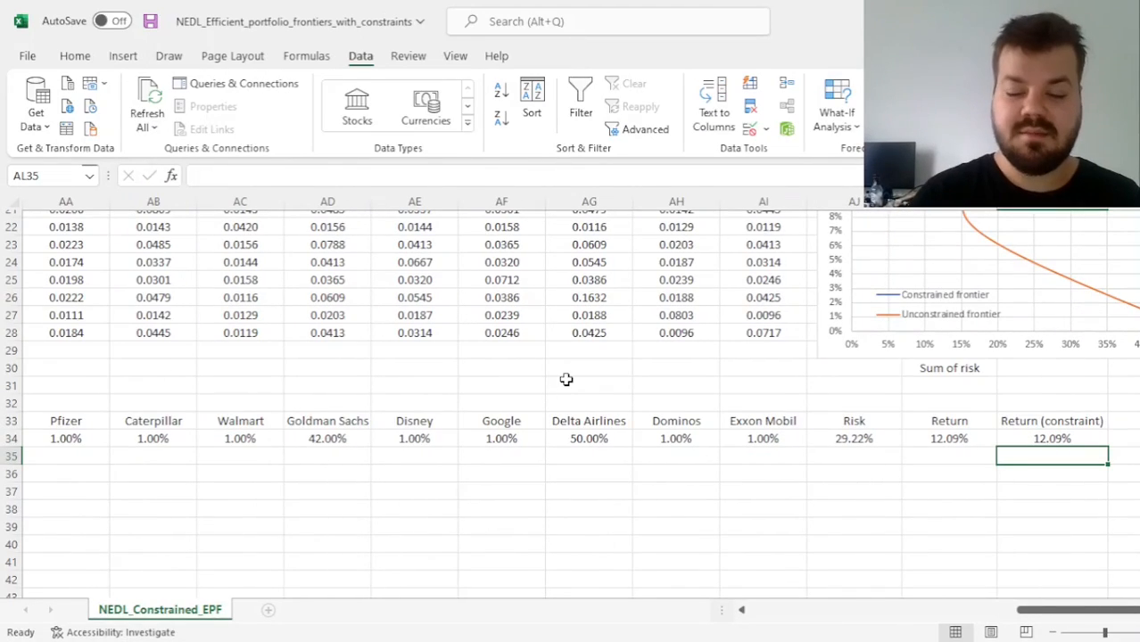
type("=")
key("Up")
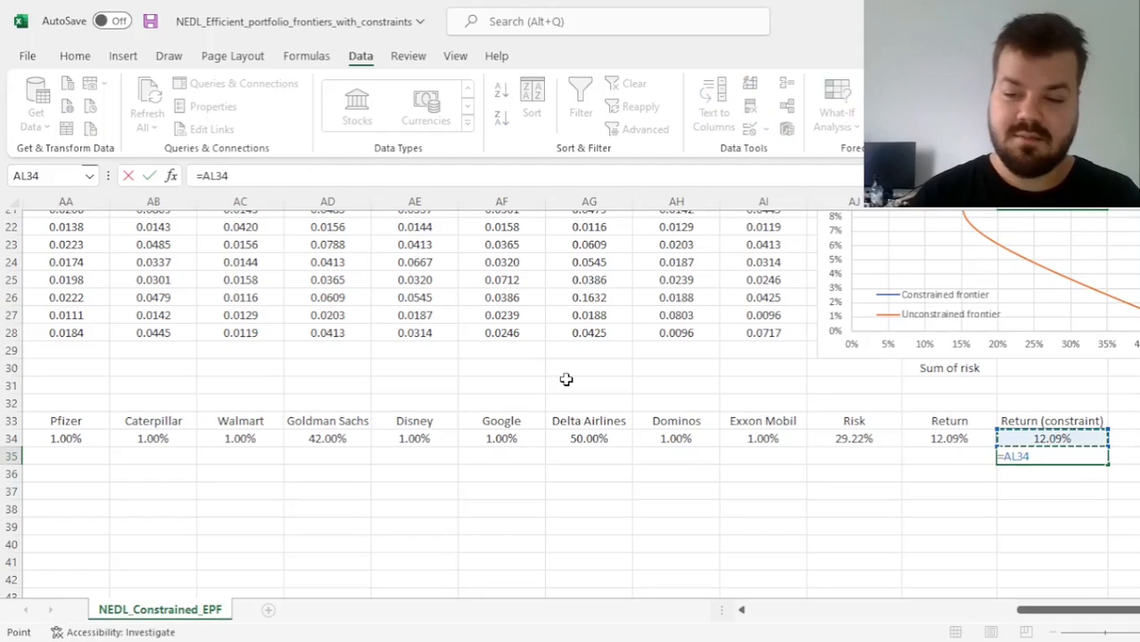
type("-")
scroll(527, 303, "up", 7)
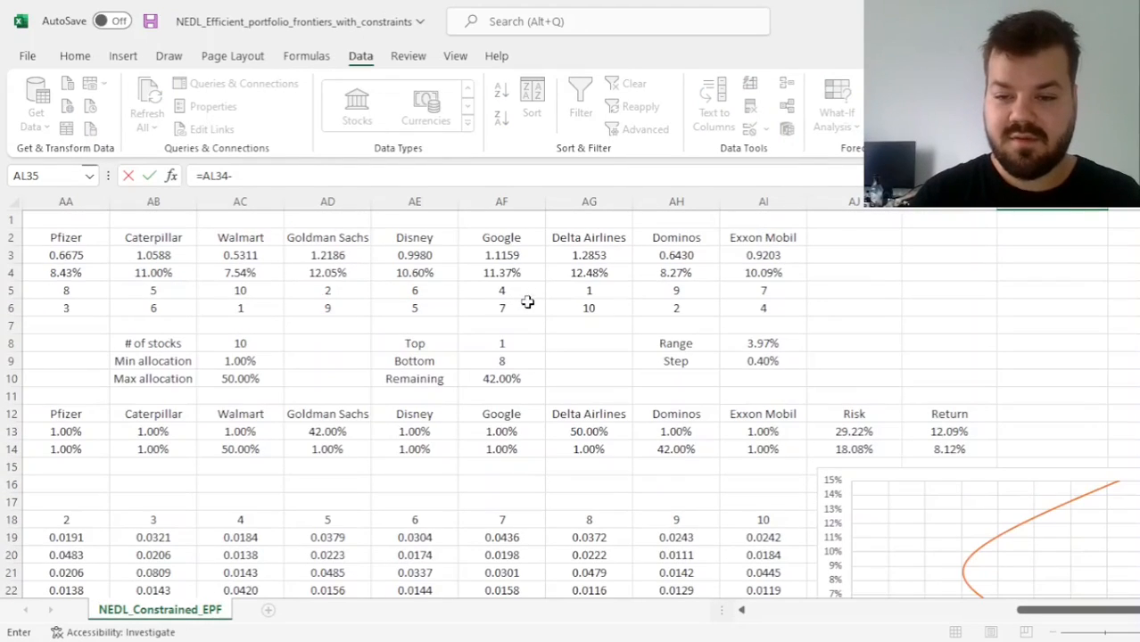
left_click(770, 358)
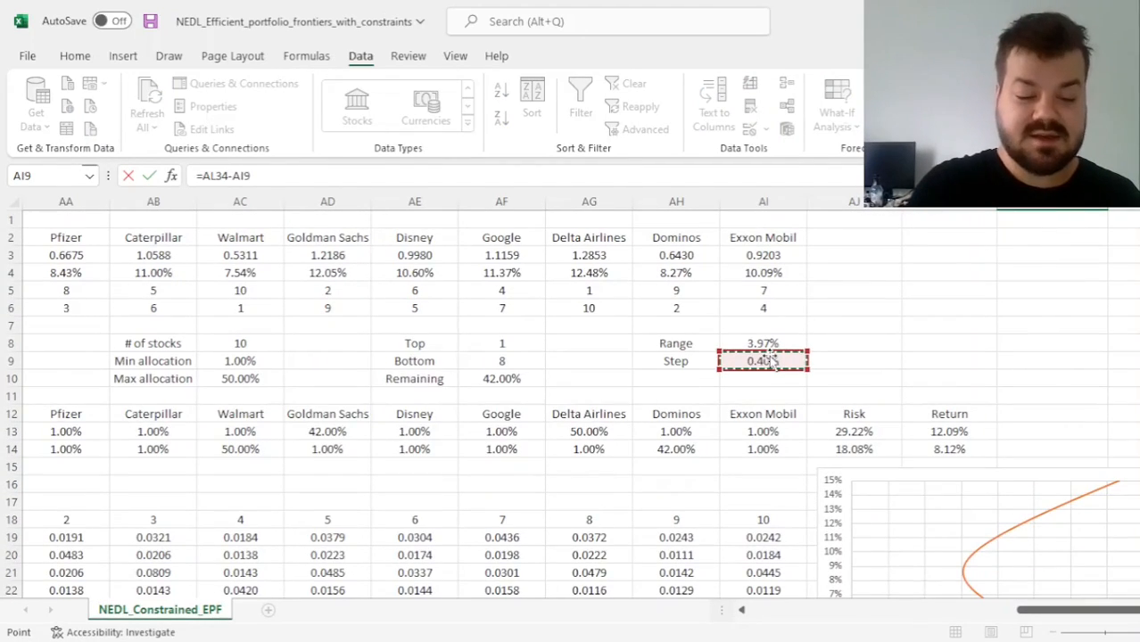
key("F4")
key("ctrl+Return")
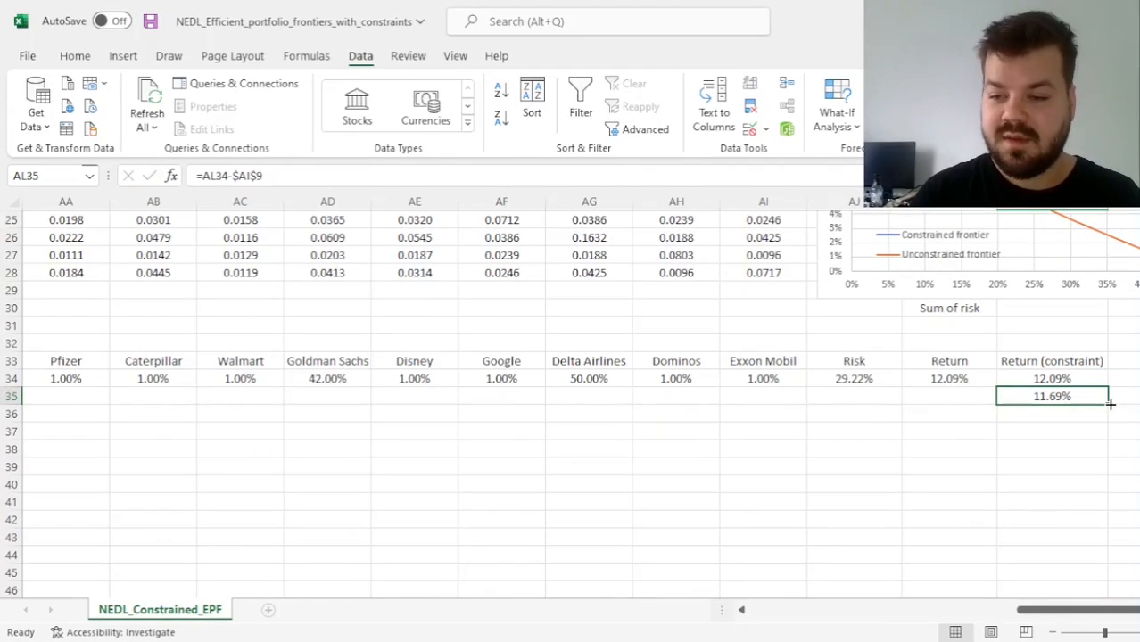
Fill the Return (constraint) formula from AL35 down to AL44 and compare the last value with the minimum portfolio return
left_click_drag(1110, 404, 1104, 561)
left_click(1063, 555)
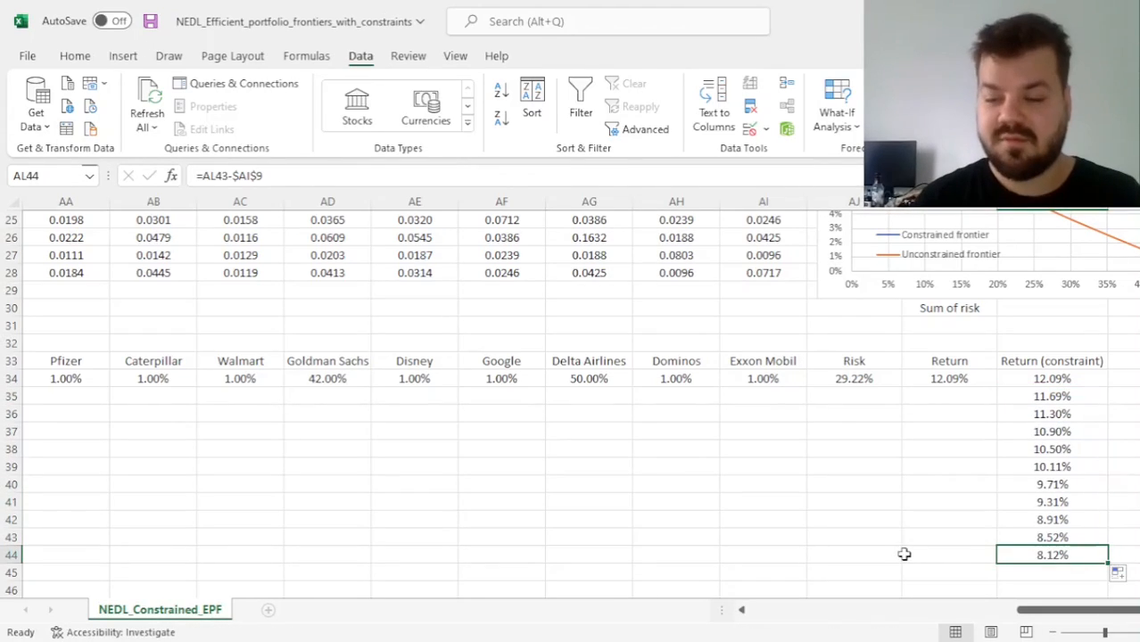
scroll(902, 484, "up", 8)
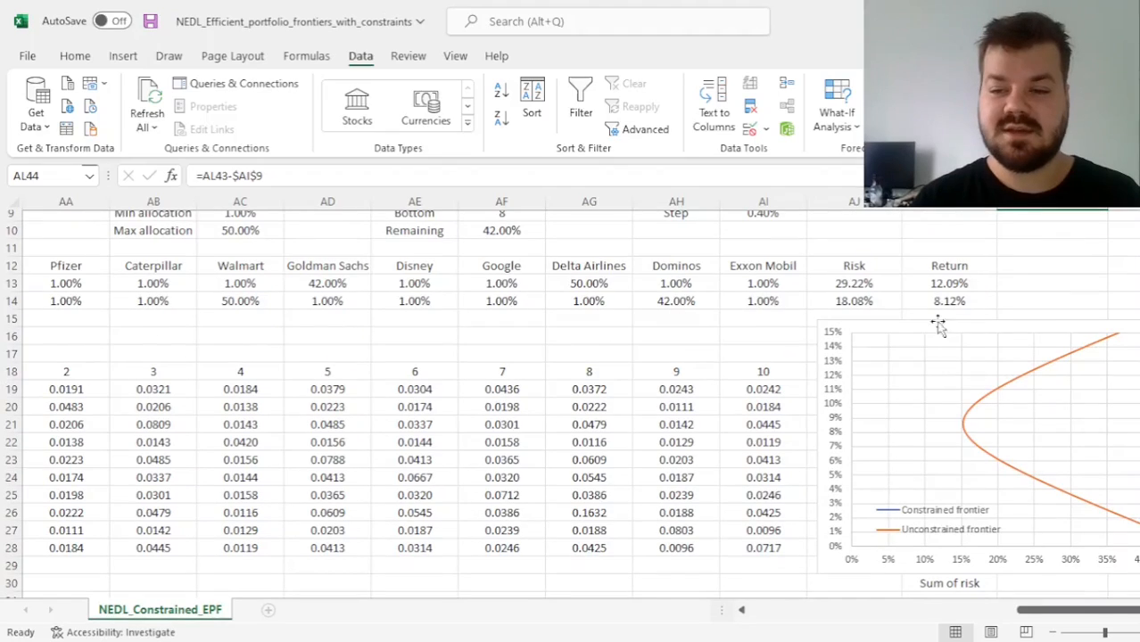
scroll(884, 596, "down", 7)
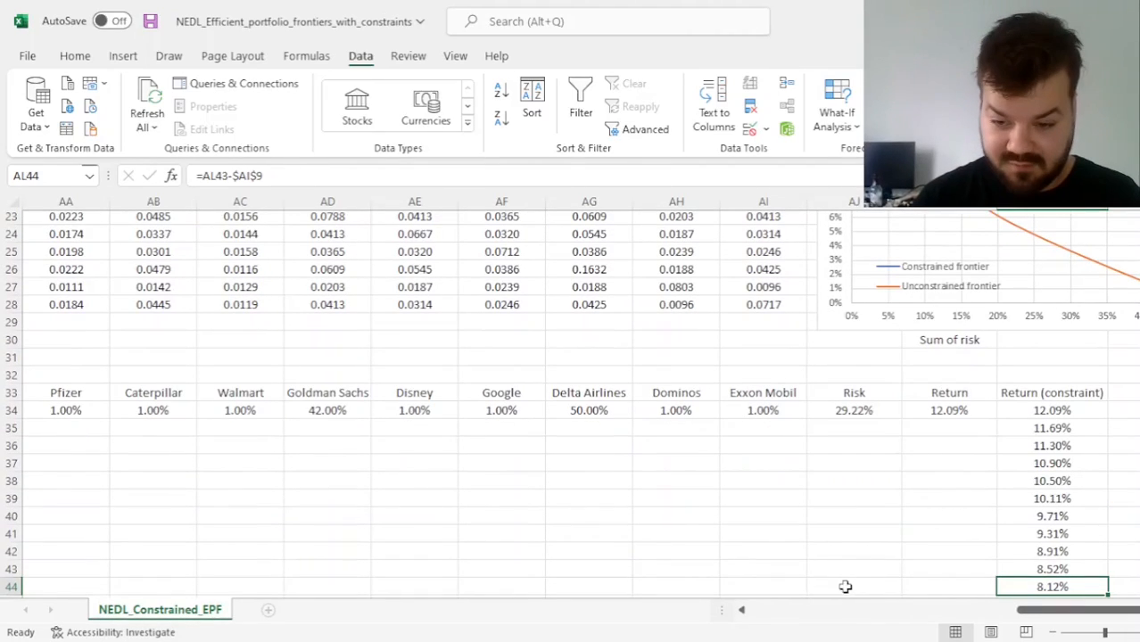
Link the Exxon Mobil weight in AI44 to its weight in the minimum-return portfolio in row 14
left_click(769, 587)
type("=")
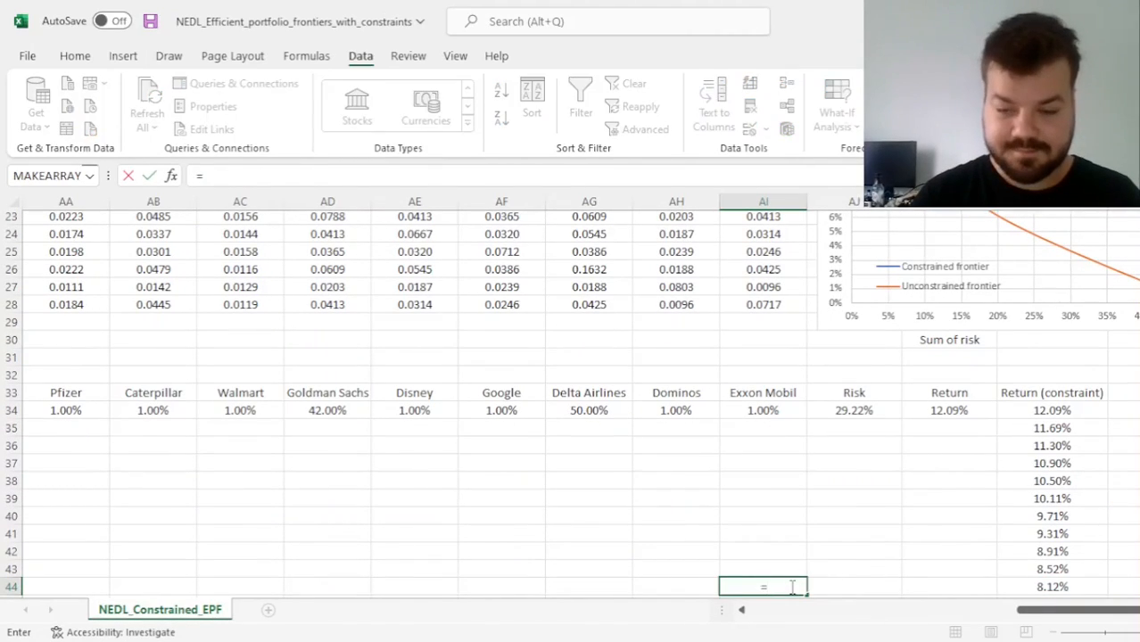
scroll(666, 379, "up", 1)
scroll(666, 379, "up", 6)
left_click(766, 397)
key("Return")
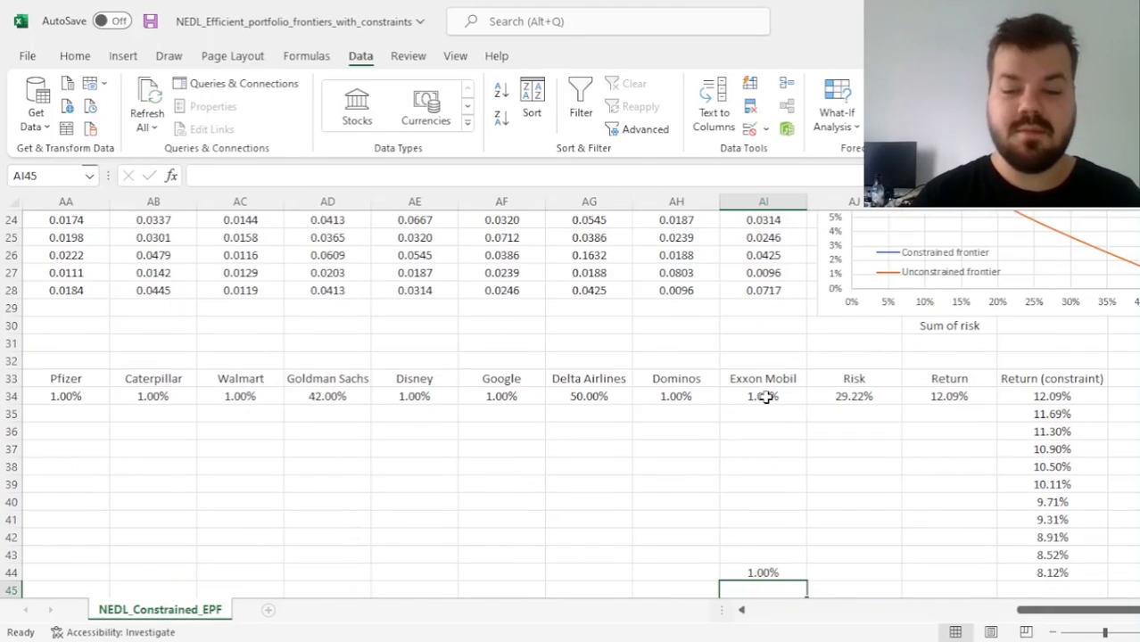
Fill the minimum-return weight link from AI44 across to Z44, and copy the weight sum formula from Y34 into Y44
left_click_drag(806, 580, 367, 561)
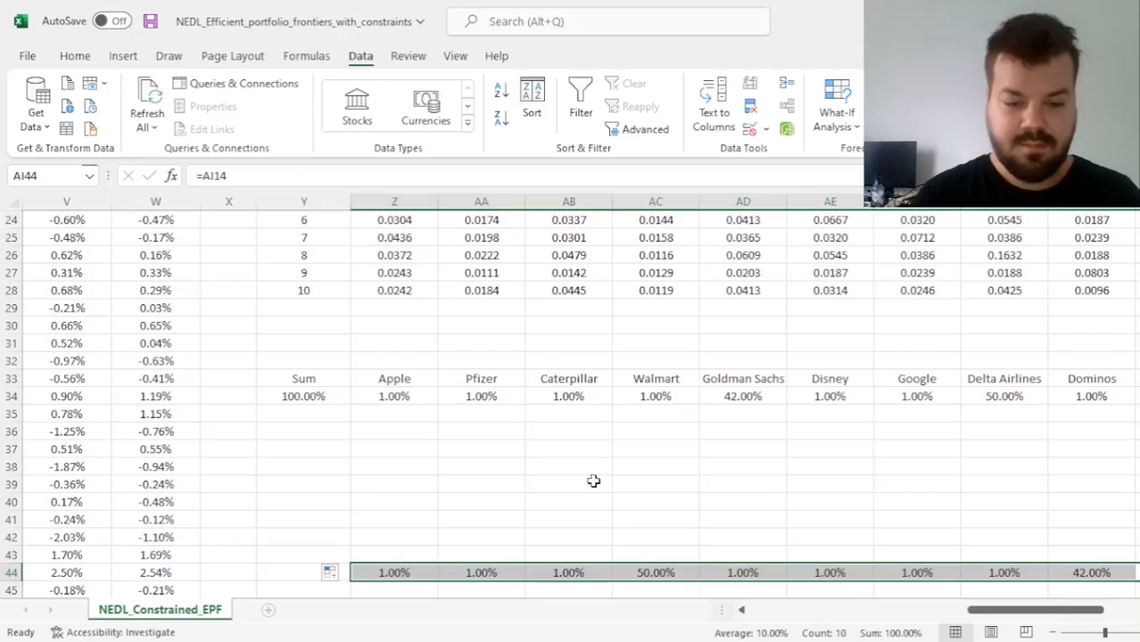
left_click(303, 395)
key("ctrl+c")
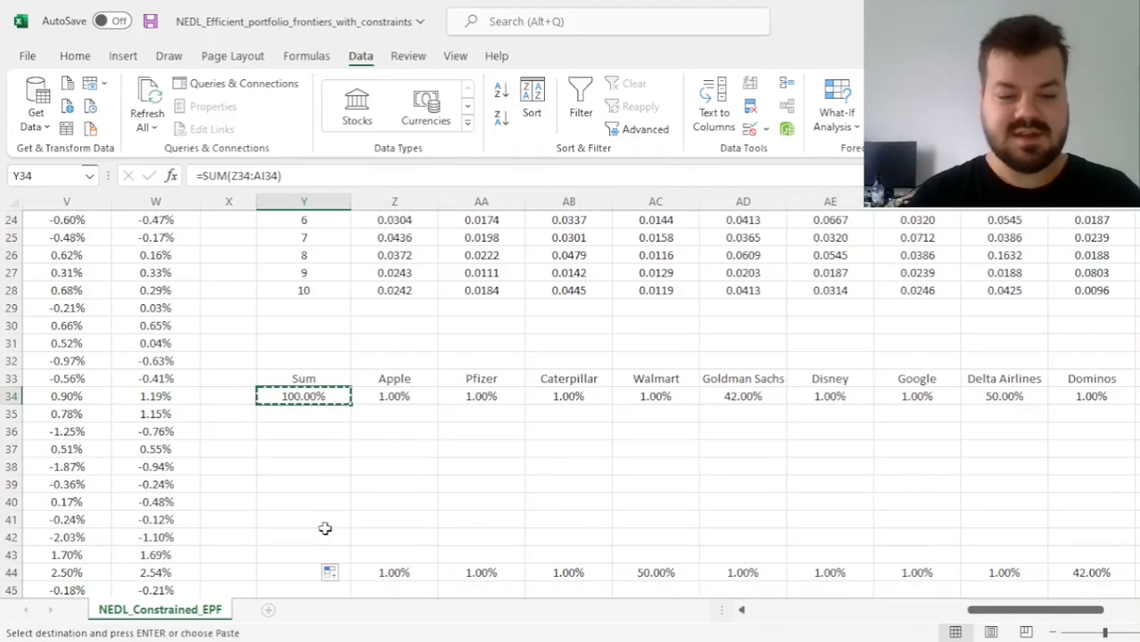
left_click(294, 573)
key("ctrl+v")
Copy the Risk and Return formulas from AJ34:AK34 into AJ44:AK44 and compare them with the minimum-return portfolio in row 14
scroll(705, 472, "right", 4)
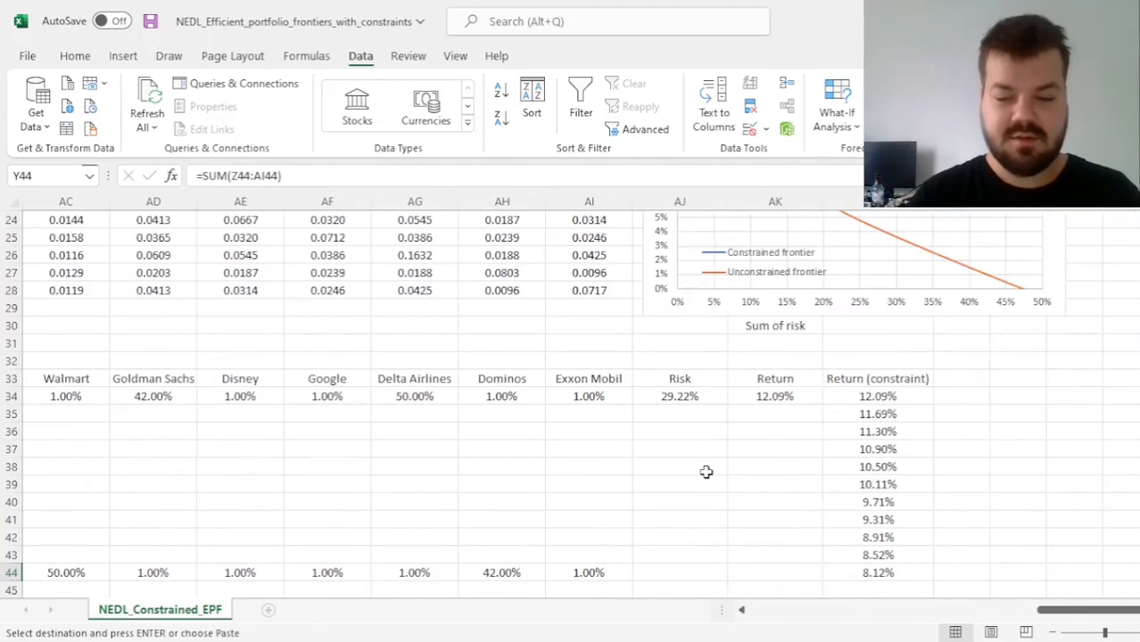
left_click(612, 572)
left_click_drag(605, 397, 705, 392)
key("ctrl+c")
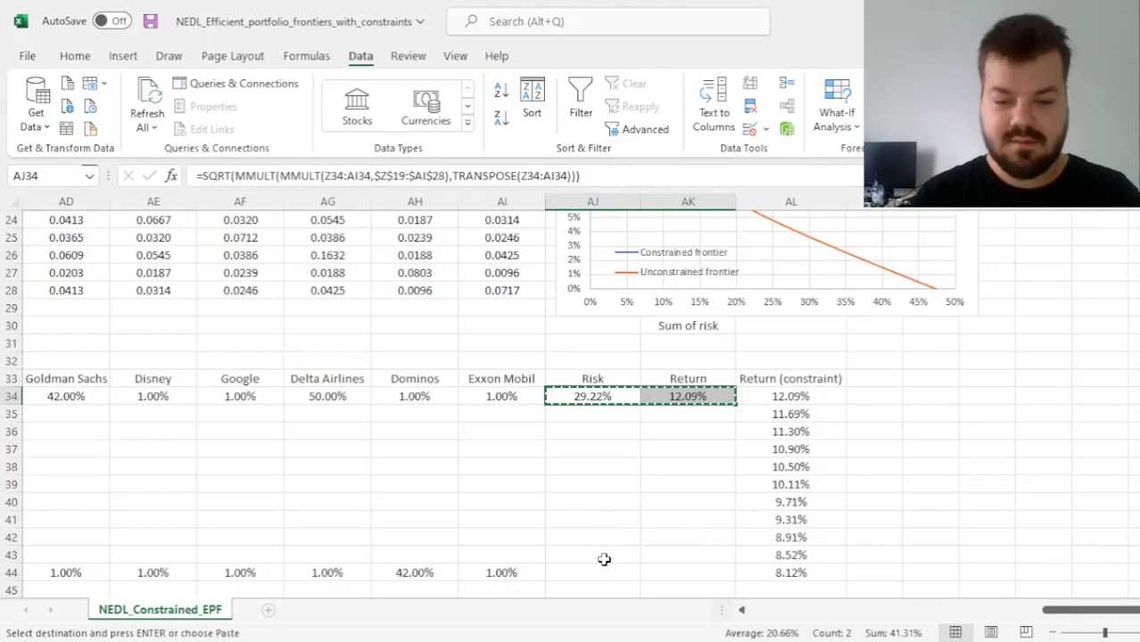
left_click(603, 573)
key("ctrl+v")
key("Escape")
scroll(559, 441, "up", 5)
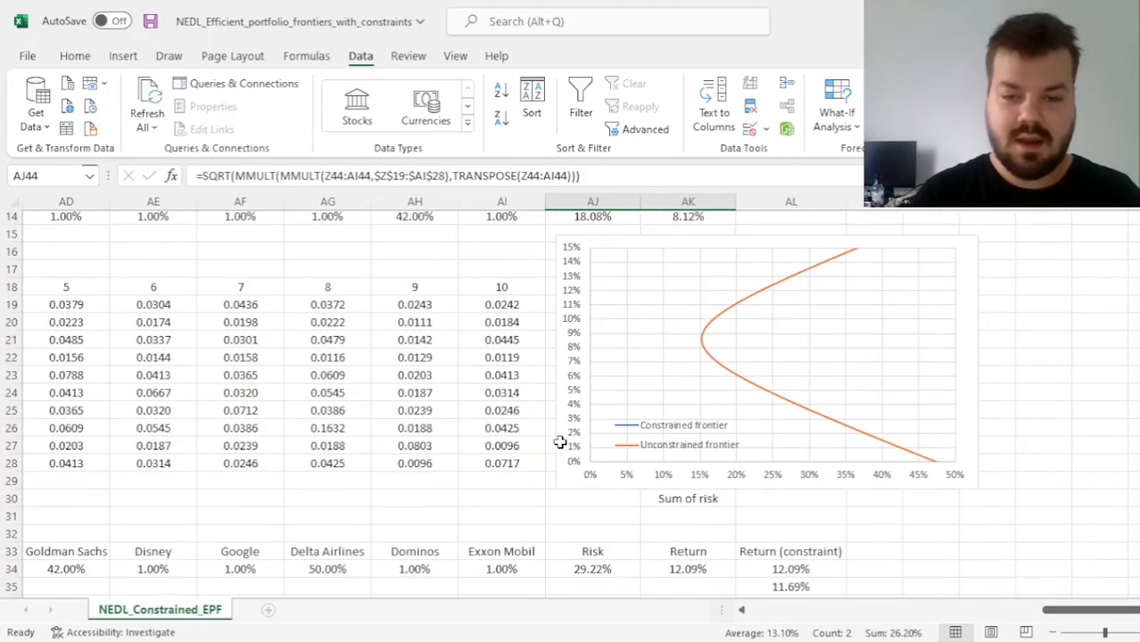
scroll(417, 515, "down", 7)
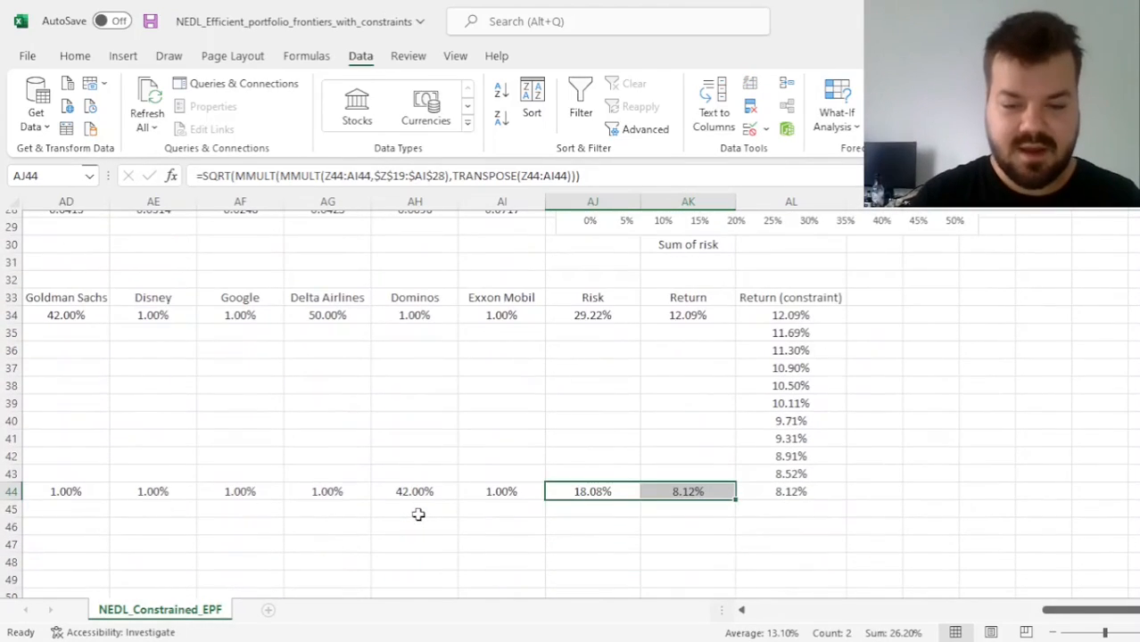
Set equal starting weights of =1/10 in Z35 and fill them across all ten stocks through AI43
left_click_drag(516, 339, 220, 479)
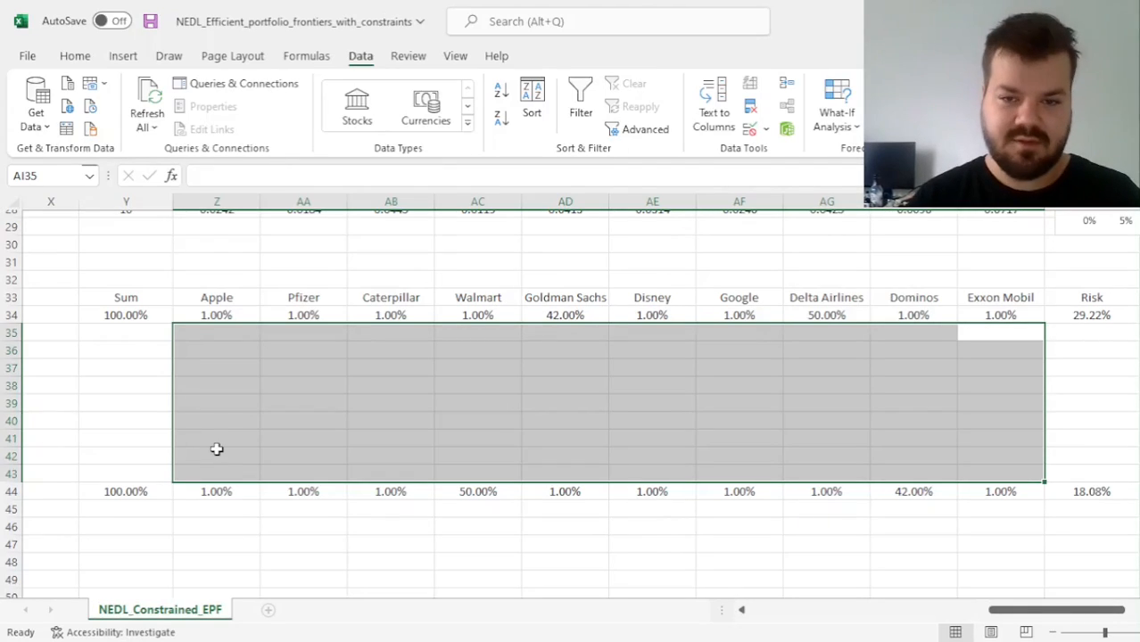
left_click(218, 333)
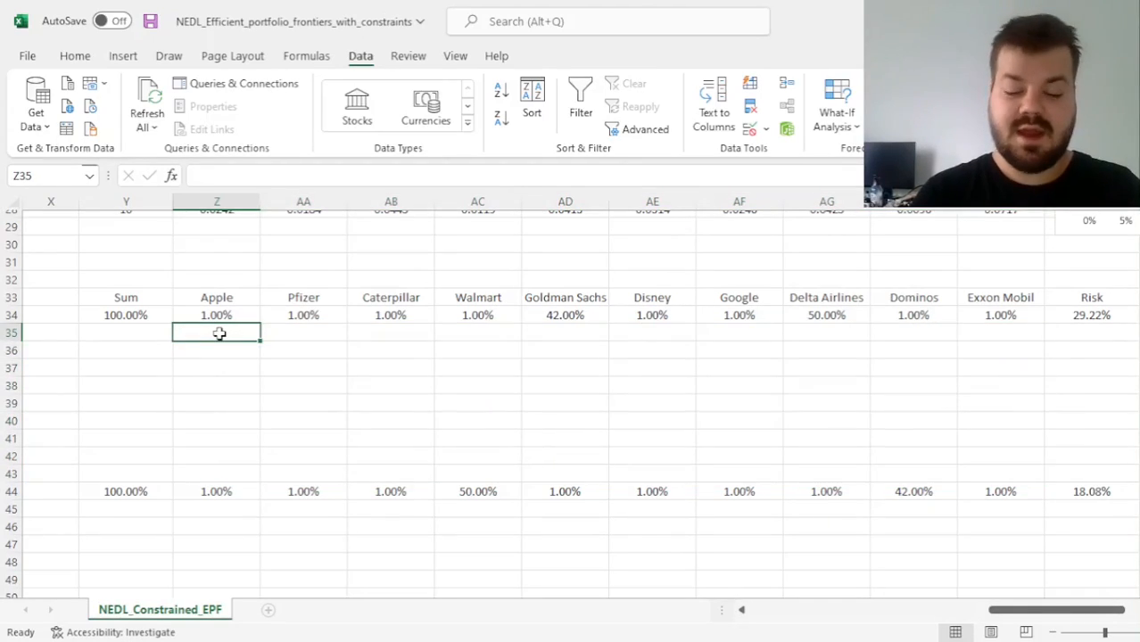
type("=1/10")
key("Return")
left_click(221, 332)
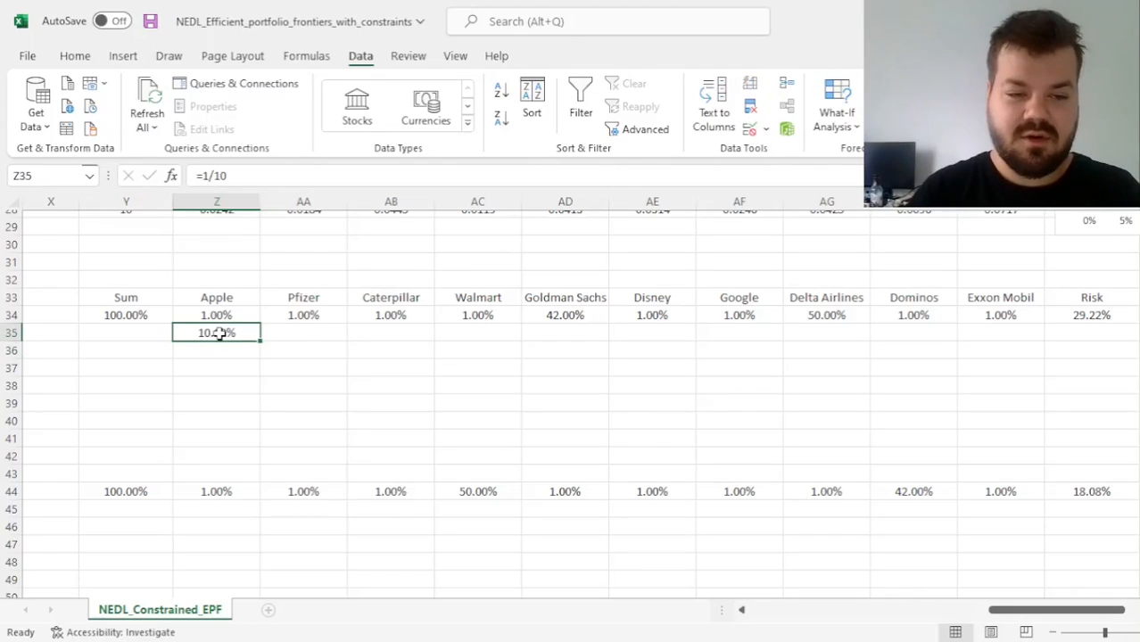
left_click_drag(263, 344, 1050, 482)
Fill the Sum formula from Y34 and the Risk and Return formulas from AJ34:AK34 down to row 43
left_click(162, 309)
left_click_drag(172, 324, 167, 480)
scroll(394, 439, "right", 5)
scroll(388, 439, "left", 2)
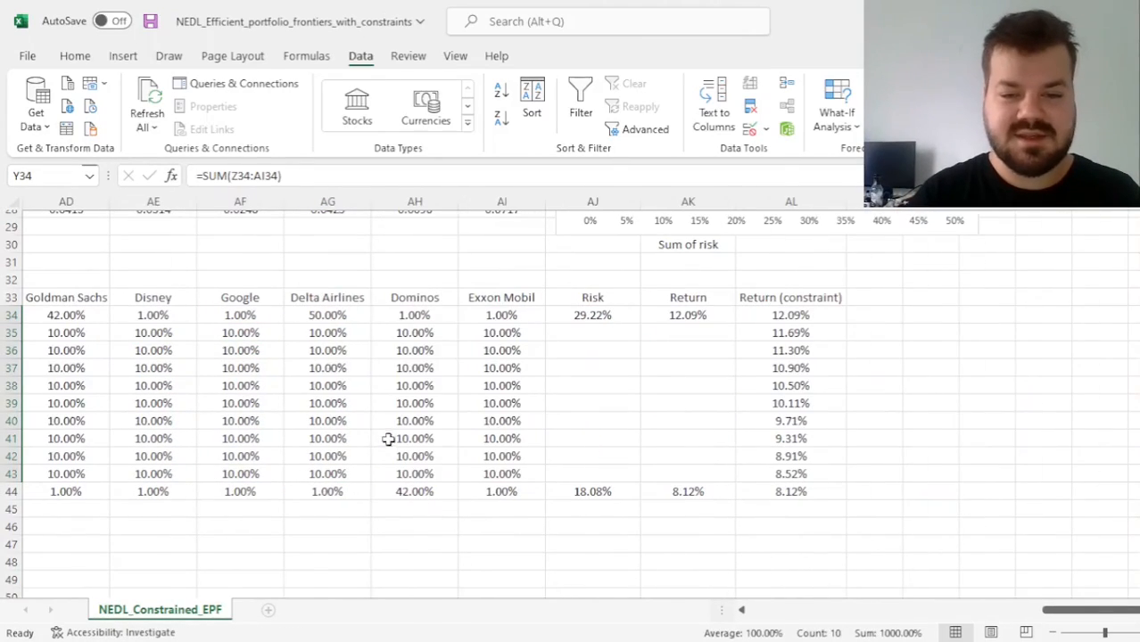
left_click_drag(612, 315, 732, 479)
left_click(910, 384)
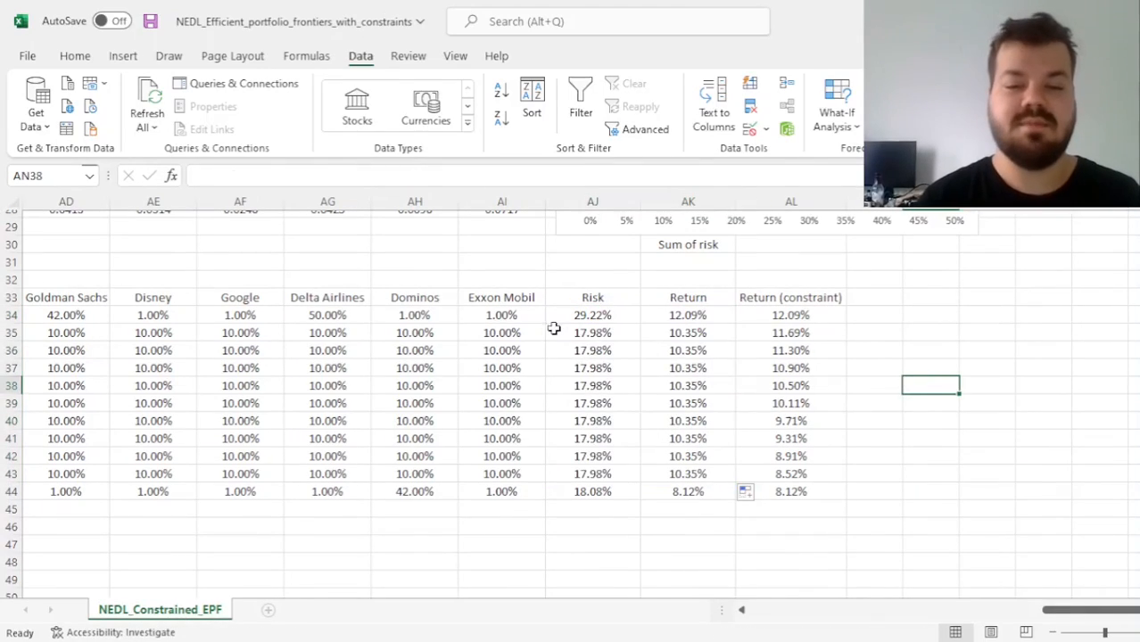
Review the Risk values of the intermediate portfolios and compare their Return values with the Return (constraint) column in rows 35 to 43
left_click_drag(513, 351, 510, 470)
left_click_drag(593, 473, 596, 334)
left_click_drag(694, 333, 689, 473, "ctrl")
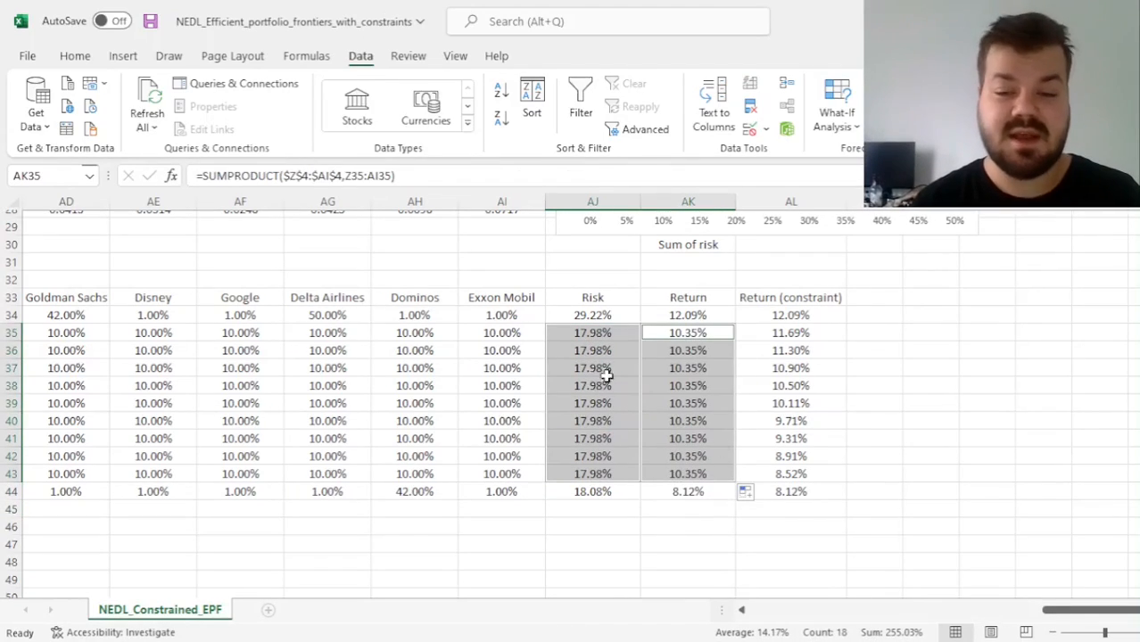
left_click_drag(779, 332, 786, 479)
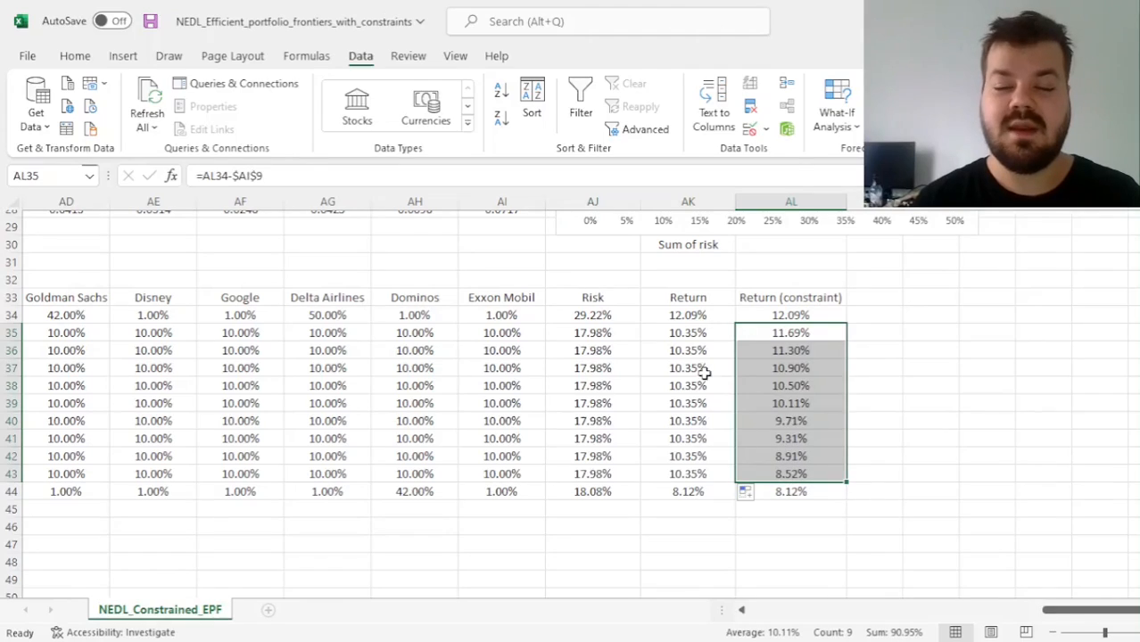
left_click_drag(692, 334, 697, 468, "ctrl")
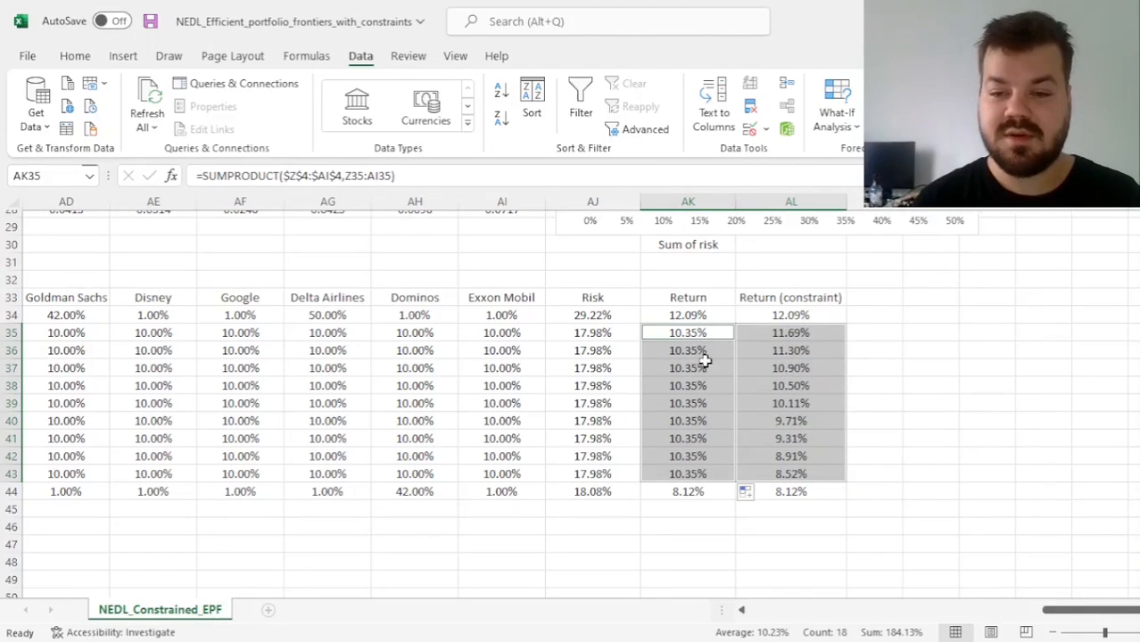
left_click_drag(687, 333, 696, 471)
left_click_drag(794, 333, 794, 469, "ctrl")
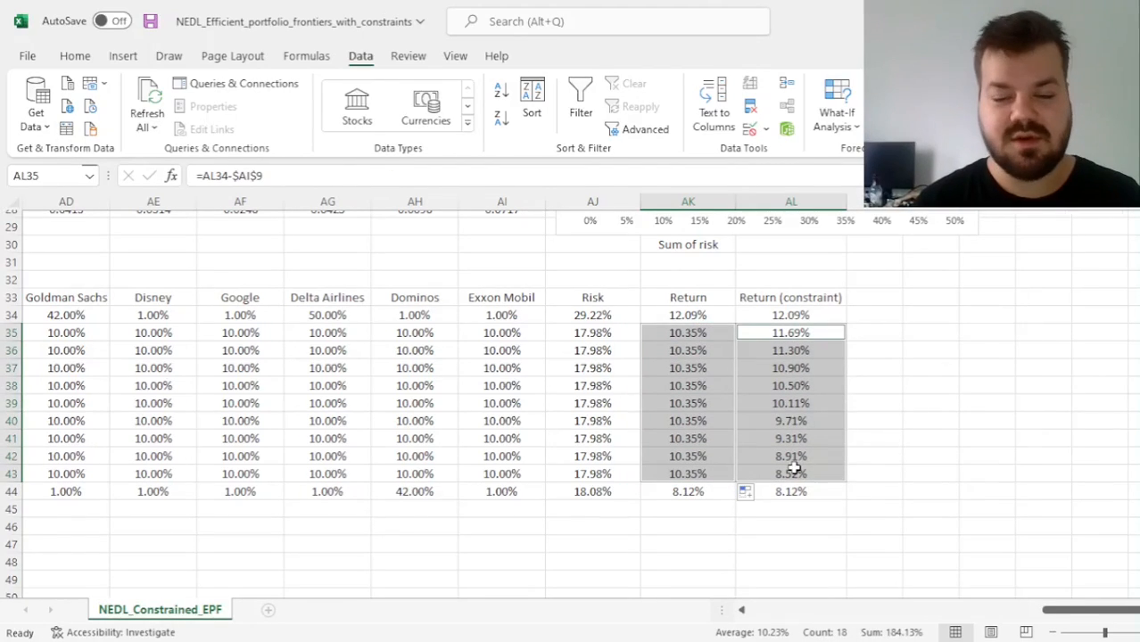
Check the intermediate weights against the minimum and maximum allocations, their row sums, and the constrained frontier on the chart
scroll(437, 357, "left", 5)
left_click_drag(555, 335, 1090, 473)
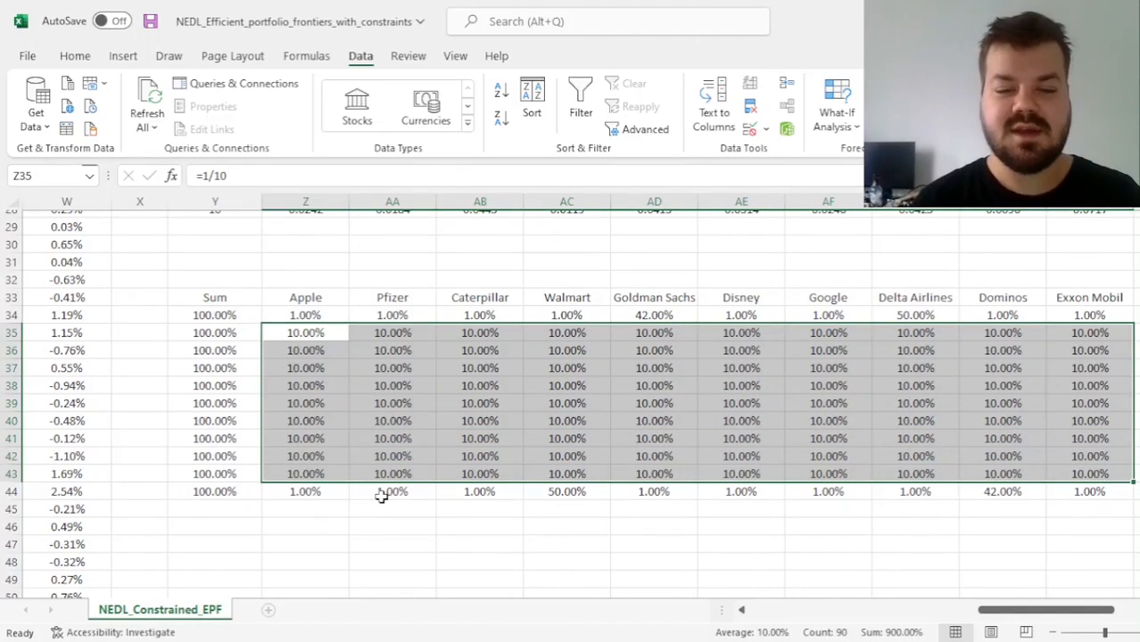
scroll(381, 497, "up", 9)
left_click_drag(566, 360, 567, 376, "ctrl")
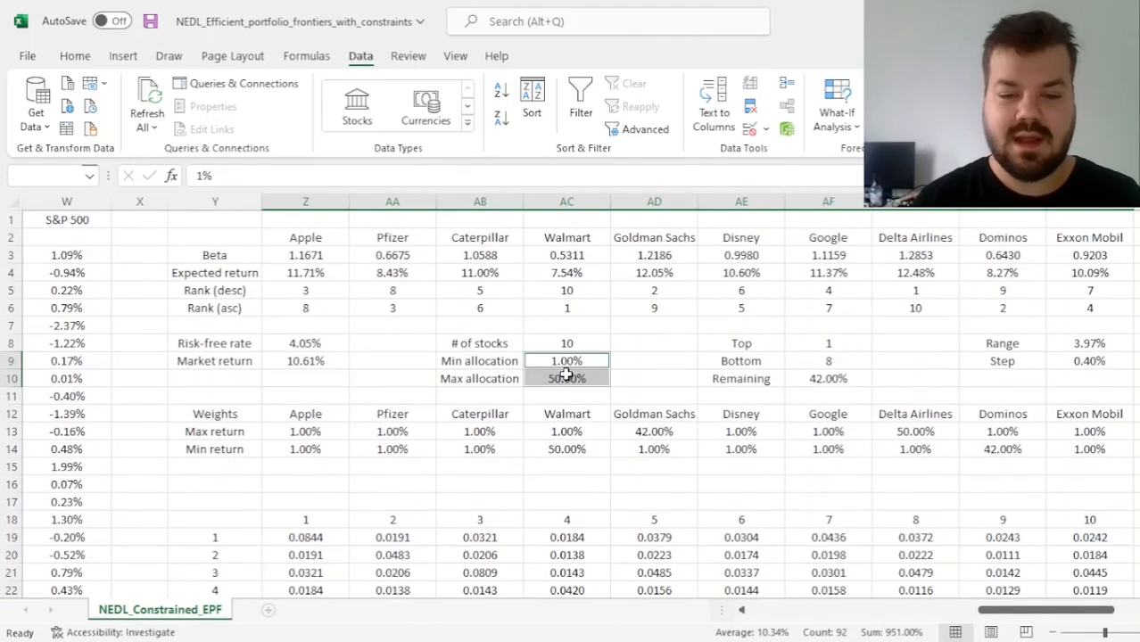
scroll(648, 510, "down", 9)
left_click(298, 525)
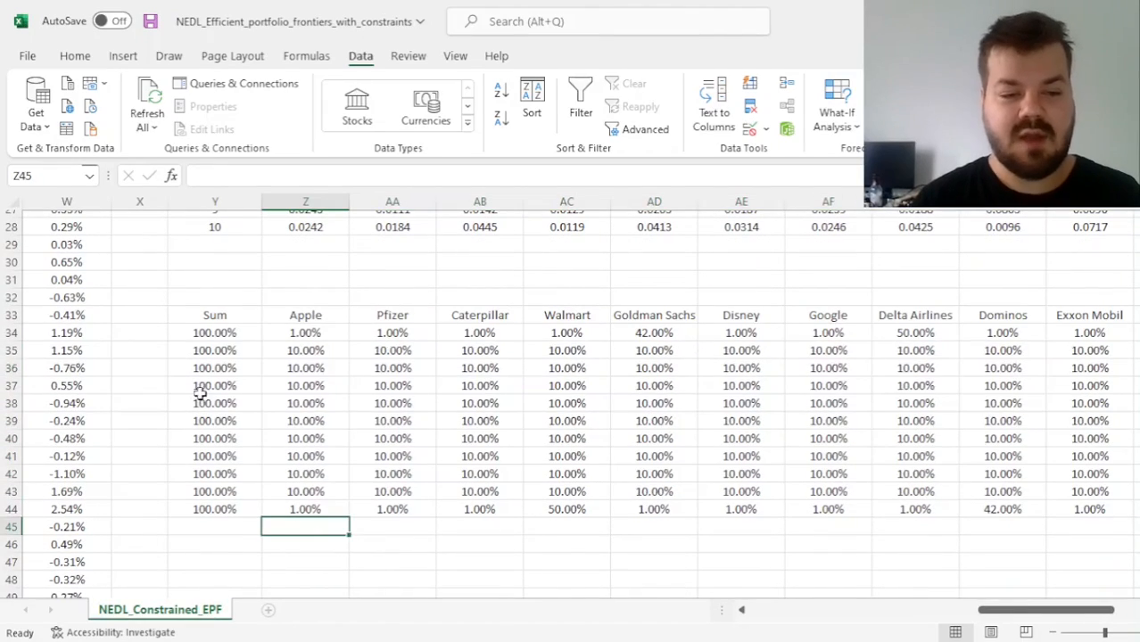
left_click_drag(217, 351, 233, 492)
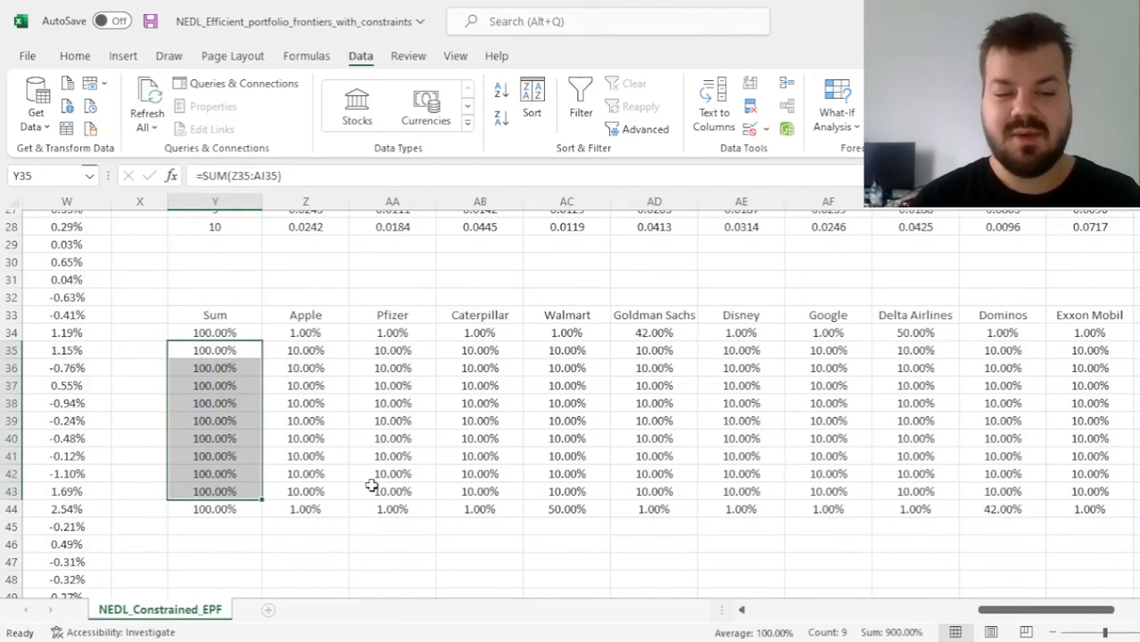
scroll(451, 463, "up", 8)
scroll(453, 471, "right", 5)
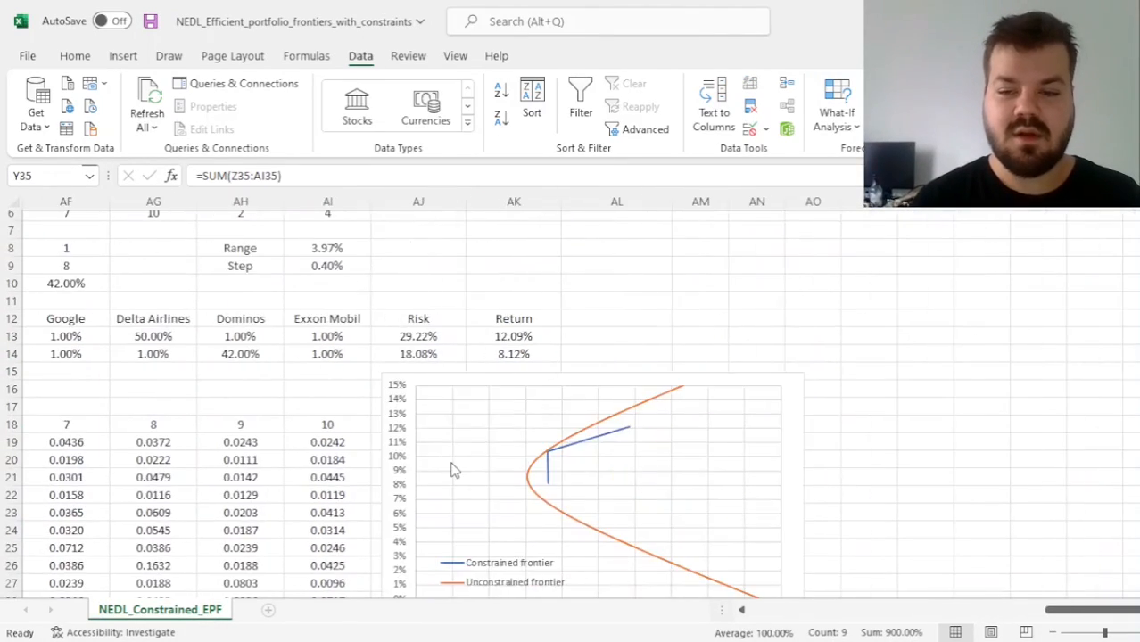
left_click(239, 443)
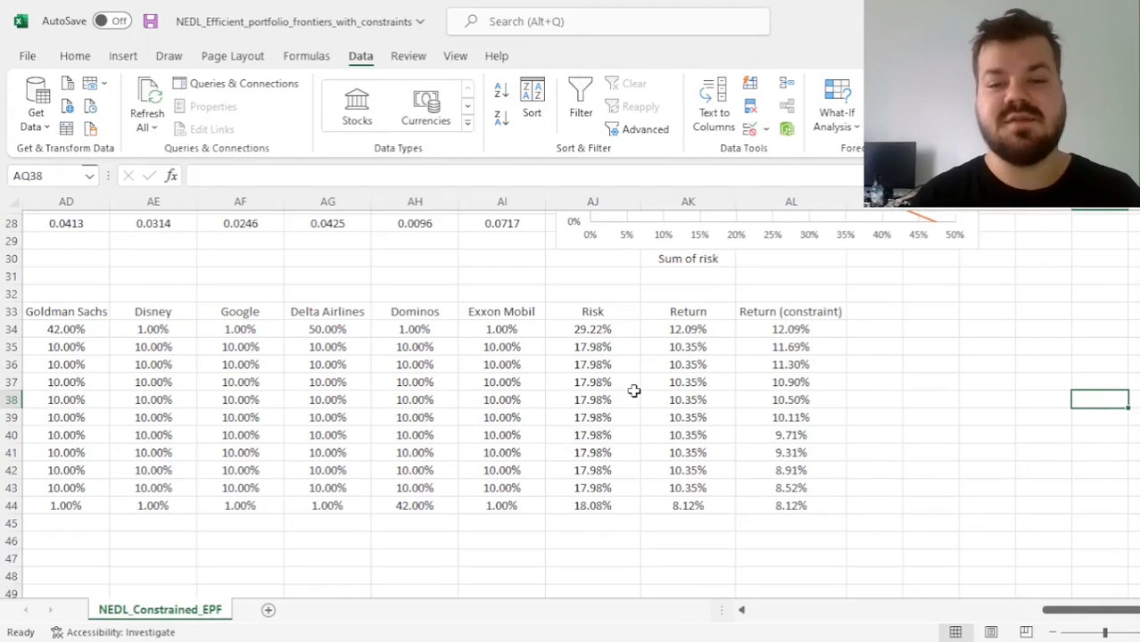
Calculate the Sum of risk in AK31 as =SUM(AJ35:AJ43), covering only the intermediate portfolios
left_click(692, 273)
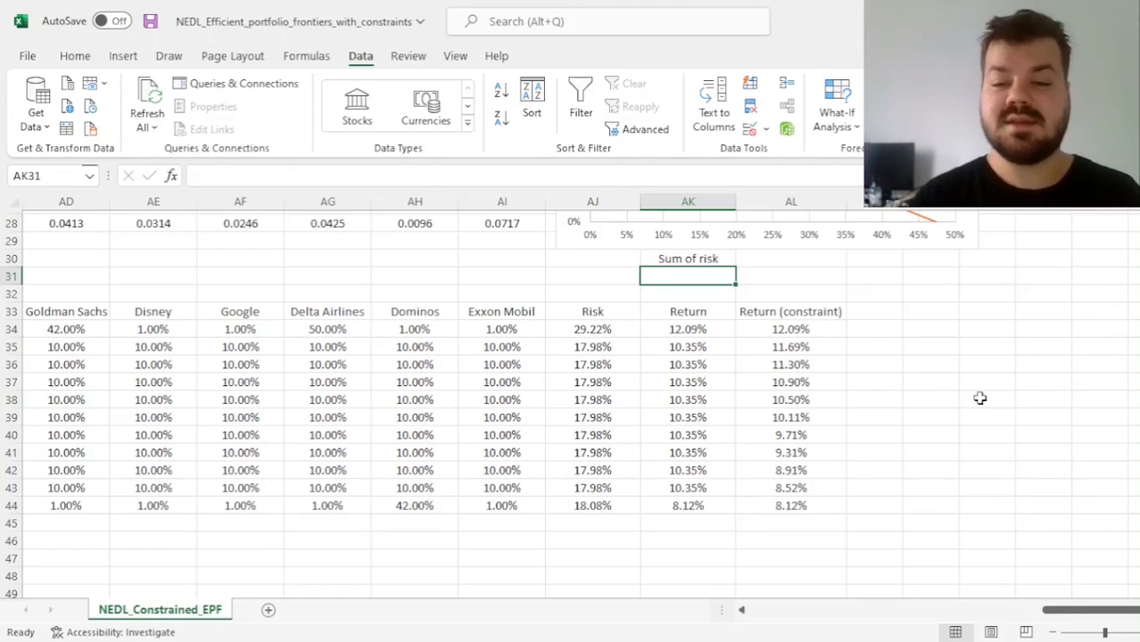
type("=SUM(")
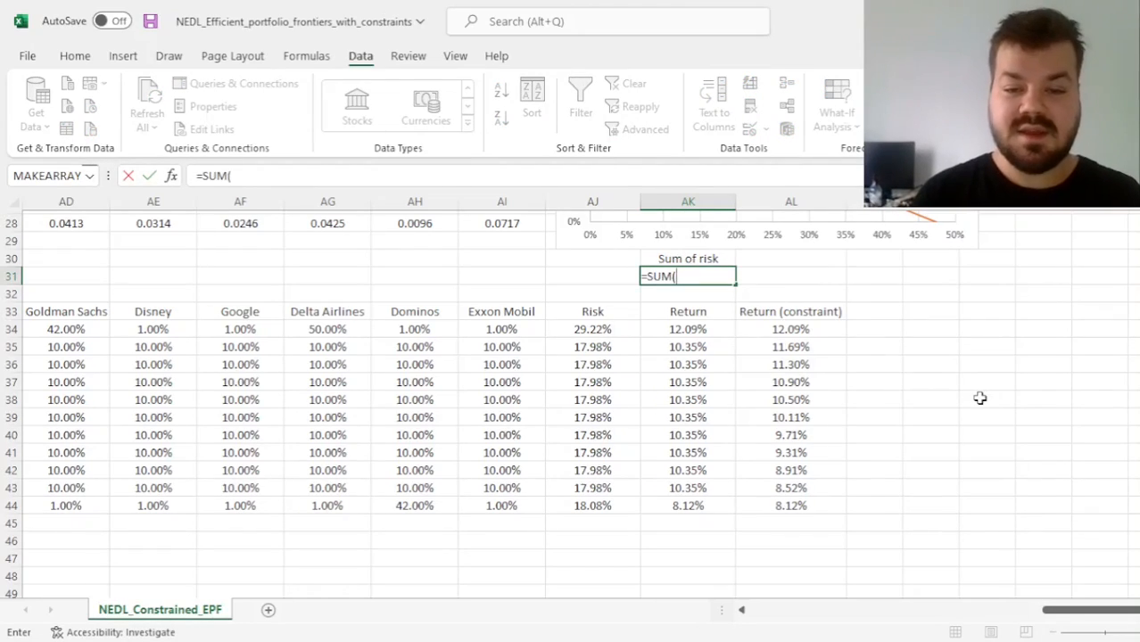
left_click_drag(596, 349, 620, 493)
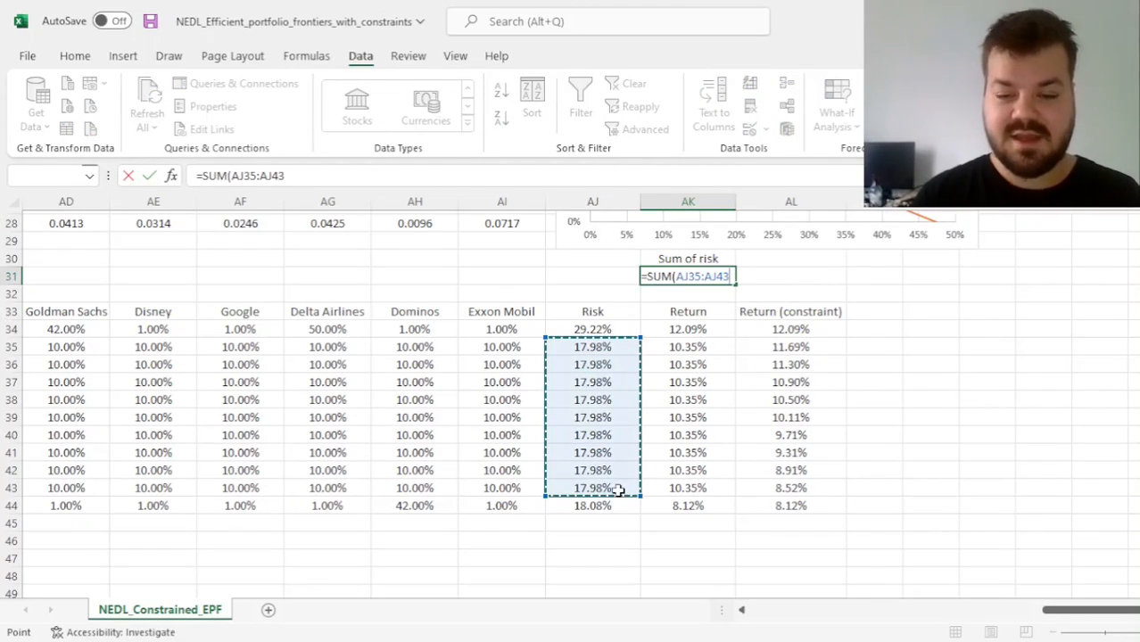
type("_")
key("Return")
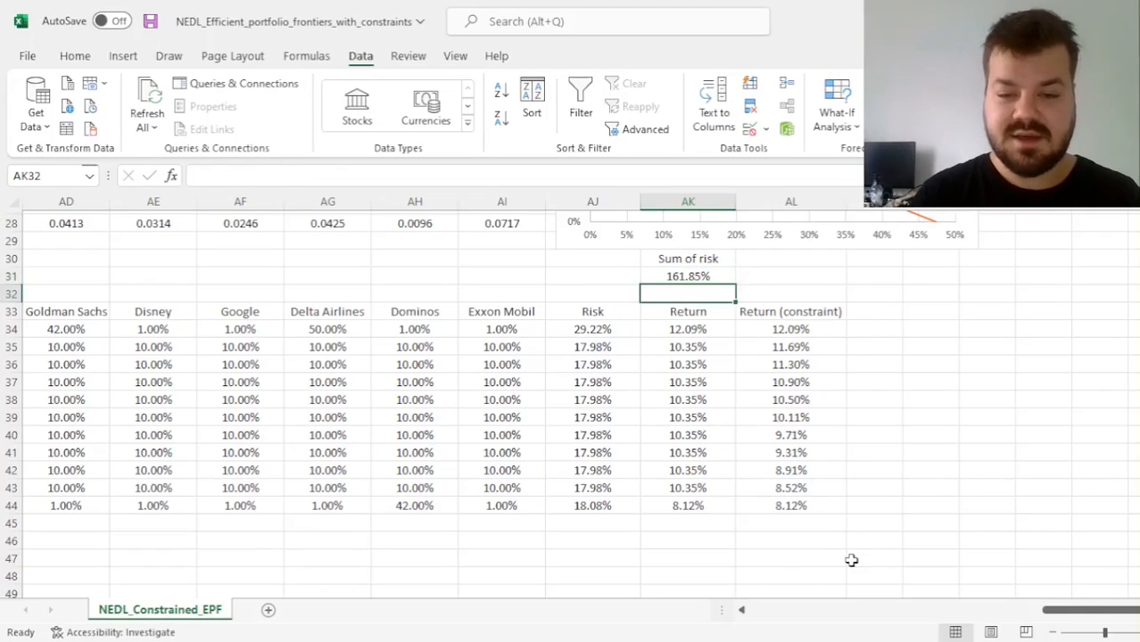
key("Up")
Review the optimisation inputs: the risk range and its sum, the return constraints, weight sums, variable weights Z35:AI43 and allocation limits AC9:AC10
left_click(588, 330)
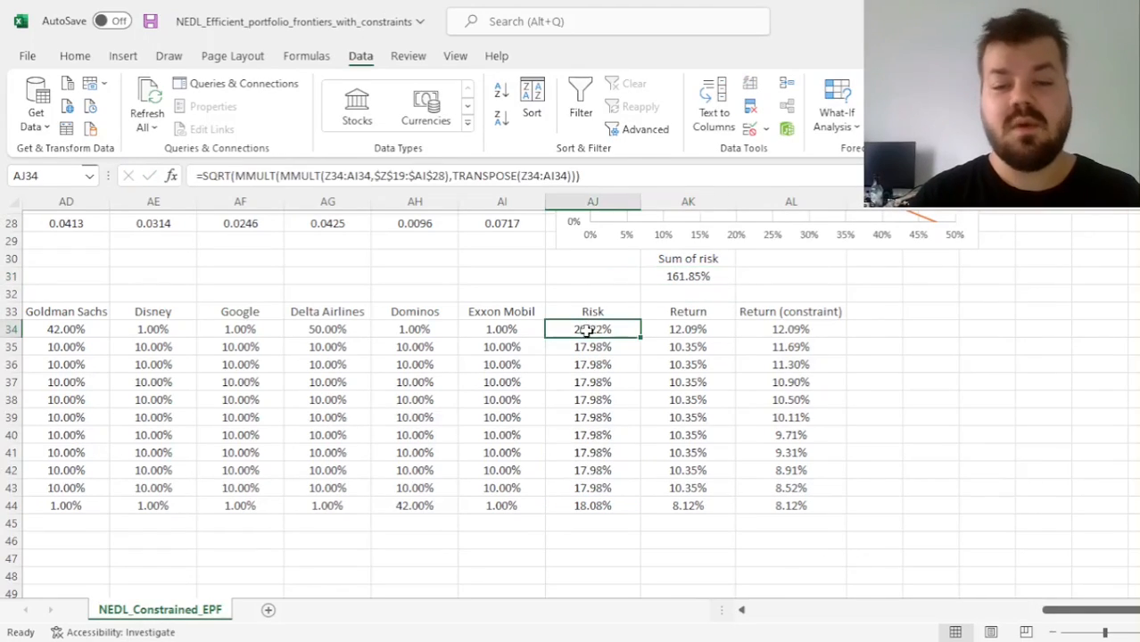
left_click(591, 506, "ctrl")
left_click_drag(629, 350, 616, 488)
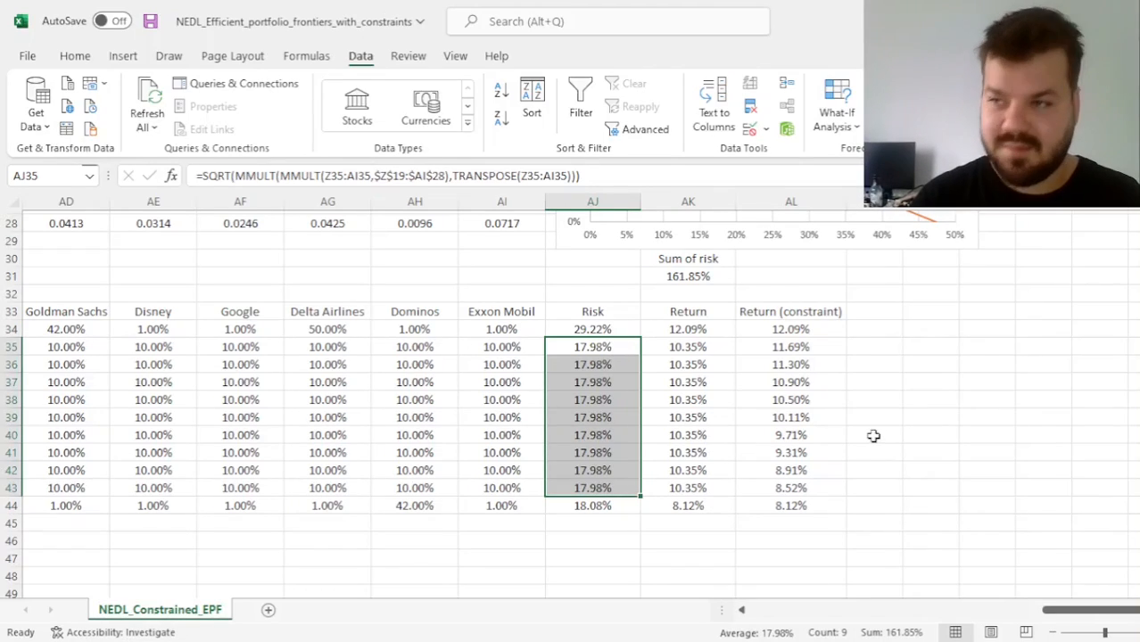
left_click(676, 276)
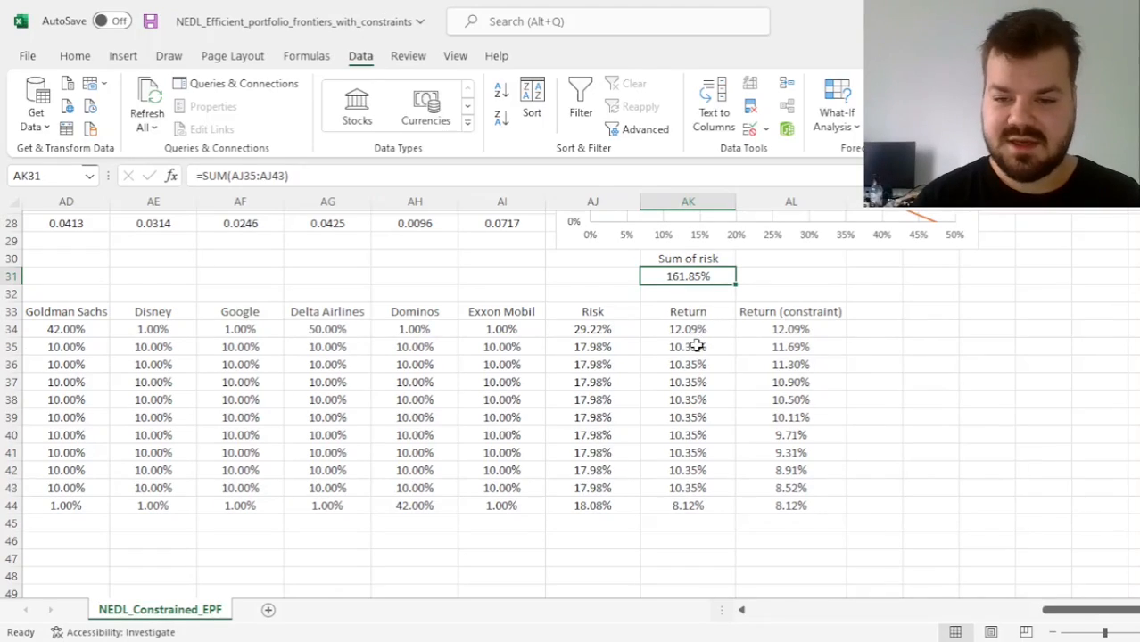
left_click_drag(695, 347, 705, 484)
left_click(791, 347, "ctrl")
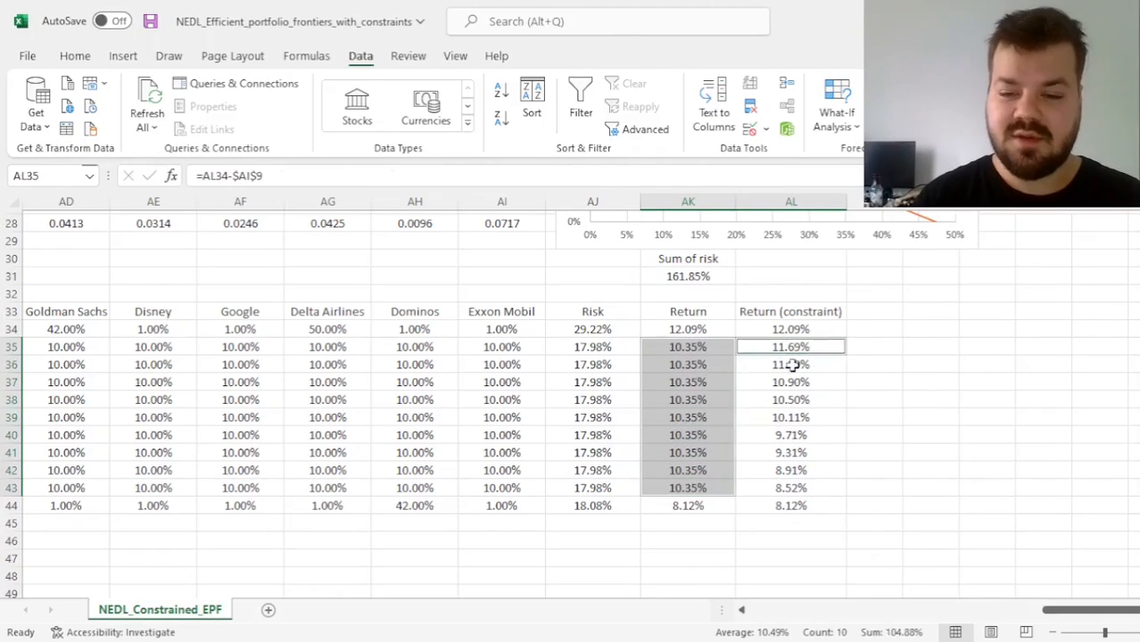
left_click_drag(792, 365, 794, 491)
scroll(366, 440, "left", 5)
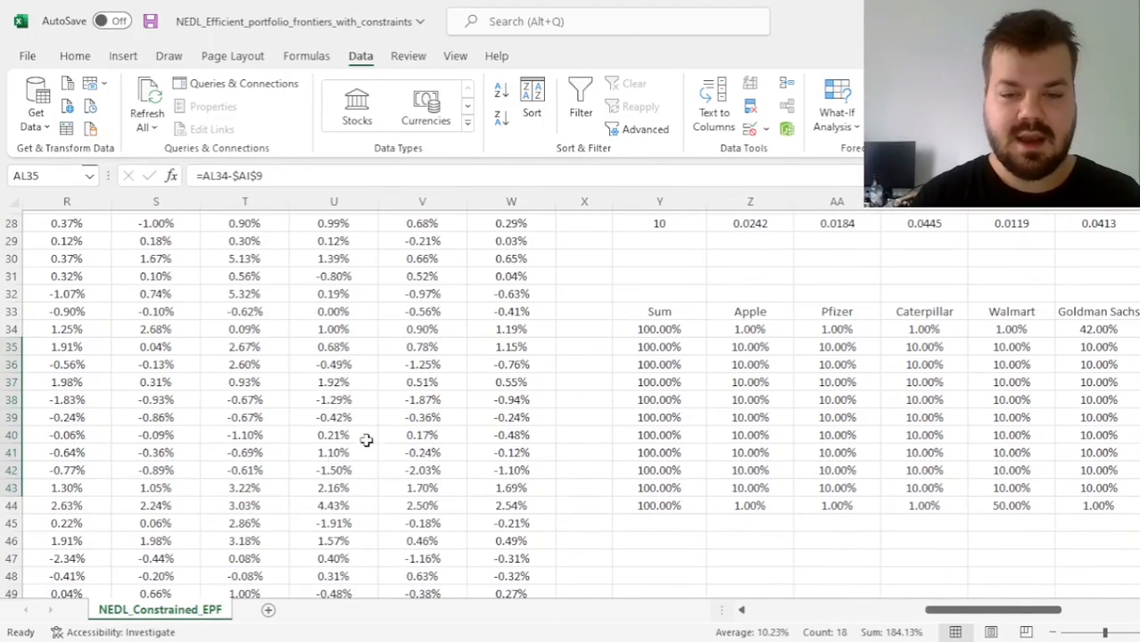
left_click_drag(669, 351, 661, 482)
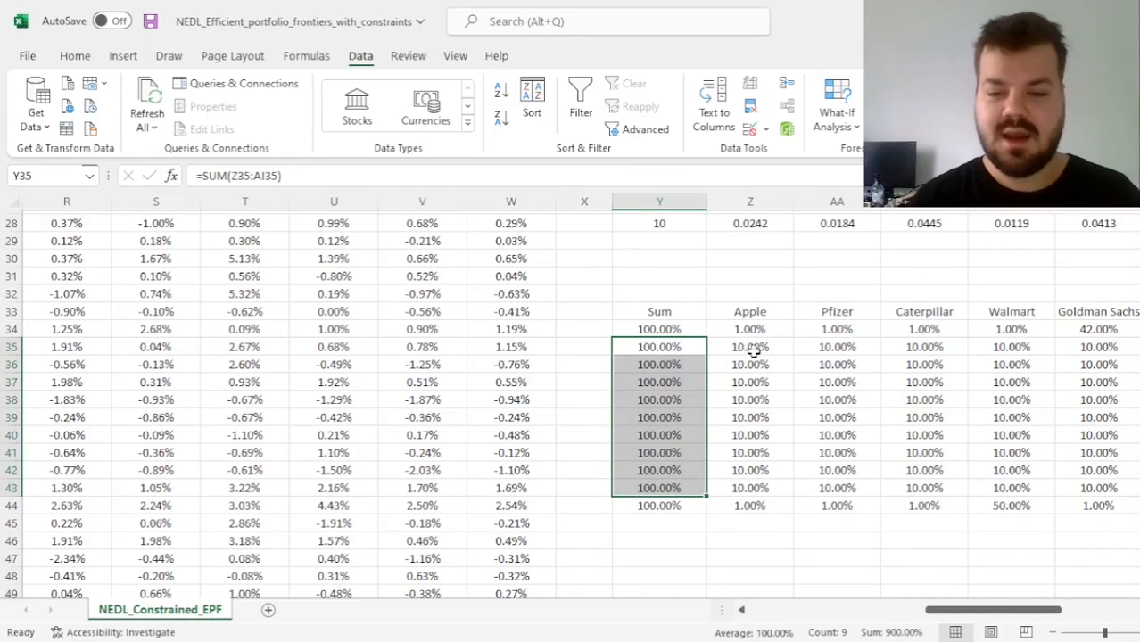
left_click_drag(754, 350, 1128, 488)
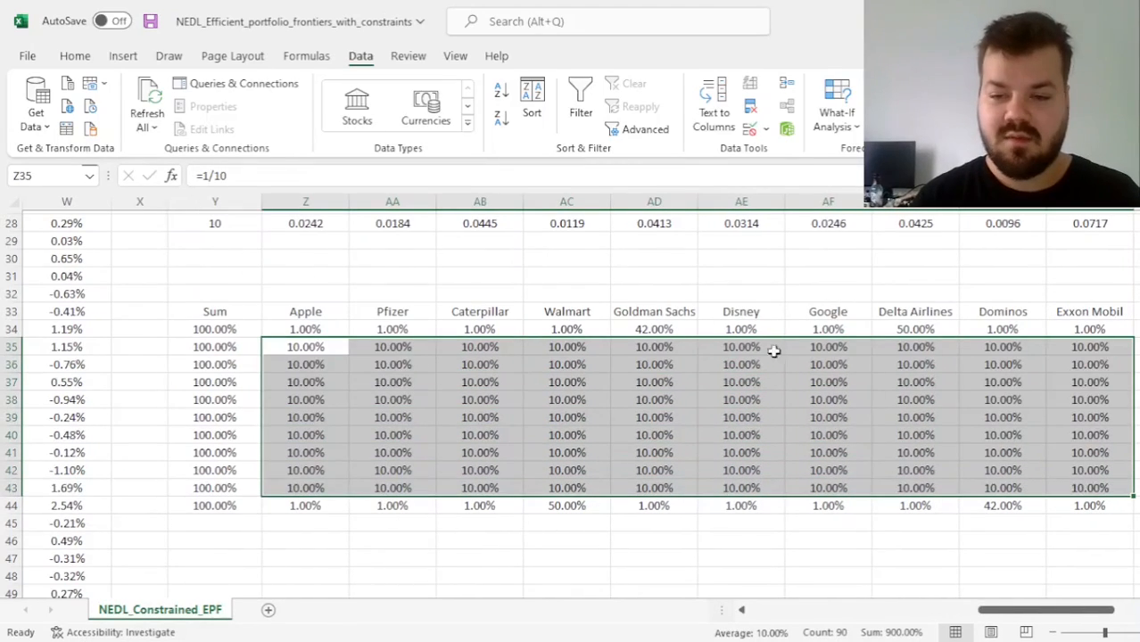
scroll(773, 352, "up", 9)
left_click_drag(561, 360, 562, 378)
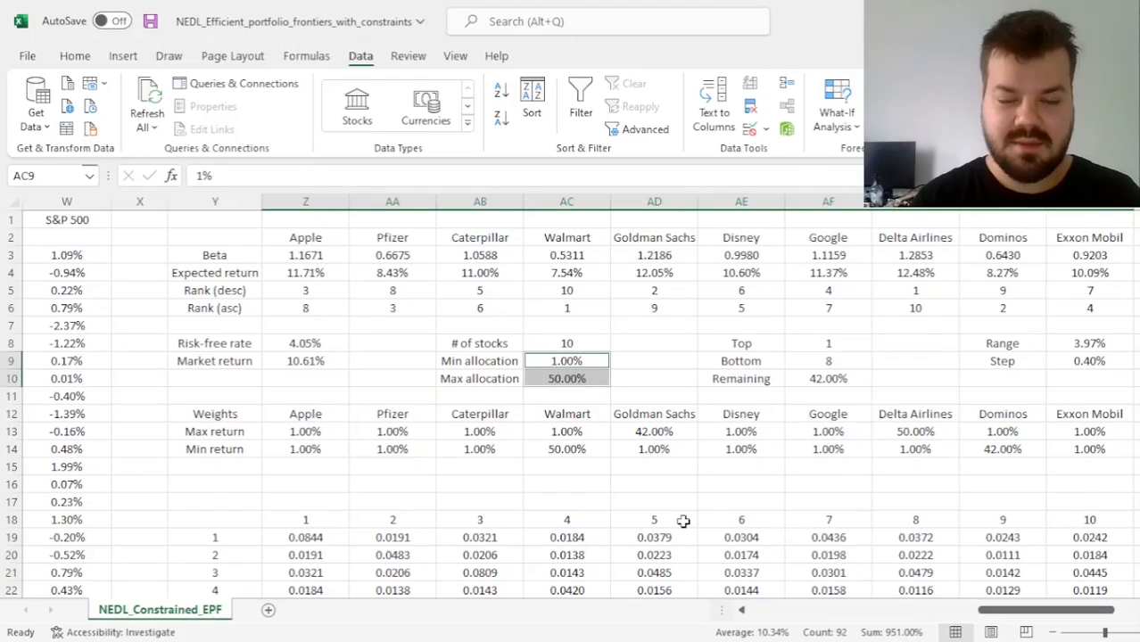
Start a Solver model that minimises the Sum of risk in AK31
scroll(682, 521, "down", 8)
left_click(557, 478)
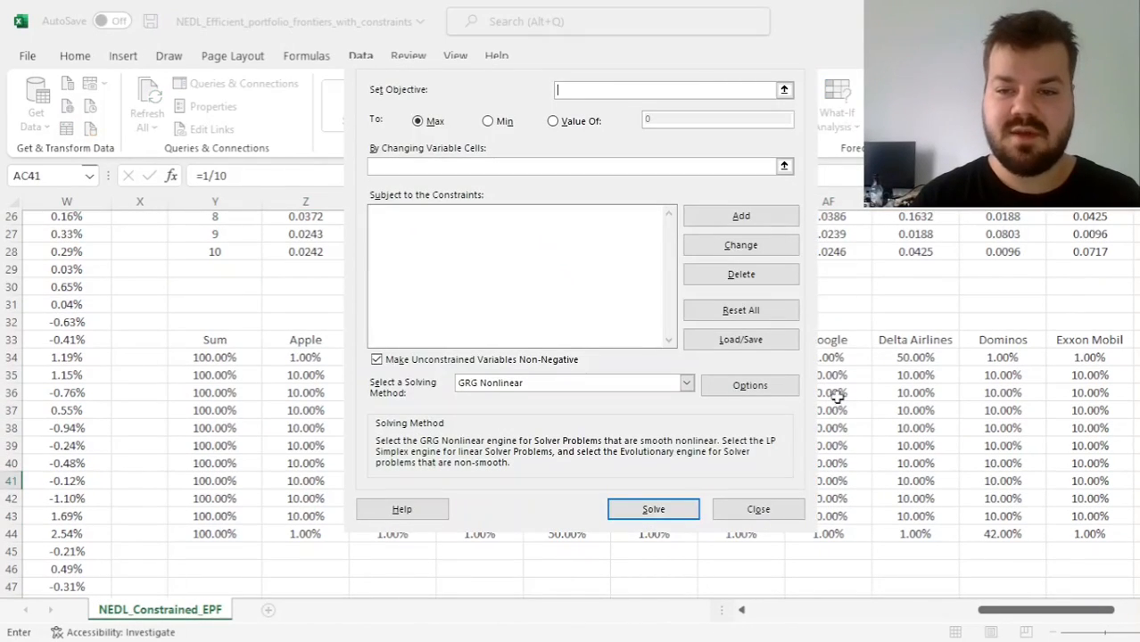
scroll(961, 407, "right", 5)
scroll(960, 408, "left", 2)
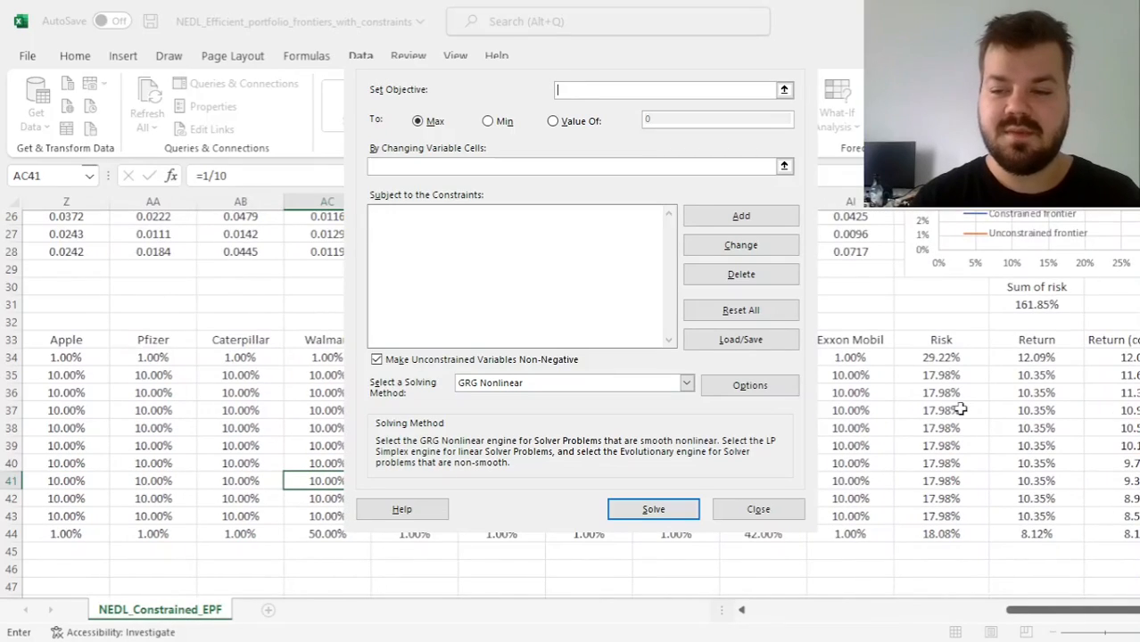
scroll(961, 408, "right", 1)
left_click(940, 304)
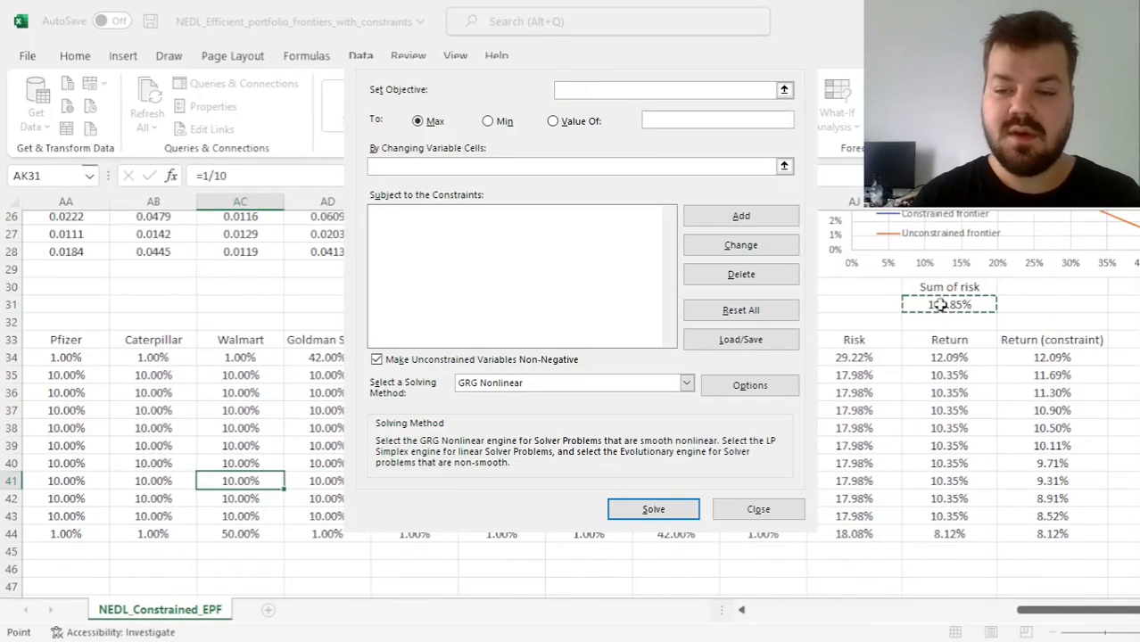
left_click(488, 120)
Set the Solver's changing variable cells to the intermediate portfolio weights Z35:AI43
left_click(476, 164)
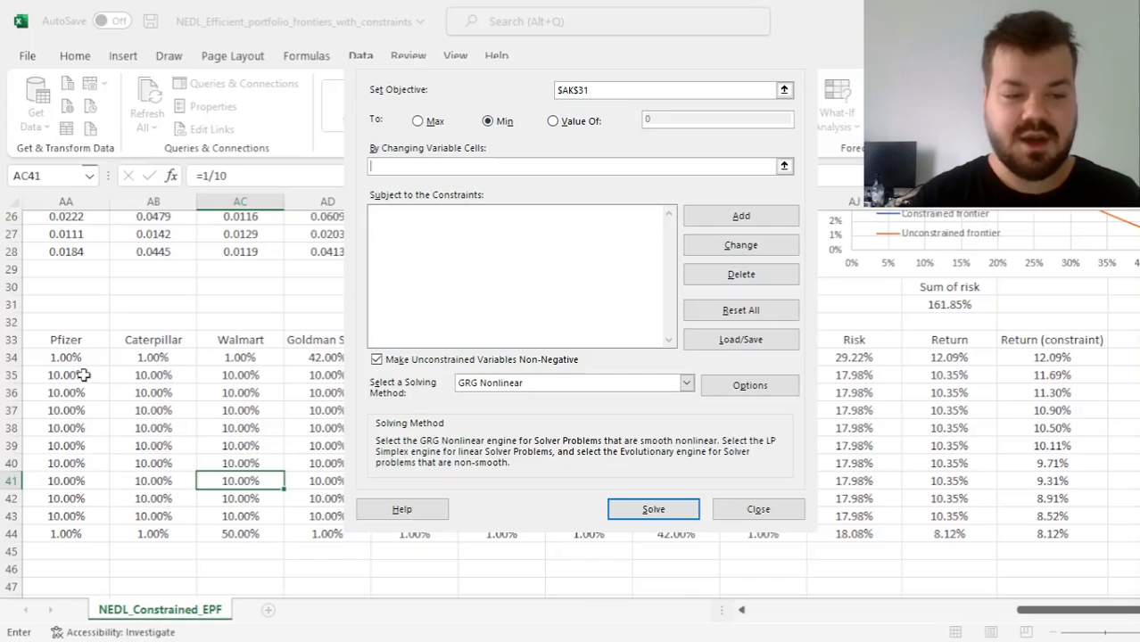
scroll(191, 415, "left", 3)
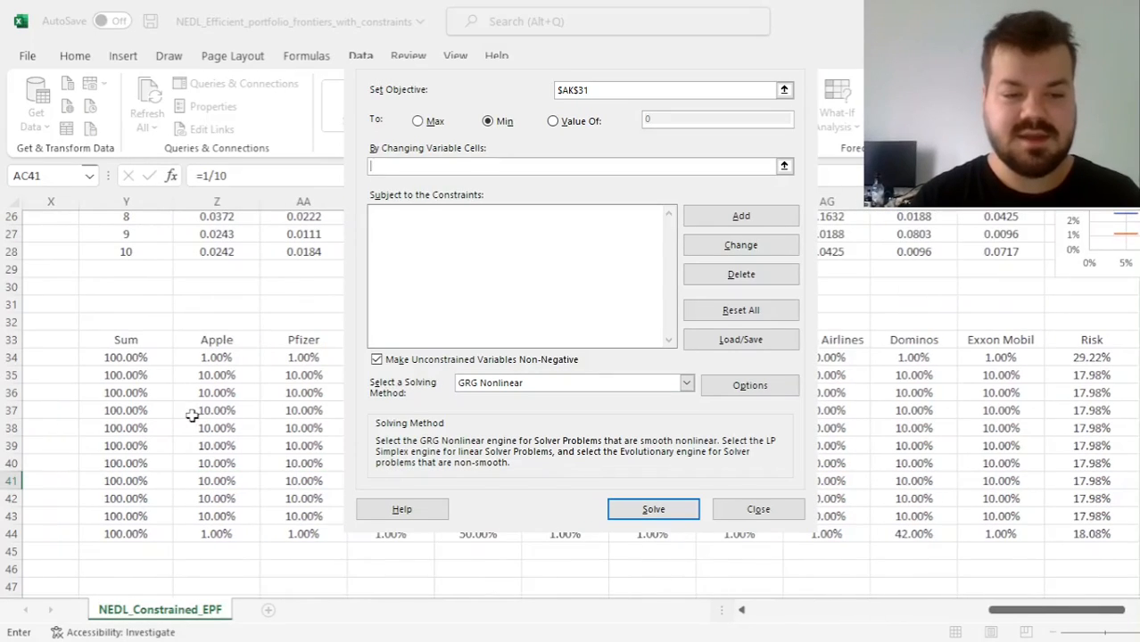
left_click_drag(216, 379, 1018, 518)
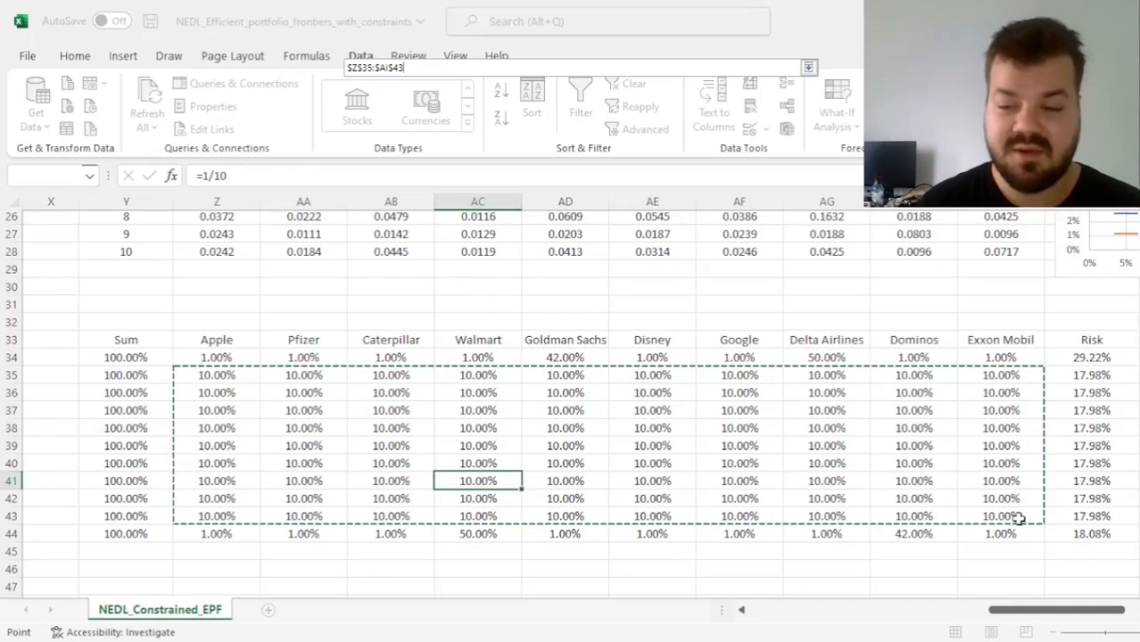
left_click_drag(1018, 519, 1014, 516)
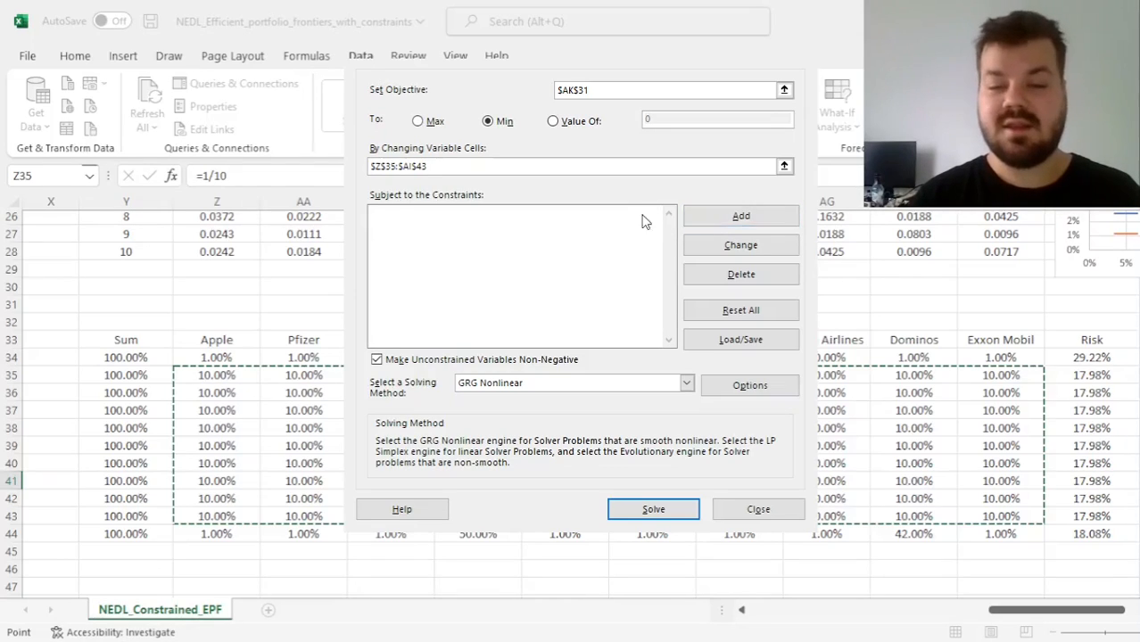
Add a Solver constraint making the intermediate portfolio returns AK35:AK43 equal to the return constraints AL35:AL43
left_click(715, 219)
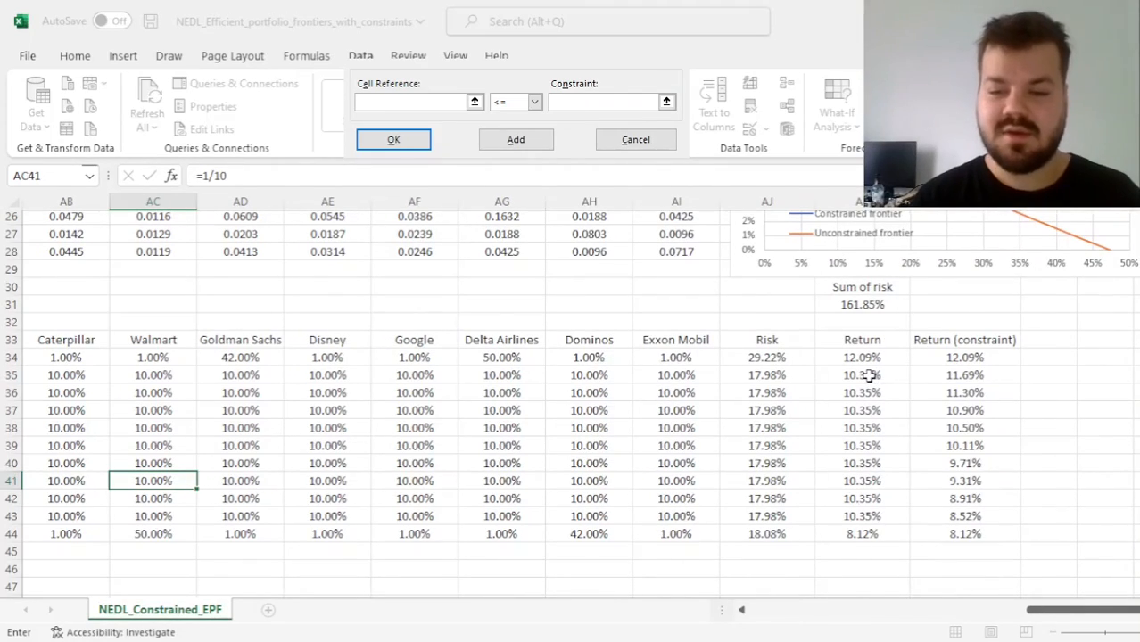
left_click_drag(866, 376, 866, 516)
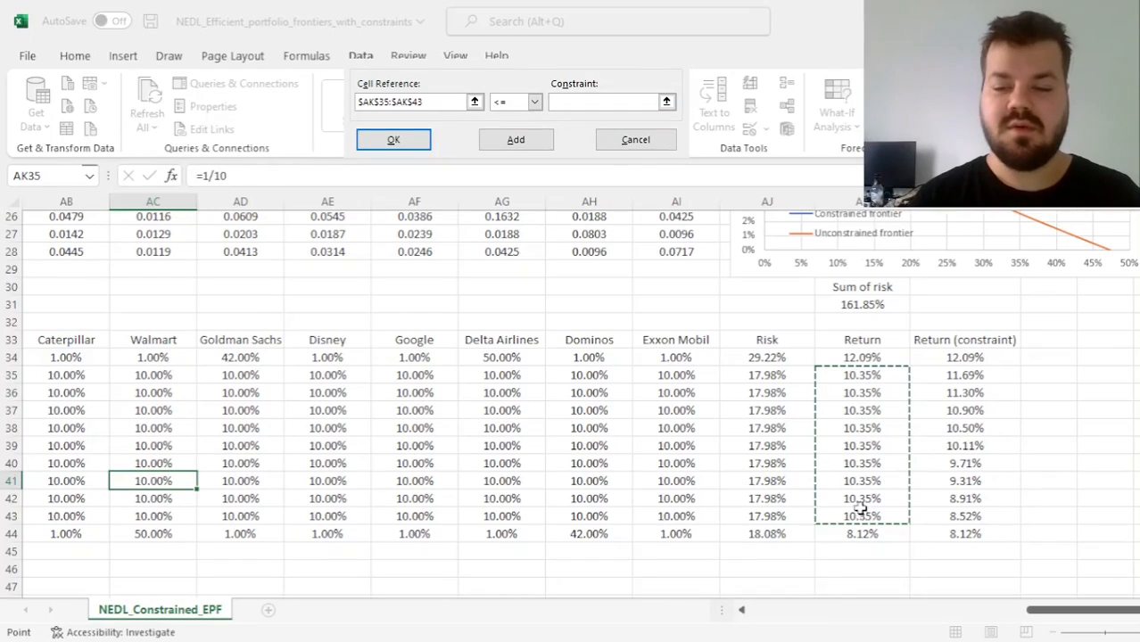
left_click(519, 102)
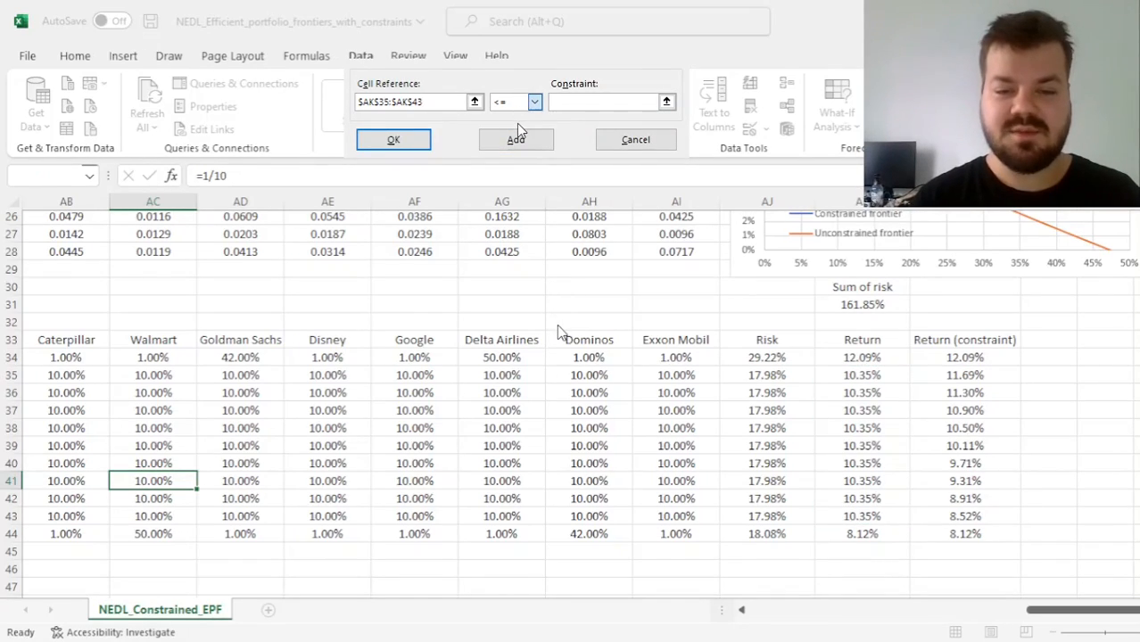
left_click_drag(944, 372, 956, 514)
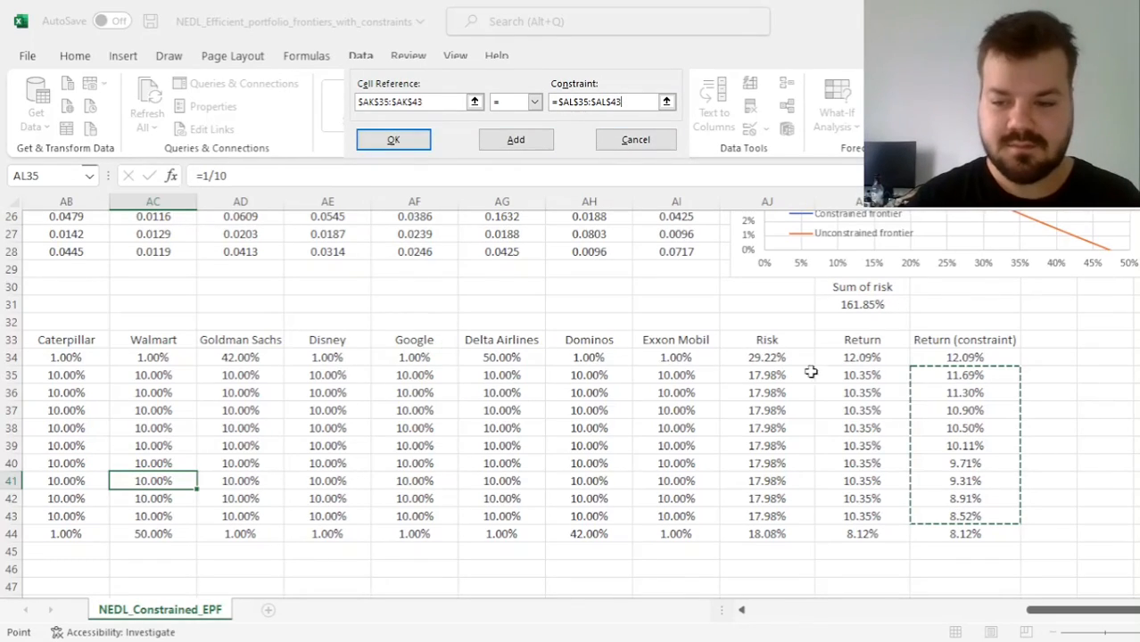
left_click(413, 148)
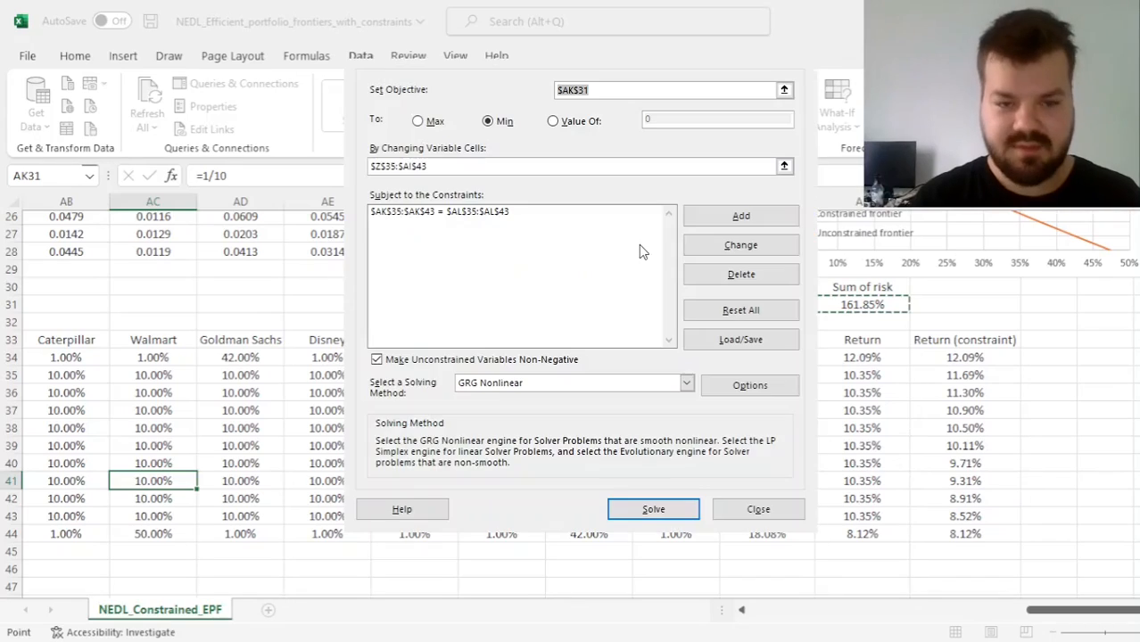
Add a Solver constraint requiring the weight sums Y35:Y43 to equal 1
left_click(740, 218)
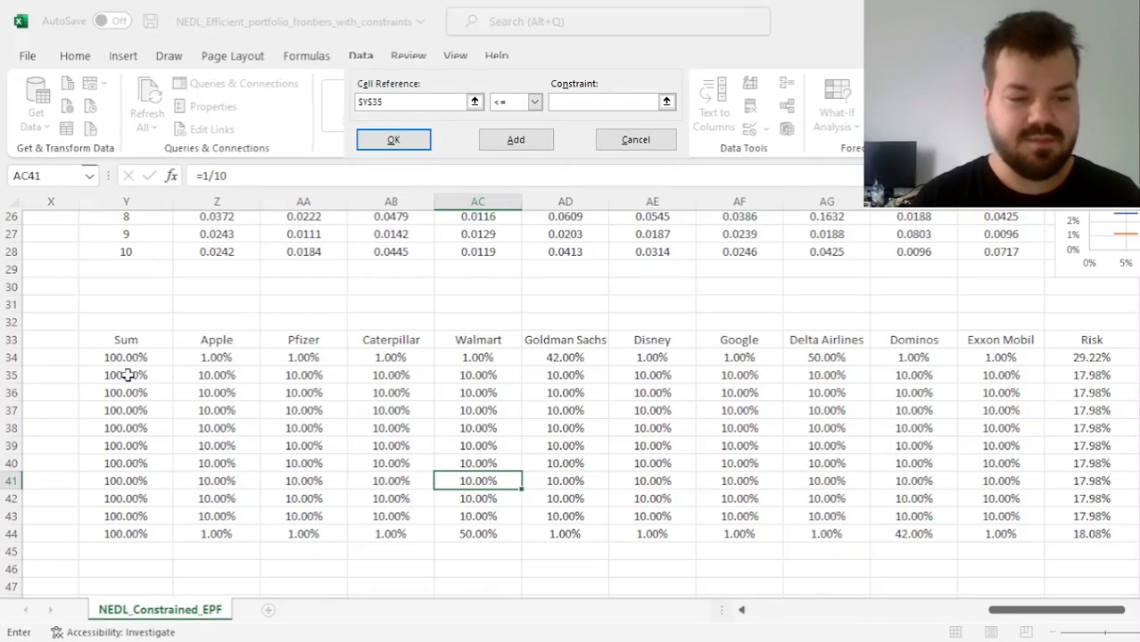
left_click_drag(128, 375, 130, 516)
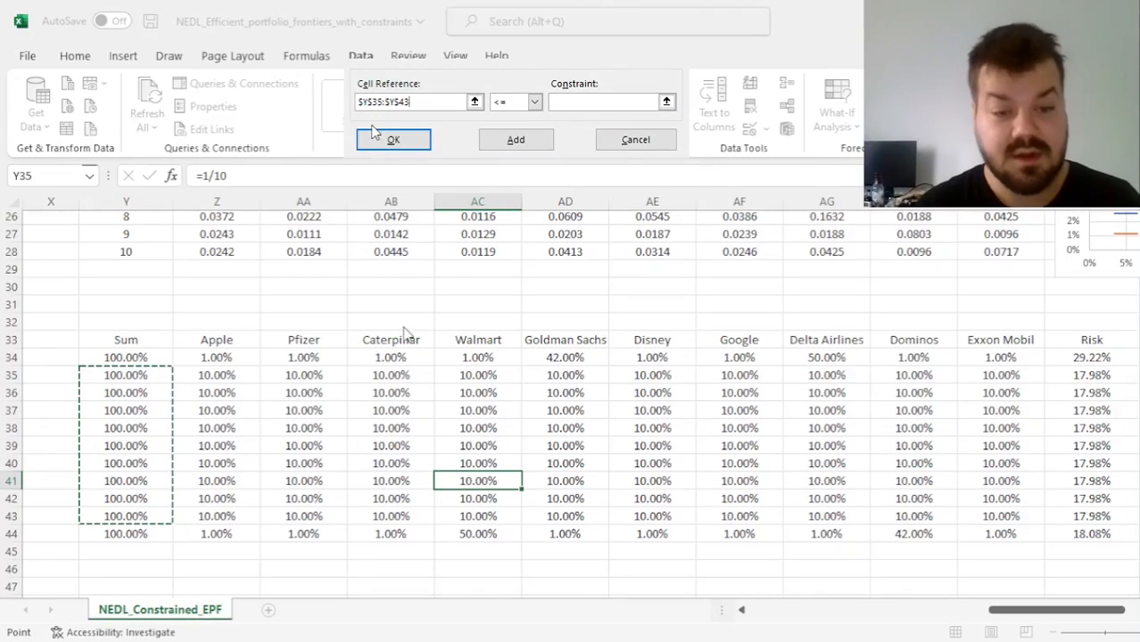
left_click(501, 100)
left_click(510, 131)
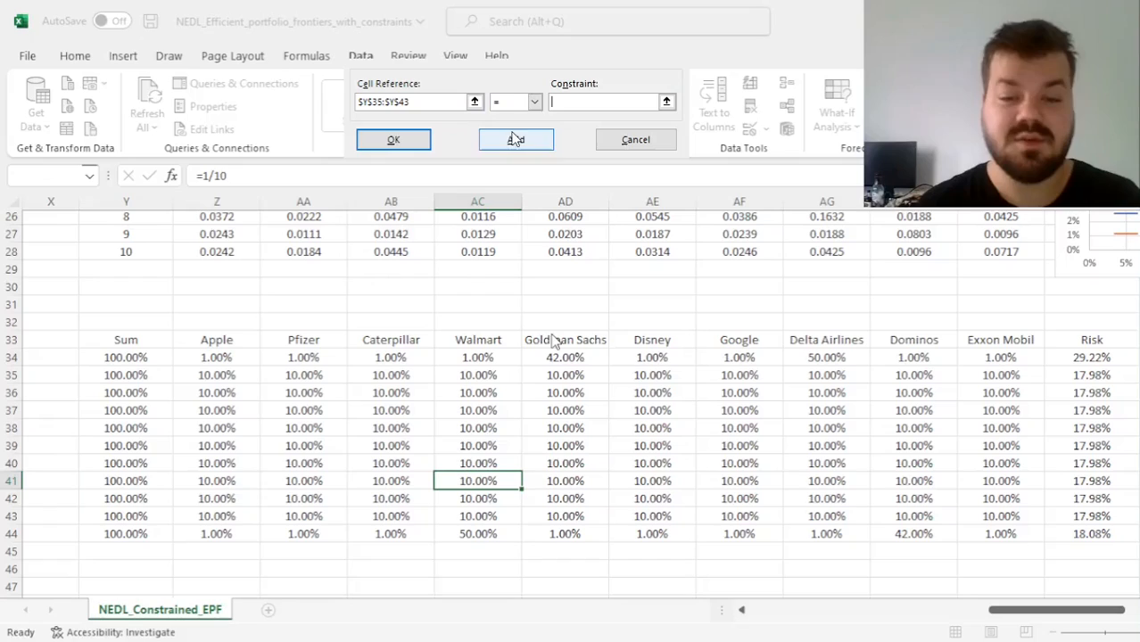
type("1")
left_click(394, 140)
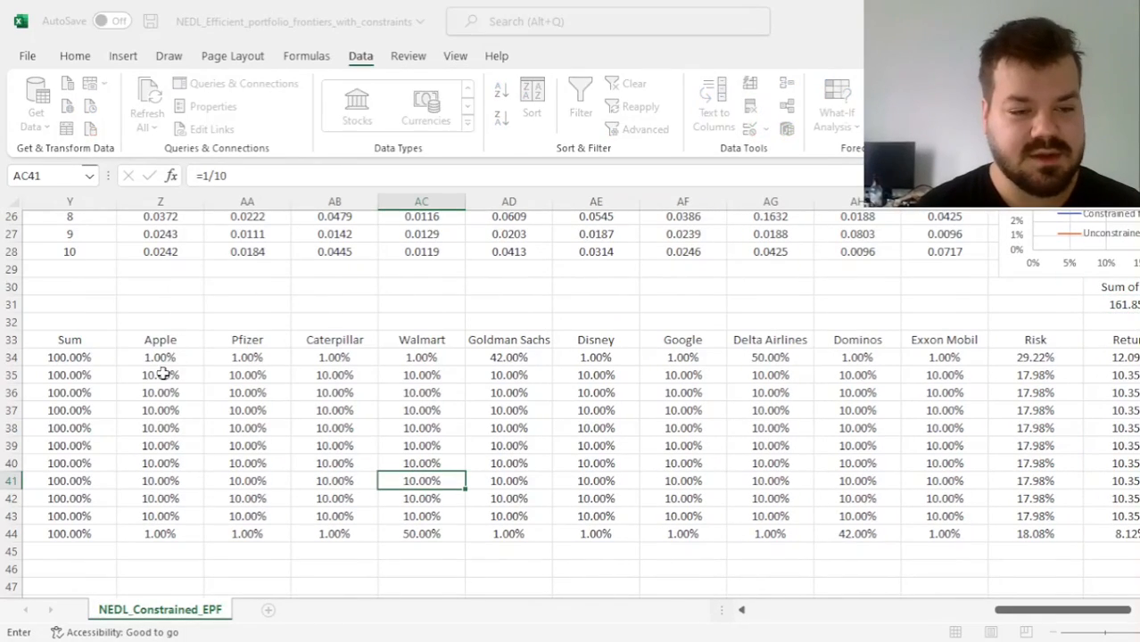
Add a Solver constraint keeping the weights Z35:AI43 less than or equal to the max allocation in AC10
left_click_drag(165, 369, 946, 518)
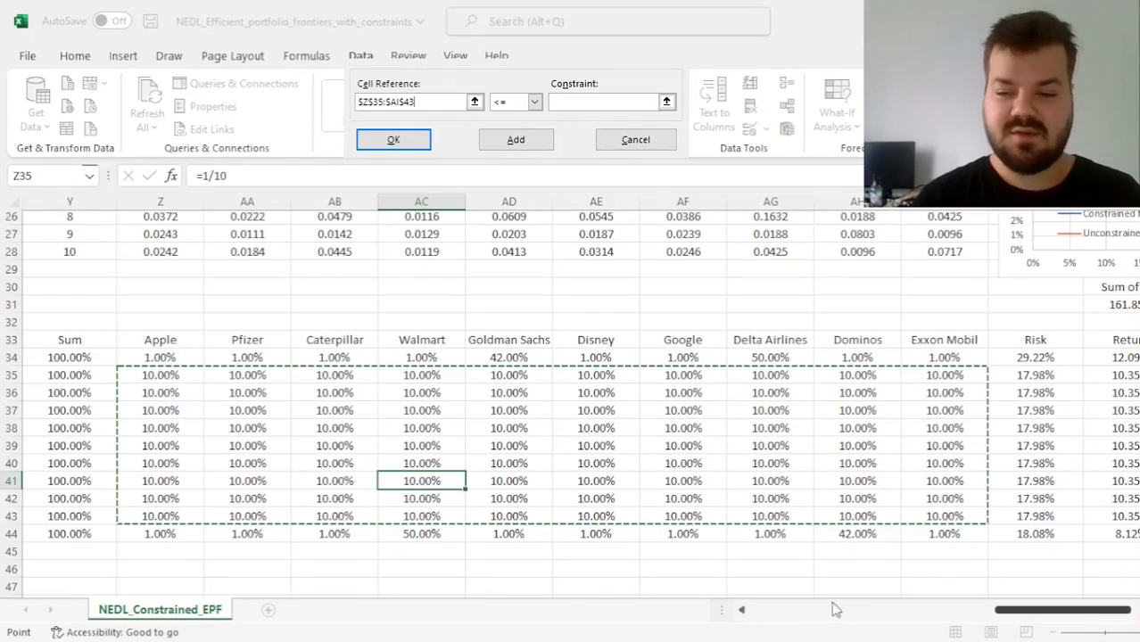
left_click(567, 100)
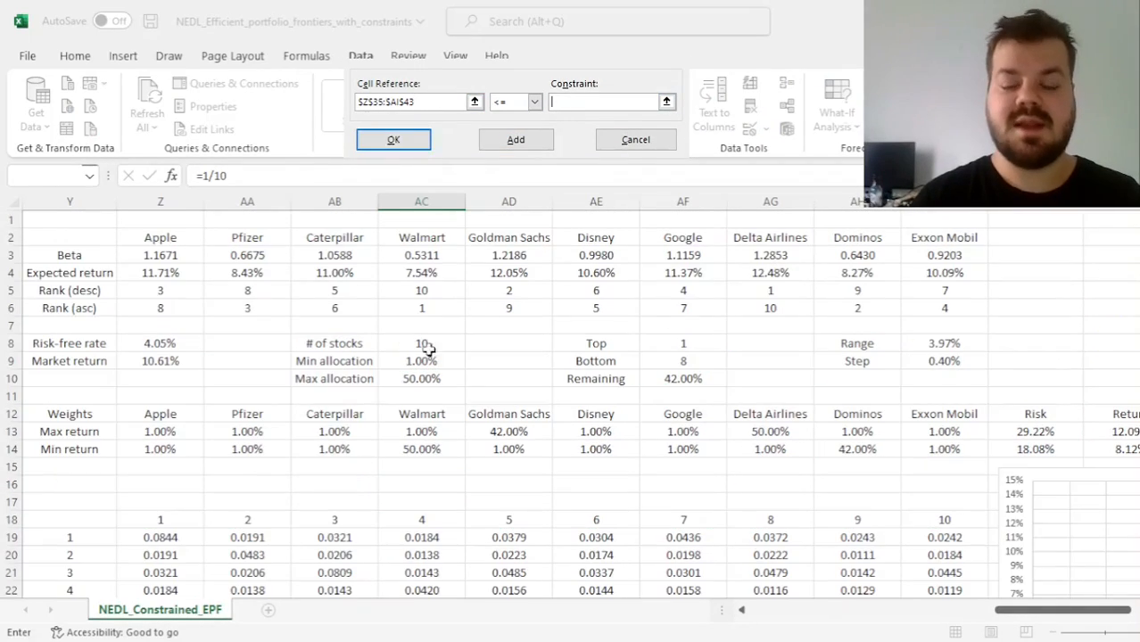
left_click(404, 382)
key("Return")
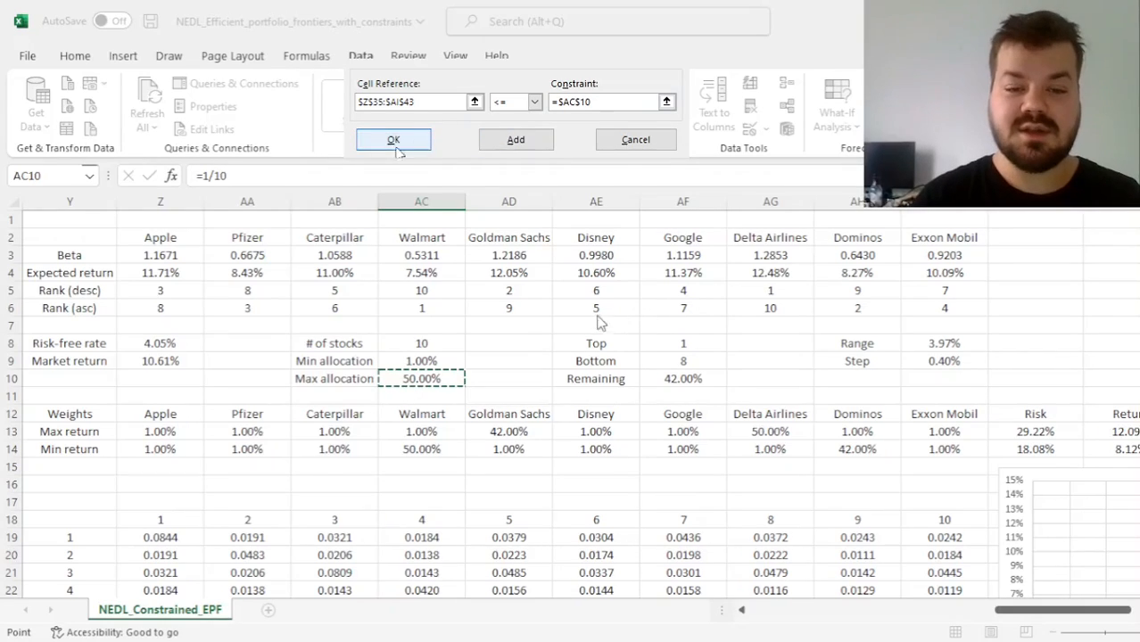
Add a Solver constraint keeping the weights Z35:AI43 greater than or equal to the min allocation in AC9
left_click(759, 220)
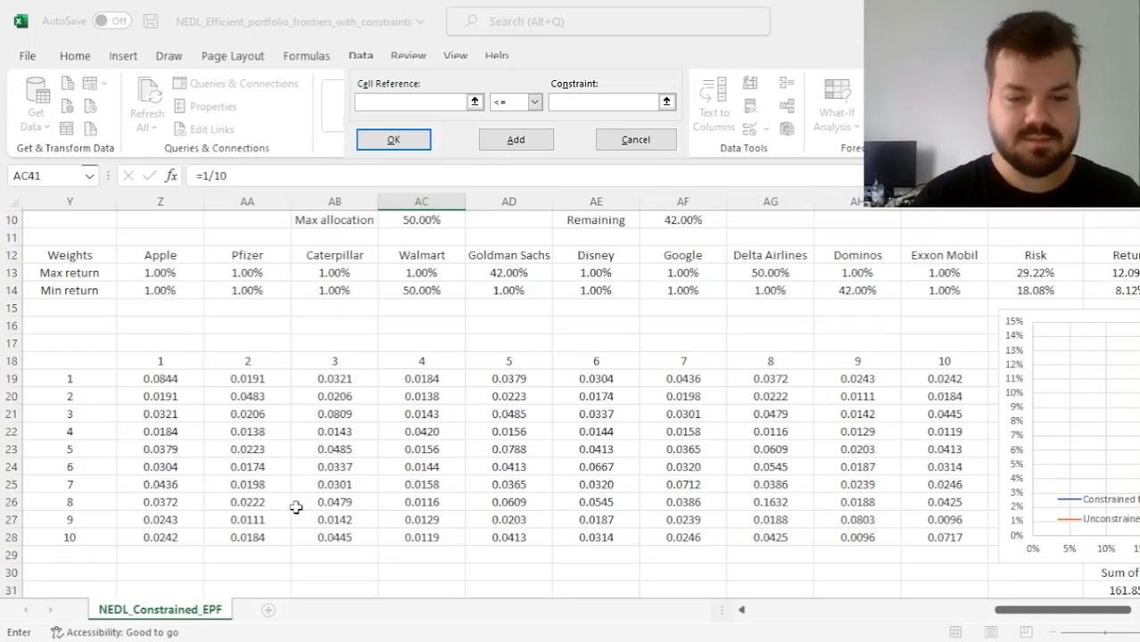
scroll(571, 401, "down", 20)
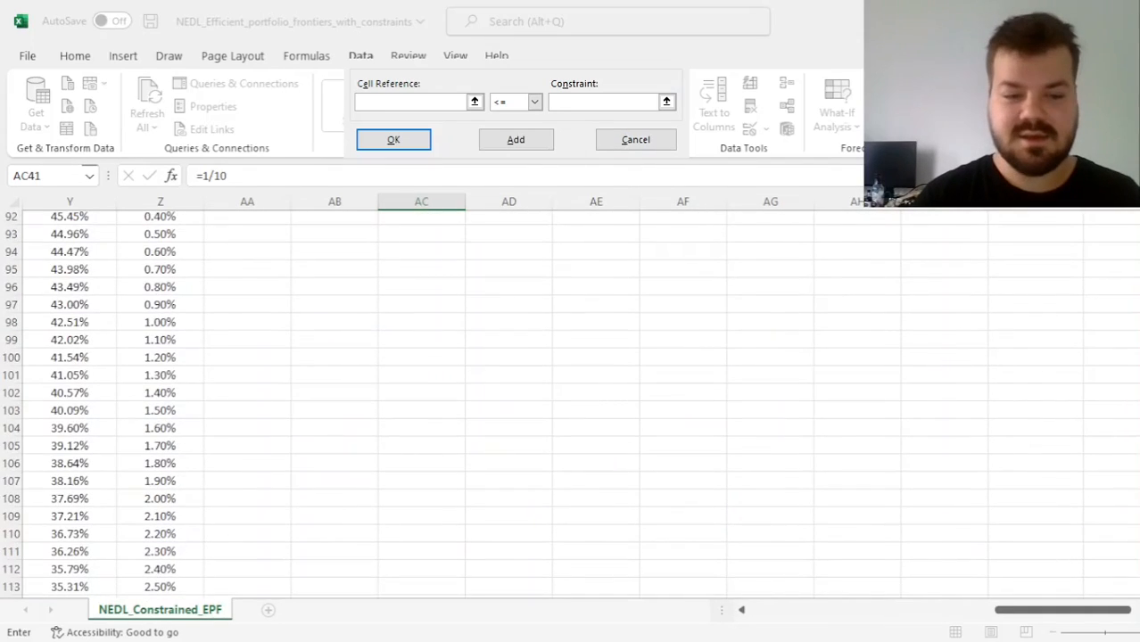
scroll(571, 402, "up", 19)
scroll(571, 401, "down", 2)
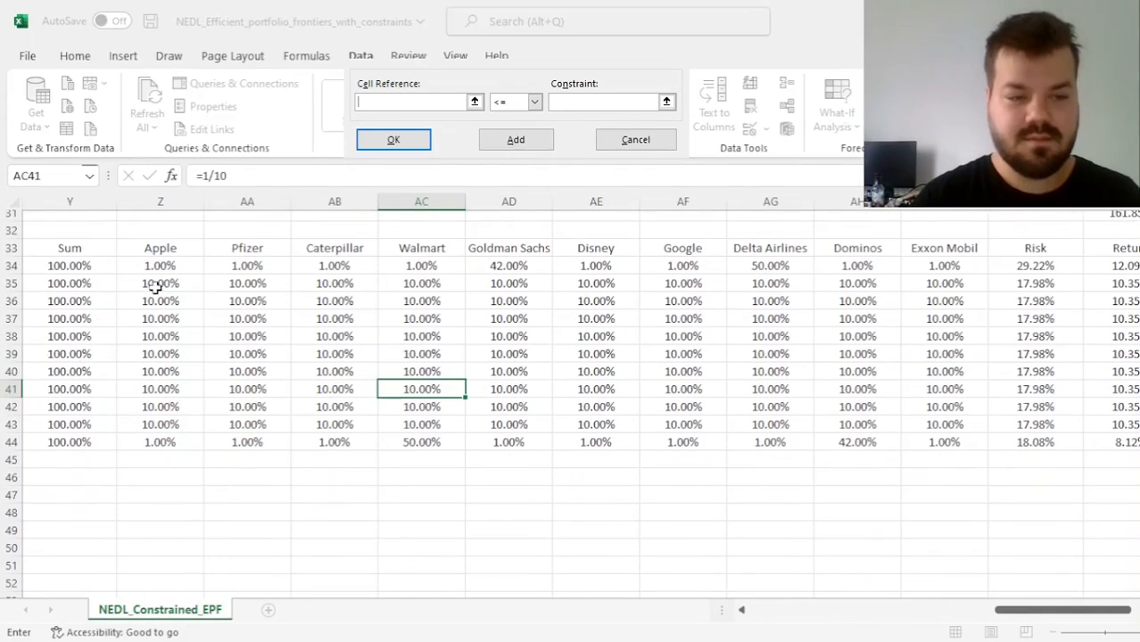
left_click_drag(152, 285, 943, 425)
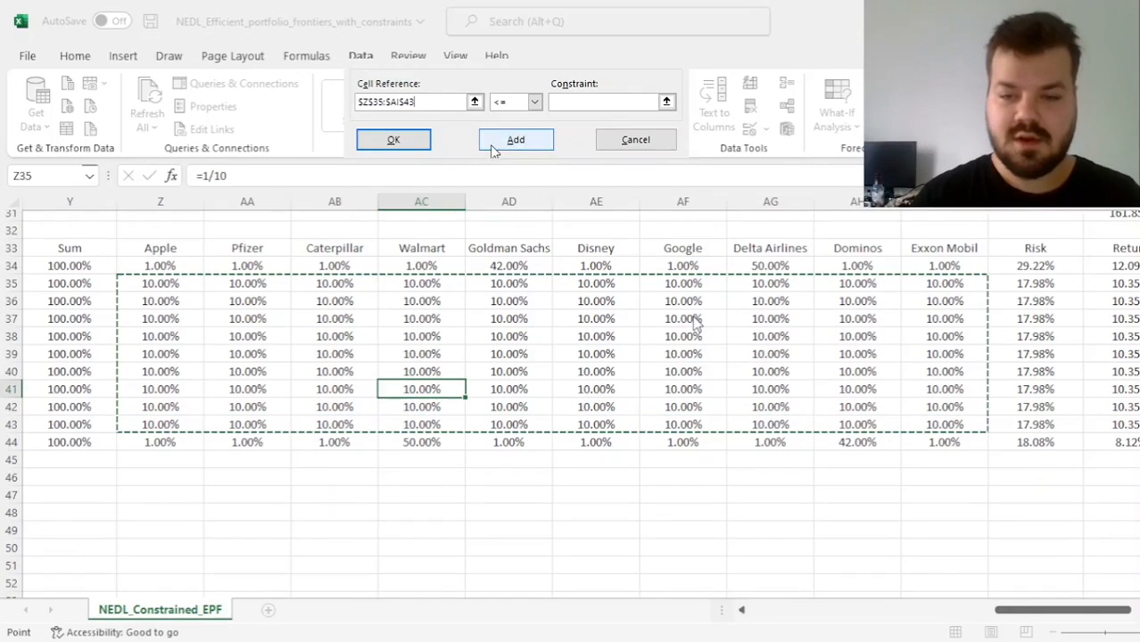
key("Down")
key("Down")
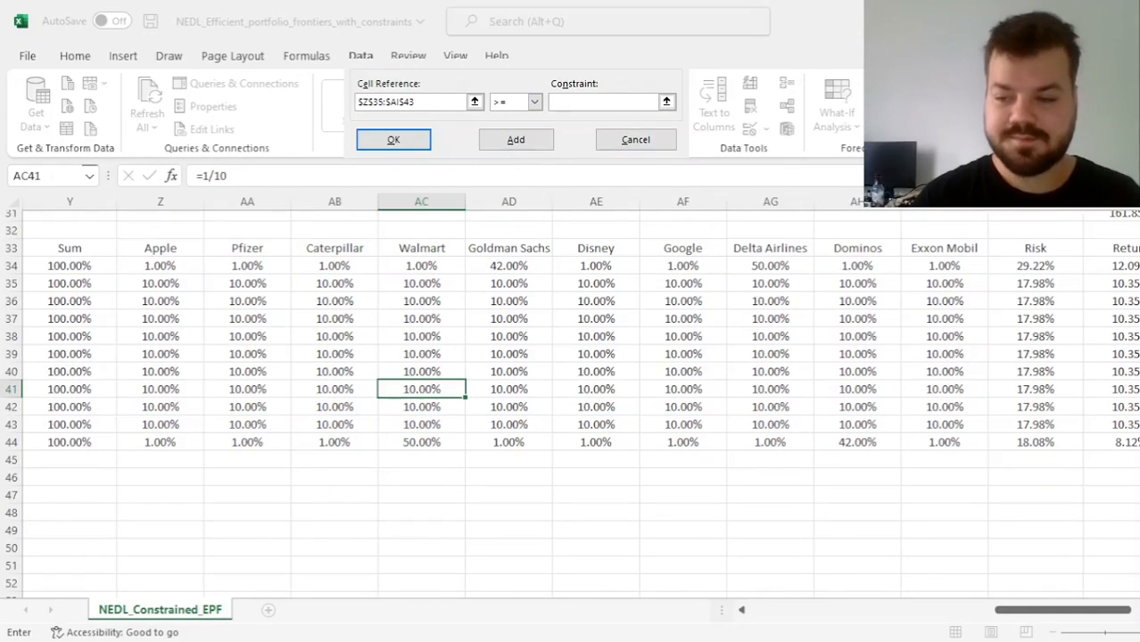
scroll(413, 359, "up", 10)
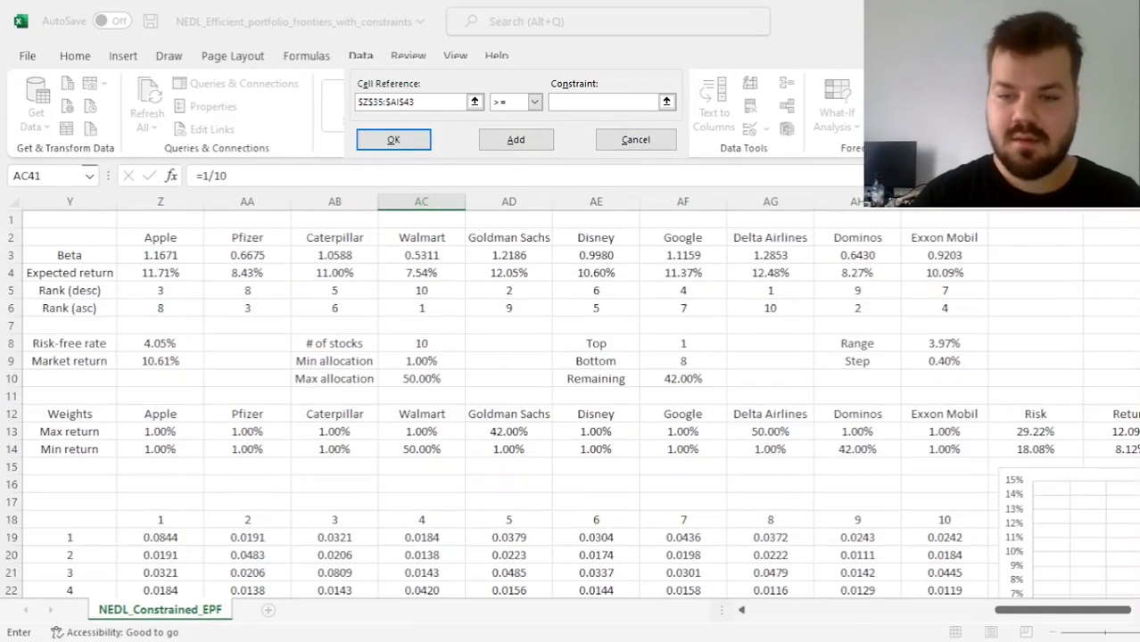
left_click(413, 358)
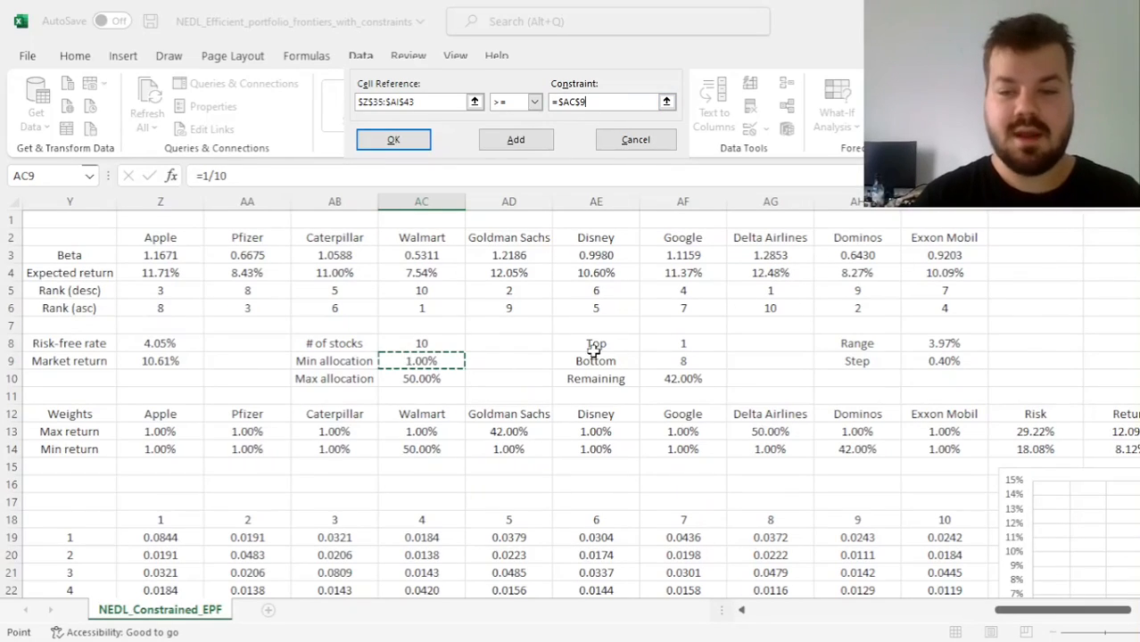
left_click(377, 143)
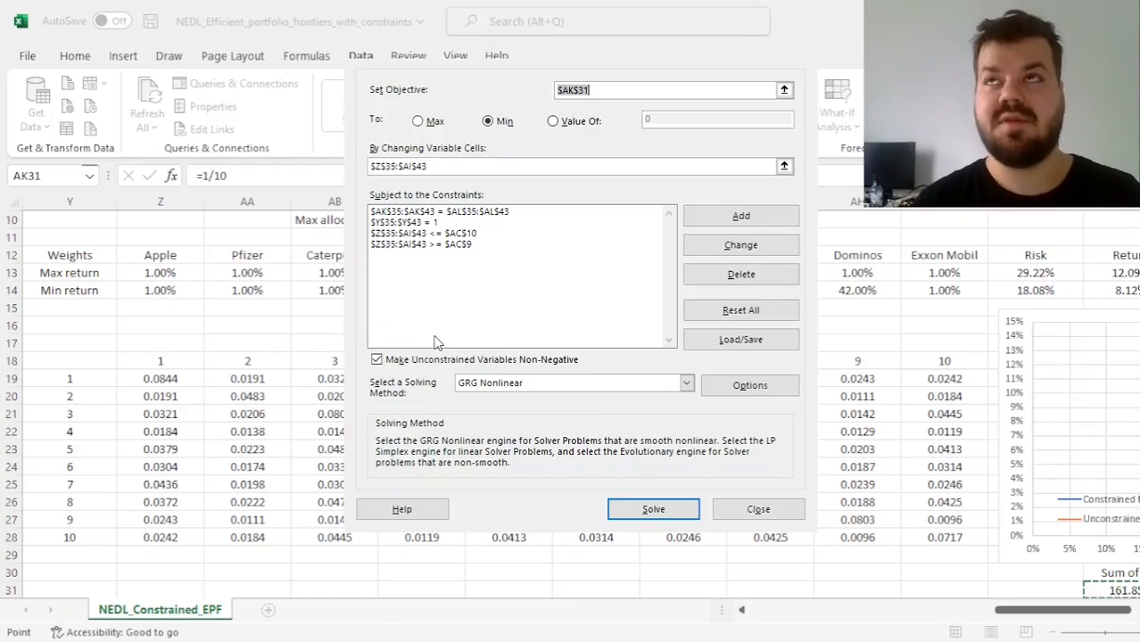
Turn off non-negativity for unconstrained variables and solve the model with the GRG Nonlinear method
left_click(388, 363)
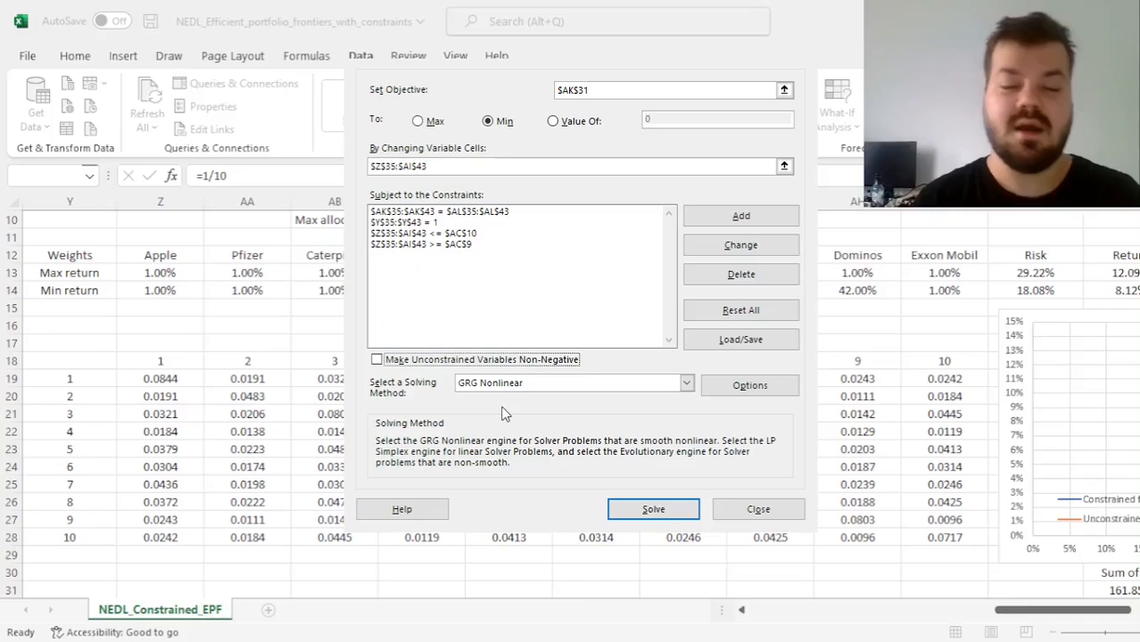
left_click(652, 509)
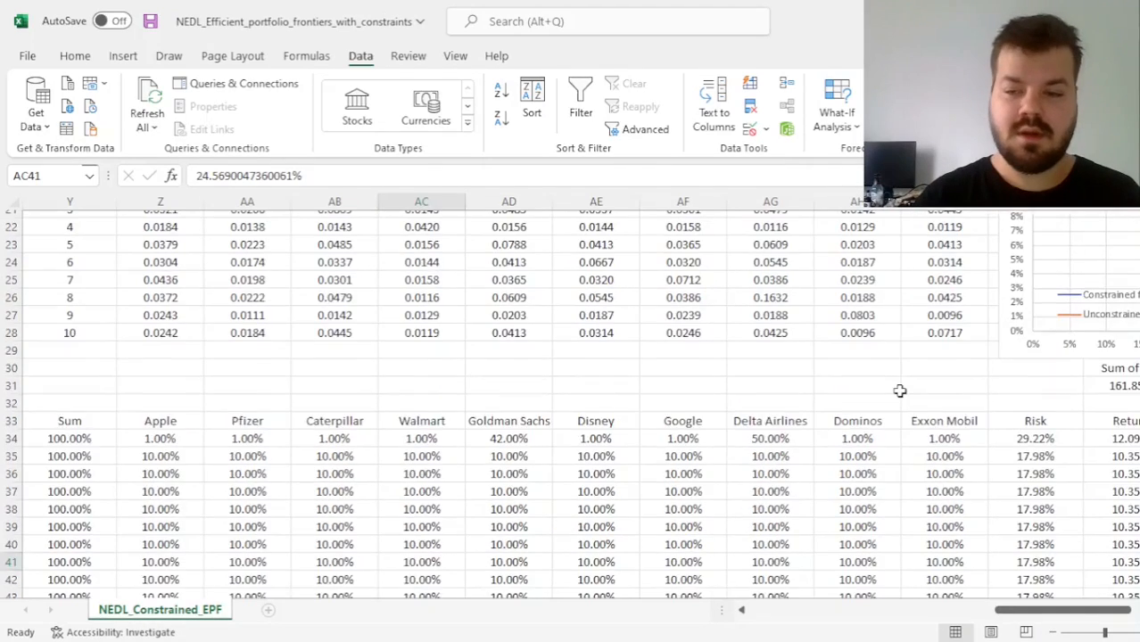
Examine the solved frontier on the chart, compare the returns in AK35:AK43 with the constraints in AL35:AL43, and check the optimised weights
scroll(901, 391, "up", 2)
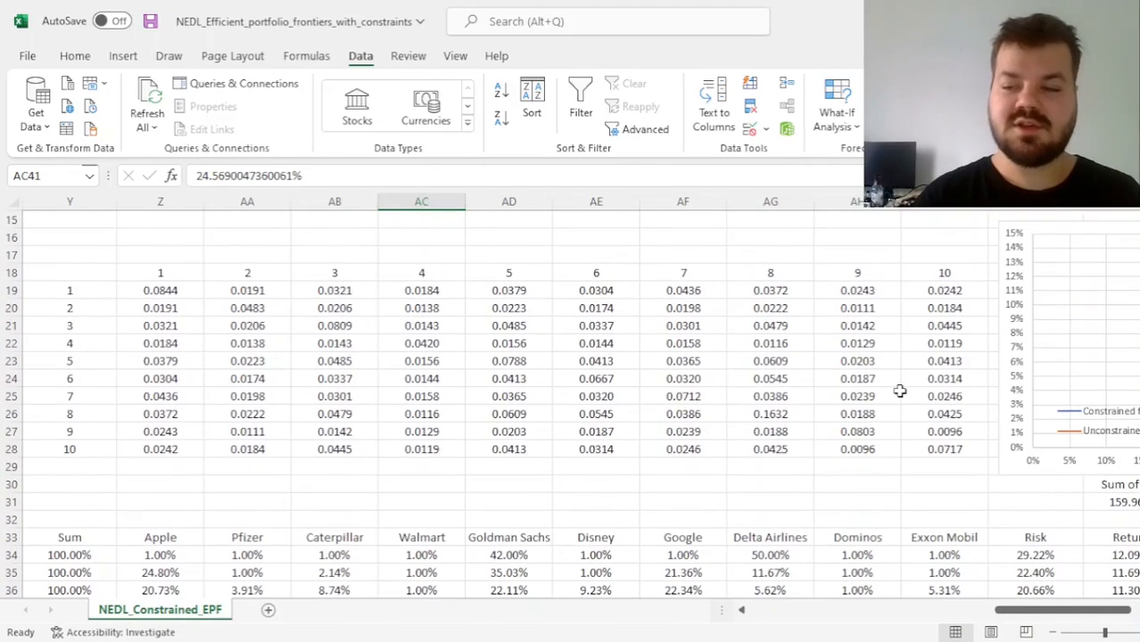
scroll(900, 391, "right", 4)
scroll(901, 391, "left", 1)
scroll(900, 391, "up", 2)
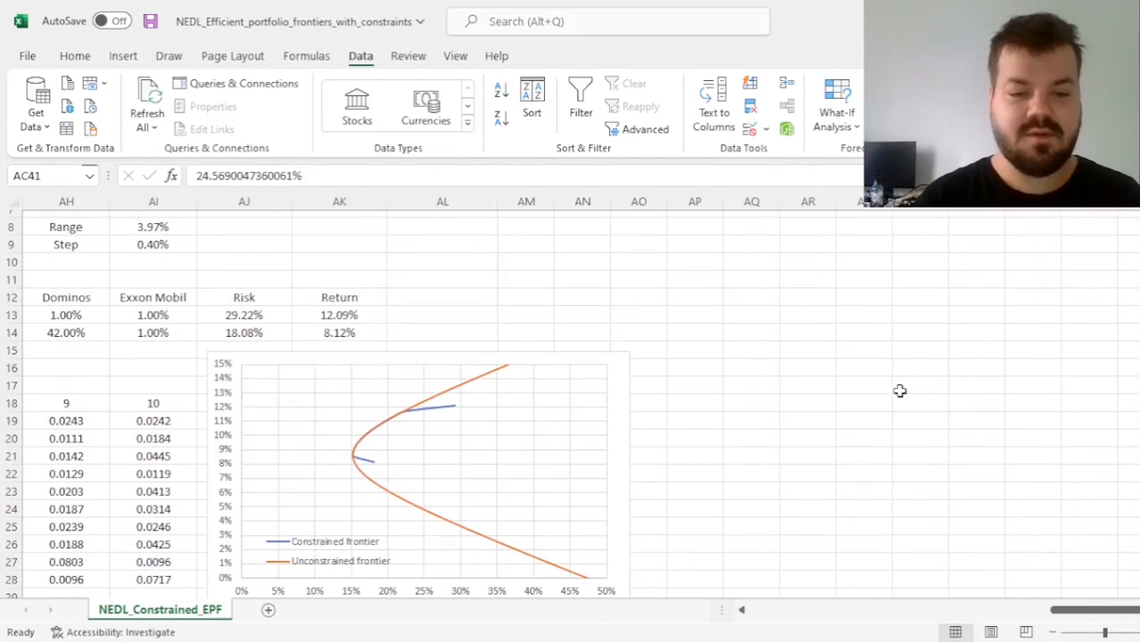
scroll(785, 416, "down", 6)
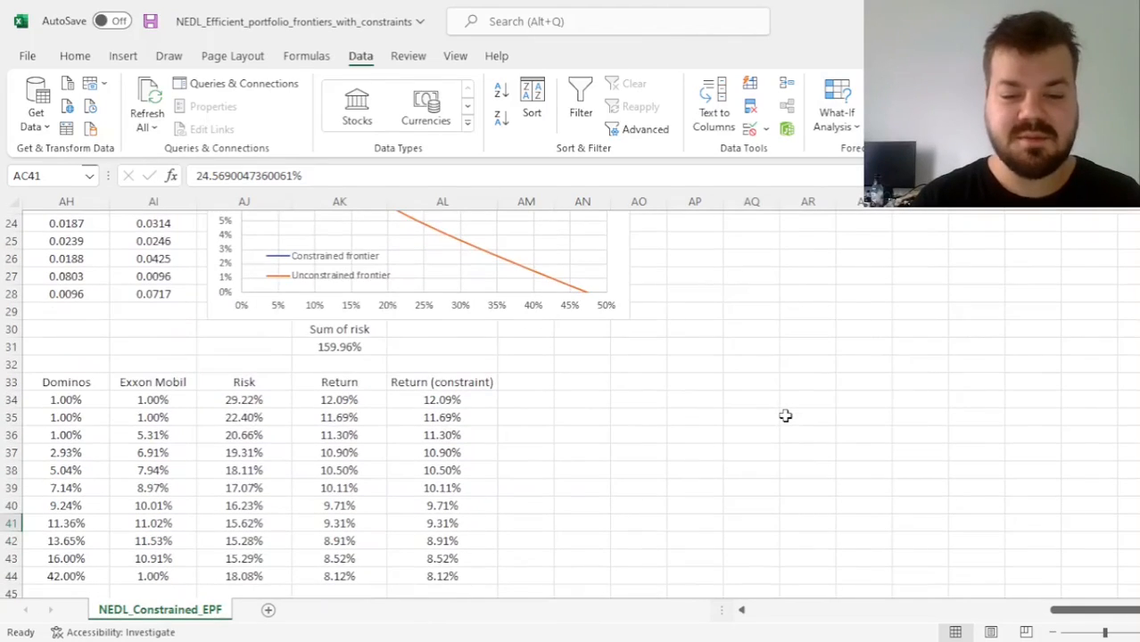
left_click_drag(322, 406, 338, 540)
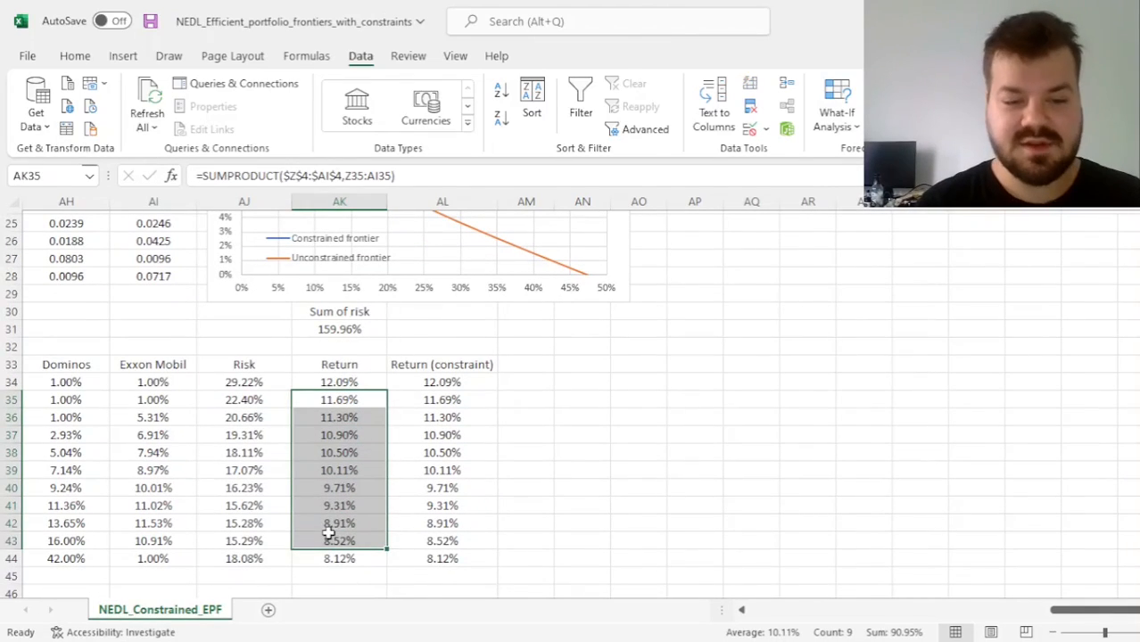
left_click_drag(456, 541, 449, 400)
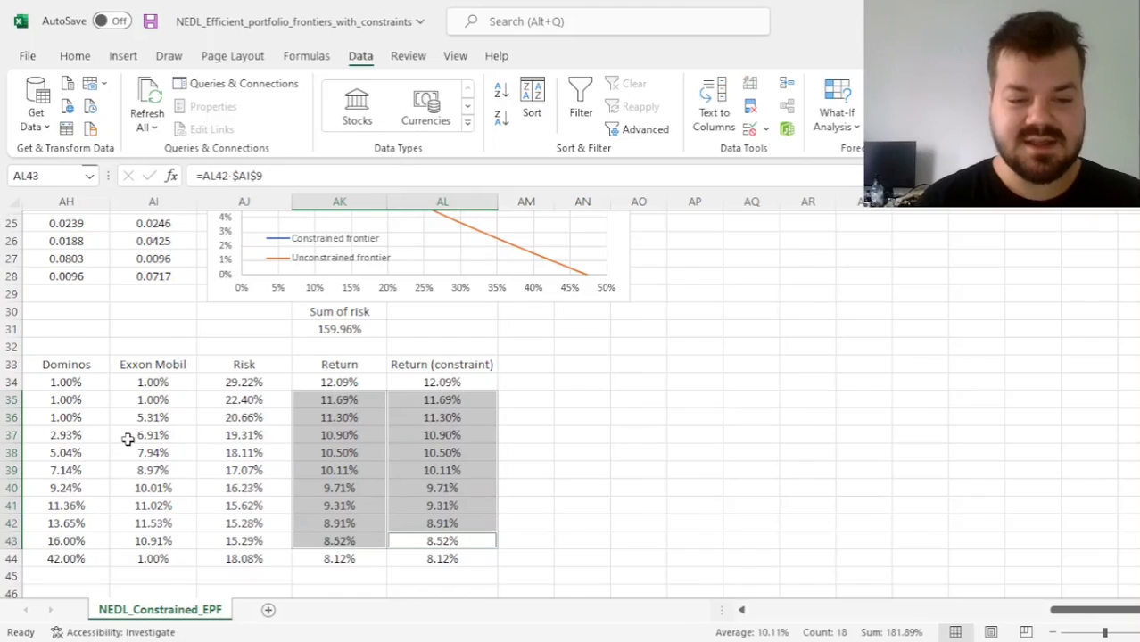
scroll(125, 435, "left", 6)
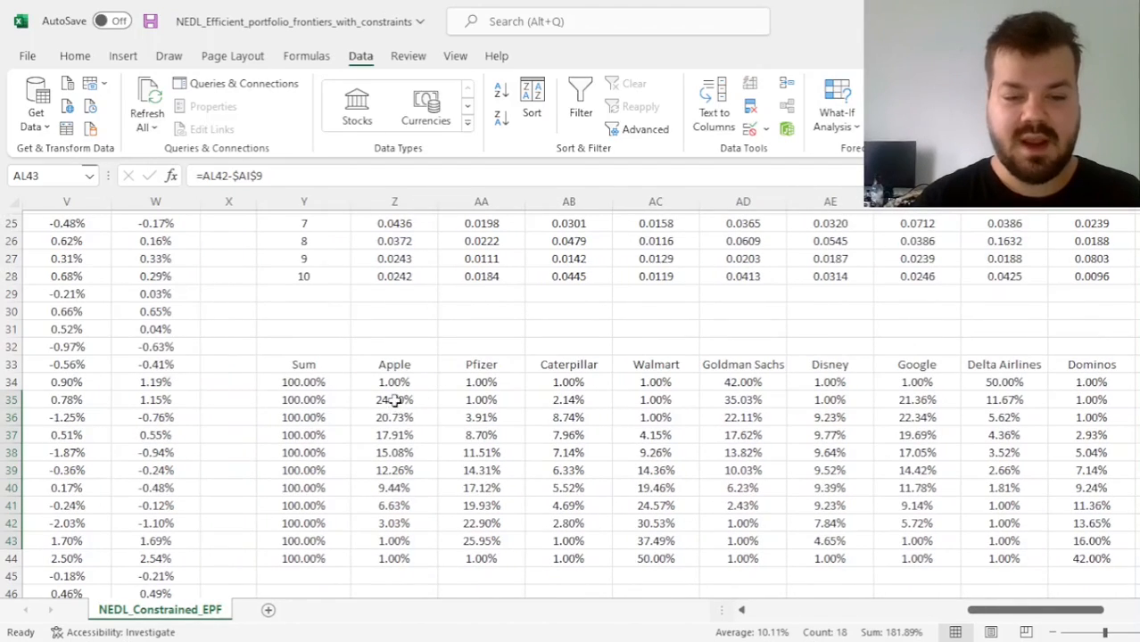
Examine Apple's optimised weights in Z35:Z43 and compare the constrained and unconstrained frontiers on the chart
left_click_drag(394, 400, 398, 543)
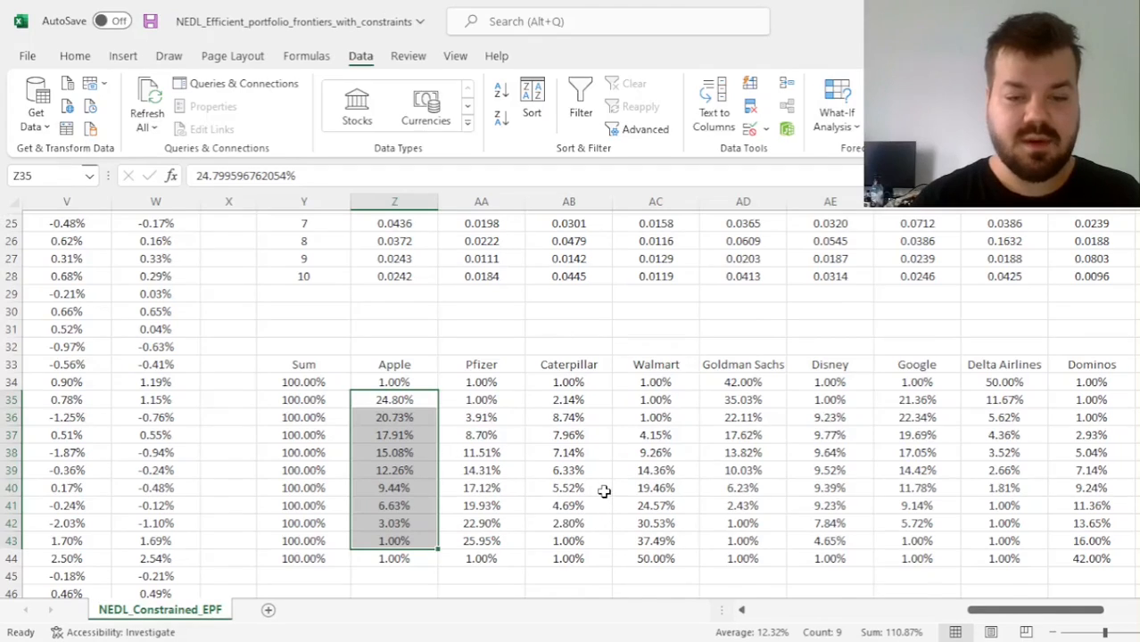
scroll(604, 492, "up", 4)
scroll(604, 491, "right", 4)
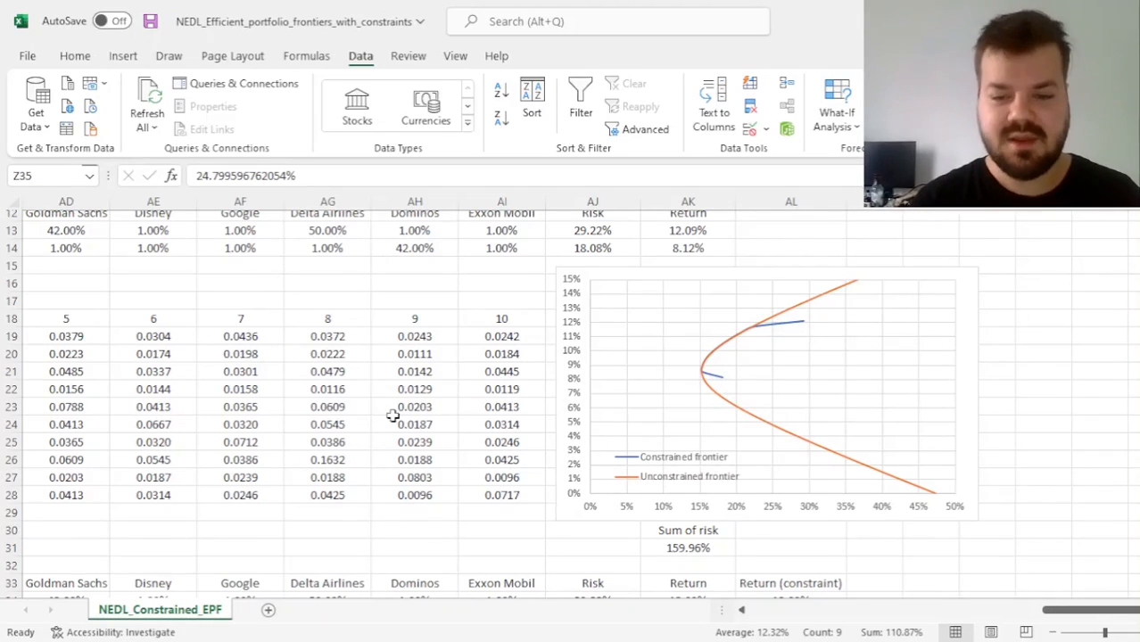
Set the min allocation in AC9 to 0% and the max allocation in AC10 to 100%
scroll(393, 416, "up", 3)
scroll(393, 416, "left", 2)
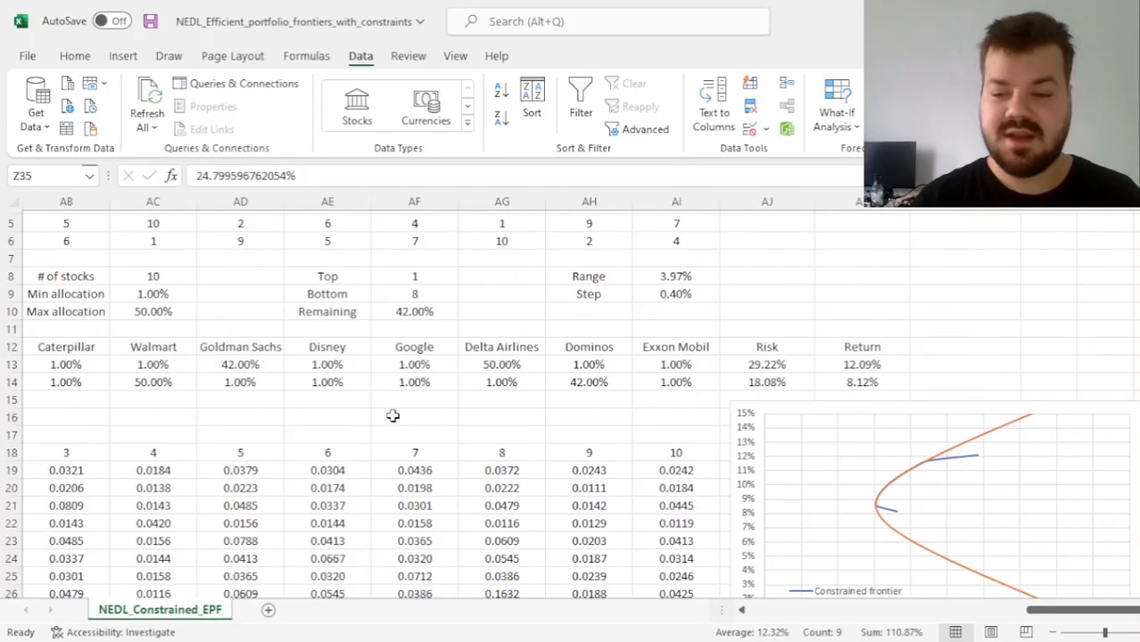
left_click(153, 294)
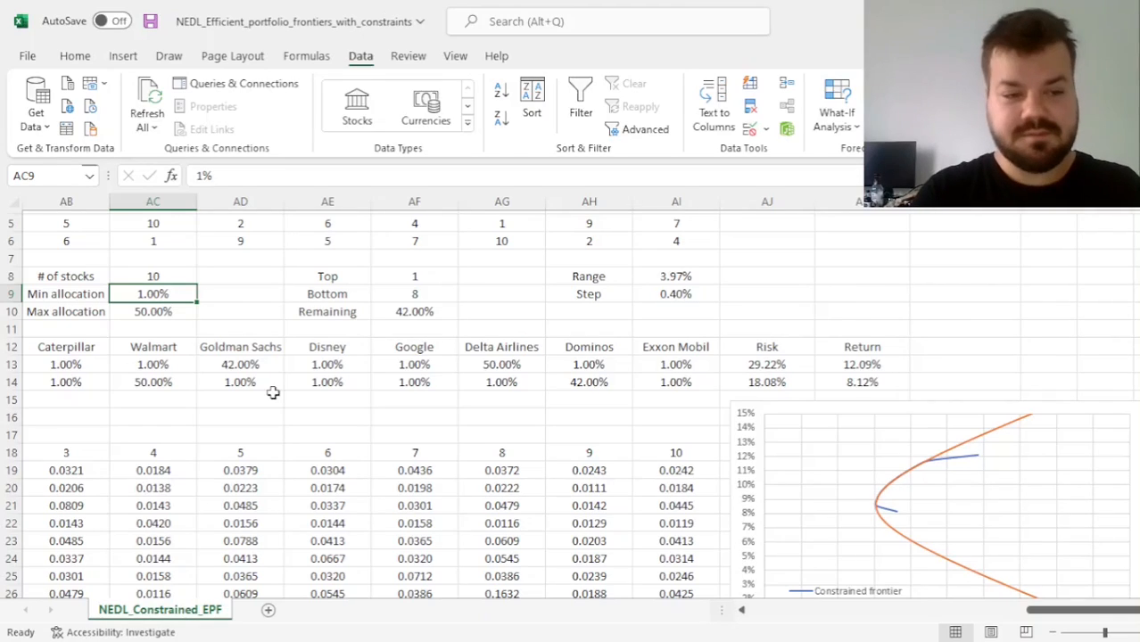
type("0")
key("Return")
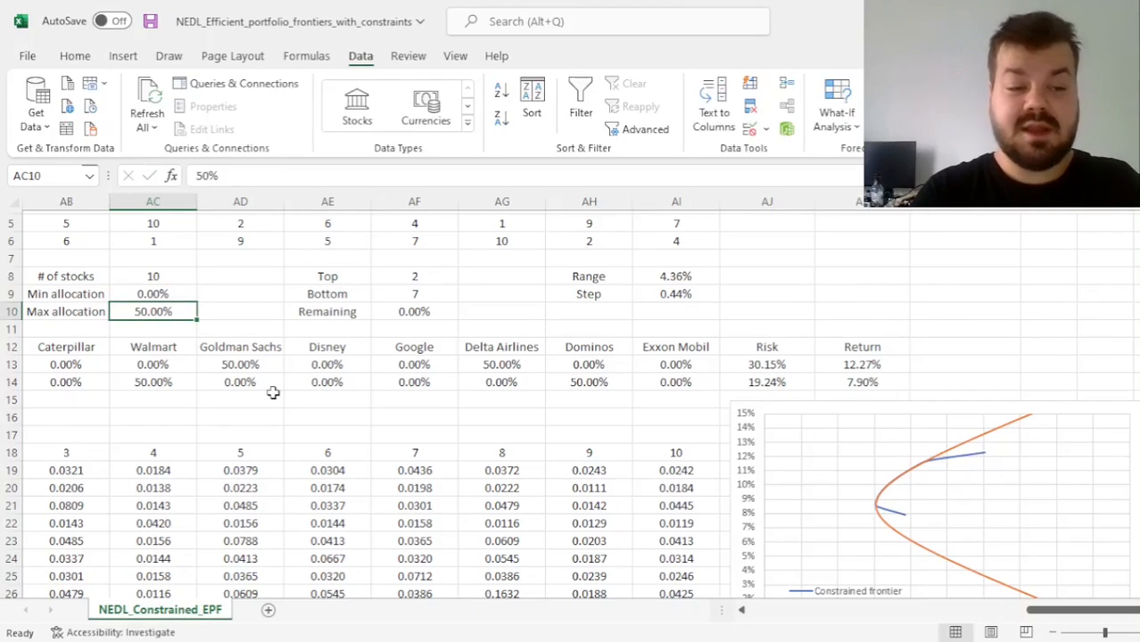
type("100")
key("Return")
key("Up")
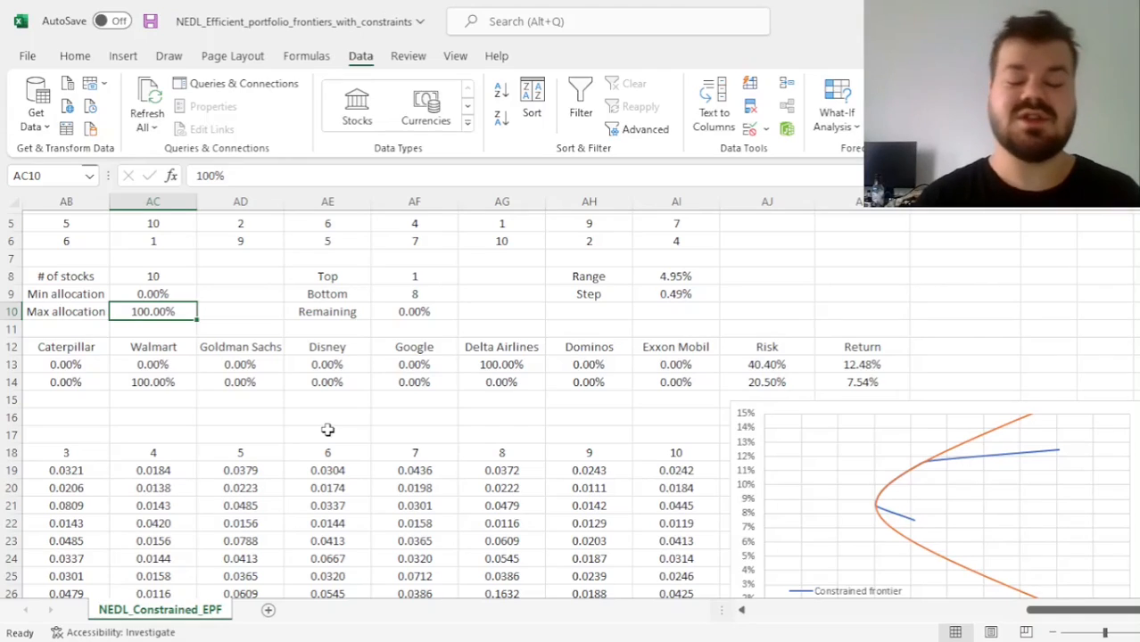
Check the max-return and min-return weights in rows 13 and 14 against the stocks' expected returns and ranks
scroll(194, 439, "left", 3)
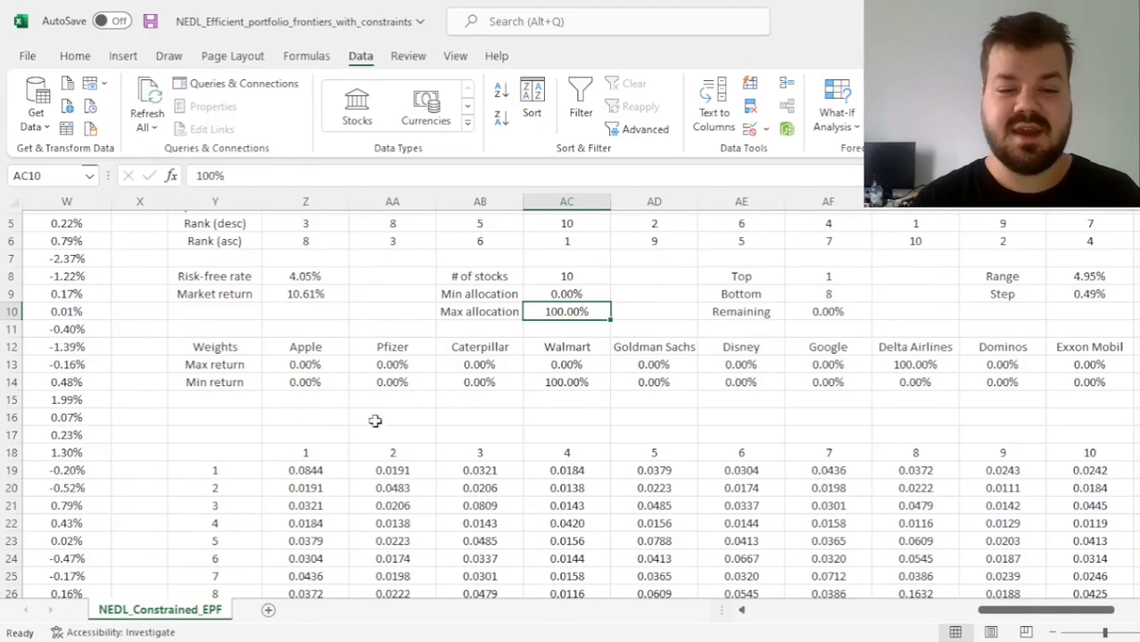
scroll(670, 474, "up", 2)
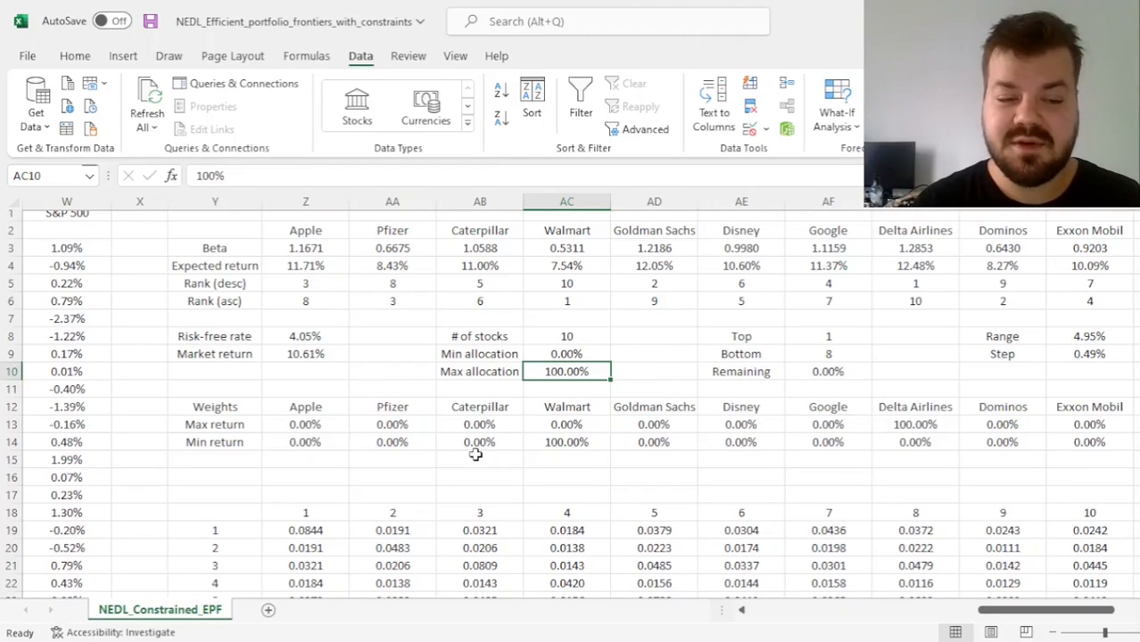
left_click(572, 443)
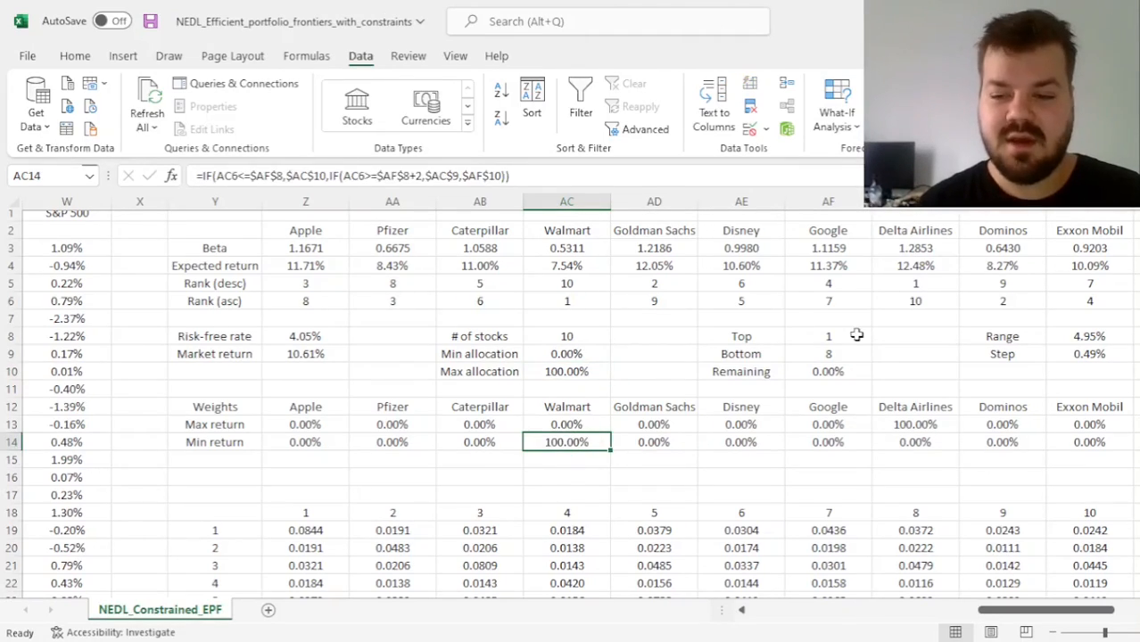
left_click(925, 425, "ctrl")
left_click_drag(929, 266, 930, 280)
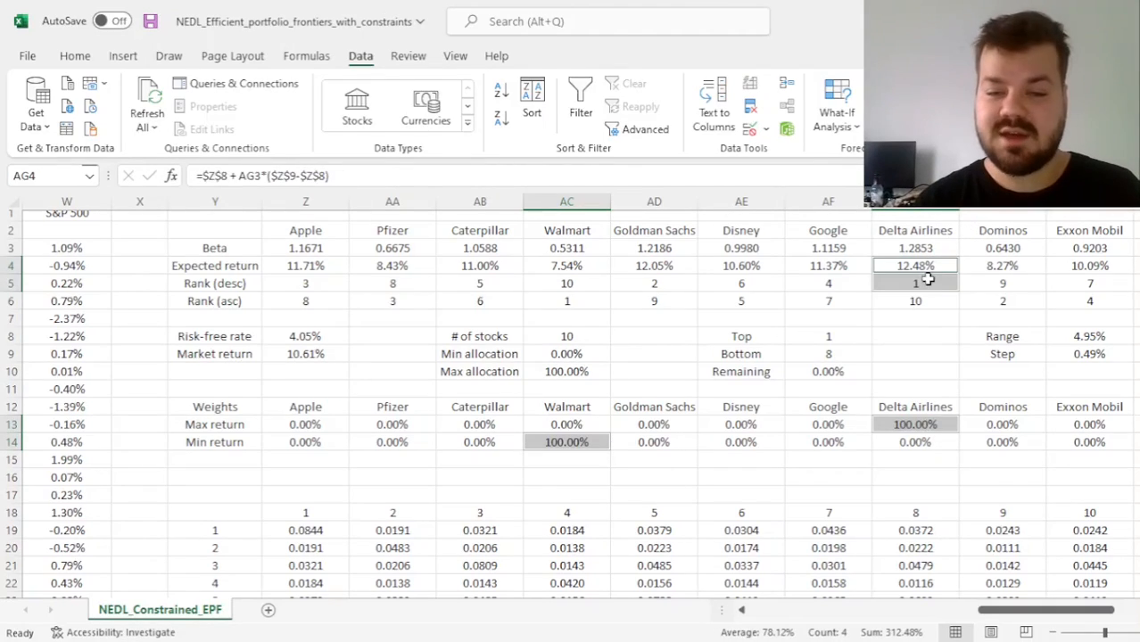
left_click(571, 261)
left_click(566, 301)
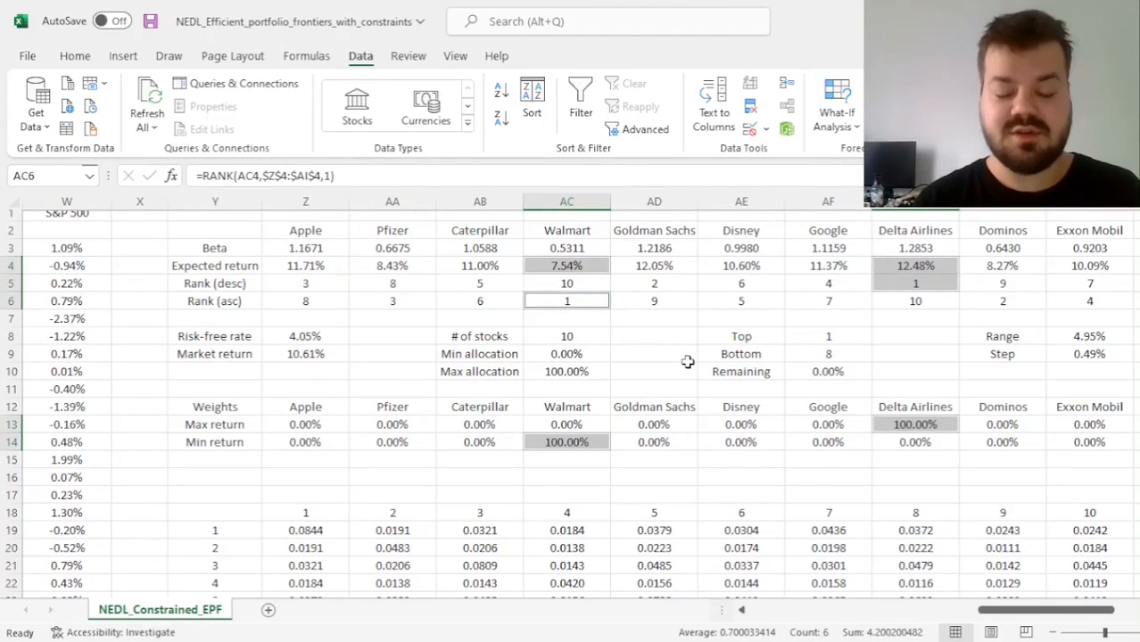
left_click(689, 365)
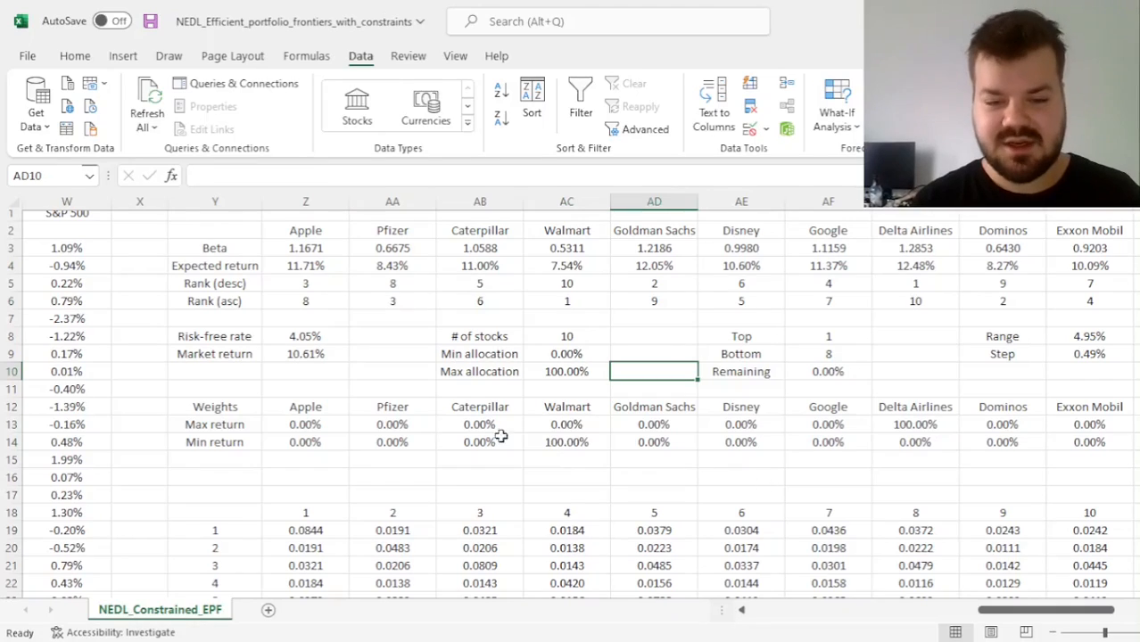
left_click_drag(208, 425, 972, 460)
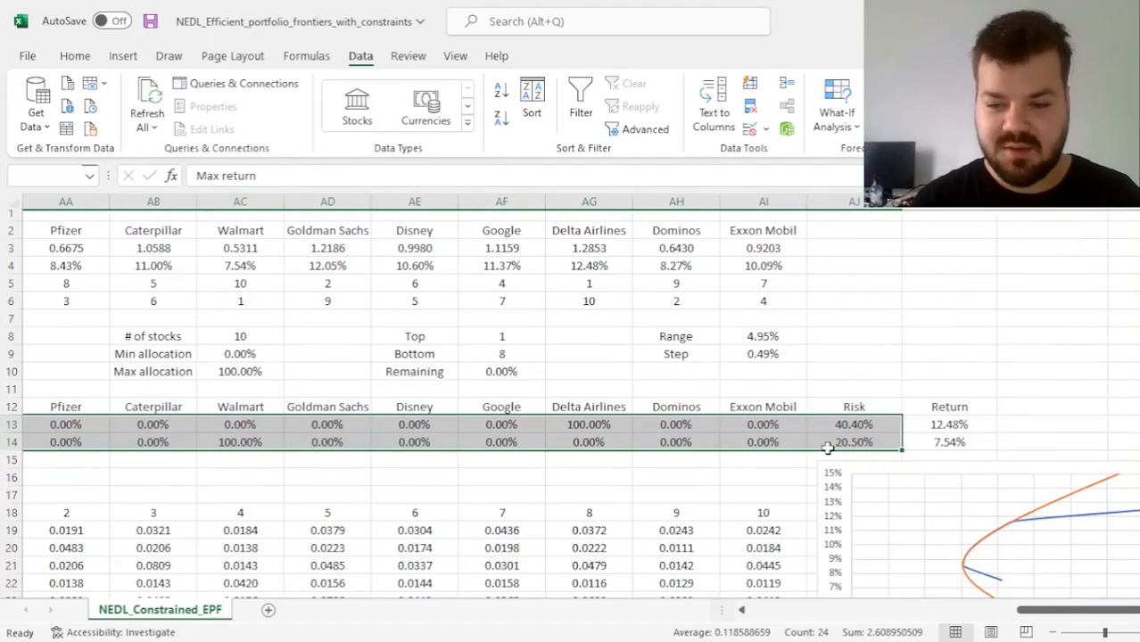
Run Solver again to optimise the intermediate portfolios under the 0% to 100% allocation limits
scroll(718, 500, "down", 1)
left_click(674, 474)
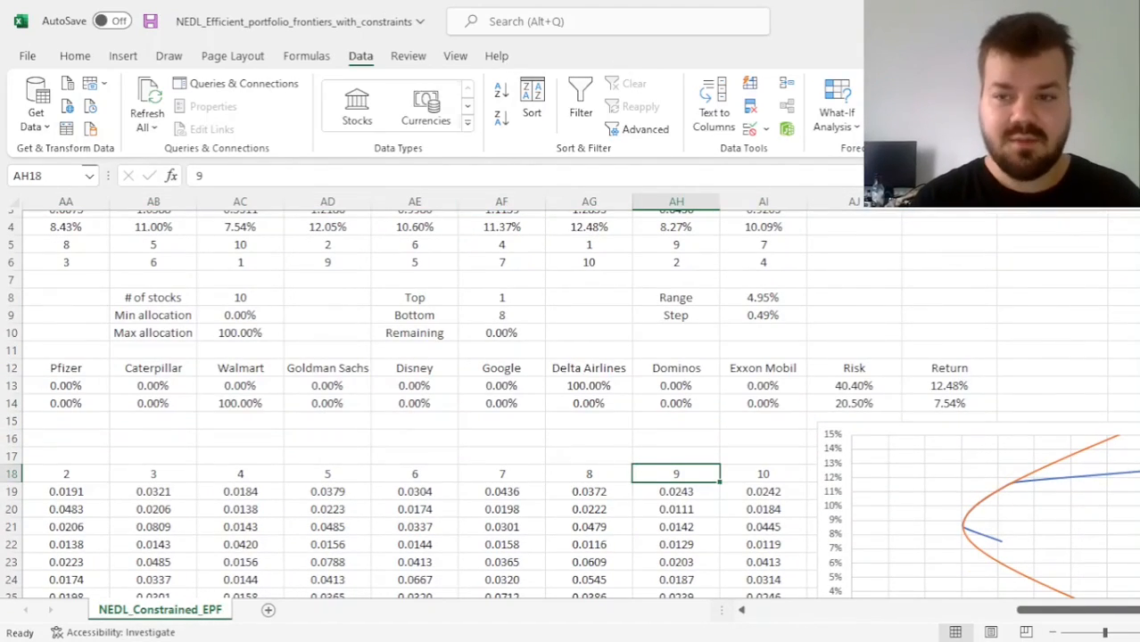
left_click(665, 517)
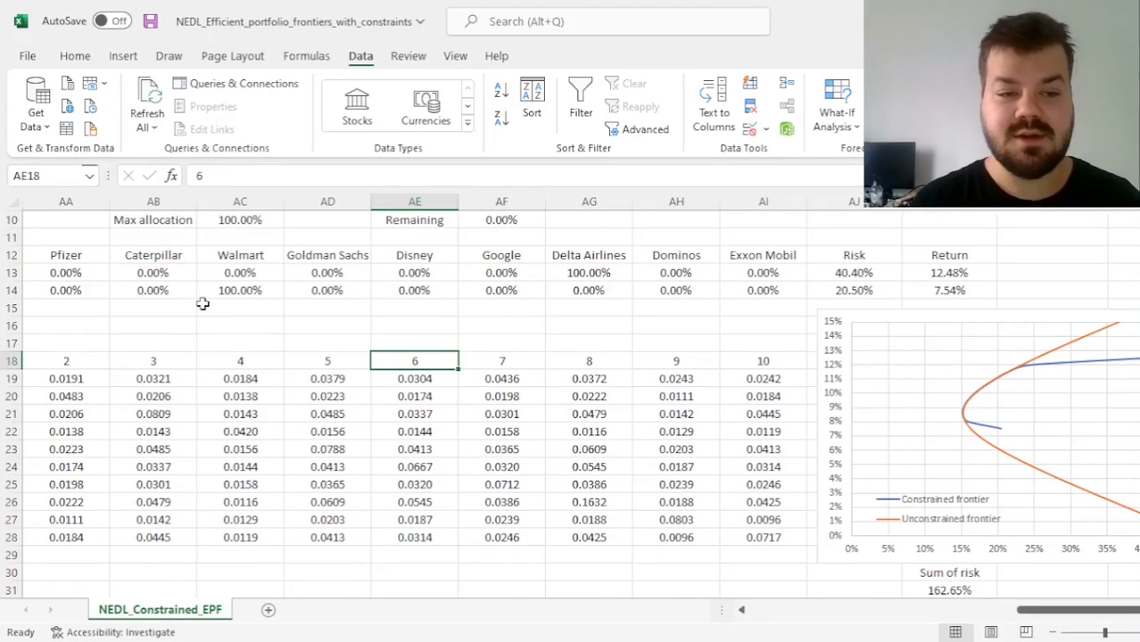
Set the max allocation in AC10 to 20% and the min allocation in AC9 to 5%
scroll(203, 301, "up", 1)
left_click(239, 258)
mouse_move(245, 259)
left_mouse_down()
mouse_move(249, 272)
mouse_move(232, 263)
left_mouse_up()
left_click(232, 263)
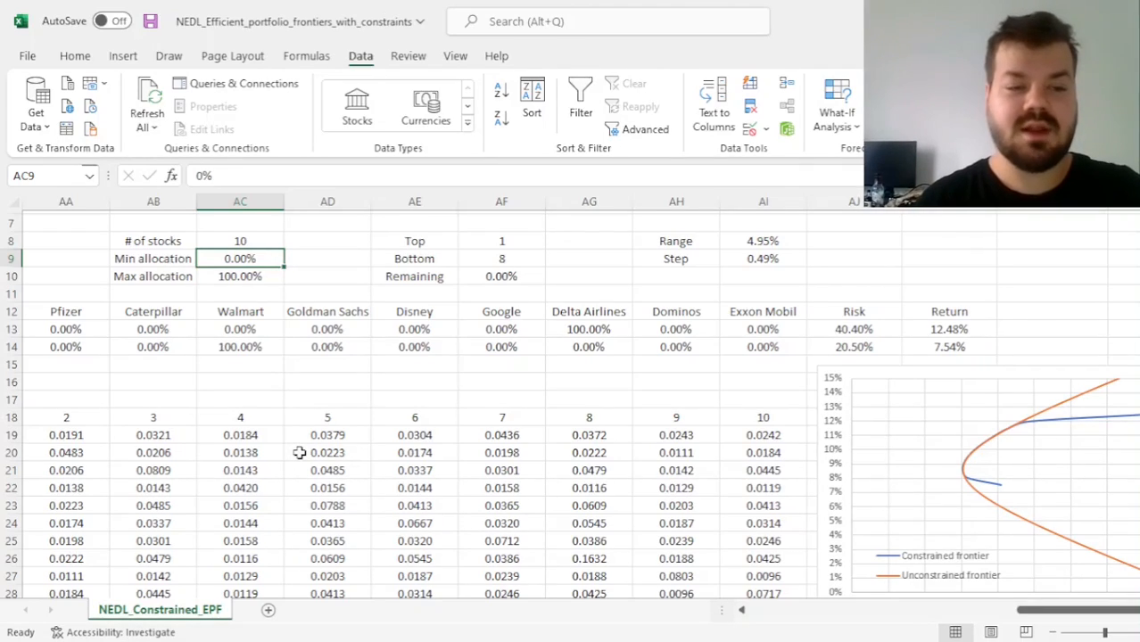
key("Down")
type("20%")
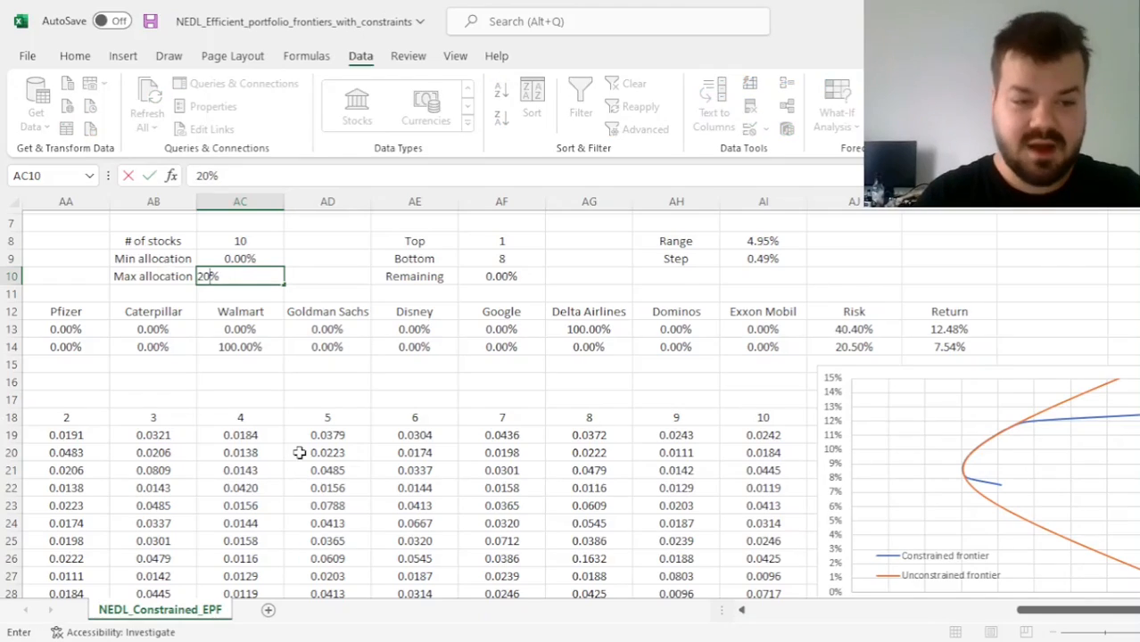
key("Up")
type("5%")
key("Return")
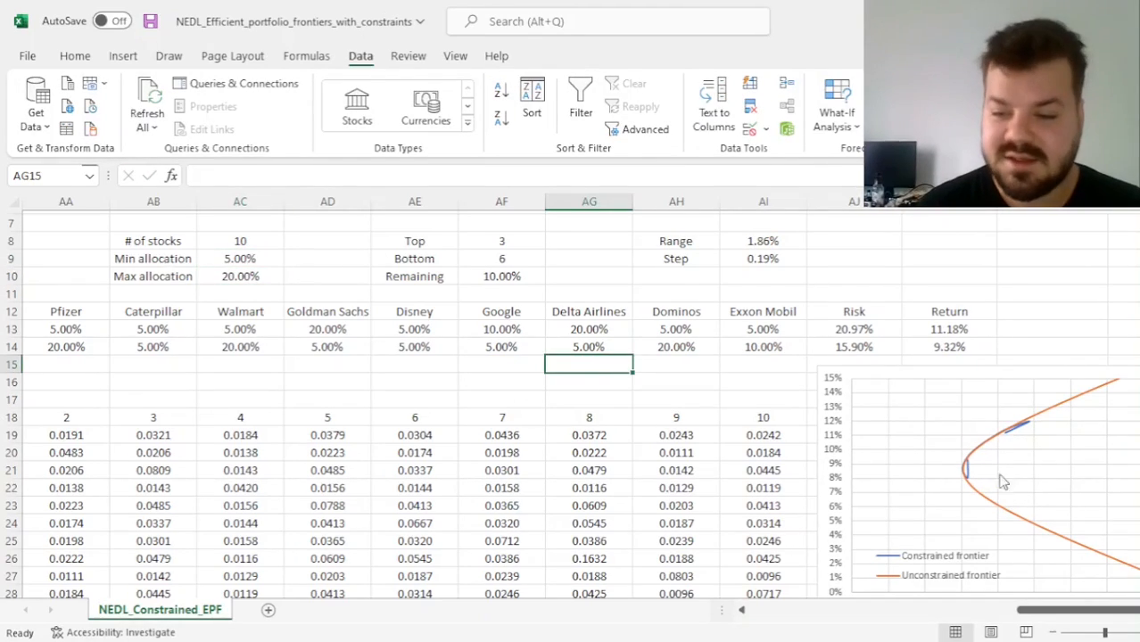
Rerun Solver under the 5% to 20% allocation limits and keep its solution
left_click(451, 396)
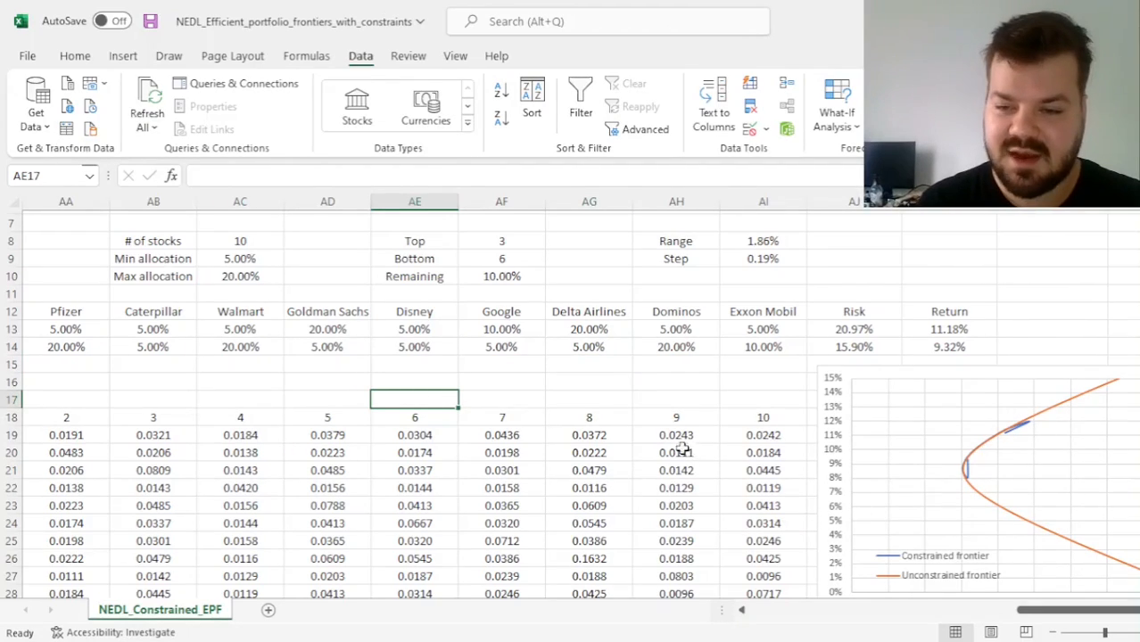
left_click(486, 381)
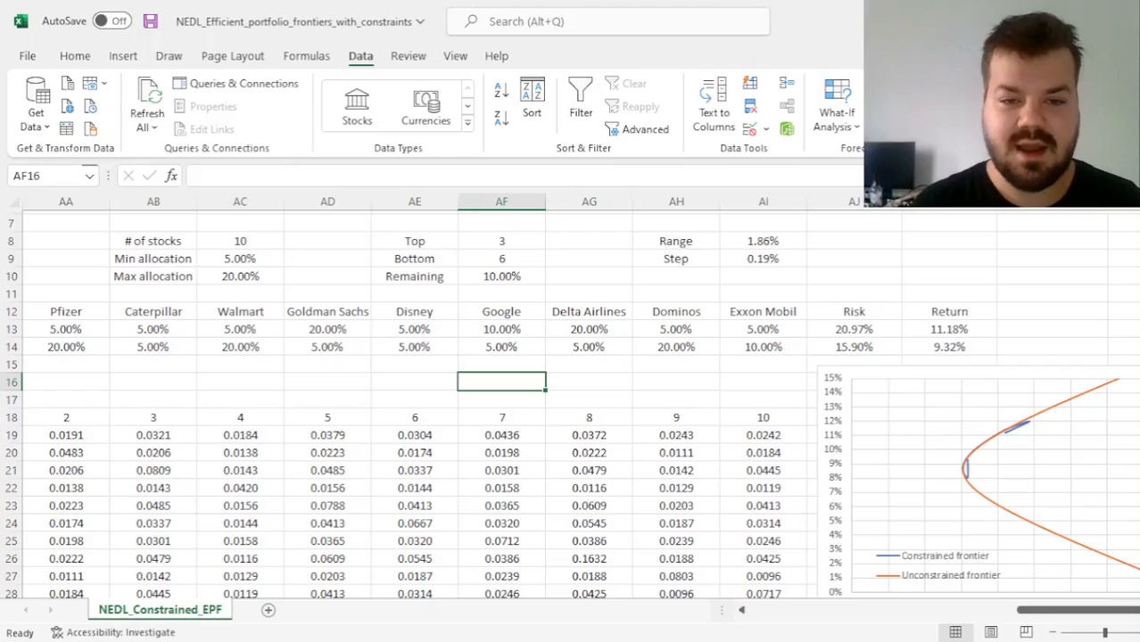
scroll(632, 377, "down", 1)
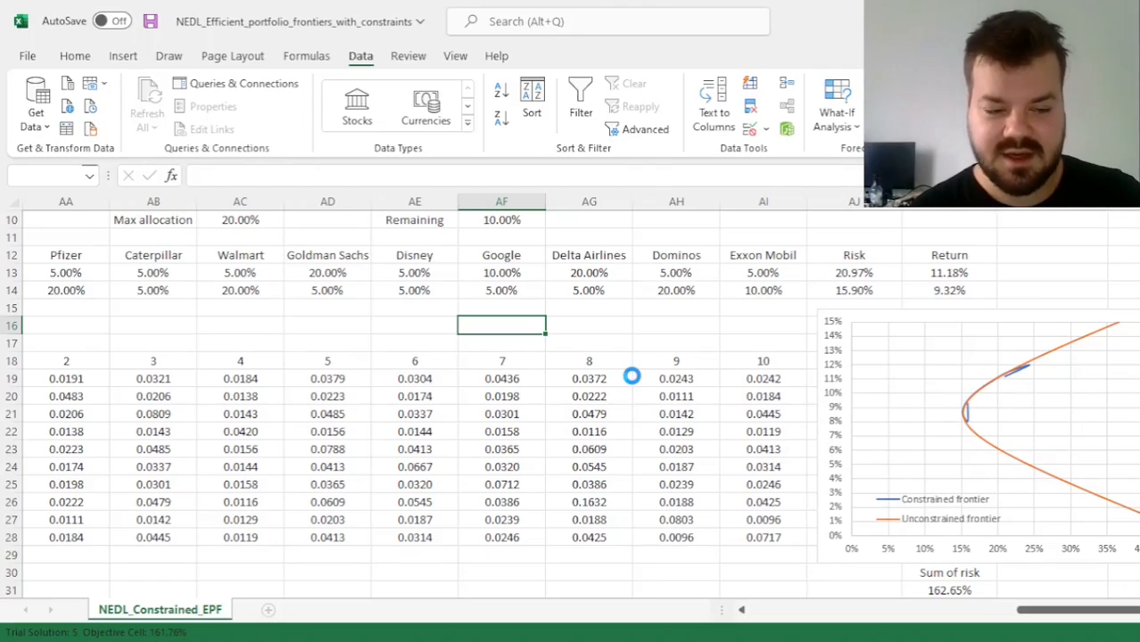
left_click(496, 359)
left_click(733, 385)
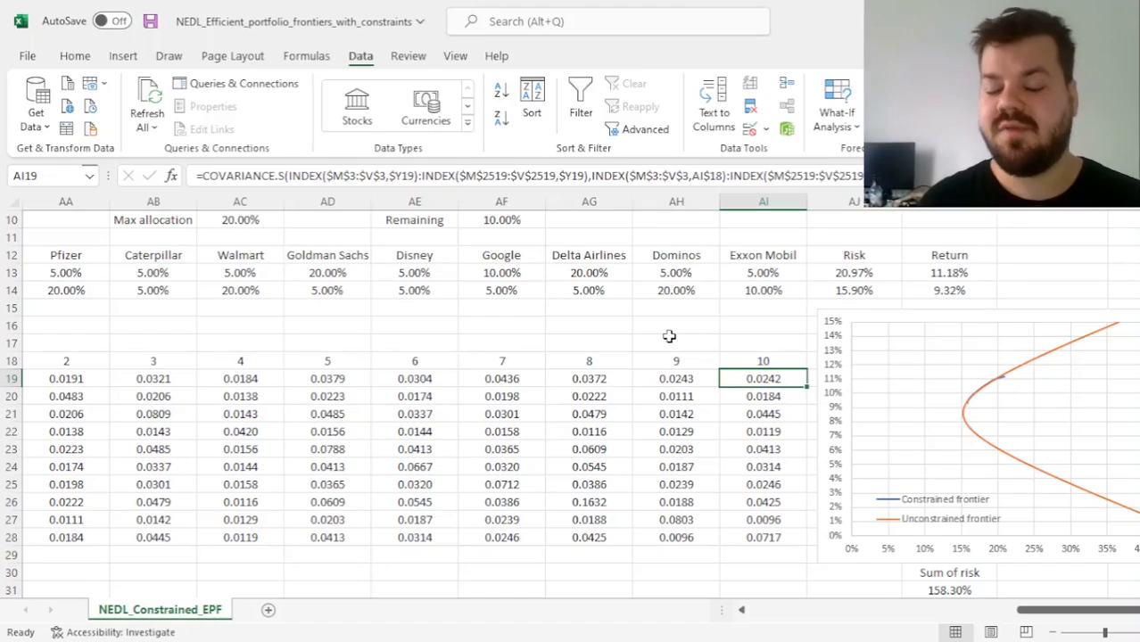
Allow short selling by setting the min allocation in AC9 to -10%, and set the max allocation in AC10 to 50%
scroll(299, 317, "up", 2)
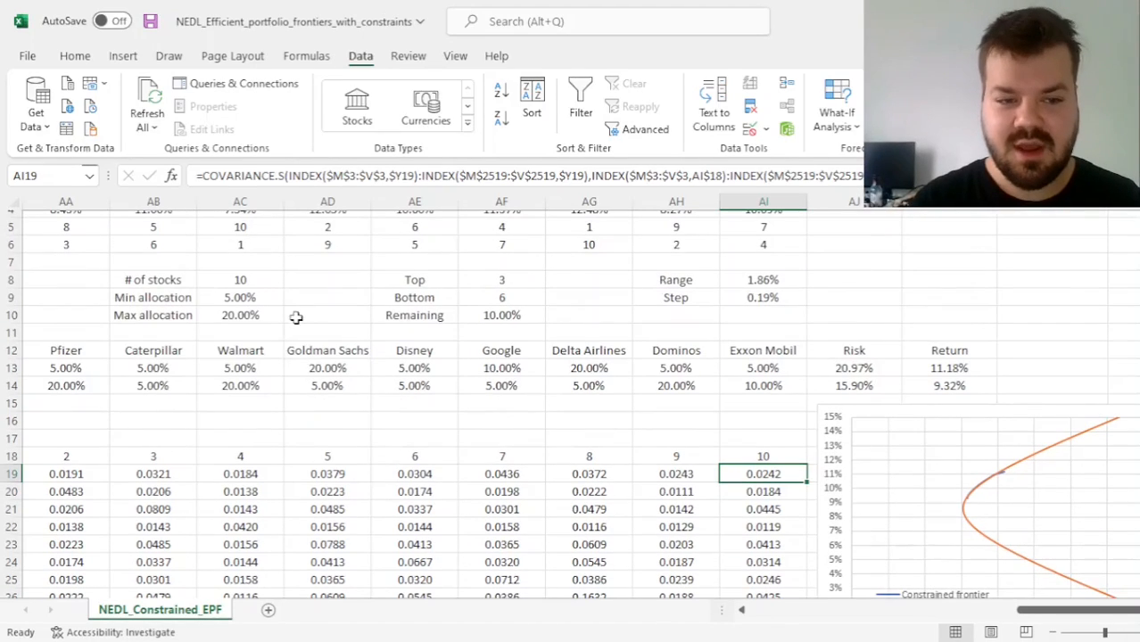
left_click(248, 310)
left_click_drag(248, 310, 246, 298)
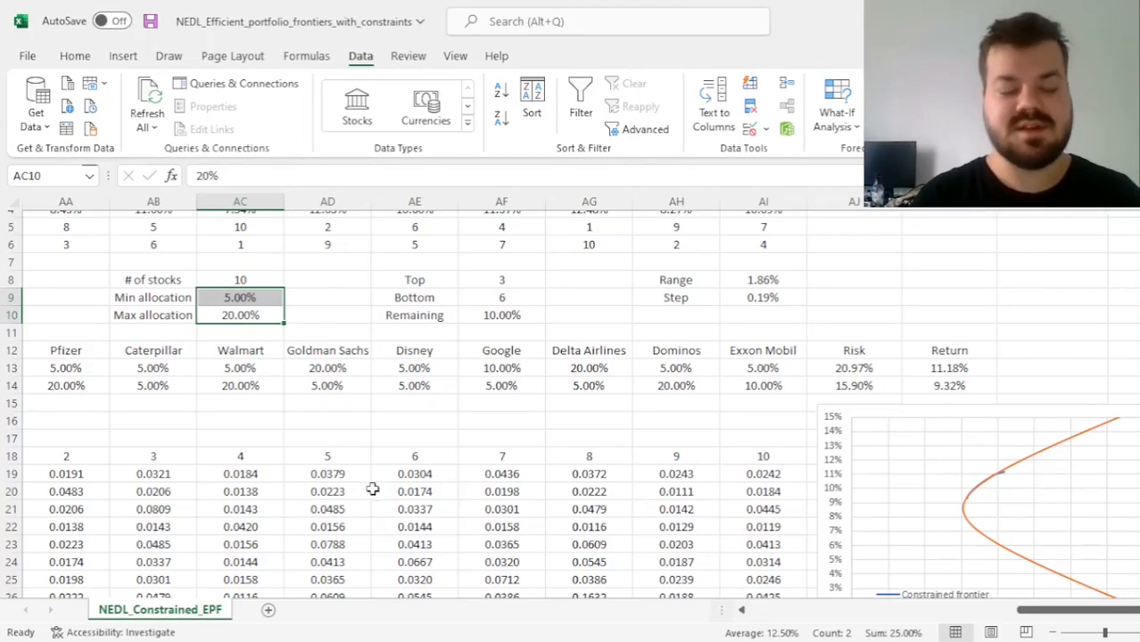
left_click(257, 299)
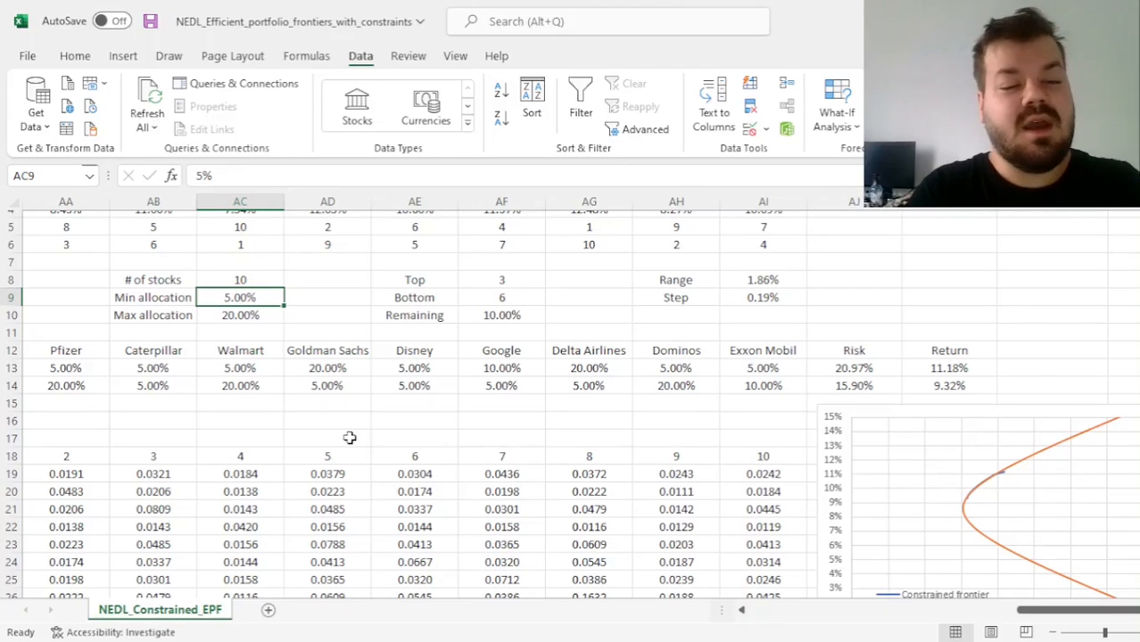
type("-10%")
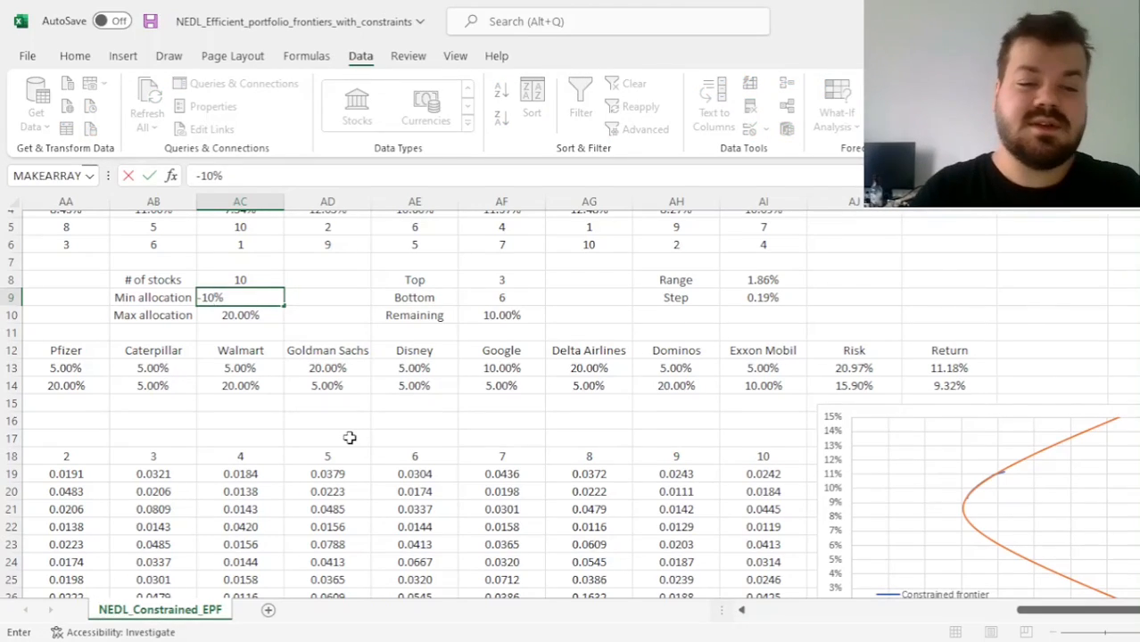
key("Return")
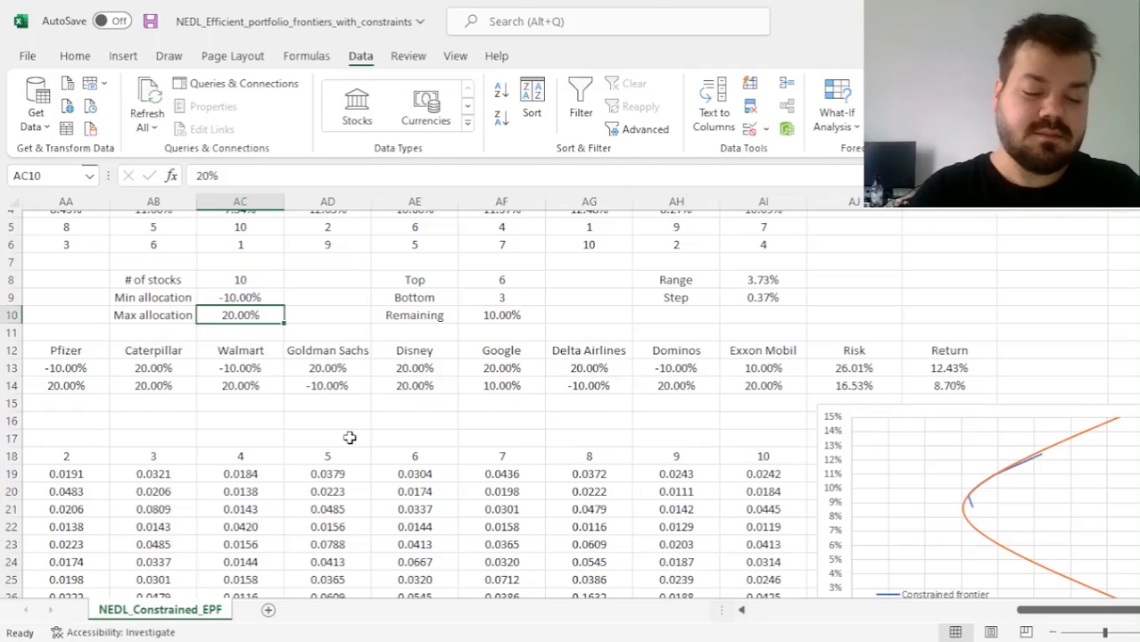
type("50%")
key("ctrl+Return")
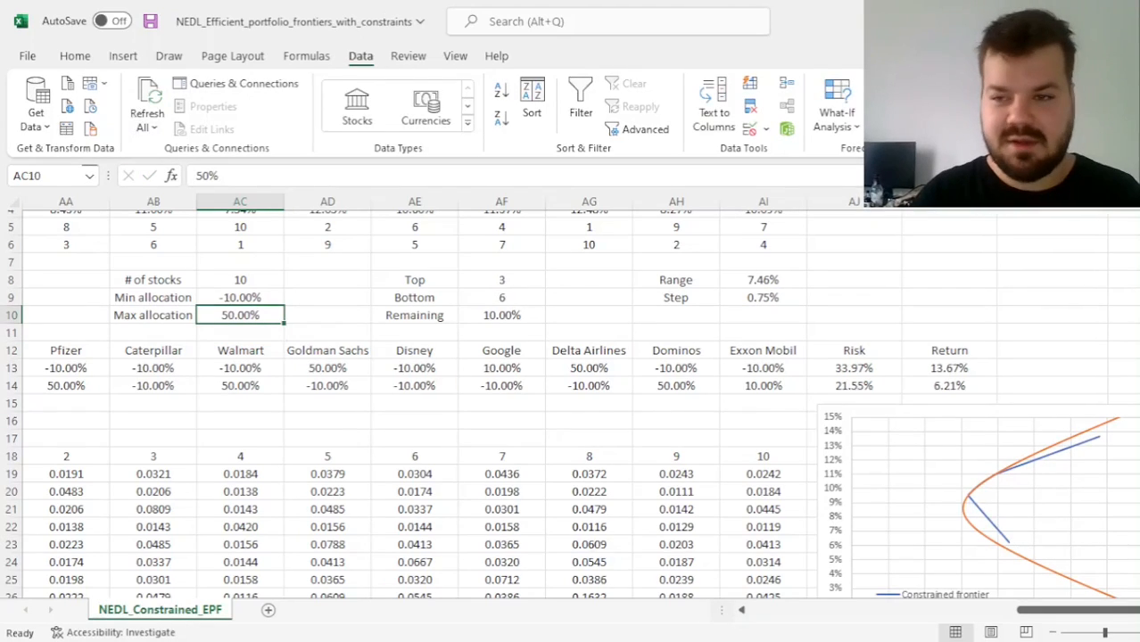
Solve the saved Solver model again for the -10% to 50% allocation limits and keep the solution
left_click(1026, 106)
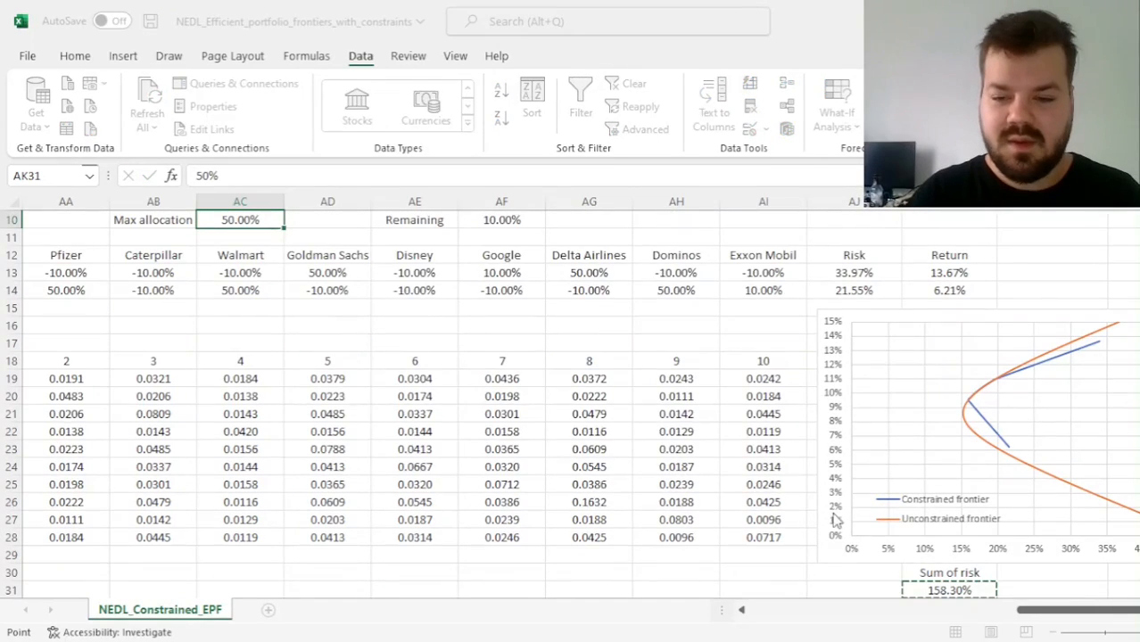
left_click(655, 512)
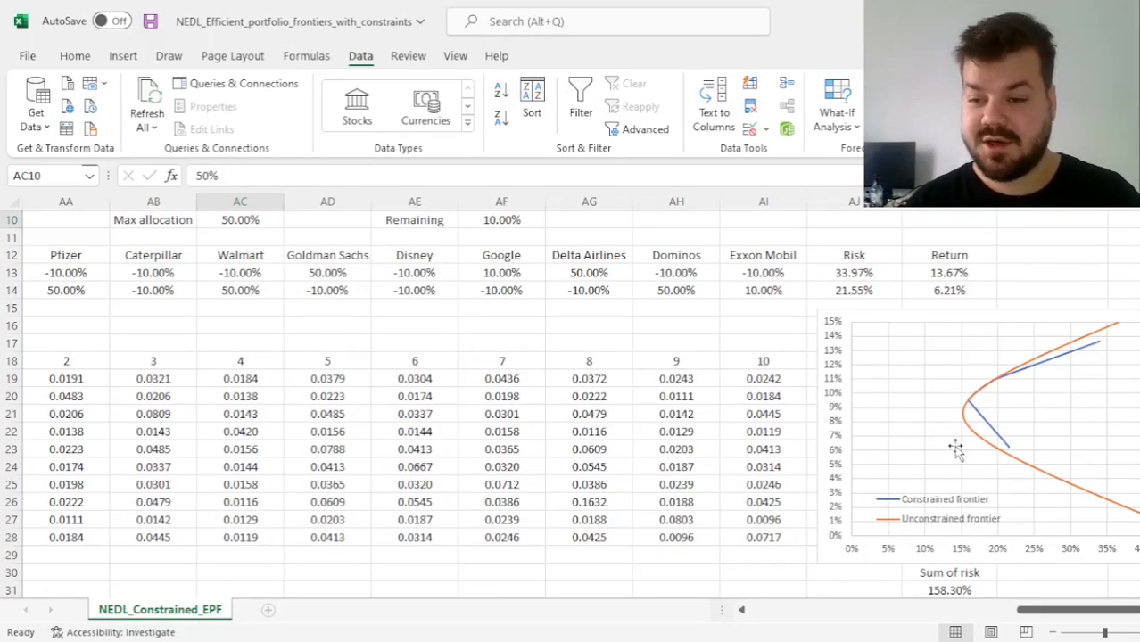
left_click(720, 432)
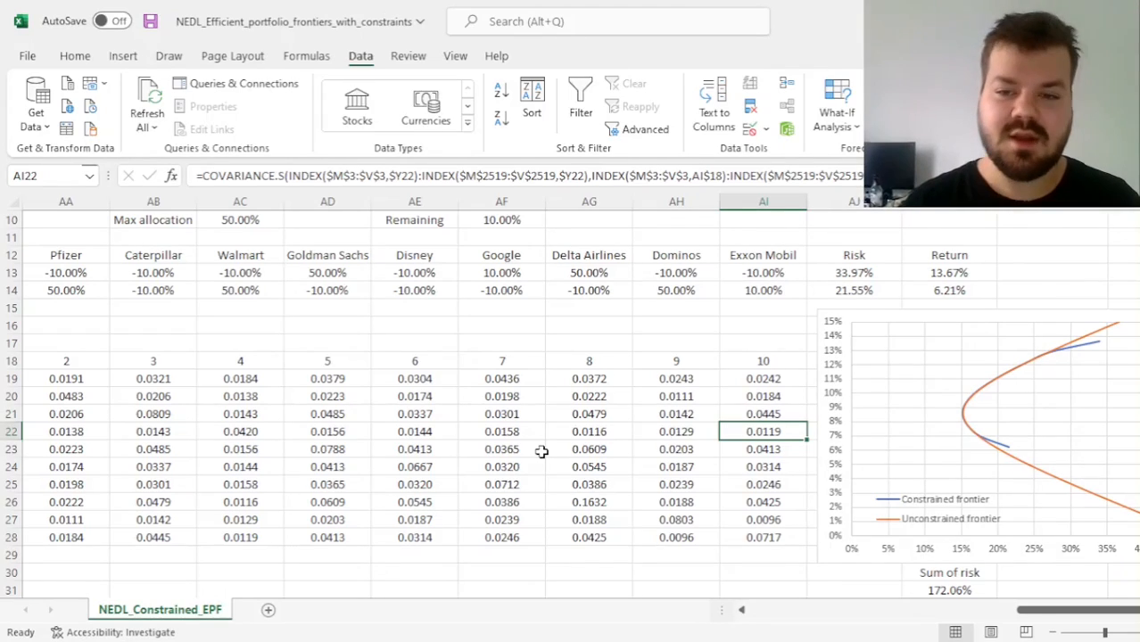
Review the min allocation in AC9, the solved frontier on the chart and the extreme portfolio weights
scroll(542, 452, "up", 2)
left_click(236, 285)
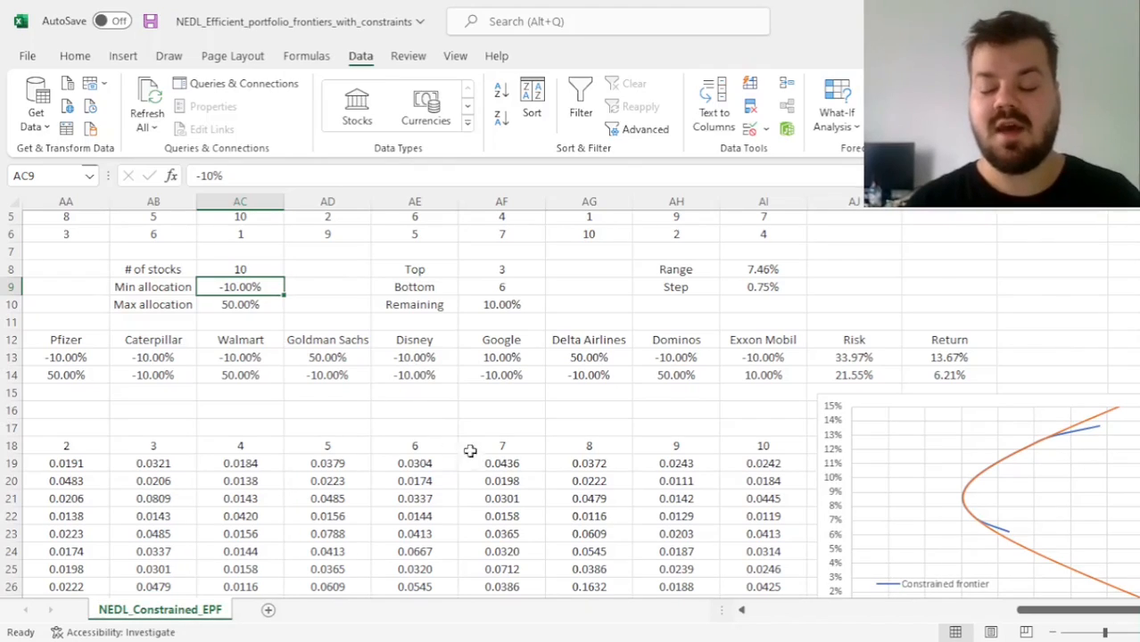
scroll(492, 460, "down", 2)
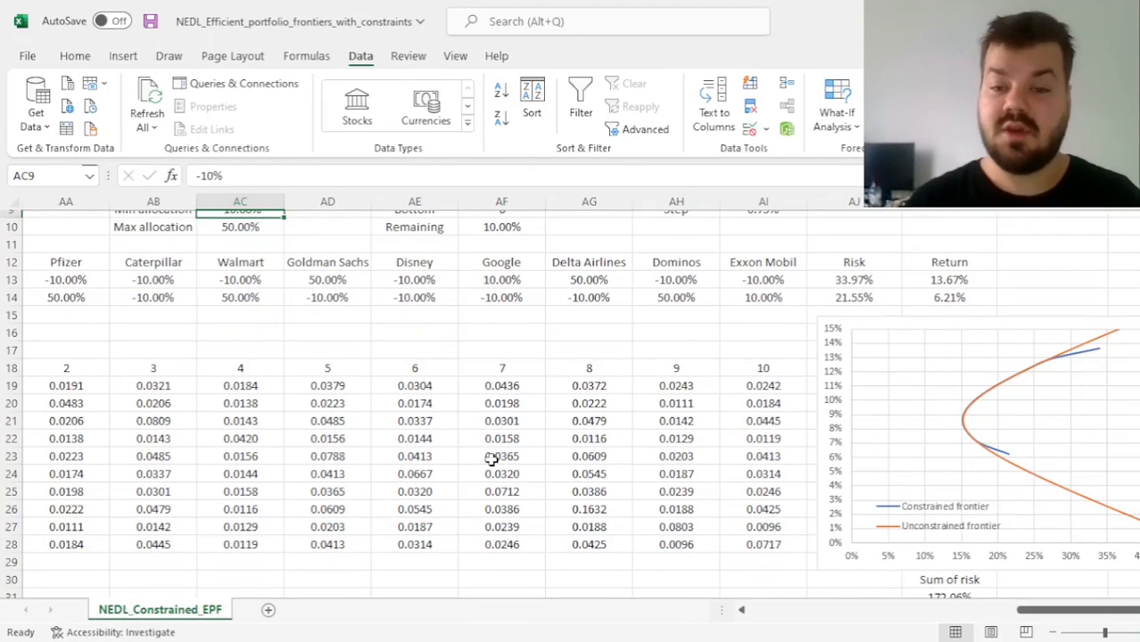
scroll(492, 461, "up", 2)
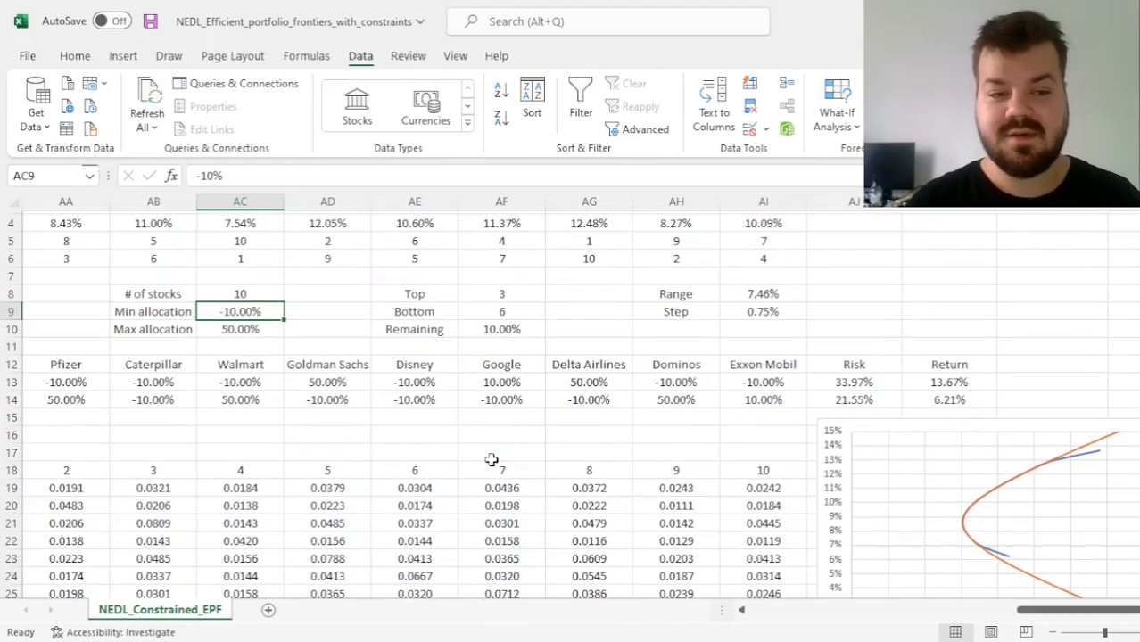
scroll(491, 460, "up", 1)
scroll(264, 384, "left", 3)
scroll(264, 384, "right", 1)
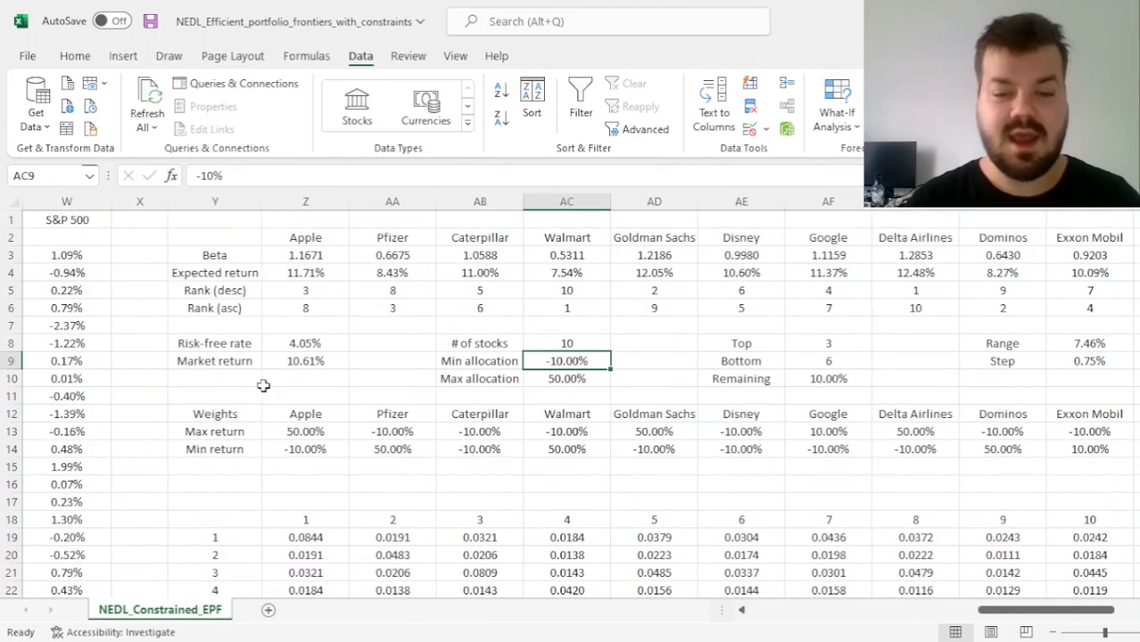
Compare the constrained and unconstrained frontiers on the chart, and examine the frontier portfolios' stock weights and their sums in Y35:Y43
scroll(625, 459, "right", 2)
scroll(596, 453, "down", 2)
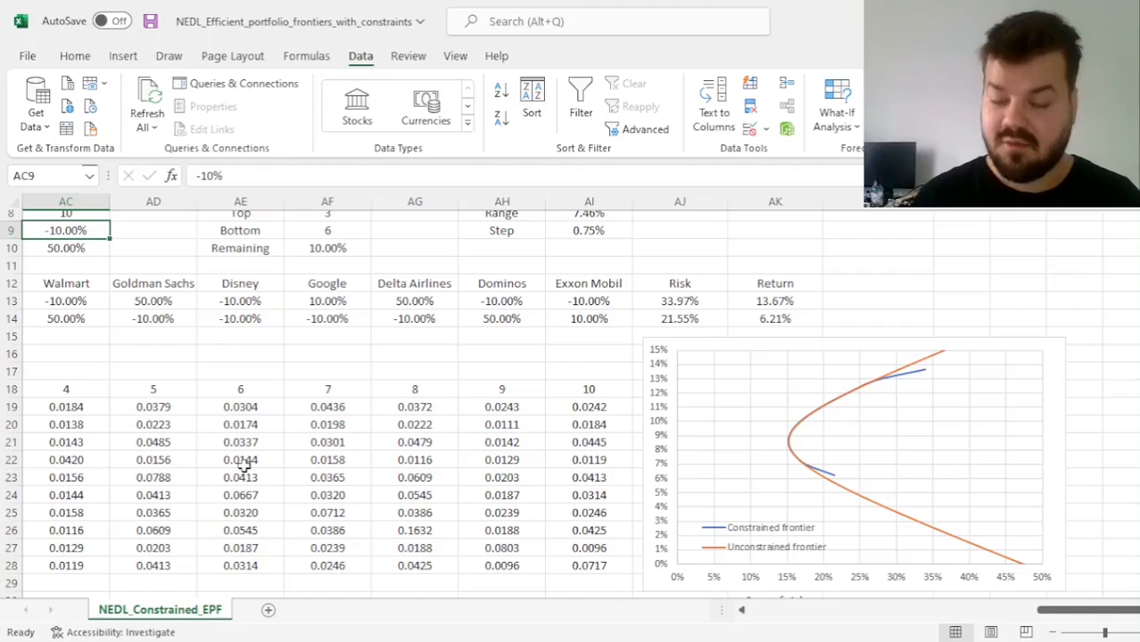
scroll(287, 382, "up", 3)
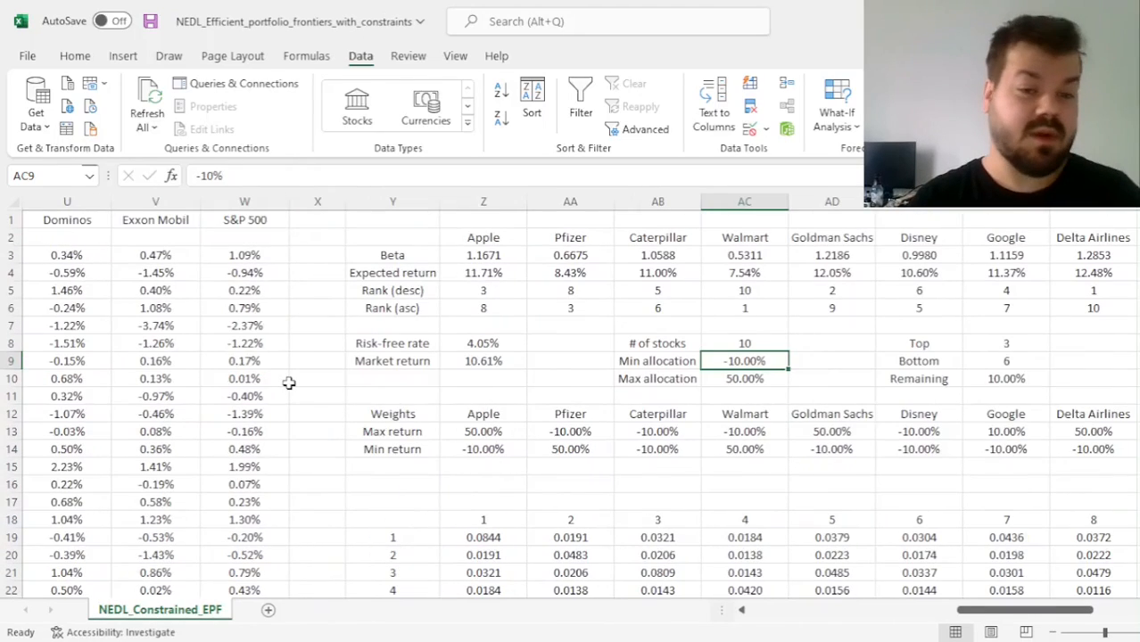
scroll(287, 382, "left", 3)
scroll(287, 382, "right", 3)
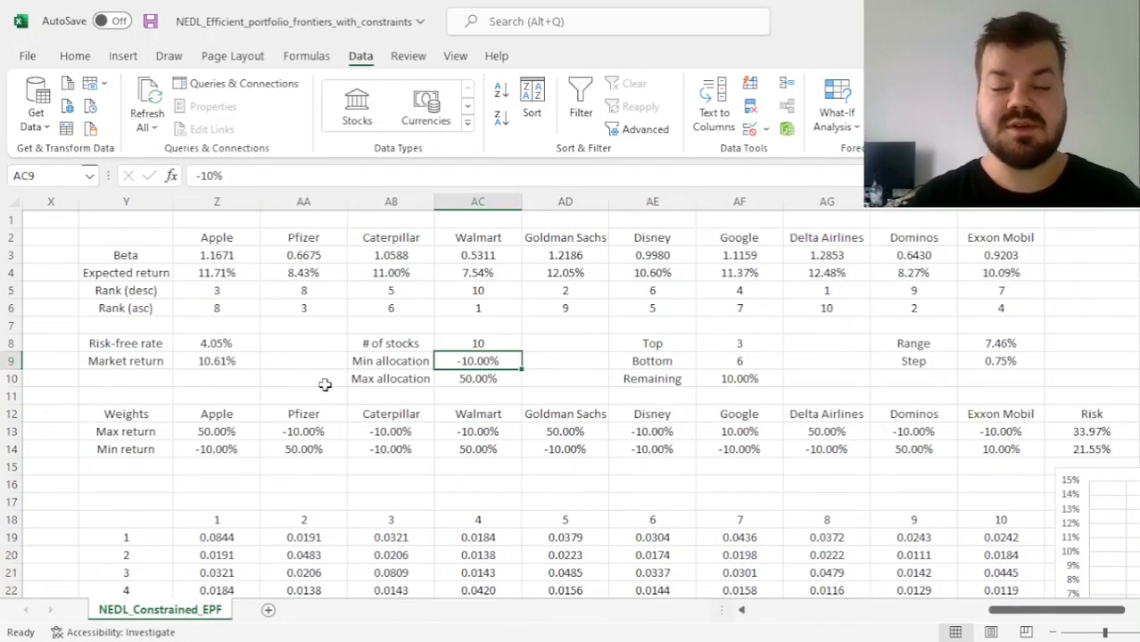
scroll(458, 458, "down", 4)
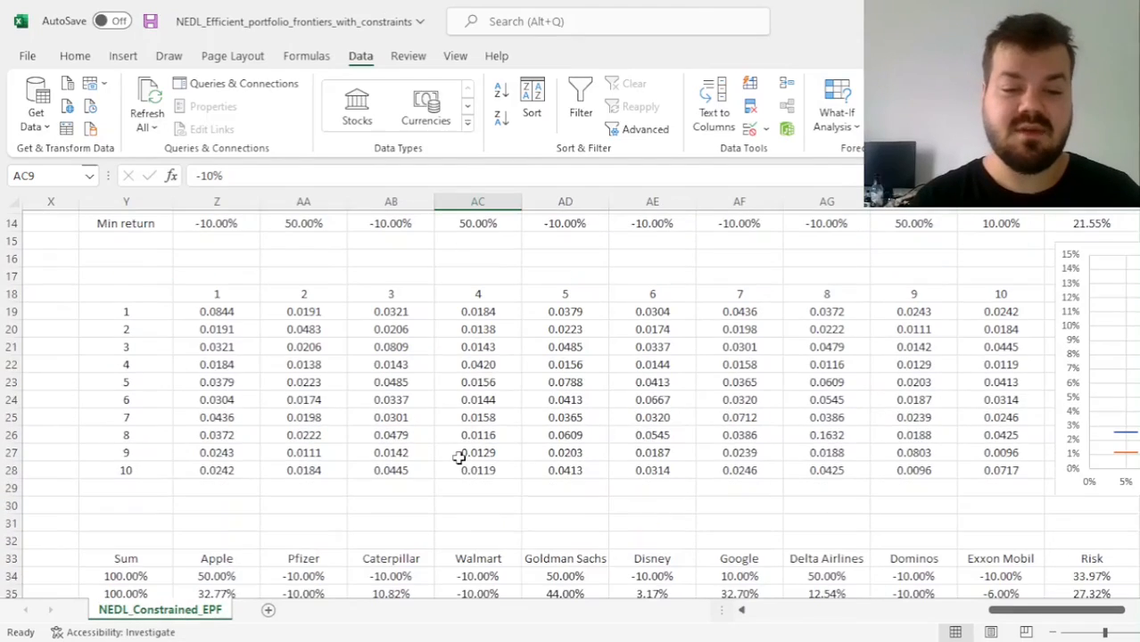
scroll(458, 457, "down", 4)
left_click_drag(142, 369, 143, 518)
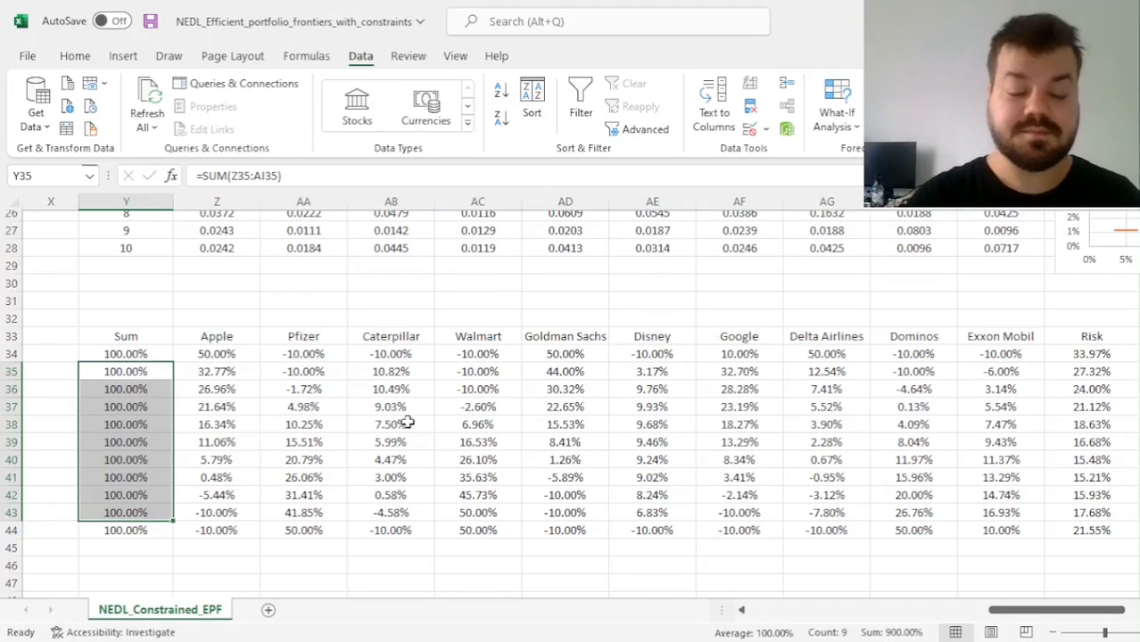
scroll(616, 357, "up", 5)
scroll(616, 356, "right", 4)
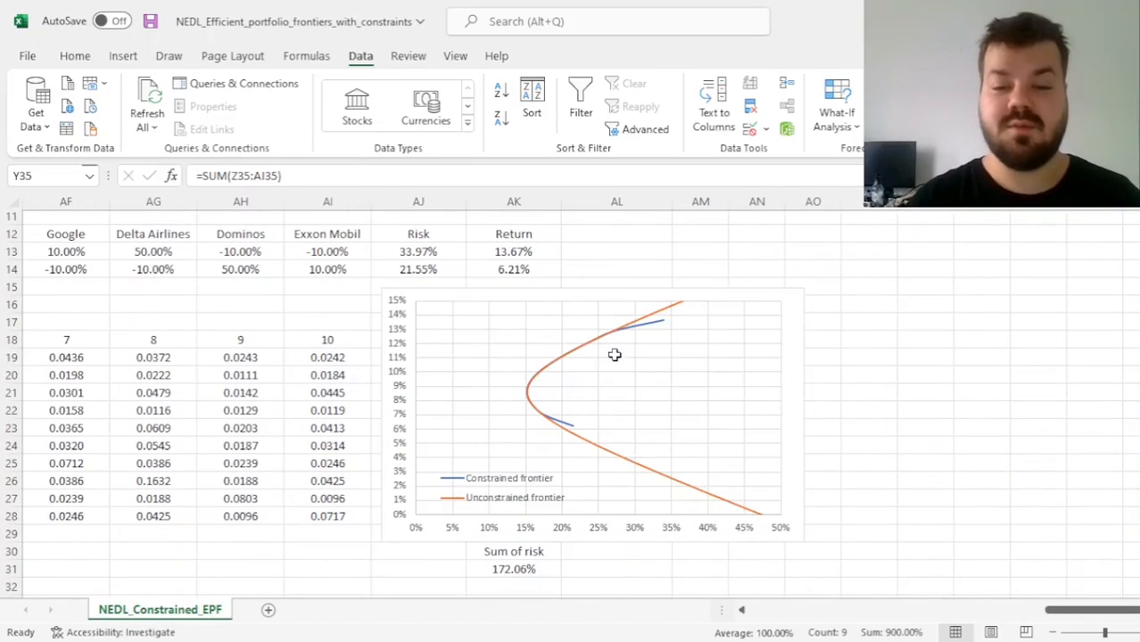
scroll(615, 358, "up", 2)
scroll(244, 418, "down", 2)
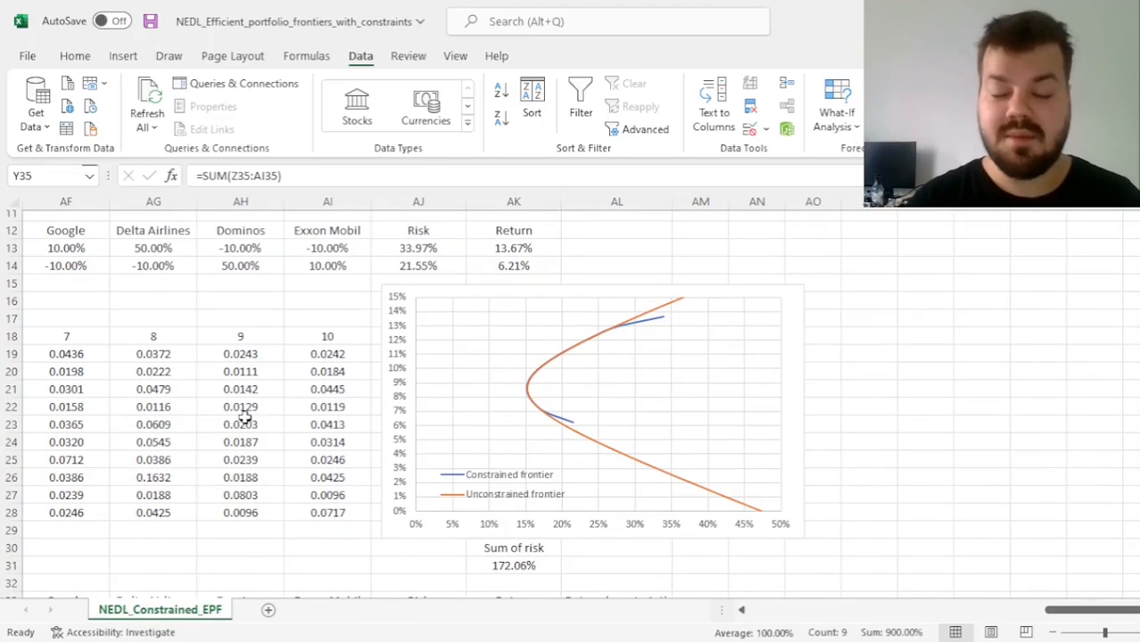